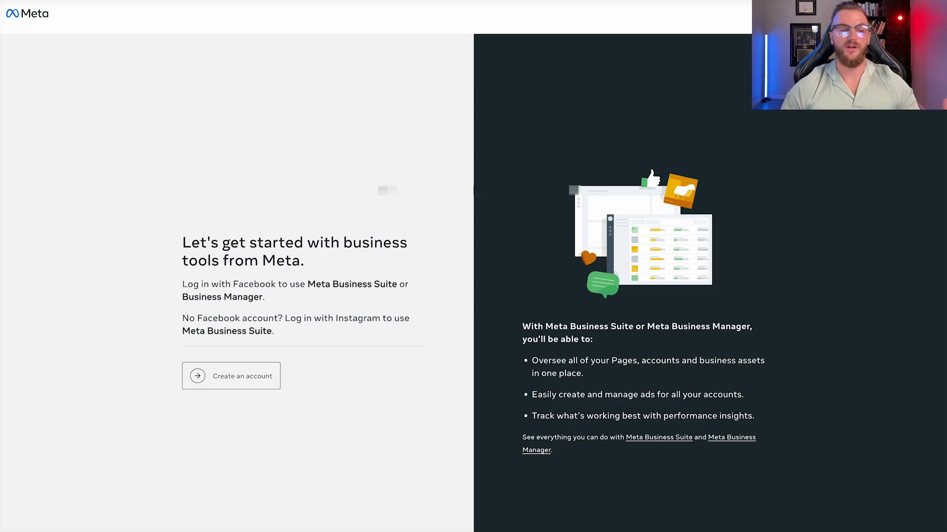
Step: Create a Business Manager account with AdScale as the business and account name, and submit the details
{"action": "left_click", "coordinate": [240, 377]}
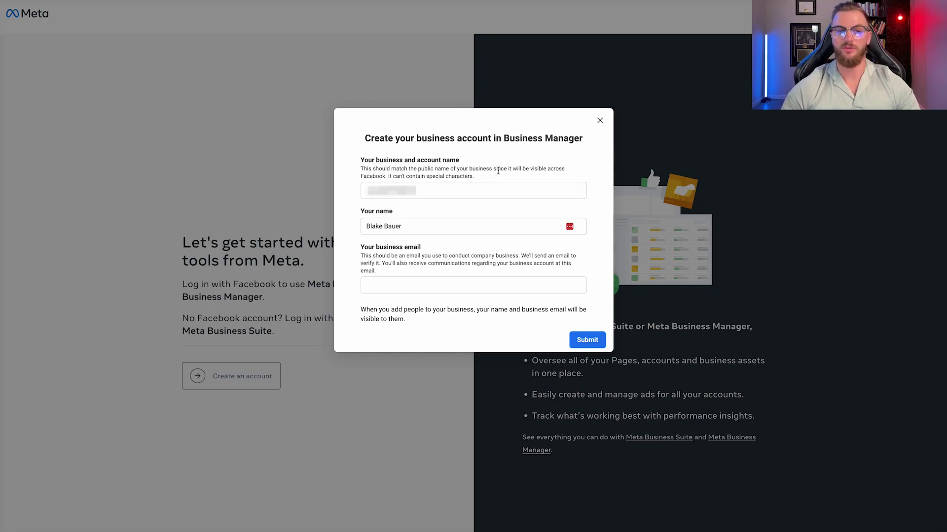
{"action": "left_click_drag", "start_coordinate": [483, 178], "coordinate": [360, 169]}
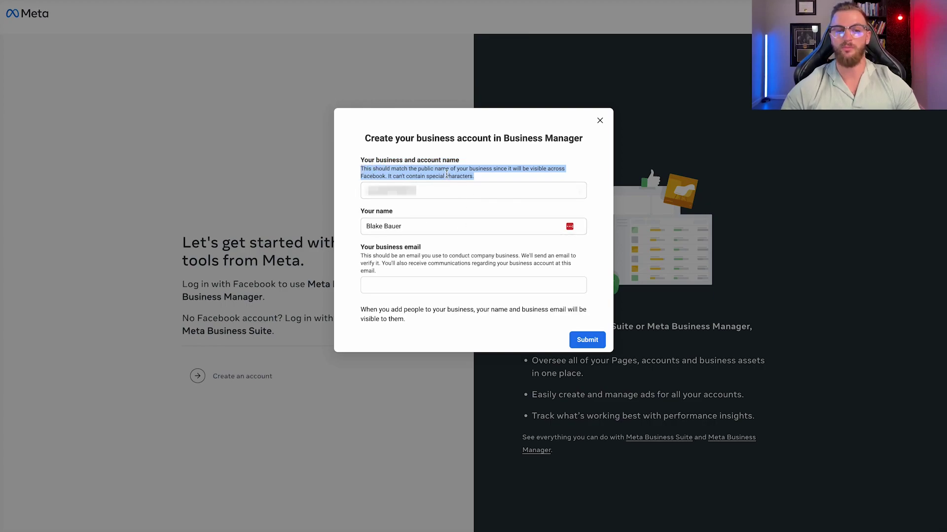
{"action": "left_click", "coordinate": [392, 189]}
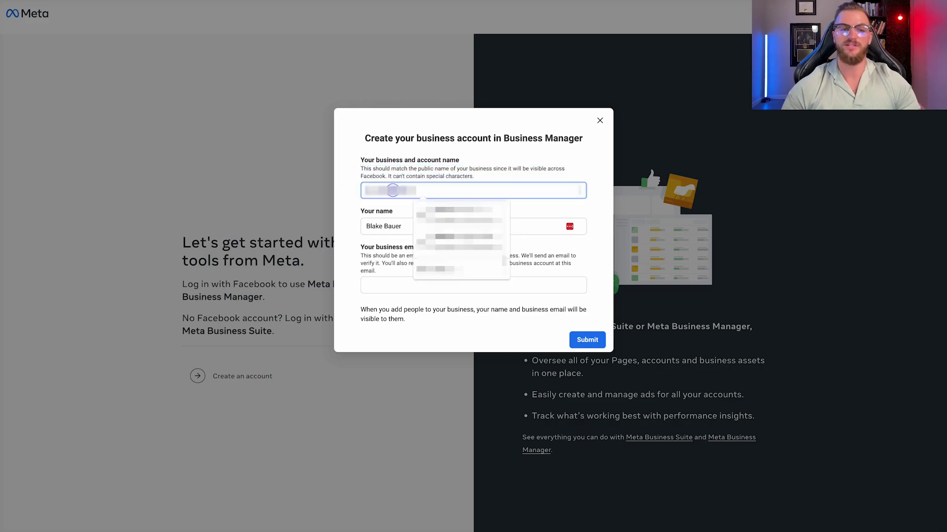
{"action": "left_click", "coordinate": [419, 210]}
{"action": "left_click", "coordinate": [586, 339]}
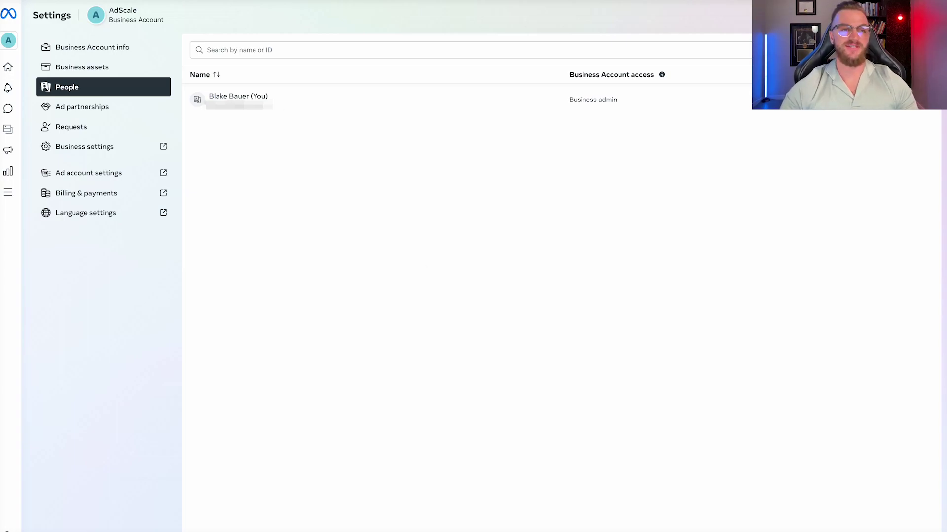
Step: Check the new AdScale account and look through the list of business accounts available to switch to
{"action": "double_click", "coordinate": [136, 10]}
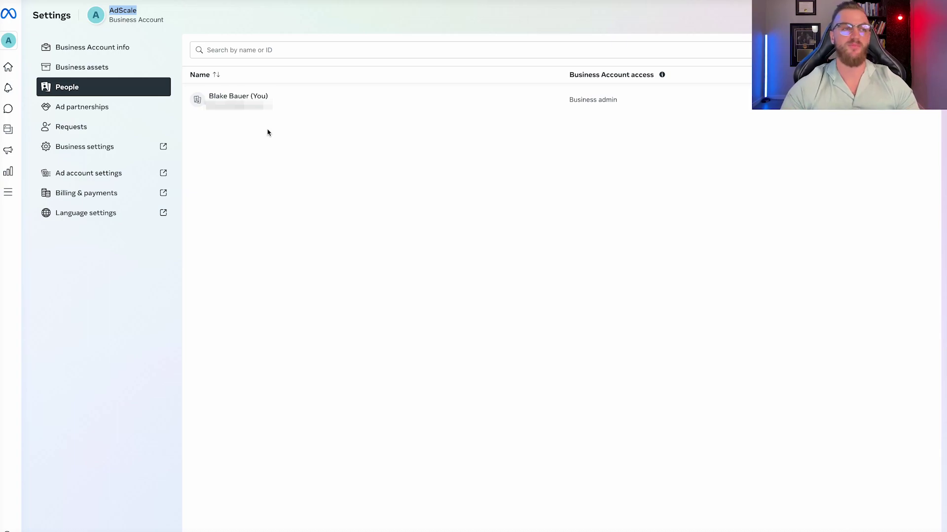
{"action": "mouse_move", "coordinate": [14, 44]}
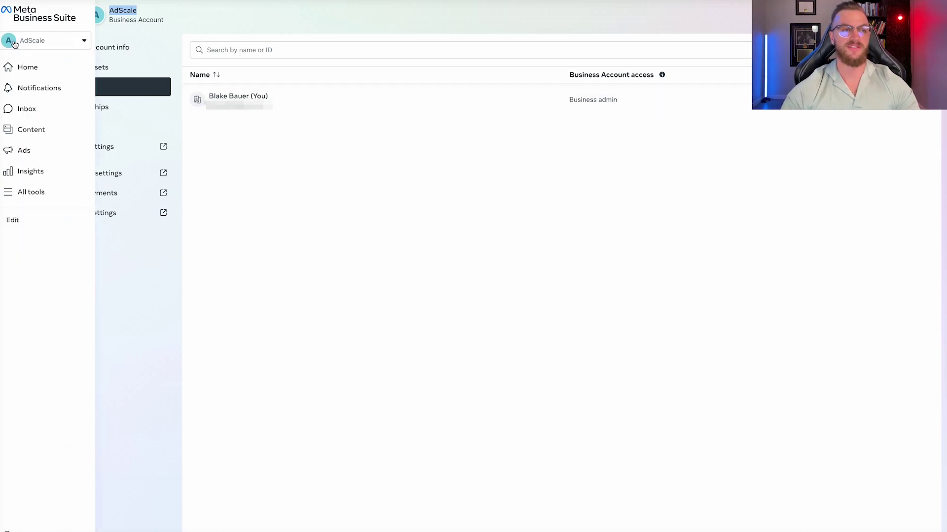
{"action": "left_click", "coordinate": [80, 40]}
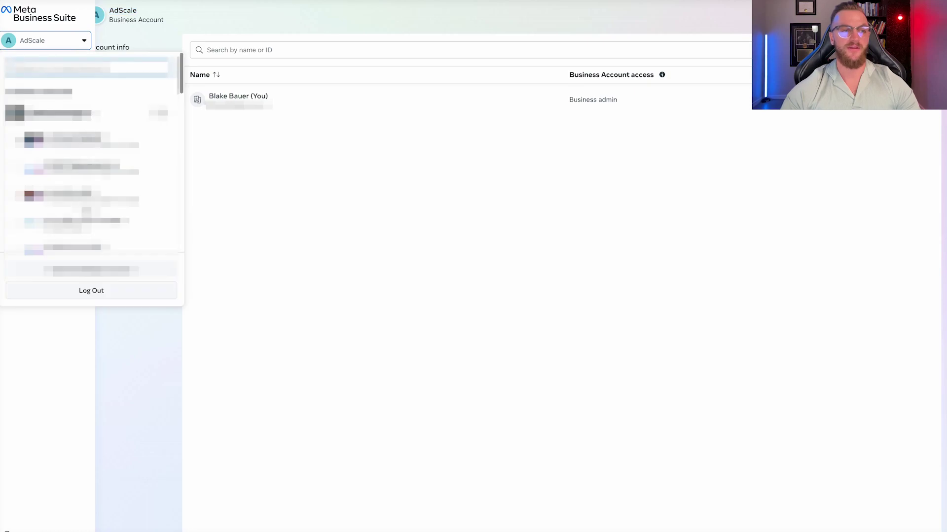
{"action": "scroll", "coordinate": [92, 153], "scroll_direction": "down", "scroll_amount": 10}
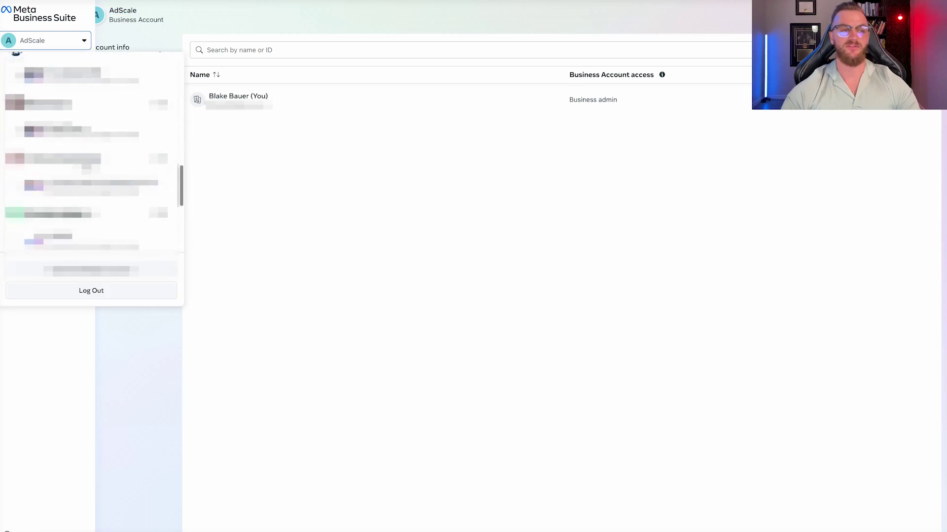
{"action": "scroll", "coordinate": [91, 153], "scroll_direction": "down", "scroll_amount": 8}
{"action": "scroll", "coordinate": [91, 153], "scroll_direction": "up", "scroll_amount": 10}
{"action": "left_click", "coordinate": [245, 211]}
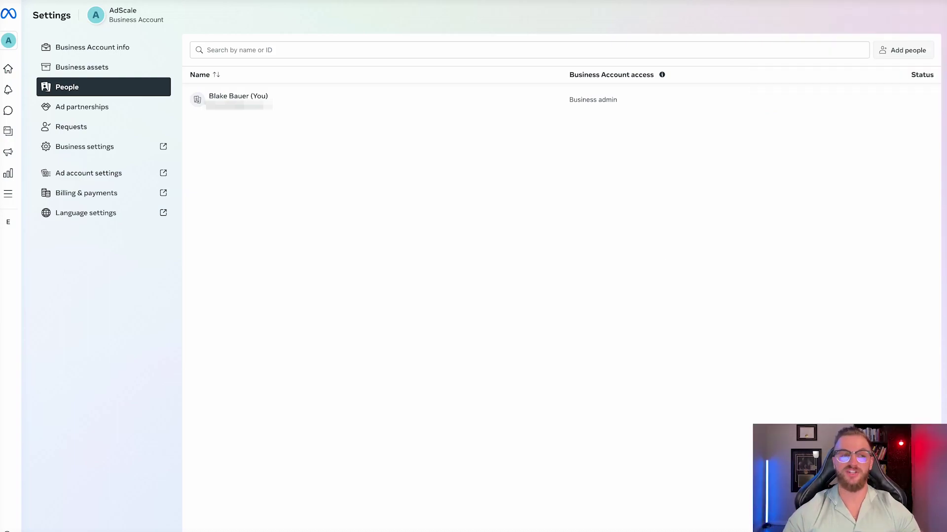
Step: Start a people invitation with Admin access enabled, show the advanced role options, and discard the invitation
{"action": "left_click", "coordinate": [893, 51]}
{"action": "left_click", "coordinate": [379, 178]}
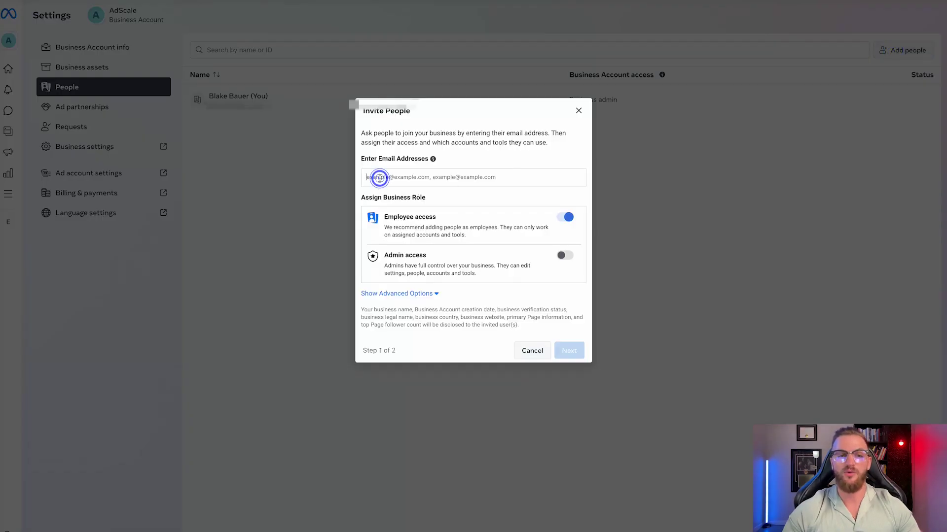
{"action": "left_click", "coordinate": [567, 257]}
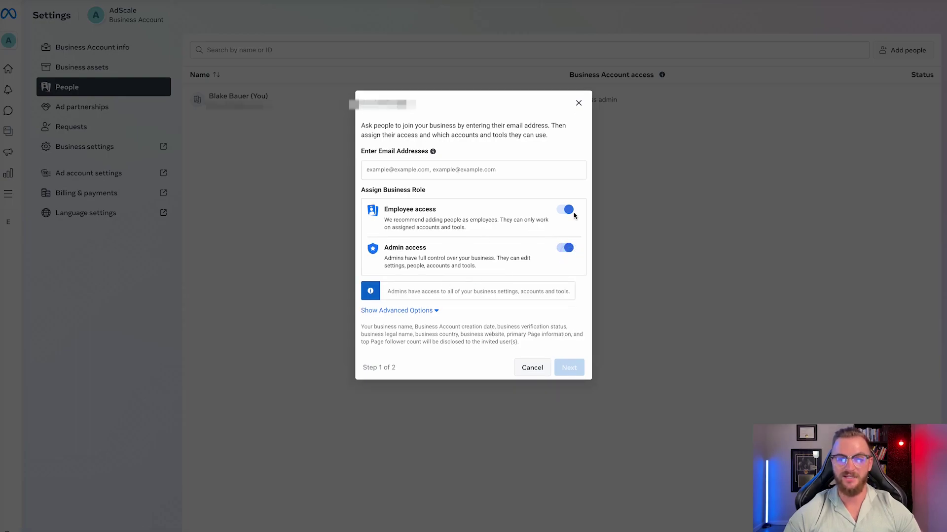
{"action": "left_click", "coordinate": [415, 311]}
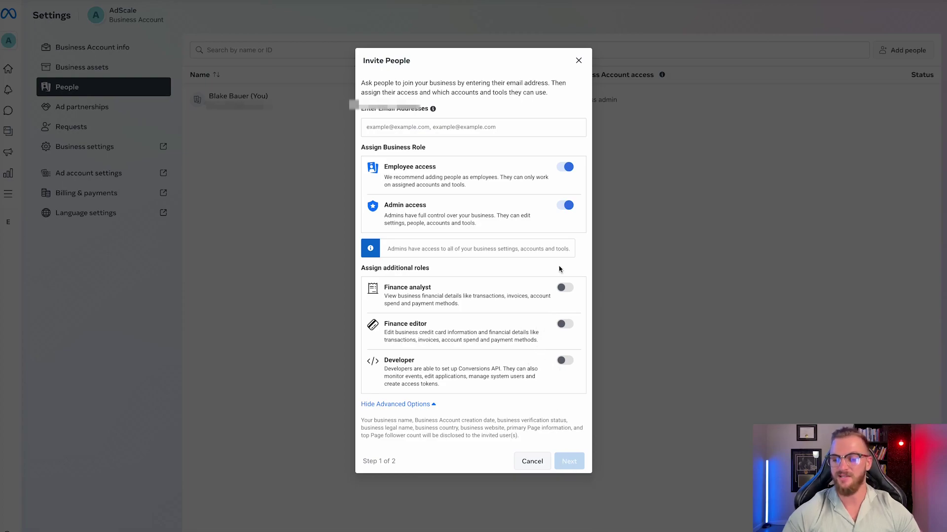
{"action": "left_click", "coordinate": [579, 60]}
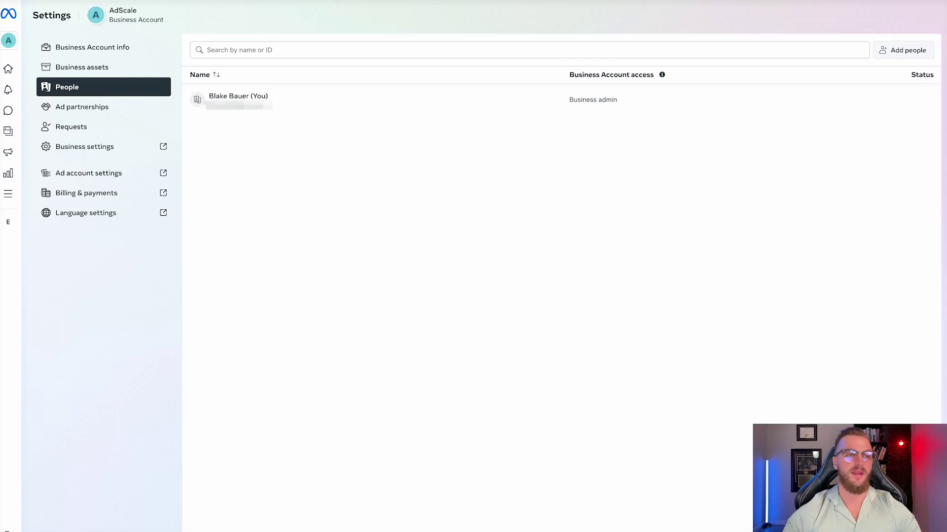
Step: Review the Business Account info, including the account ID and the editable name and picture, and cancel the edit
{"action": "left_click", "coordinate": [106, 52]}
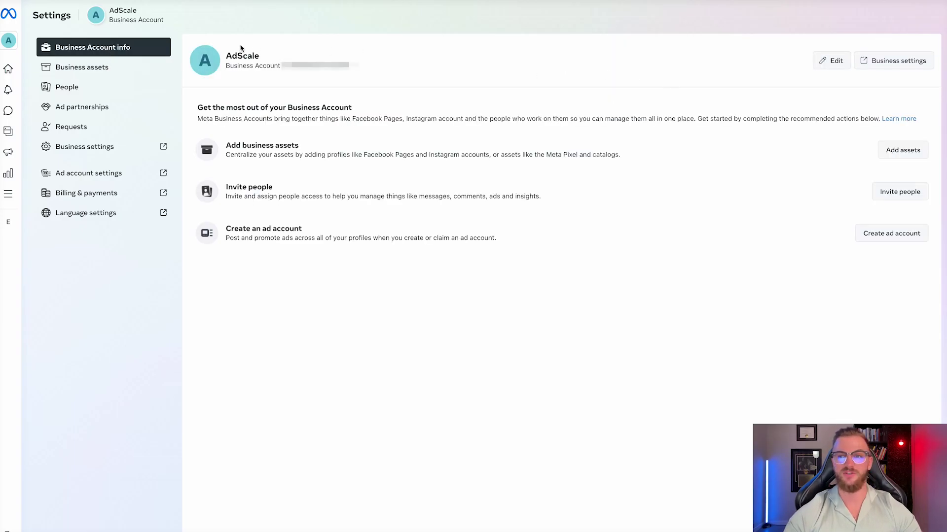
{"action": "double_click", "coordinate": [380, 68]}
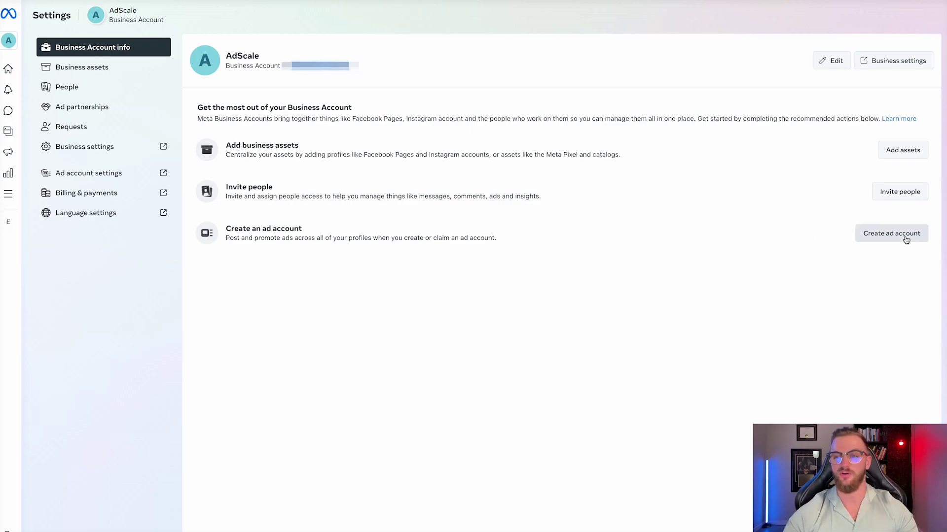
{"action": "left_click", "coordinate": [831, 60]}
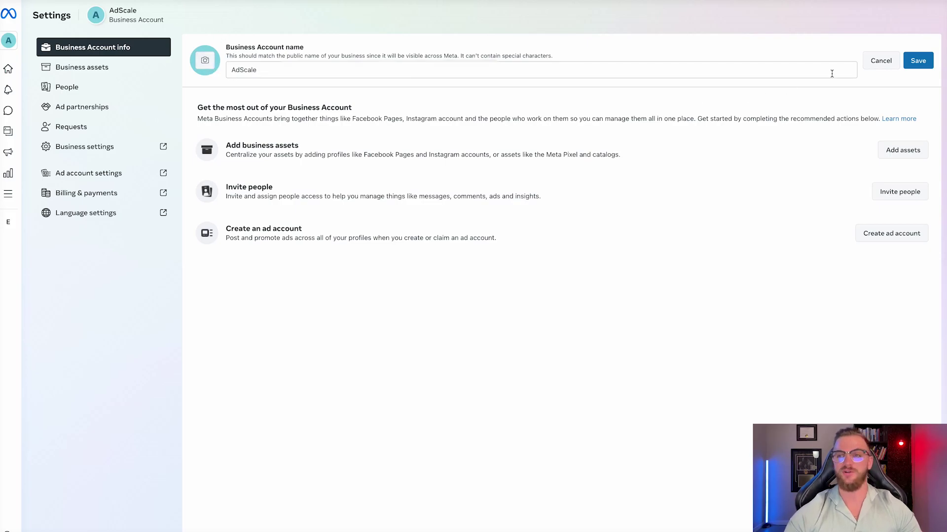
{"action": "left_click", "coordinate": [266, 75]}
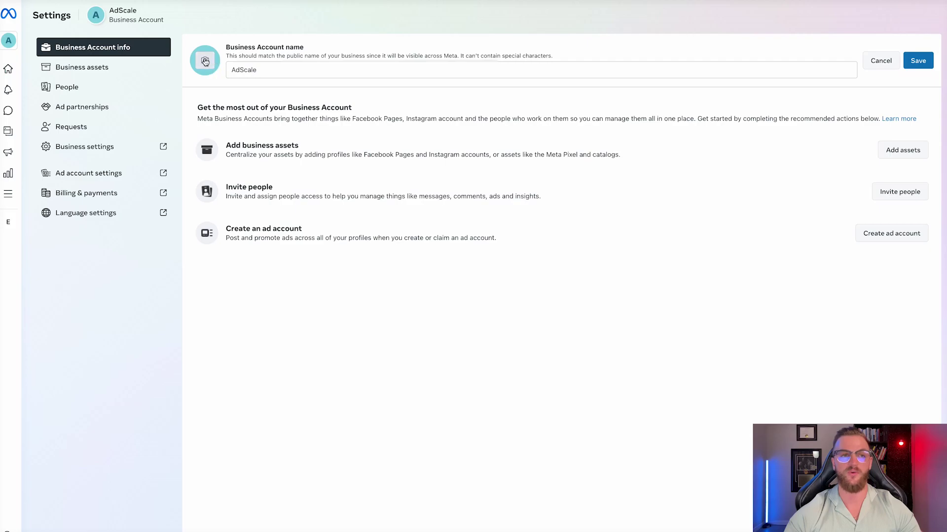
{"action": "left_click", "coordinate": [881, 60]}
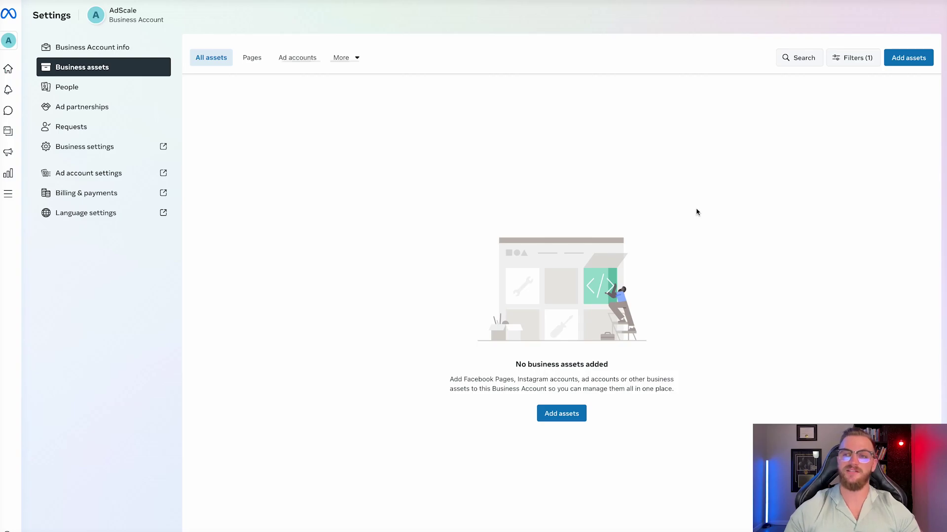
Step: Examine the asset types that can be added under Social, Advertising, Commerce and Other
{"action": "left_click", "coordinate": [911, 61]}
{"action": "left_click", "coordinate": [599, 116]}
{"action": "left_click", "coordinate": [551, 413]}
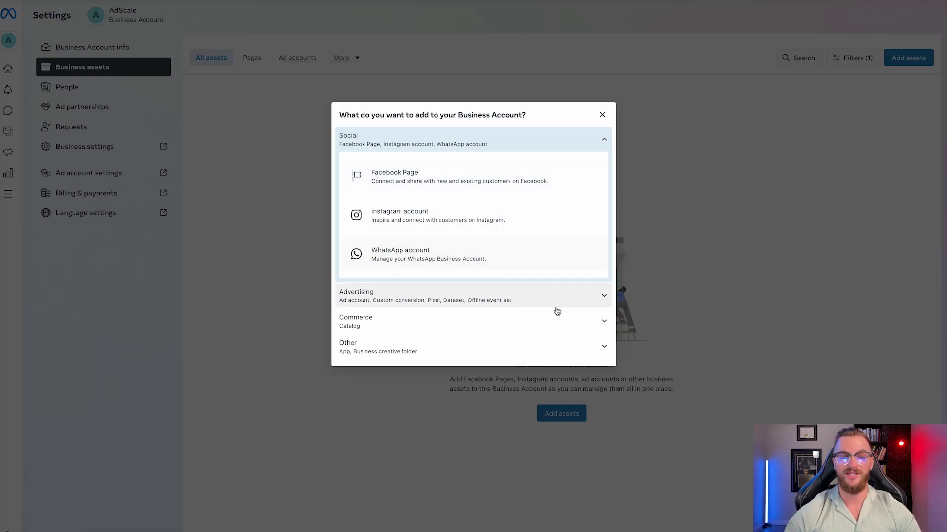
{"action": "left_click", "coordinate": [594, 302]}
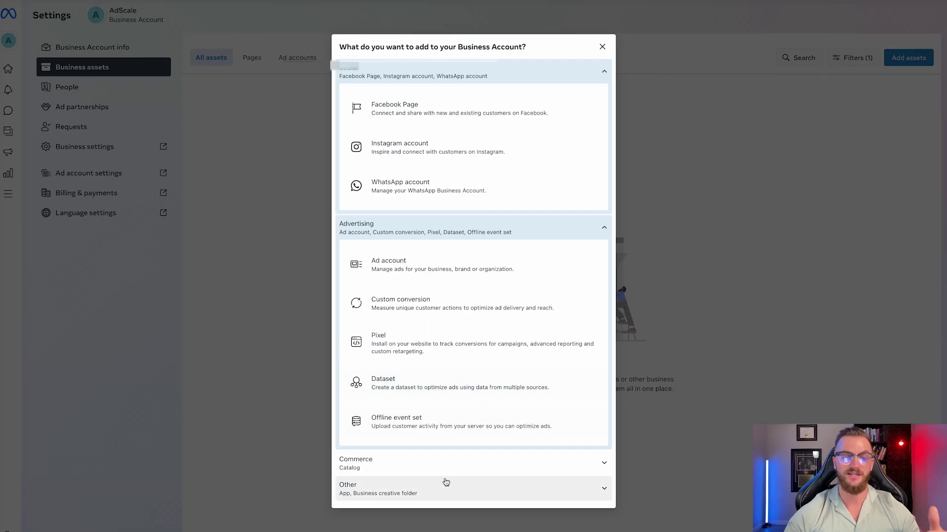
{"action": "left_click", "coordinate": [469, 462]}
{"action": "left_click", "coordinate": [510, 521]}
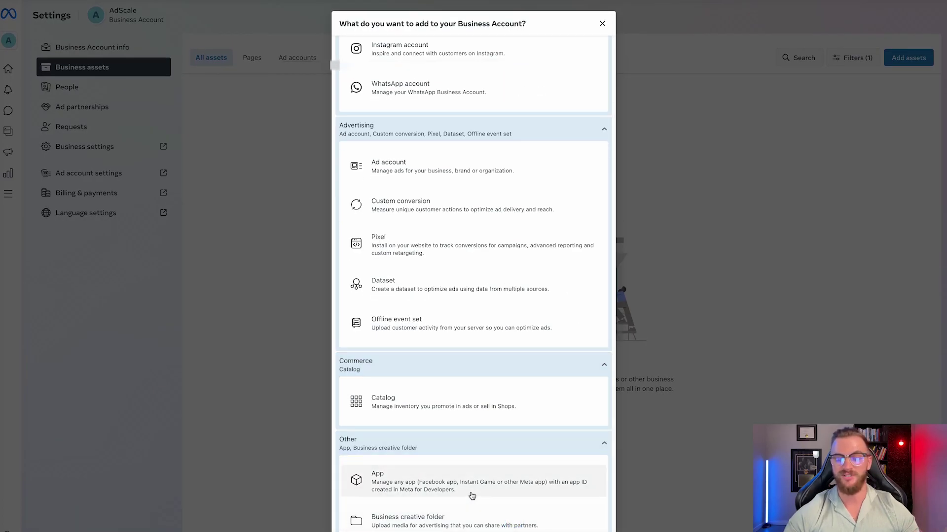
{"action": "scroll", "coordinate": [472, 495], "scroll_direction": "up", "scroll_amount": 2}
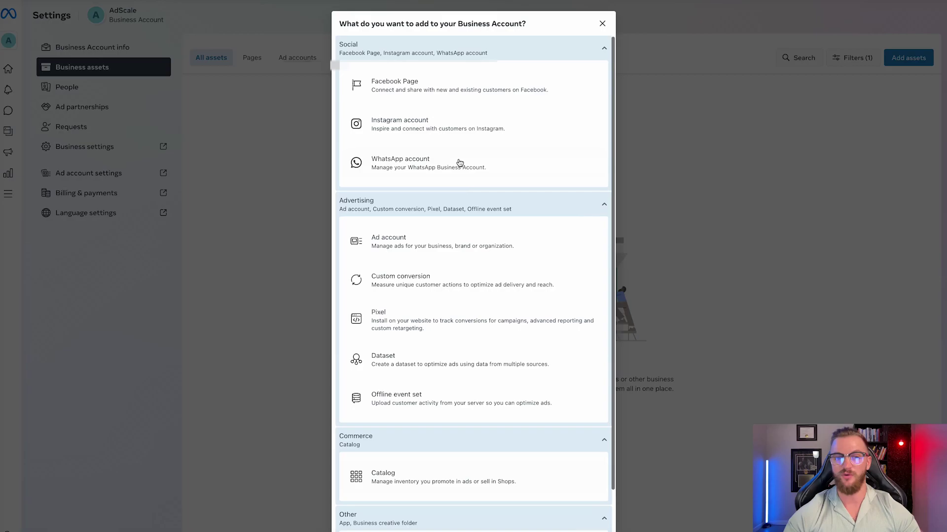
Step: Fill in the details of a new Facebook Page with the name AdScale and the category Marketing Agency
{"action": "left_click", "coordinate": [569, 94]}
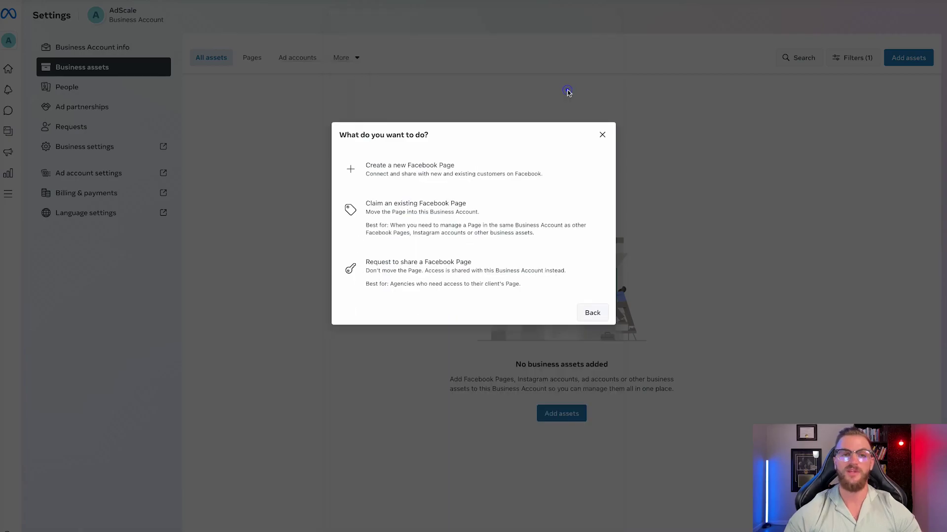
{"action": "left_click", "coordinate": [401, 181]}
{"action": "left_click", "coordinate": [452, 184]}
{"action": "type", "text": "Ad"}
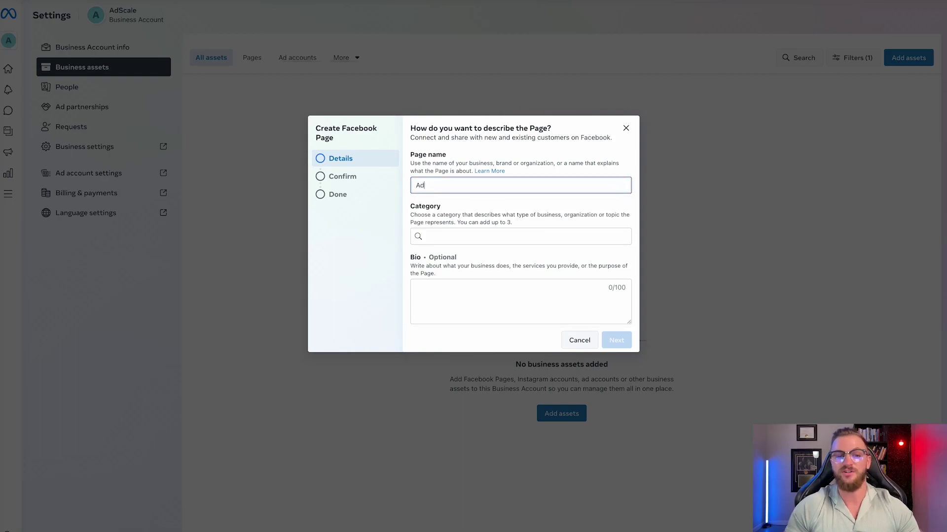
{"action": "left_click", "coordinate": [475, 235]}
{"action": "type", "text": "agency"}
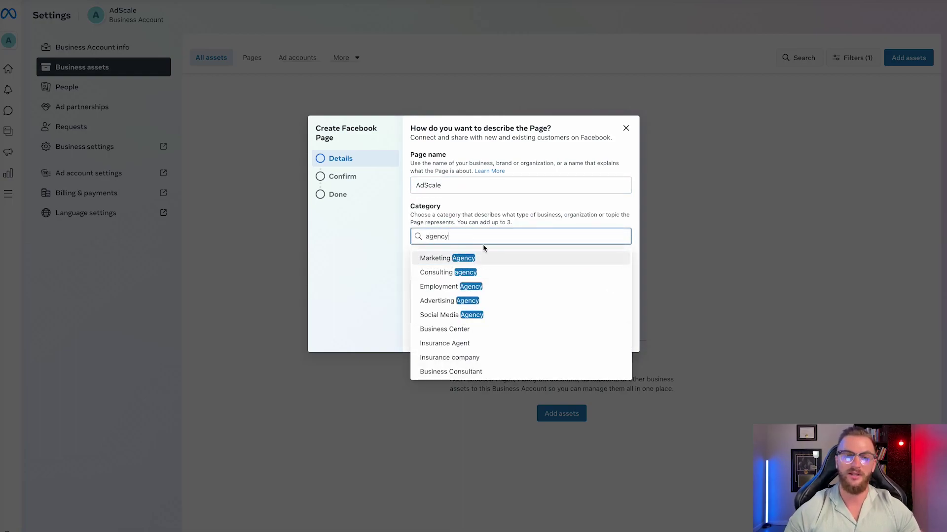
{"action": "left_click", "coordinate": [468, 258]}
{"action": "left_click", "coordinate": [461, 289]}
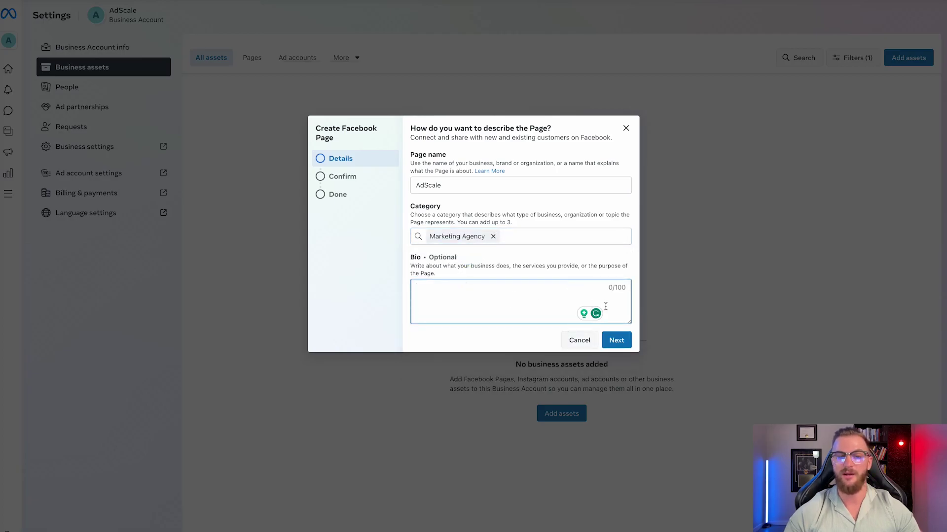
Step: Accept the Meta terms in the new Page's confirmation and close the dialog without creating the Page
{"action": "left_click", "coordinate": [615, 339]}
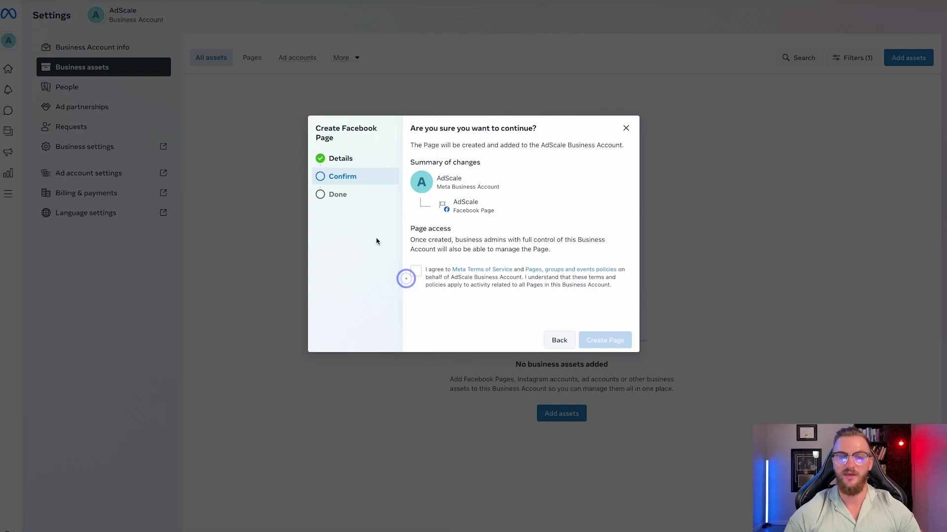
{"action": "left_click", "coordinate": [416, 270]}
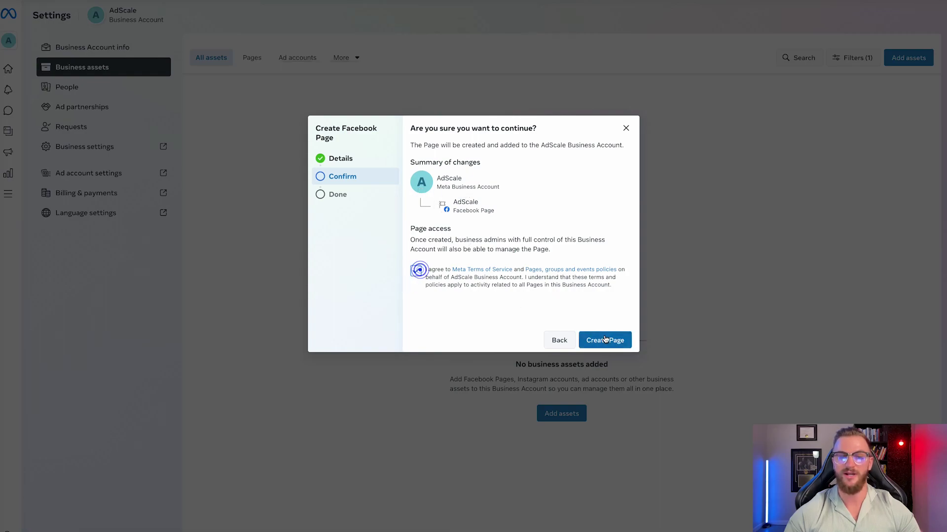
{"action": "left_click", "coordinate": [626, 128]}
Step: Start claiming the existing Facebook Page Jetstream Digital for the Business Account, continuing to the connected Instagram account's login
{"action": "left_click", "coordinate": [571, 414]}
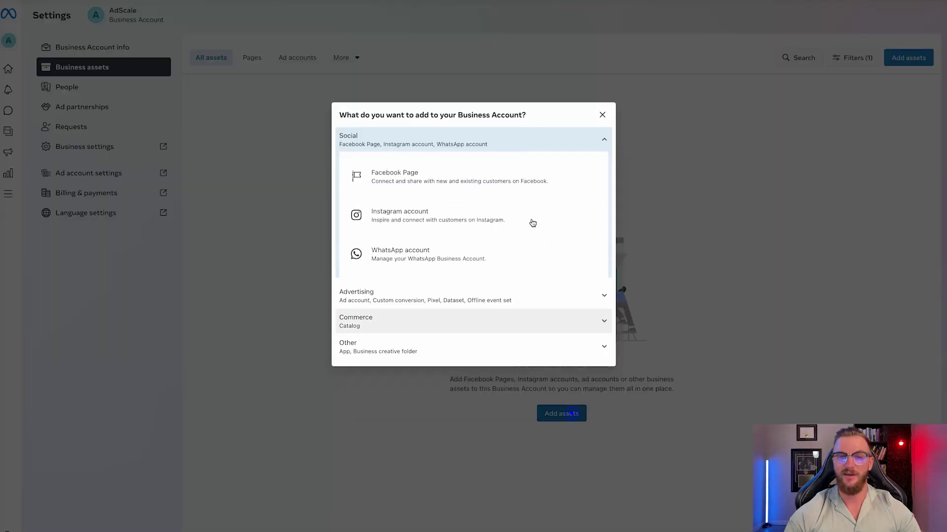
{"action": "left_click", "coordinate": [449, 178]}
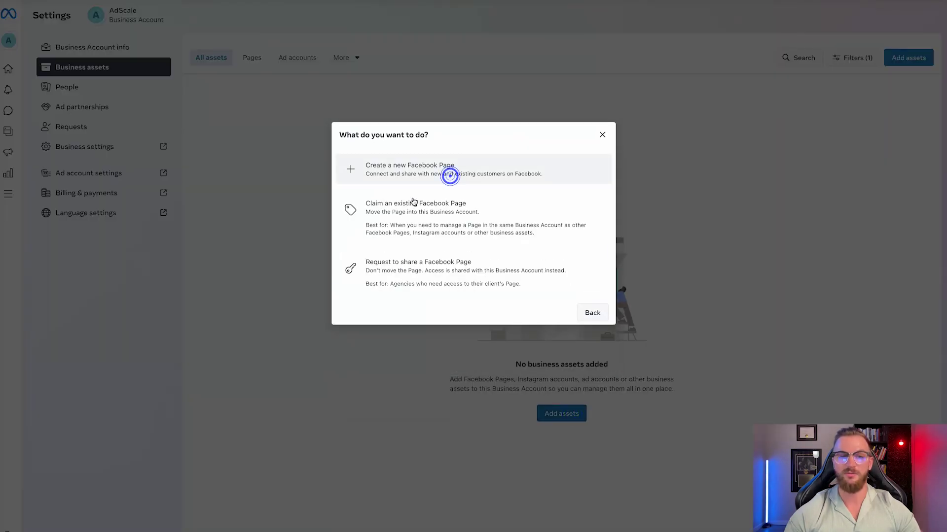
{"action": "left_click", "coordinate": [434, 234]}
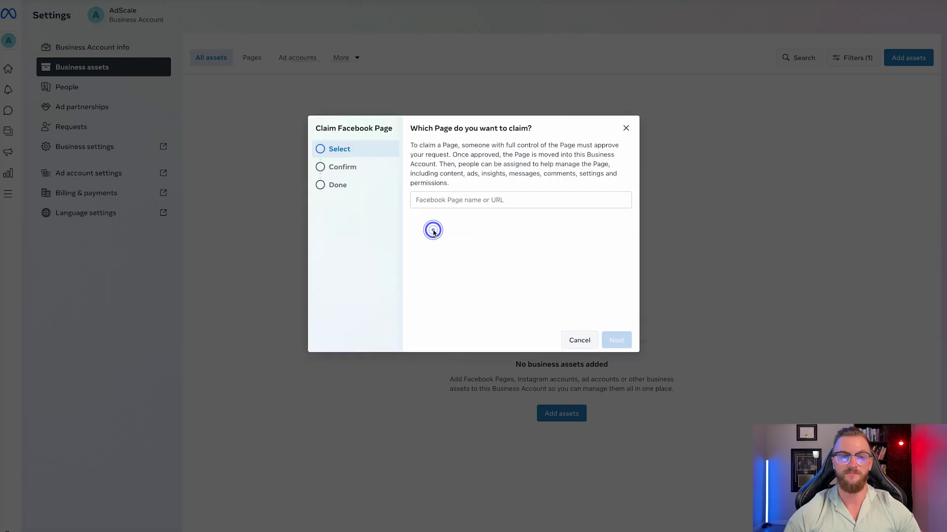
{"action": "left_click", "coordinate": [458, 197]}
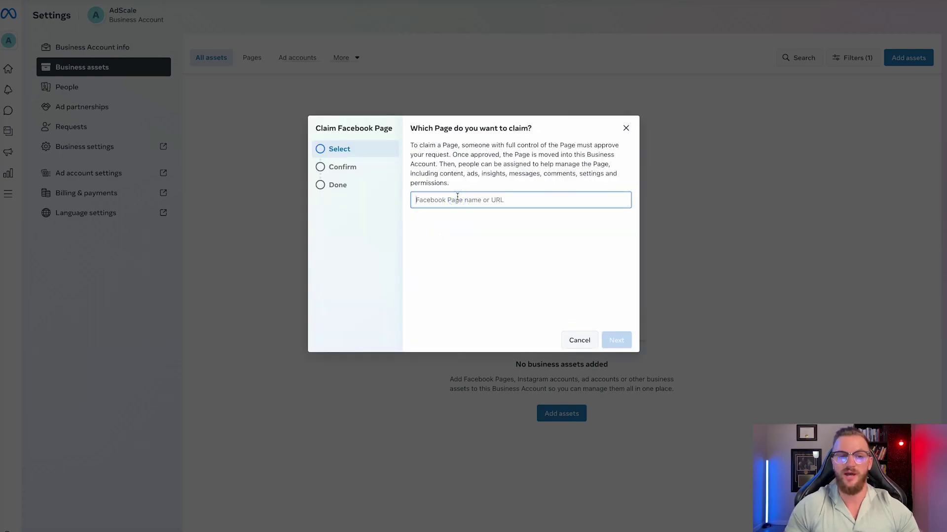
{"action": "type", "text": "jetstream"}
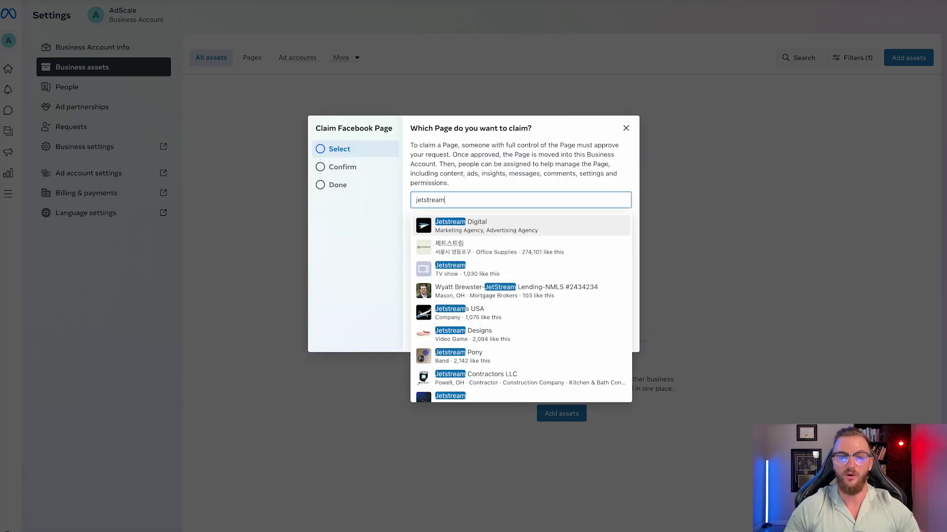
{"action": "left_click", "coordinate": [487, 225]}
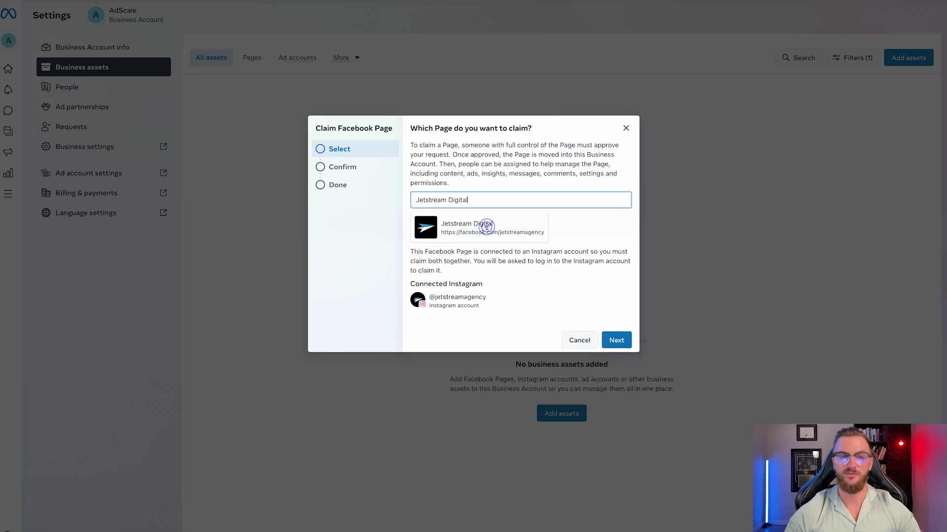
{"action": "left_click", "coordinate": [613, 337]}
{"action": "left_click", "coordinate": [614, 339]}
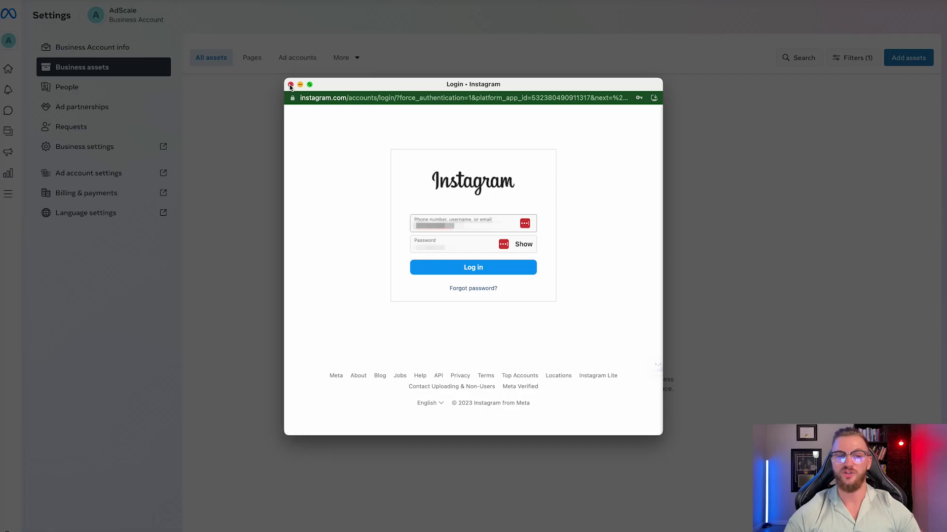
Step: Abandon the Instagram login and close the Facebook Page options without claiming a Page
{"action": "left_click", "coordinate": [290, 85]}
{"action": "left_click_drag", "start_coordinate": [500, 220], "coordinate": [527, 222]}
{"action": "left_click", "coordinate": [542, 224]}
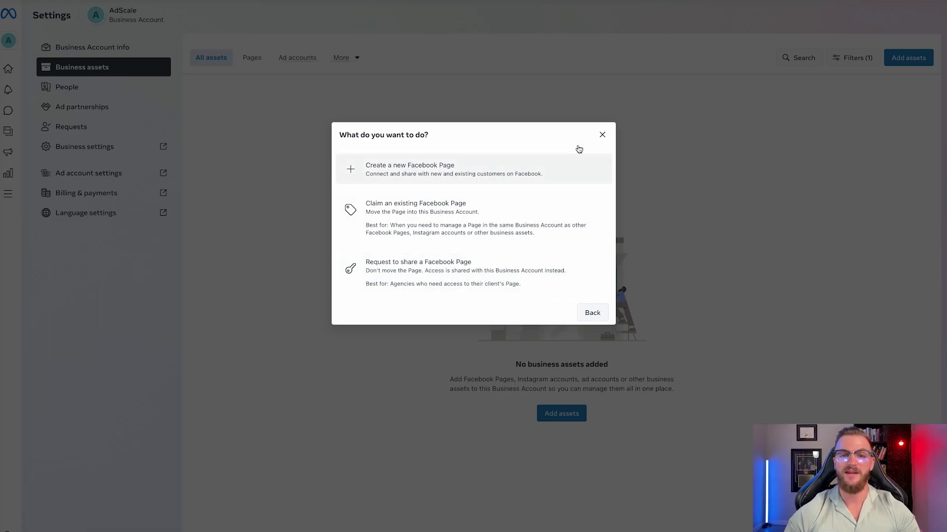
{"action": "left_click", "coordinate": [601, 133]}
Step: Try claiming an Instagram account by accepting the terms and opening its login, and cancel the claim
{"action": "left_click", "coordinate": [557, 414]}
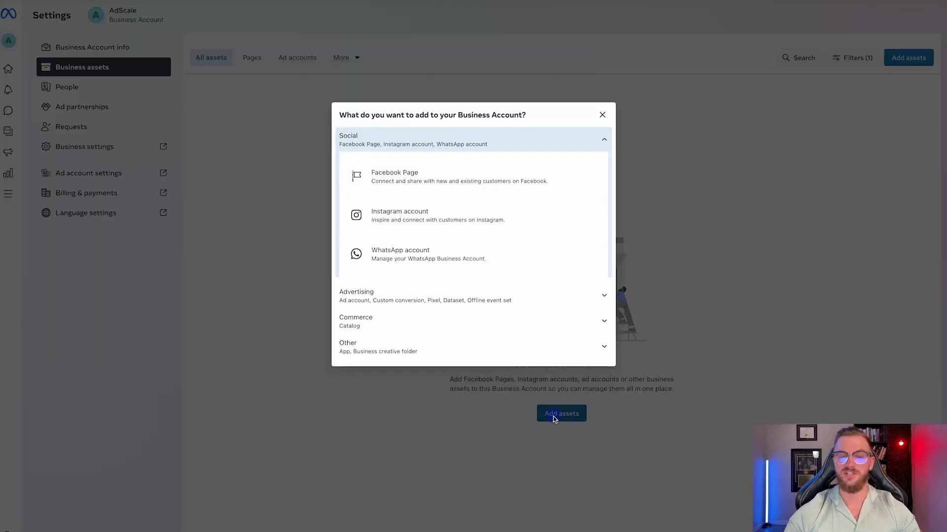
{"action": "left_click", "coordinate": [443, 211]}
{"action": "left_click", "coordinate": [344, 232]}
{"action": "left_click", "coordinate": [567, 287]}
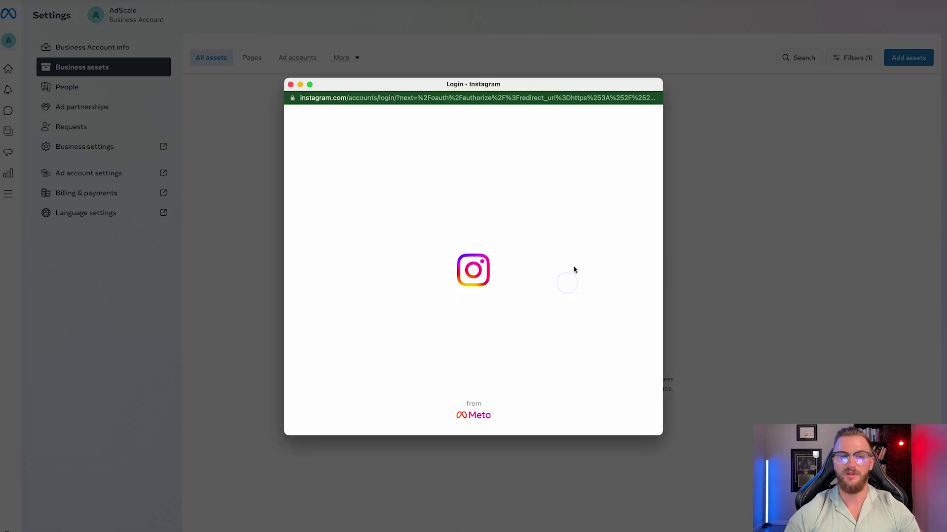
{"action": "left_click", "coordinate": [290, 84]}
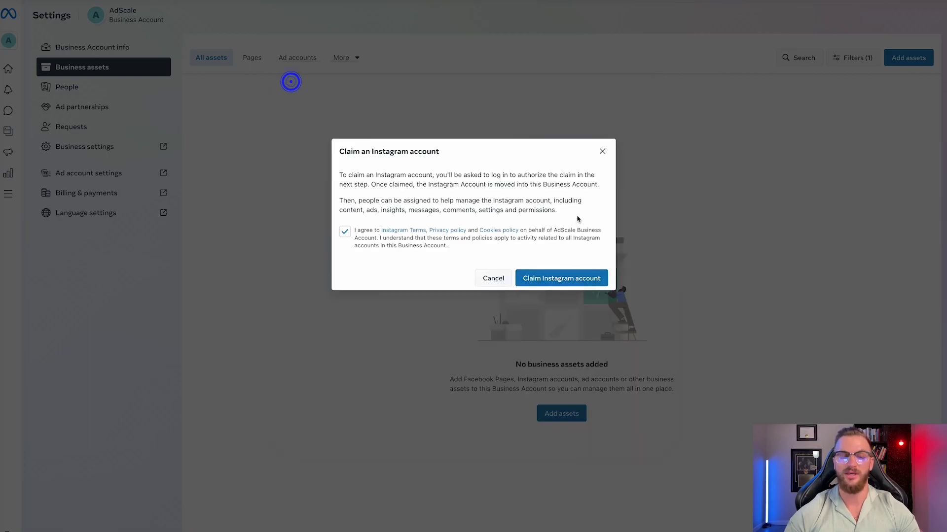
{"action": "left_click", "coordinate": [598, 153]}
Step: Examine the options for adding an ad account: create a new one, claim an existing one or request to share one
{"action": "left_click", "coordinate": [560, 418]}
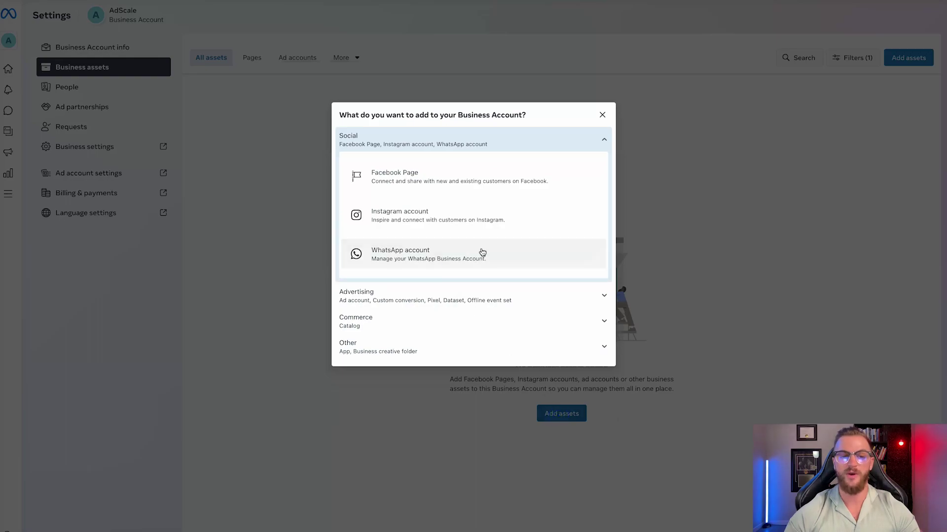
{"action": "left_click", "coordinate": [557, 302]}
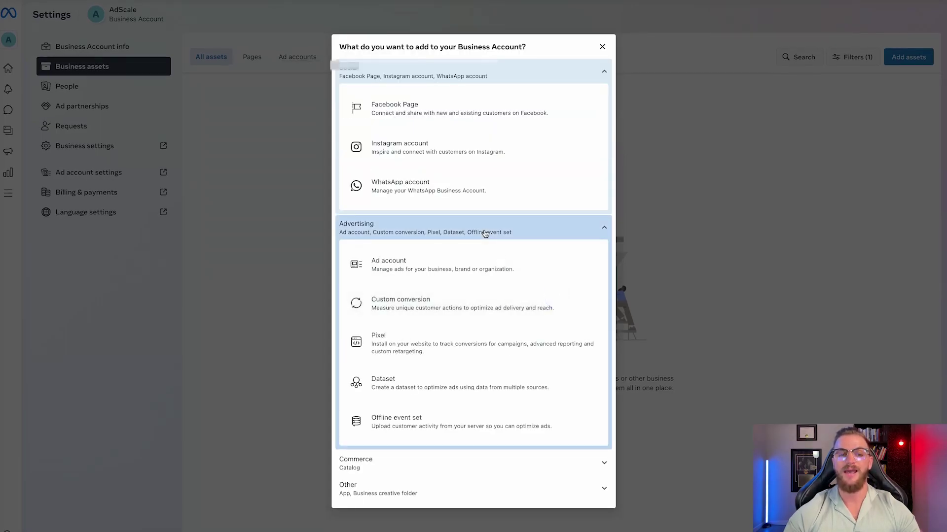
{"action": "left_click", "coordinate": [434, 276]}
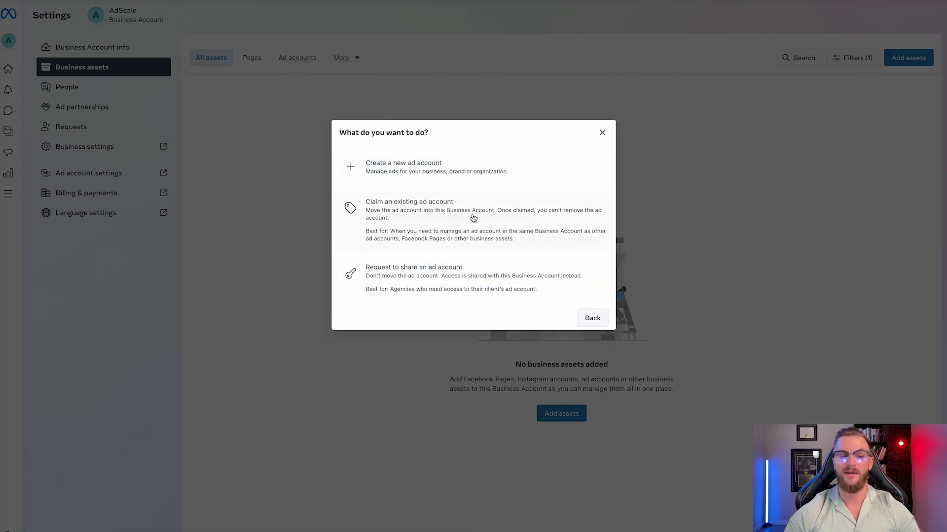
{"action": "left_click", "coordinate": [601, 130]}
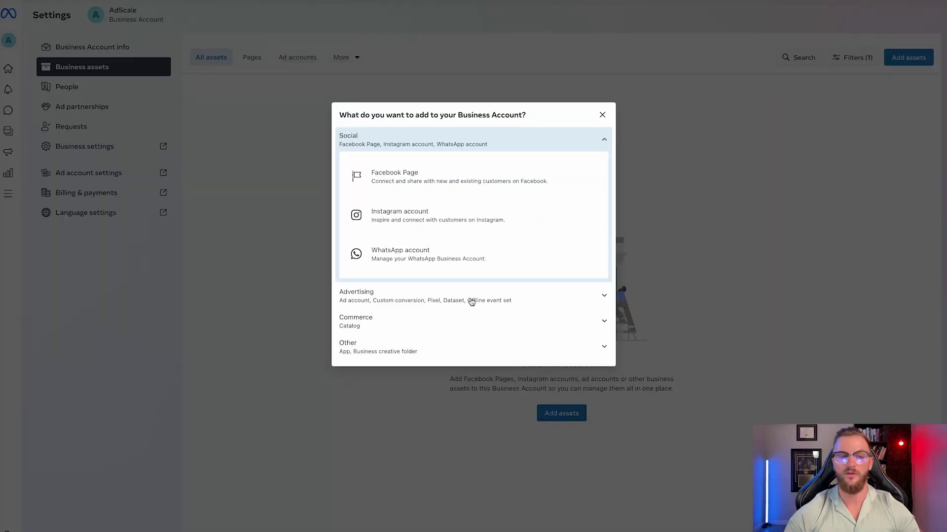
{"action": "left_click", "coordinate": [536, 327]}
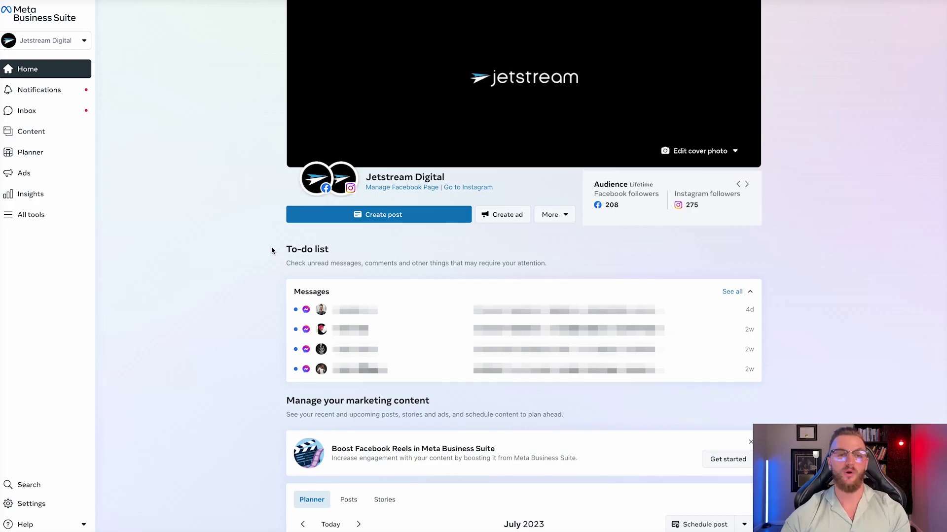
Step: Examine the settings of the Jetstream Digital Business Account, including its people, access levels and the list of business assets
{"action": "left_click", "coordinate": [40, 508]}
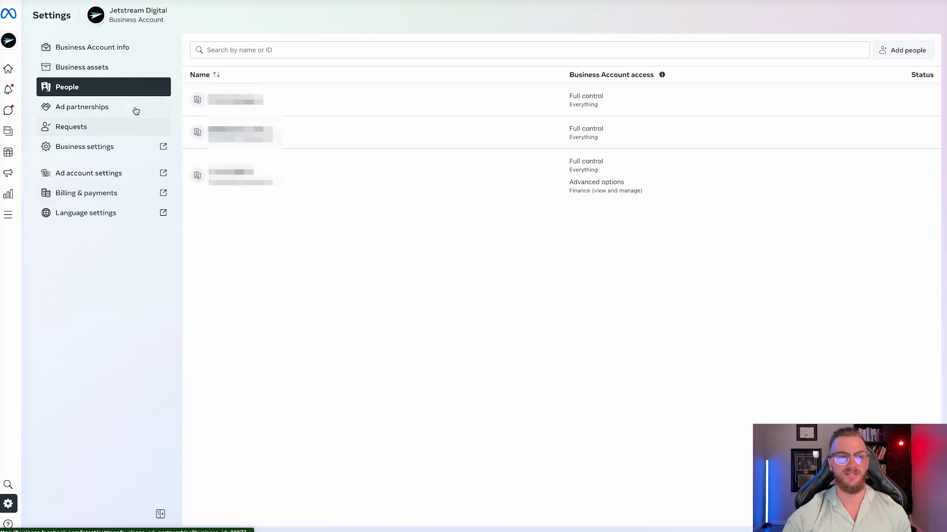
{"action": "left_click", "coordinate": [111, 148]}
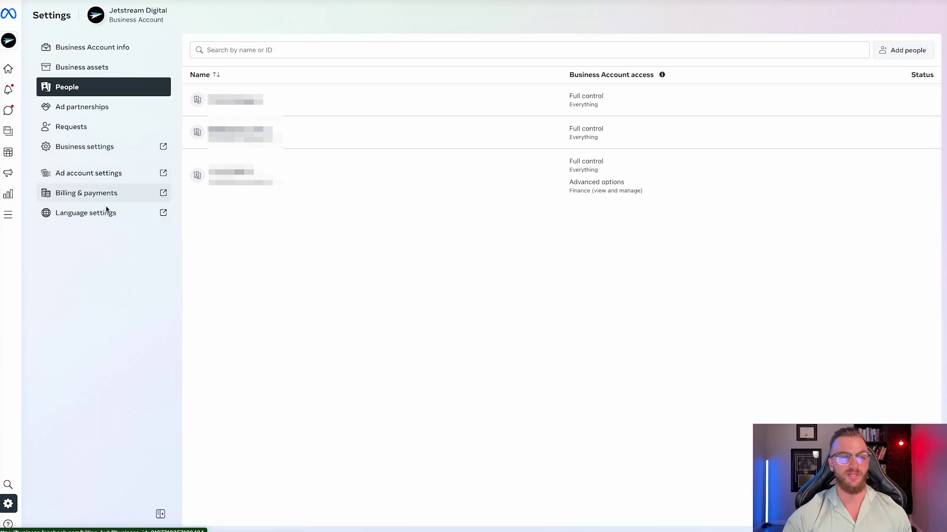
{"action": "left_click", "coordinate": [91, 68]}
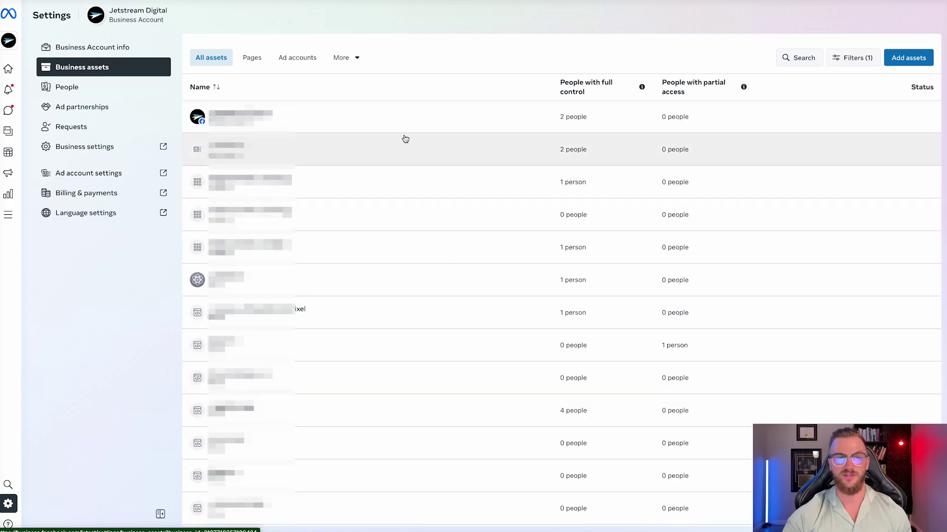
{"action": "scroll", "coordinate": [446, 216], "scroll_direction": "down", "scroll_amount": 3}
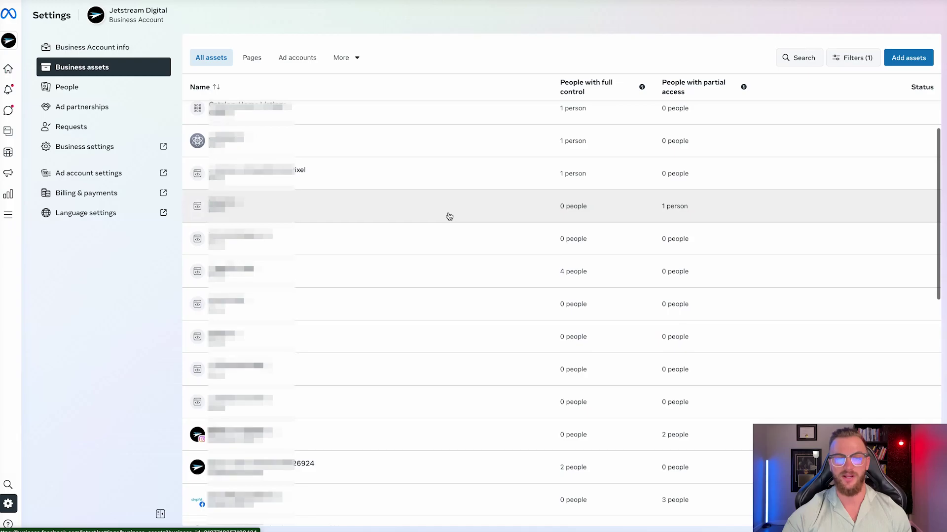
{"action": "scroll", "coordinate": [448, 215], "scroll_direction": "up", "scroll_amount": 4}
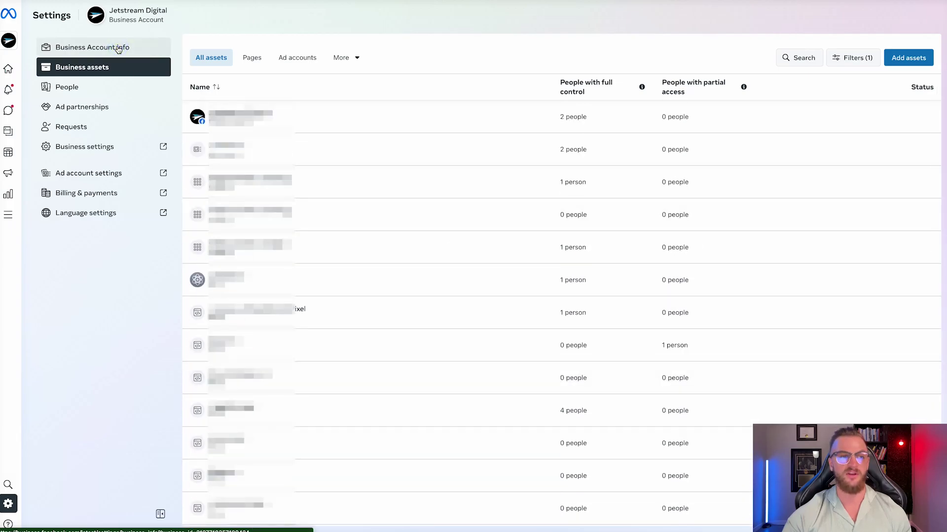
{"action": "left_click", "coordinate": [118, 48]}
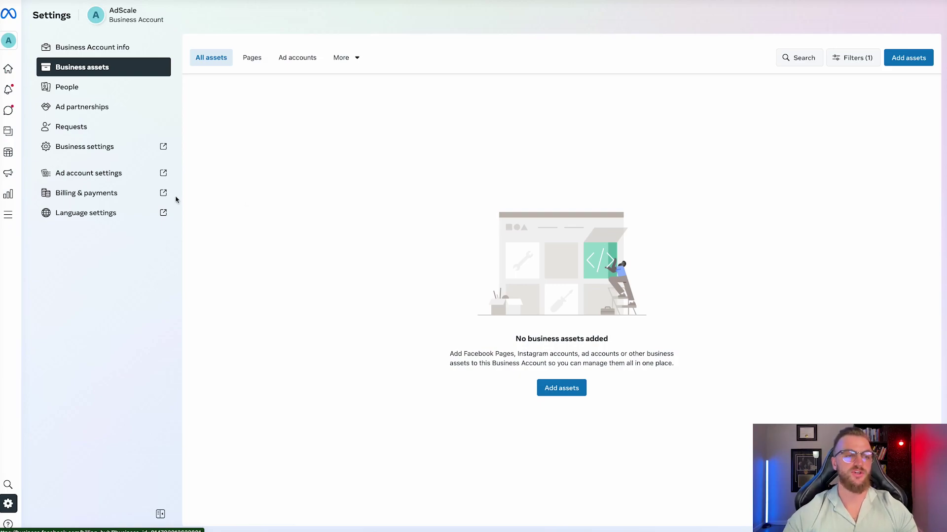
Step: Assign the finance editor role for AdScale to yourself from the payment methods in Billing & payments
{"action": "left_click", "coordinate": [110, 194]}
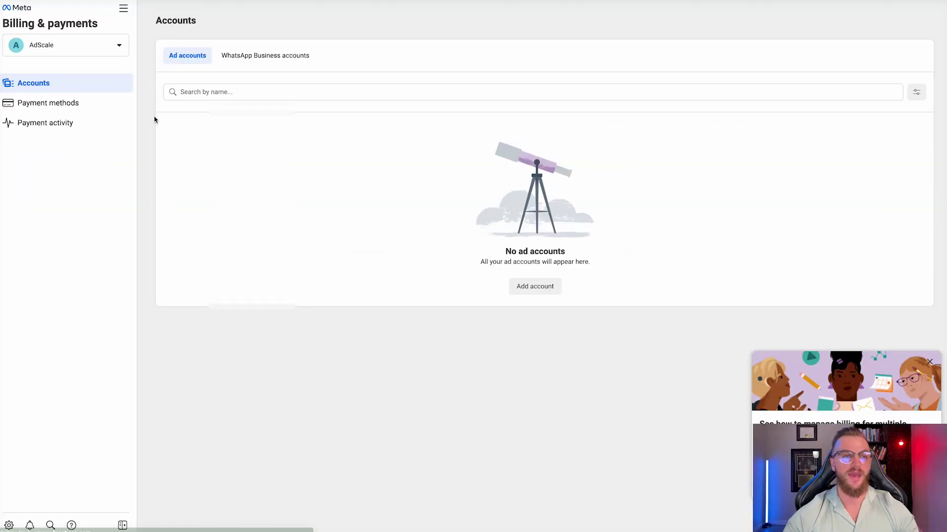
{"action": "left_click", "coordinate": [87, 103]}
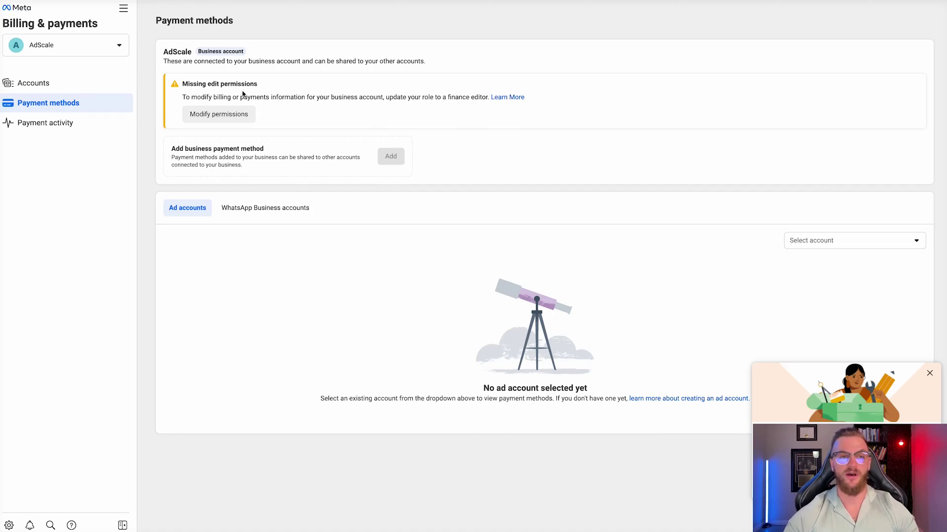
{"action": "left_click", "coordinate": [235, 115]}
{"action": "left_click", "coordinate": [602, 280]}
{"action": "left_click", "coordinate": [594, 307]}
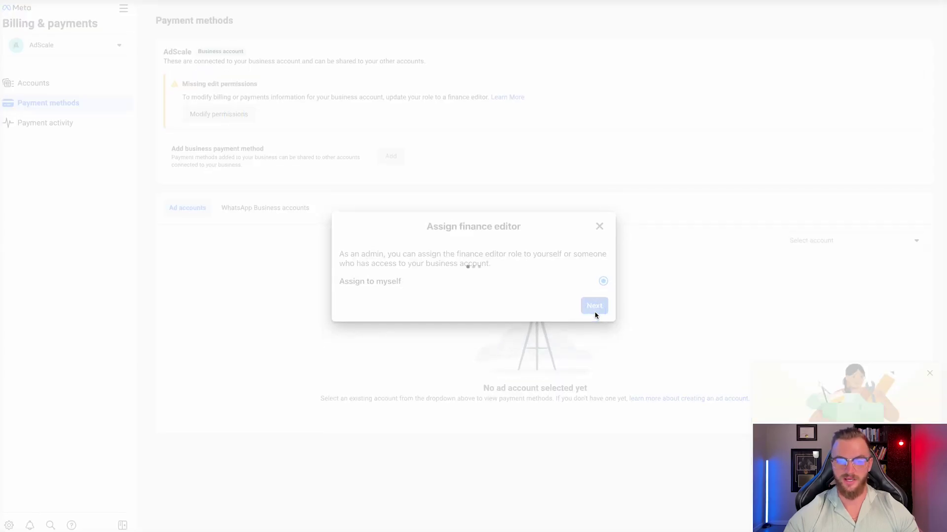
{"action": "left_click", "coordinate": [596, 312]}
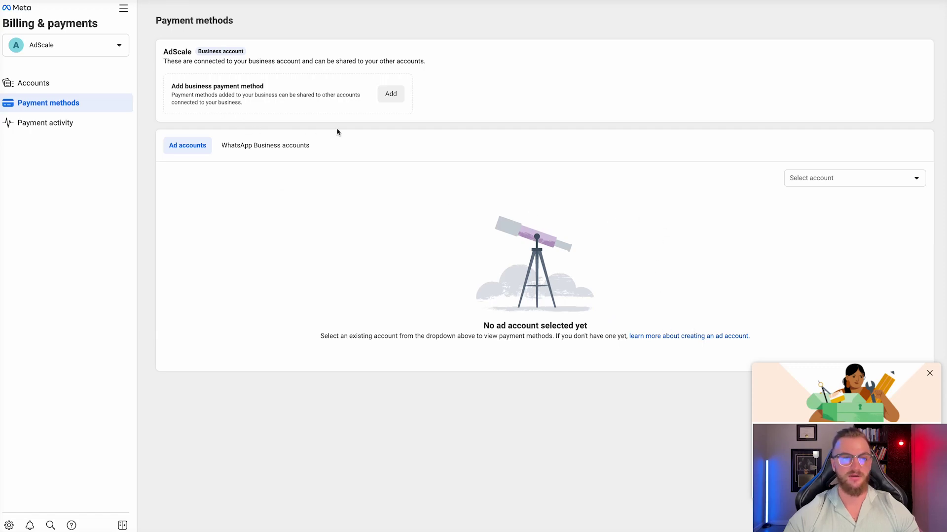
Step: Start adding a debit or credit card as AdScale's business payment method, and close the form without entering a card
{"action": "left_click", "coordinate": [391, 94]}
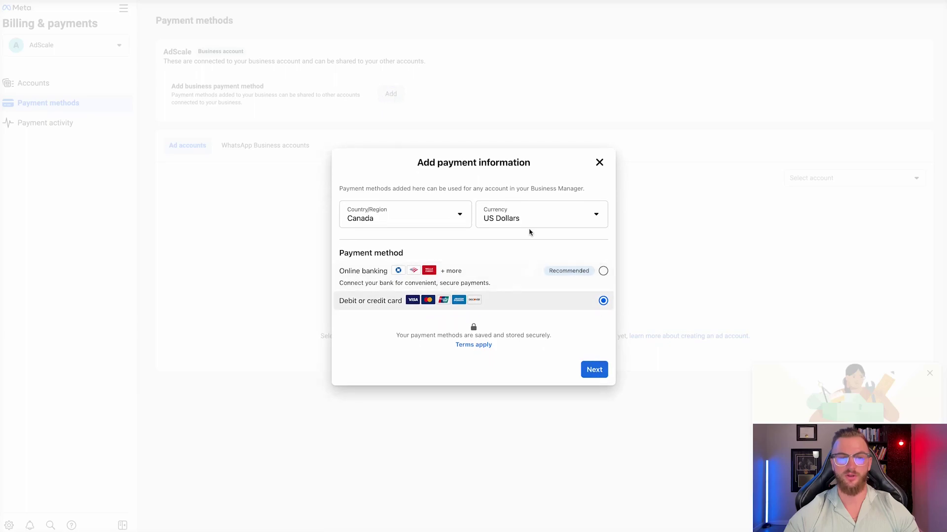
{"action": "left_click", "coordinate": [594, 376]}
{"action": "left_click", "coordinate": [599, 171]}
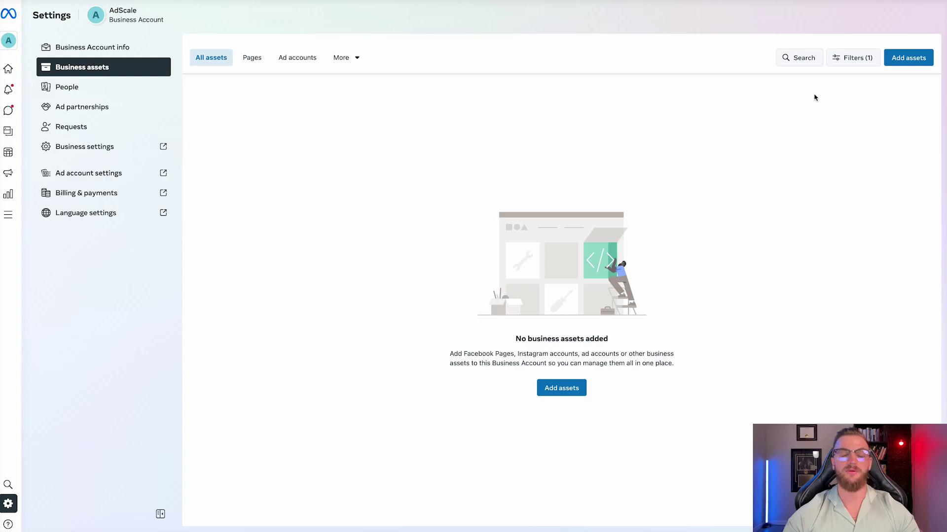
Step: Start creating a new ad account in the AdScale Business Account with the name AdScale Test 1
{"action": "left_click", "coordinate": [920, 58]}
{"action": "left_click", "coordinate": [471, 281]}
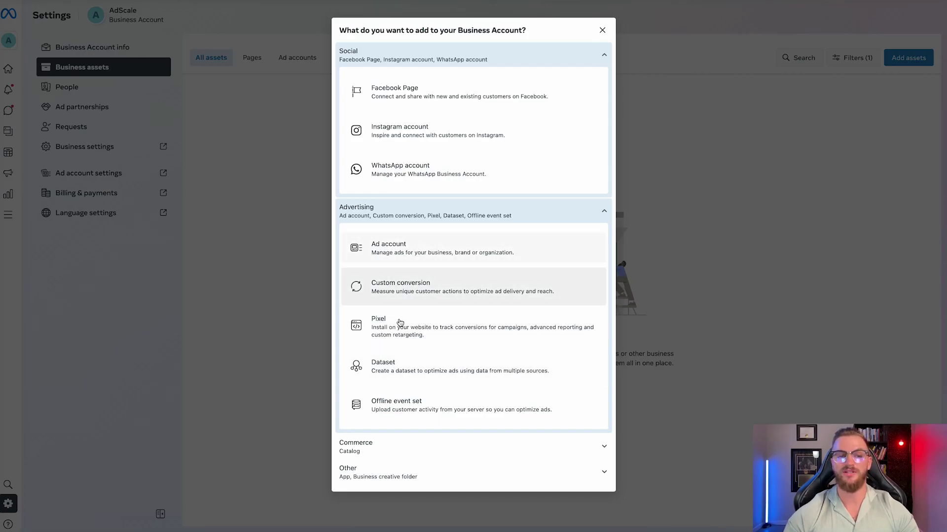
{"action": "left_click", "coordinate": [395, 250]}
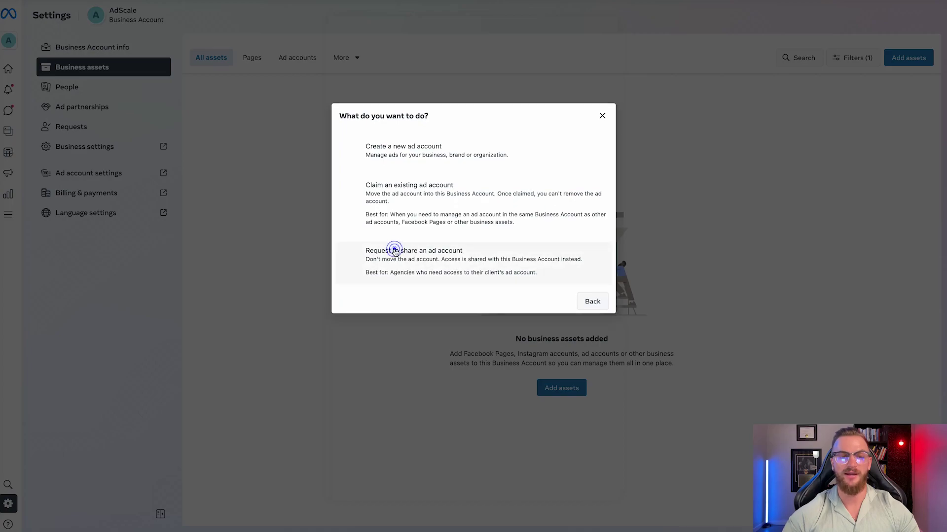
{"action": "left_click", "coordinate": [411, 156]}
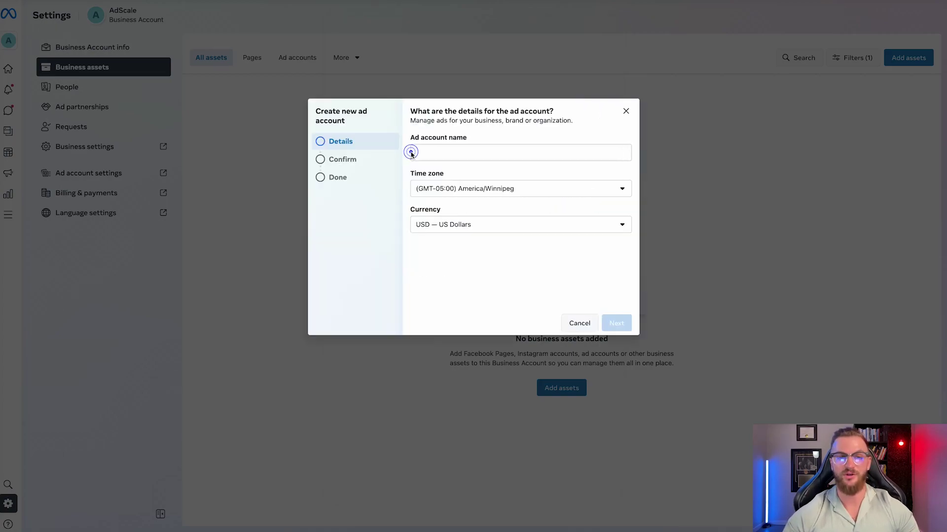
{"action": "left_click", "coordinate": [446, 154]}
{"action": "type", "text": "Ad"}
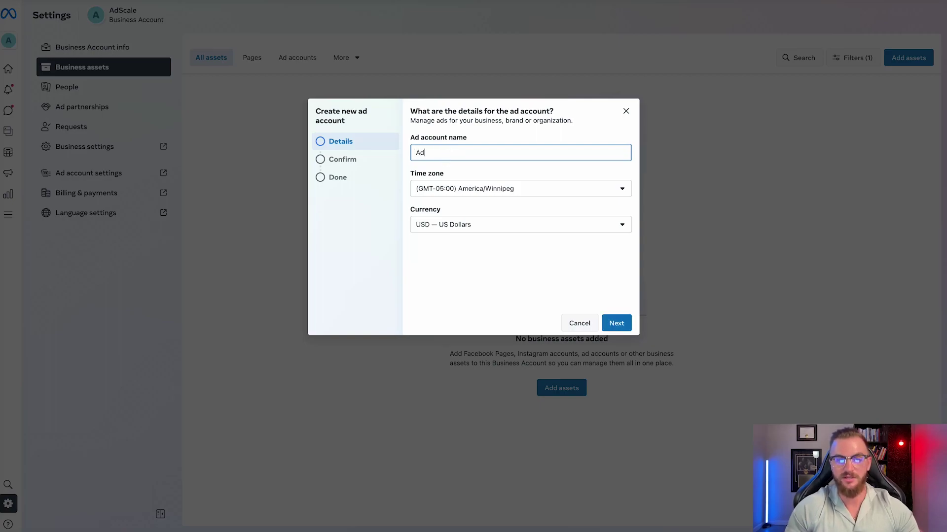
{"action": "type", "text": "Scale Test 1"}
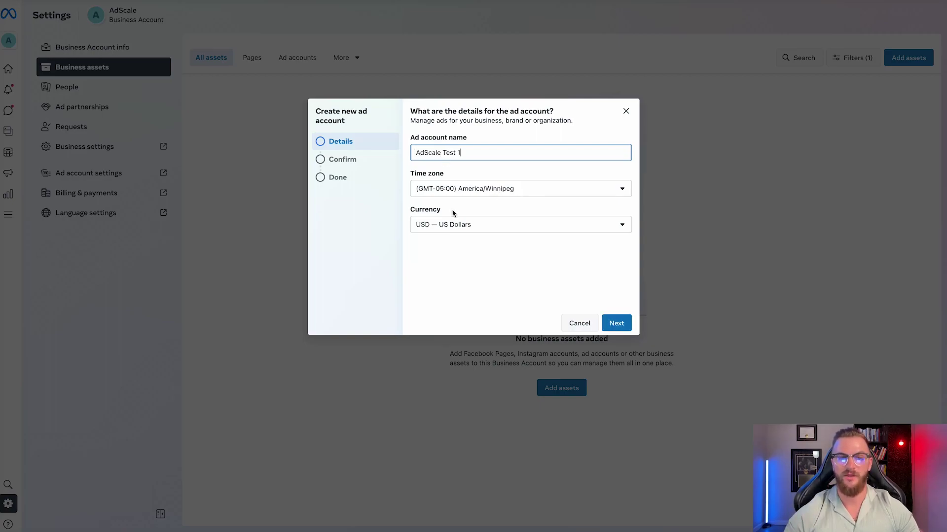
Step: Set the new ad account's currency to CAD — Canadian Dollar and continue to the confirmation
{"action": "left_click", "coordinate": [462, 228]}
{"action": "scroll", "coordinate": [454, 306], "scroll_direction": "up", "scroll_amount": 10}
{"action": "left_click", "coordinate": [442, 344]}
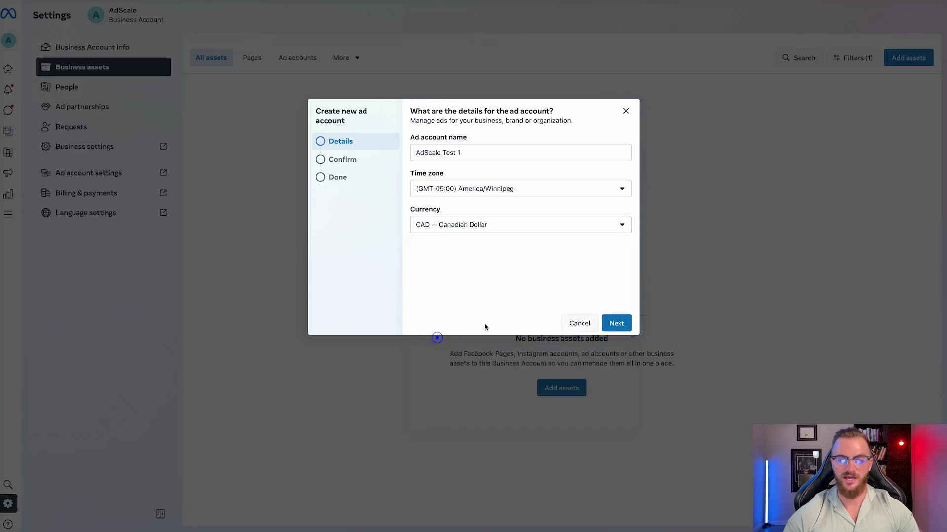
{"action": "left_click", "coordinate": [620, 324]}
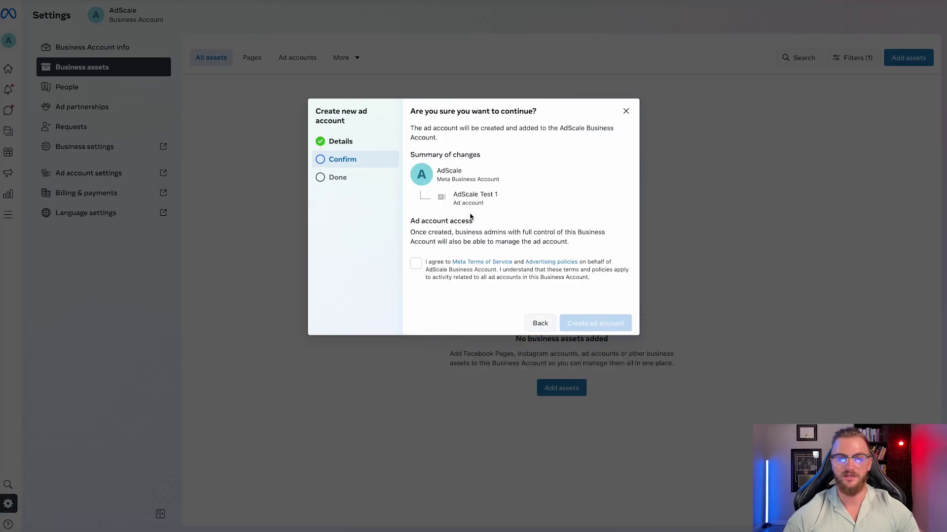
Step: Agree to the Meta Terms of Service and Advertising policies, create the AdScale Test 1 ad account, and finish without adding payment info
{"action": "triple_click", "coordinate": [500, 180]}
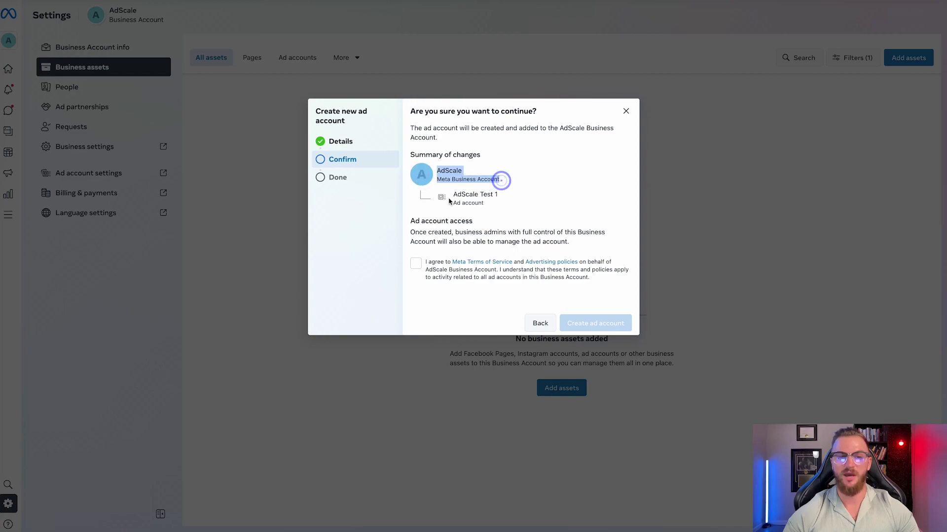
{"action": "left_click", "coordinate": [490, 206]}
{"action": "left_click", "coordinate": [416, 265]}
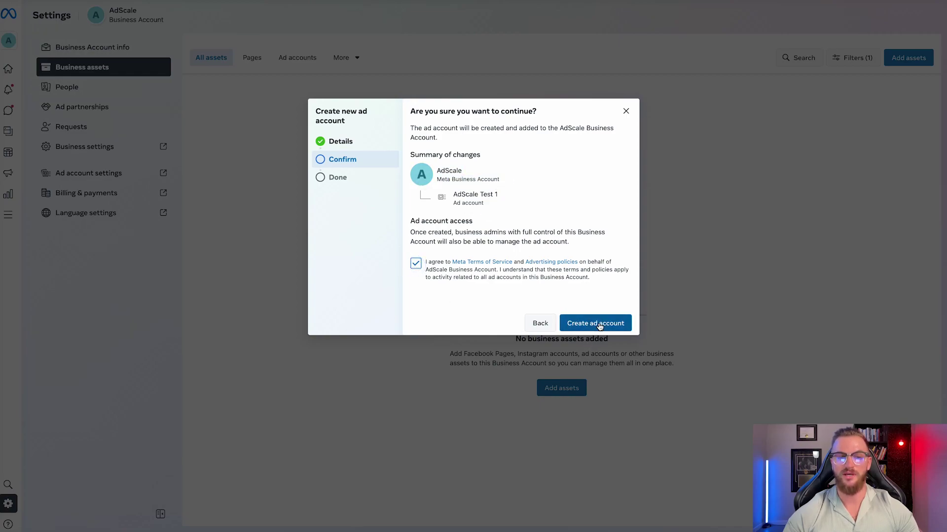
{"action": "left_click", "coordinate": [601, 325]}
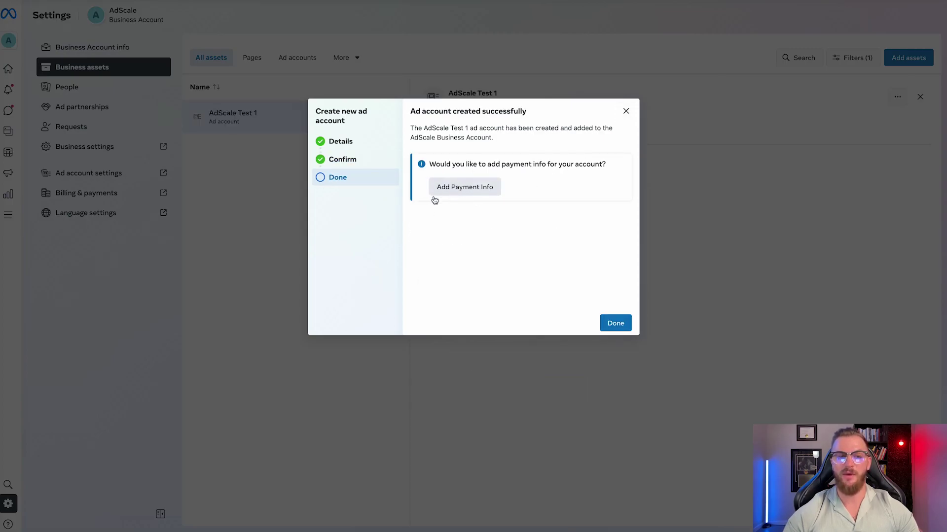
{"action": "left_click", "coordinate": [614, 324]}
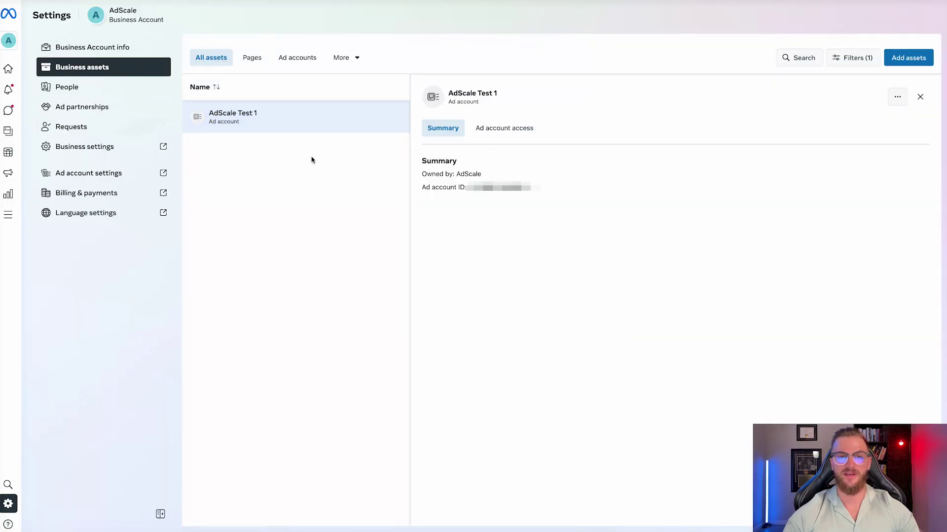
Step: Review who has access to the AdScale Test 1 ad account, and open the account in Ads Manager
{"action": "left_click", "coordinate": [520, 133]}
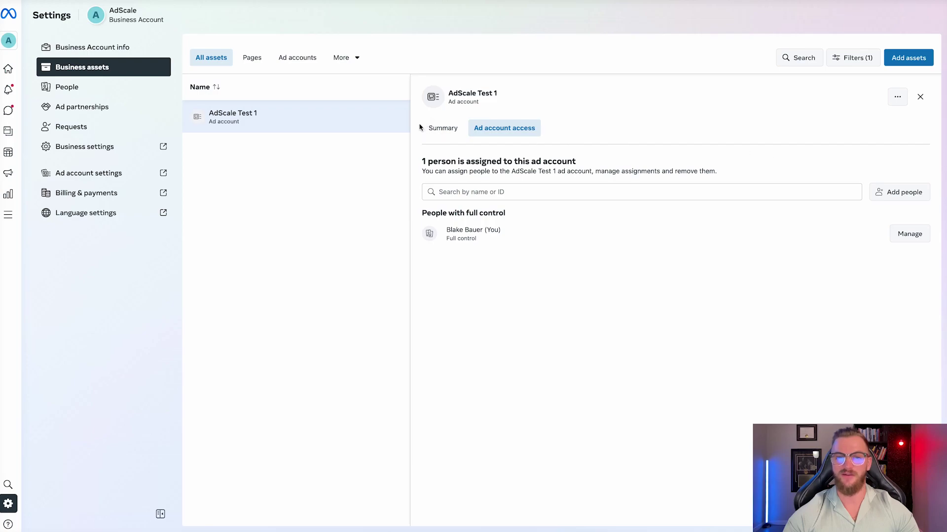
{"action": "left_click", "coordinate": [443, 128]}
{"action": "left_click", "coordinate": [897, 96]}
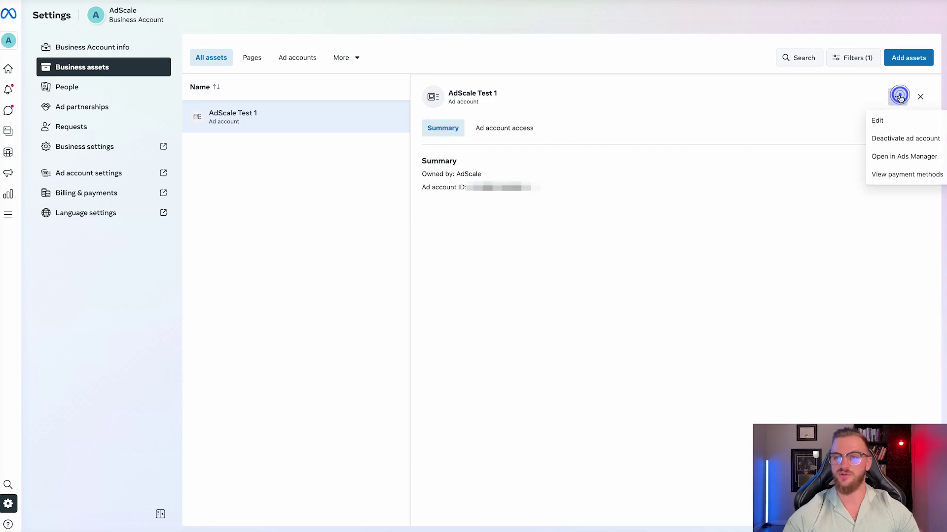
{"action": "left_click", "coordinate": [897, 156]}
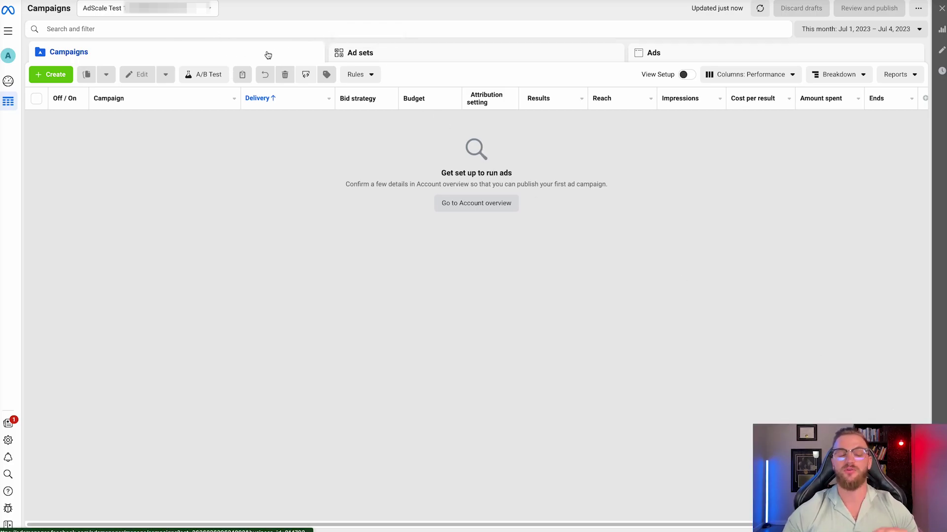
Step: Look through the campaign, ad set and ad levels of the AdScale Test 1 account, ending on its campaigns
{"action": "left_click", "coordinate": [363, 52]}
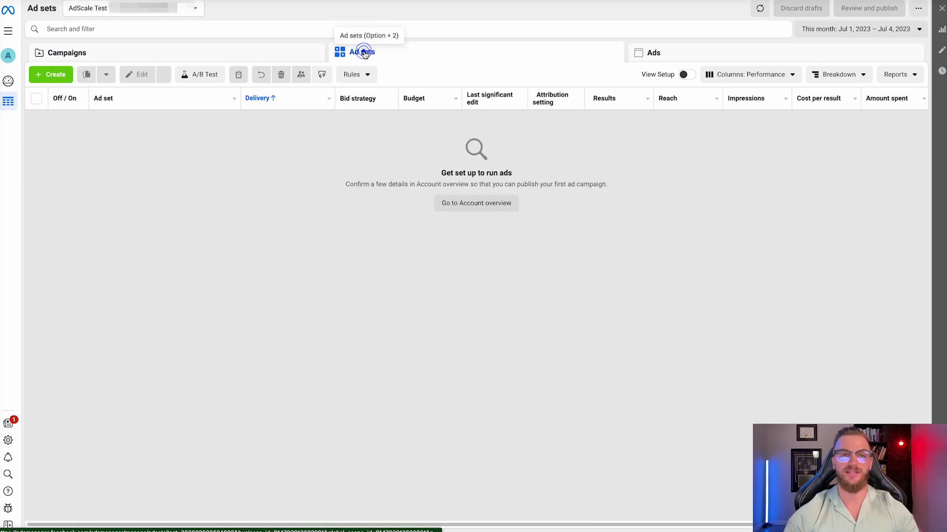
{"action": "left_click", "coordinate": [224, 52]}
{"action": "left_click", "coordinate": [410, 53]}
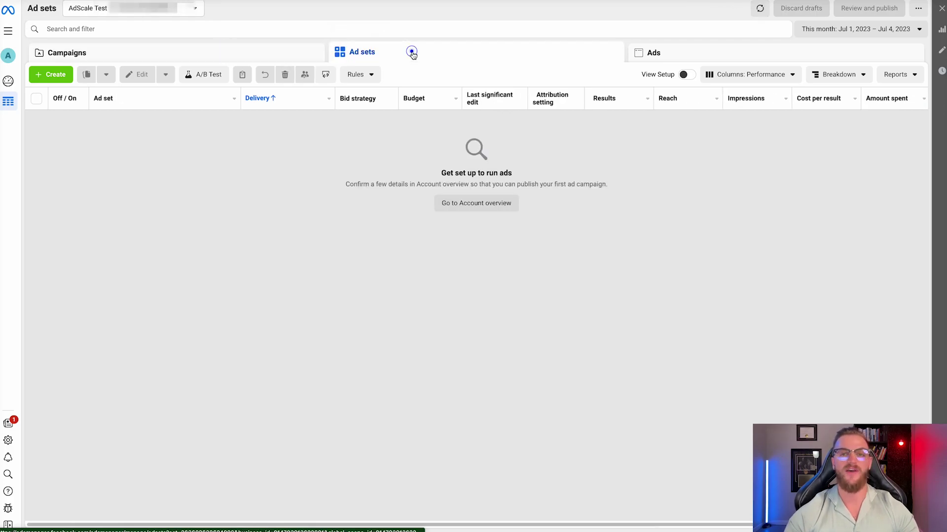
{"action": "left_click", "coordinate": [679, 54]}
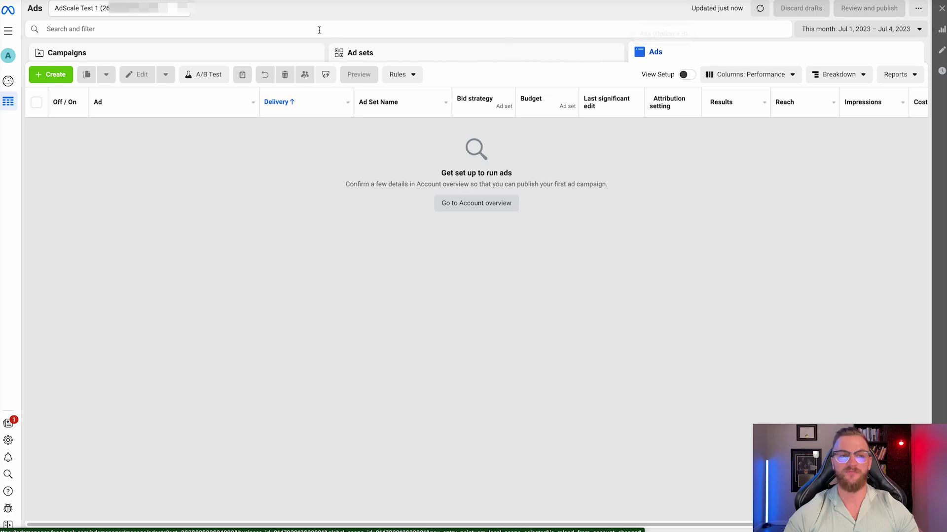
{"action": "left_click", "coordinate": [233, 52]}
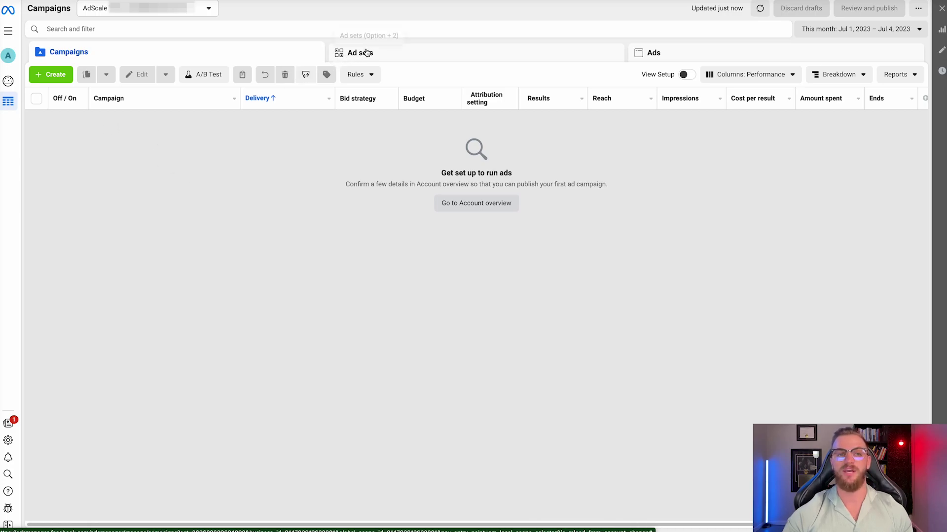
{"action": "left_click", "coordinate": [364, 49]}
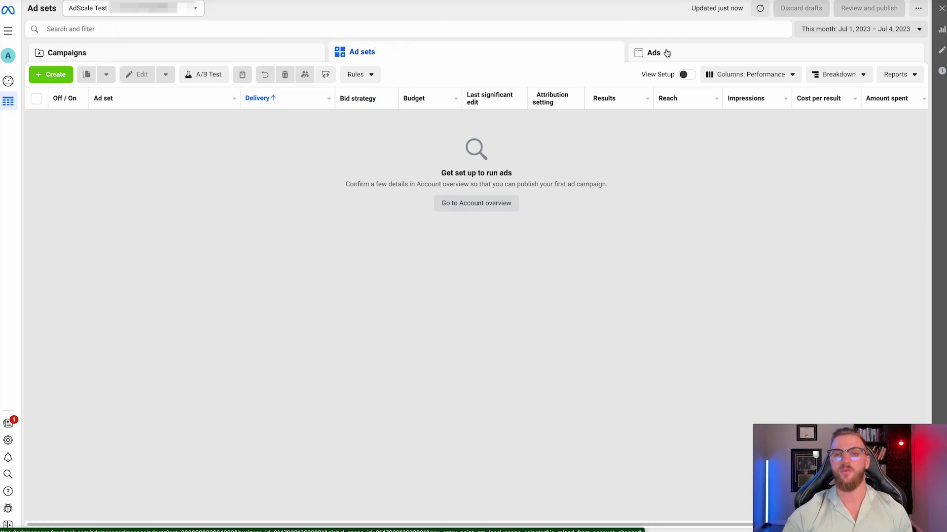
{"action": "left_click", "coordinate": [666, 52]}
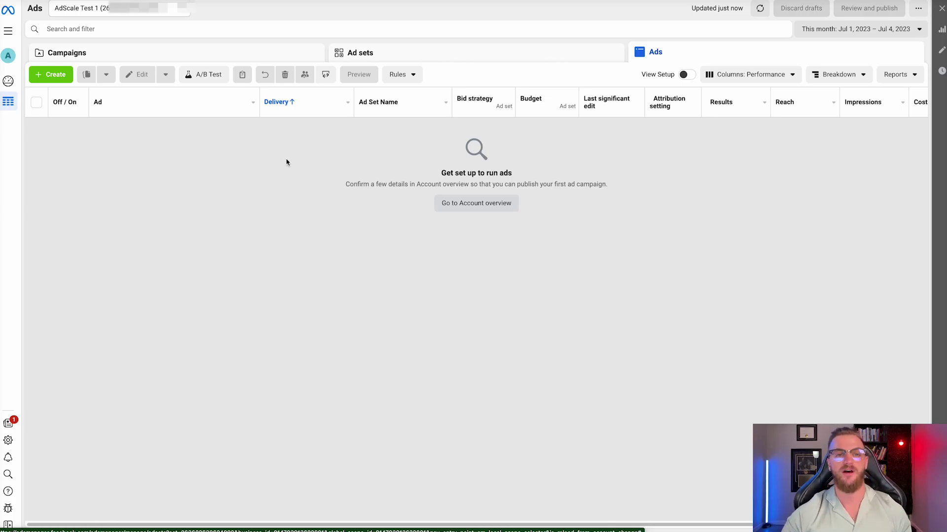
{"action": "left_click", "coordinate": [181, 58]}
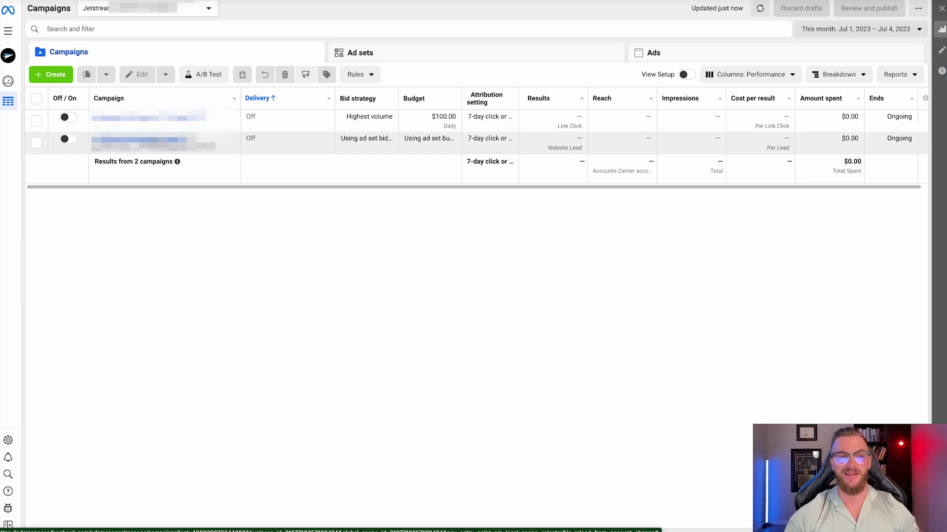
Step: View the Website Visitors 180 ad set and its ad in the Jetstream Retargeting | Leads campaign, and return to the campaigns
{"action": "left_click", "coordinate": [138, 140]}
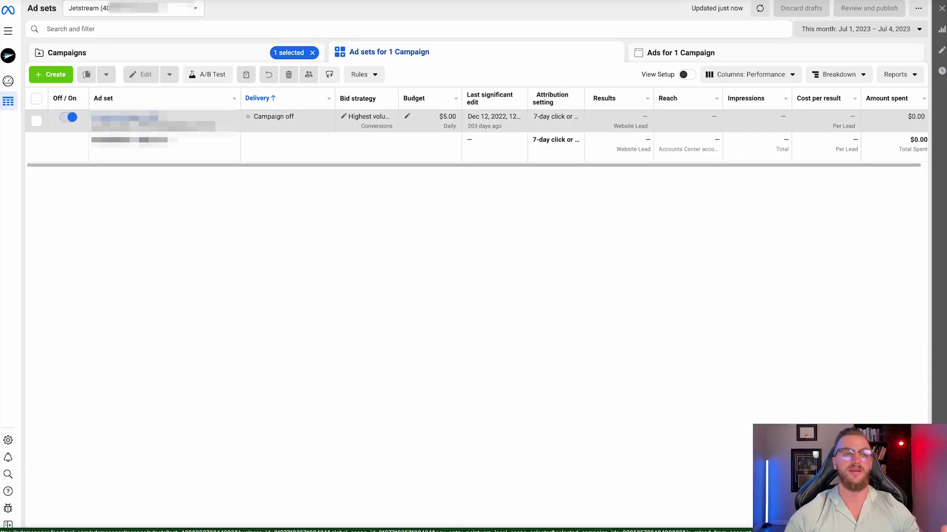
{"action": "left_click", "coordinate": [136, 121]}
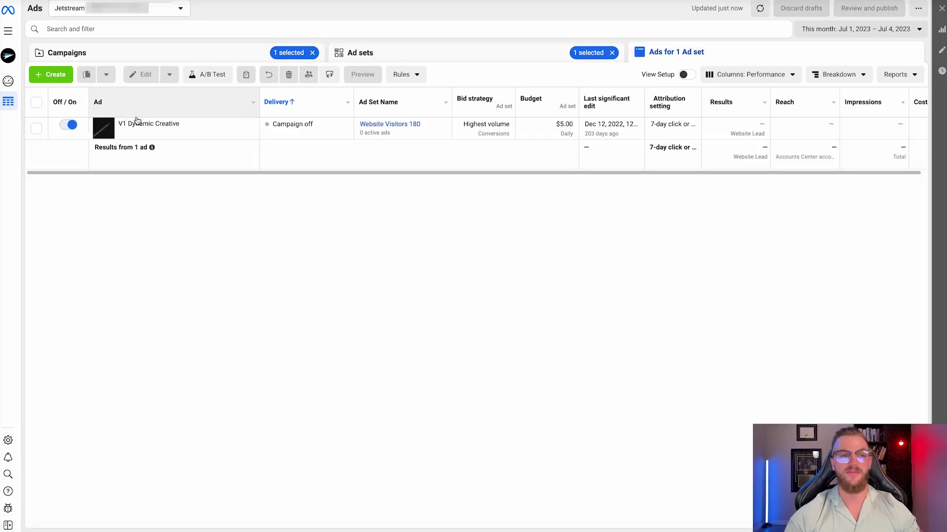
{"action": "mouse_move", "coordinate": [138, 121]}
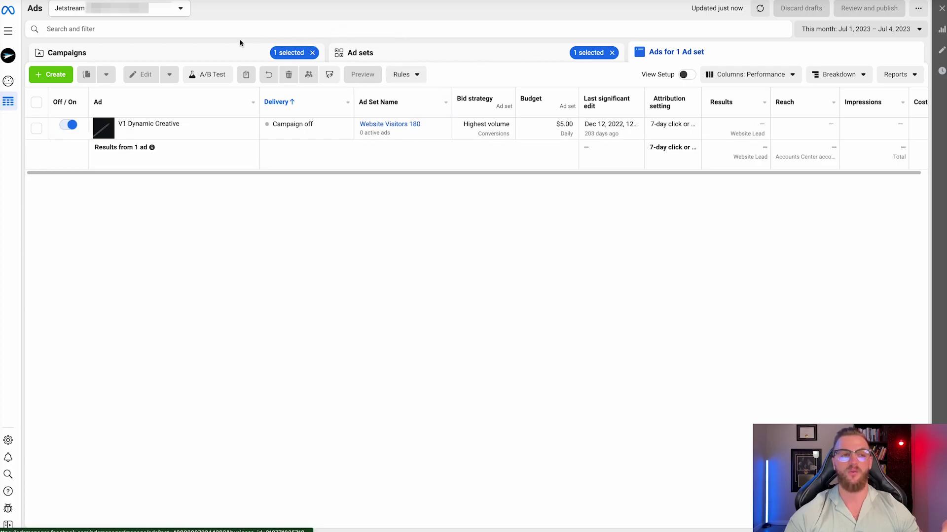
{"action": "left_click", "coordinate": [378, 53]}
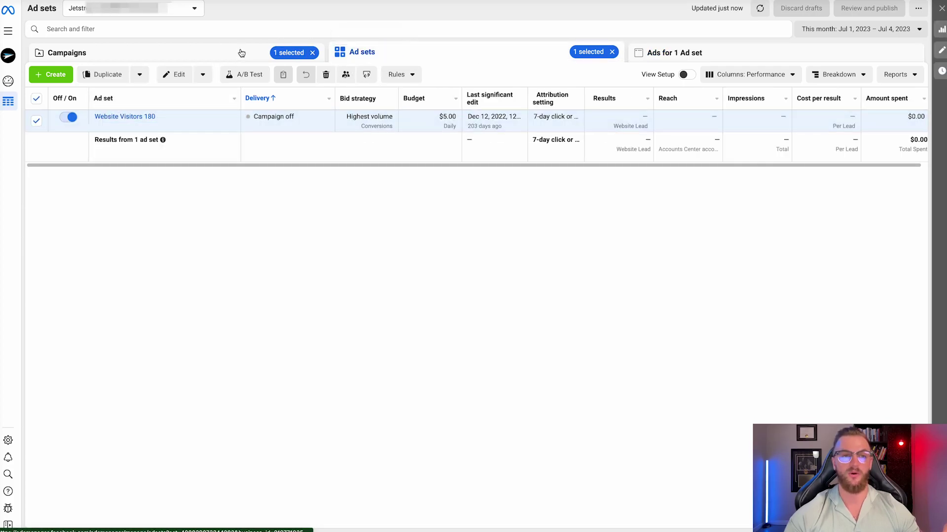
{"action": "left_click", "coordinate": [241, 53]}
Step: View the ad sets and ads of the Instagram Followers | V1 | June 2023 campaign, and clear the ad set and campaign selections
{"action": "left_click", "coordinate": [137, 116]}
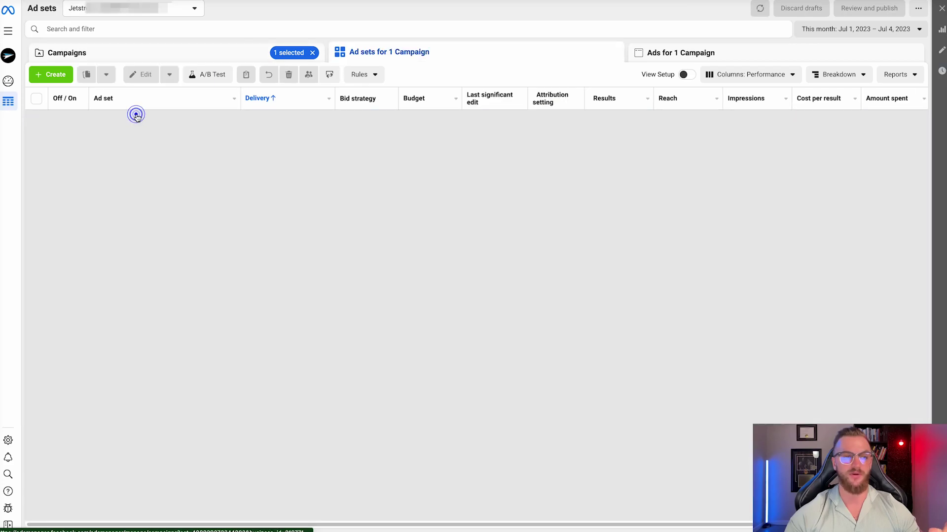
{"action": "left_click", "coordinate": [150, 120]}
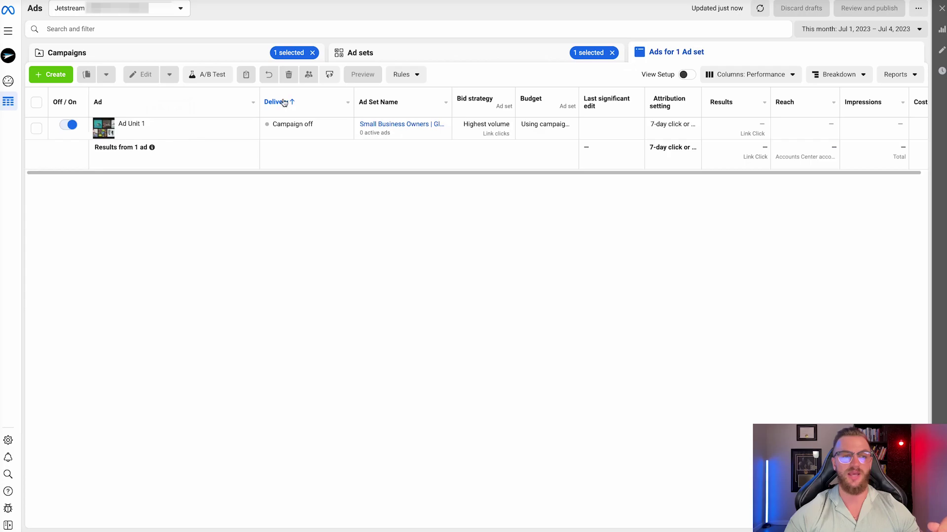
{"action": "left_click", "coordinate": [391, 59]}
{"action": "left_click", "coordinate": [138, 133]}
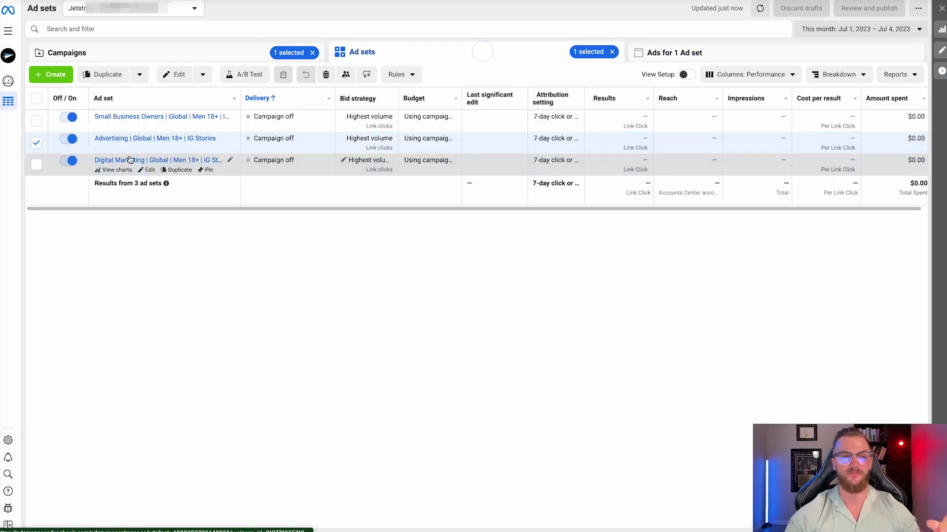
{"action": "left_click", "coordinate": [130, 157]}
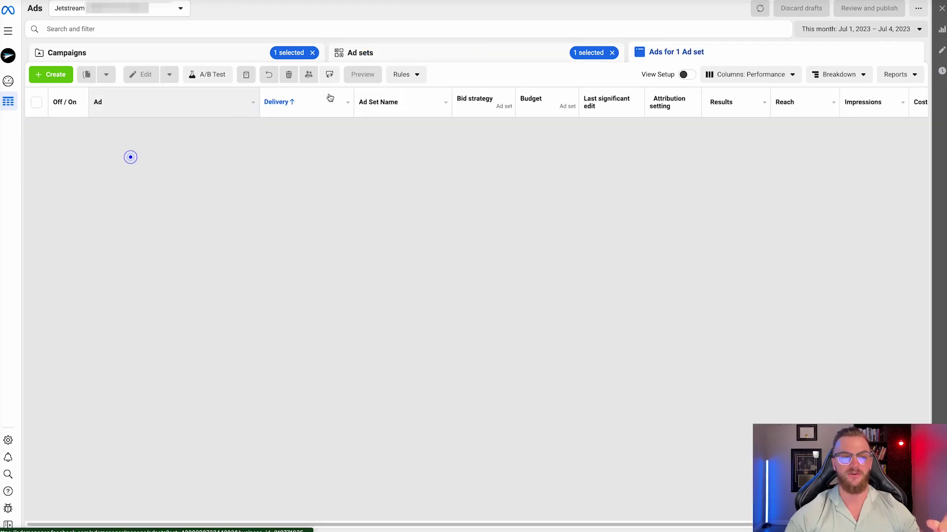
{"action": "left_click", "coordinate": [237, 55]}
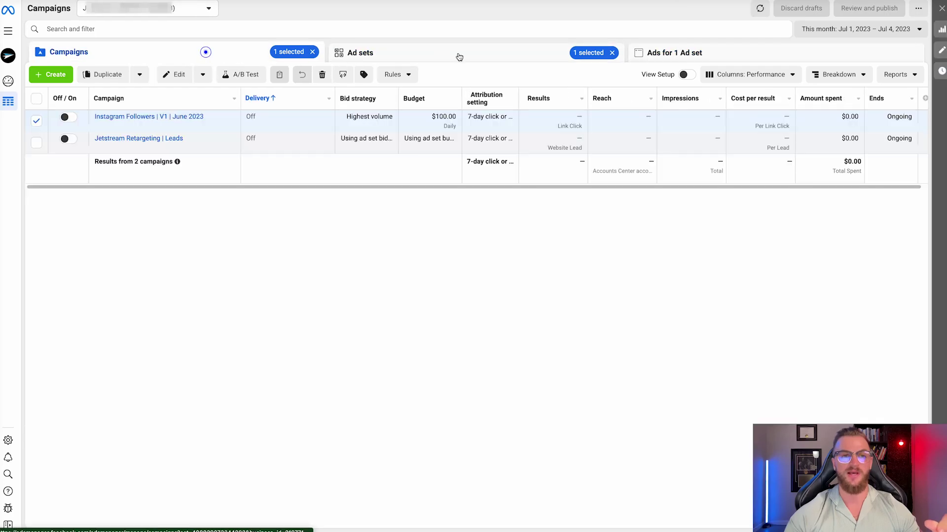
{"action": "left_click", "coordinate": [613, 52]}
{"action": "left_click", "coordinate": [312, 52]}
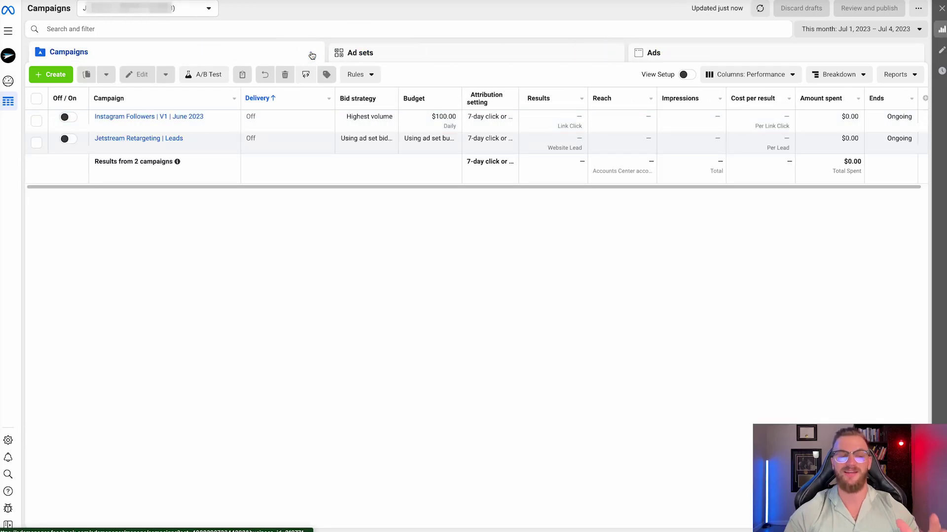
Step: Start a new campaign, compare the Traffic, Engagement, Leads, App promotion and Sales objectives, choose Leads, and read its Conversions description
{"action": "left_click", "coordinate": [51, 79]}
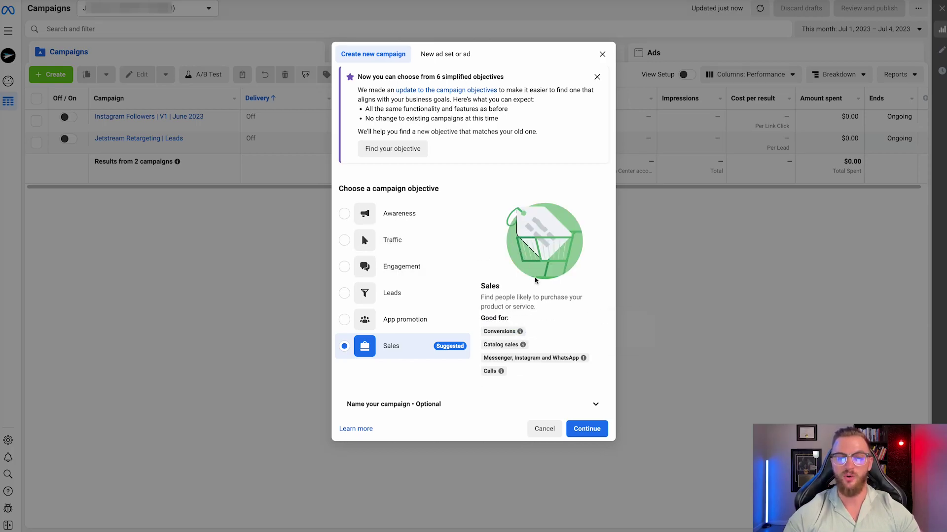
{"action": "left_click", "coordinate": [439, 247]}
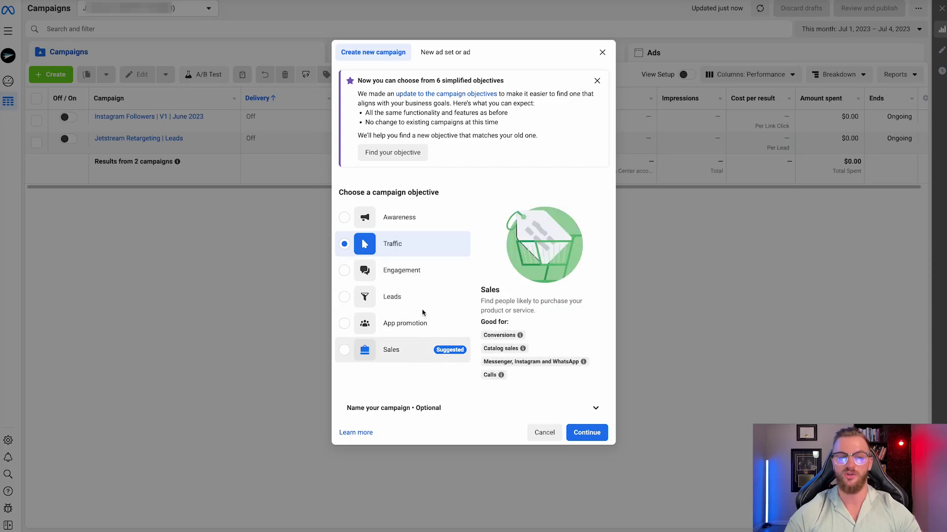
{"action": "left_click", "coordinate": [344, 271]}
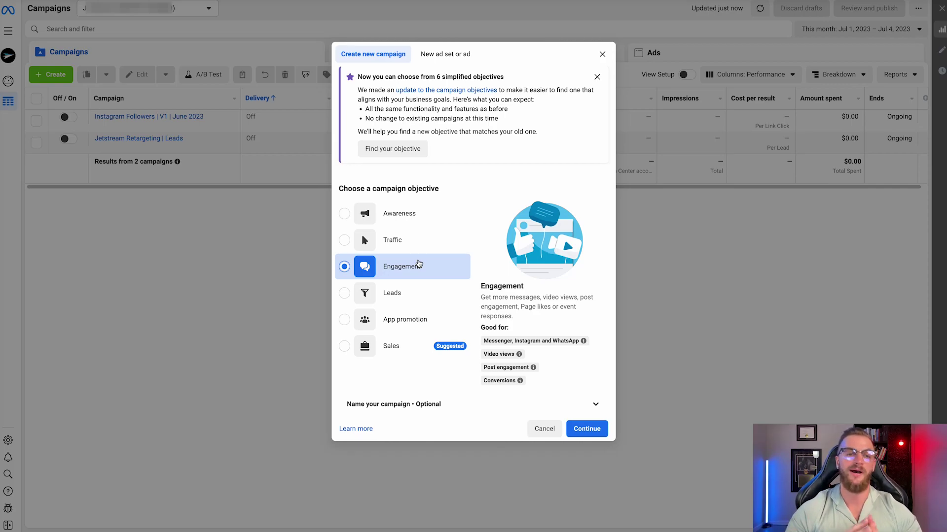
{"action": "left_click", "coordinate": [390, 291]}
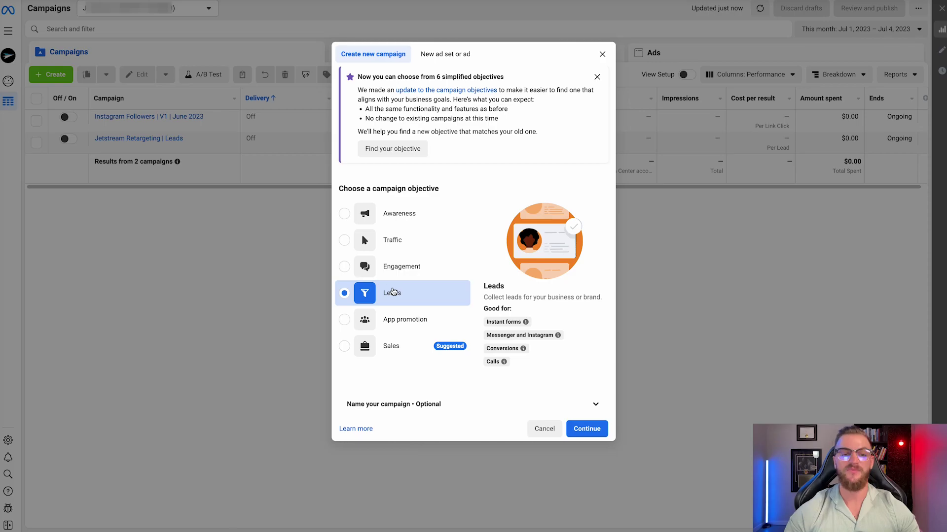
{"action": "left_click", "coordinate": [397, 321]}
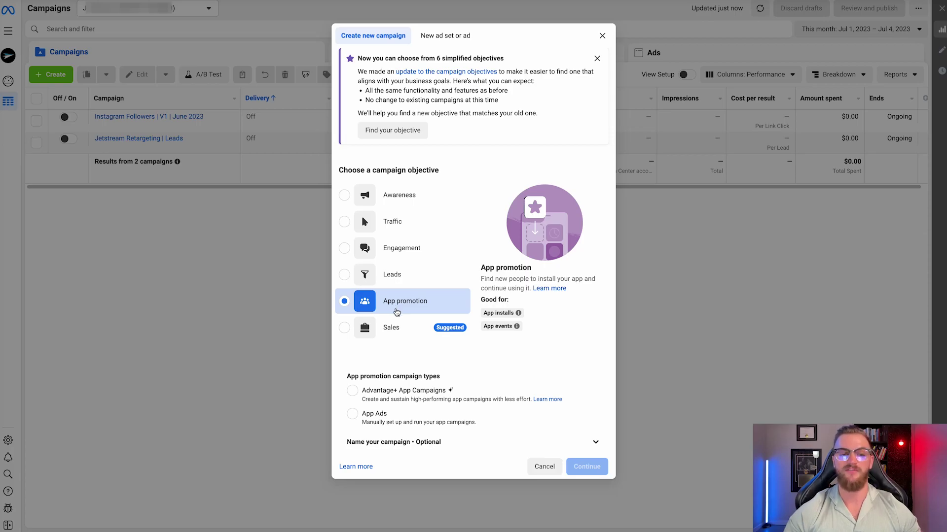
{"action": "left_click", "coordinate": [381, 329]}
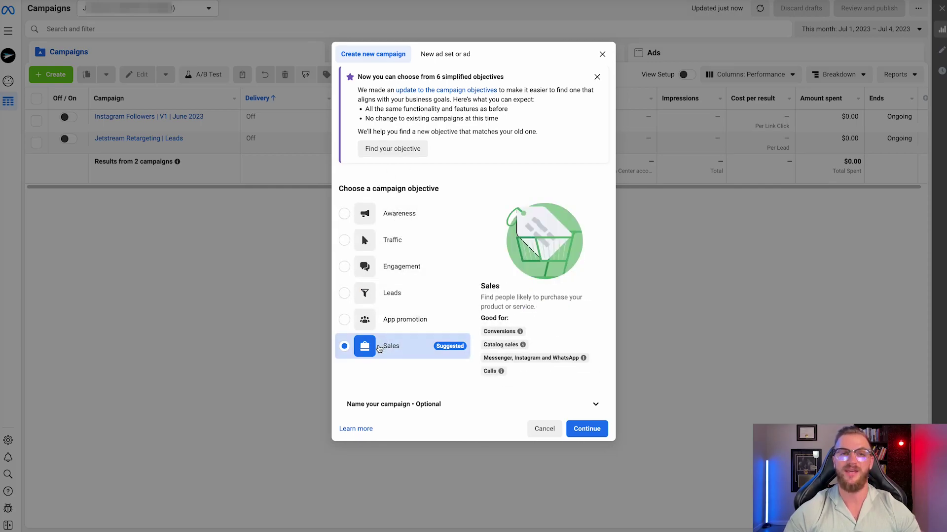
{"action": "left_click", "coordinate": [403, 301]}
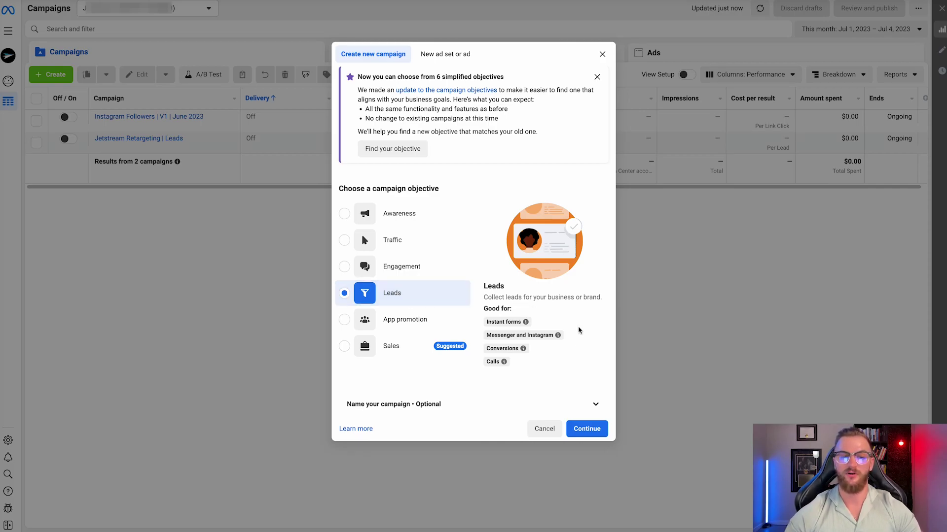
{"action": "mouse_move", "coordinate": [523, 349]}
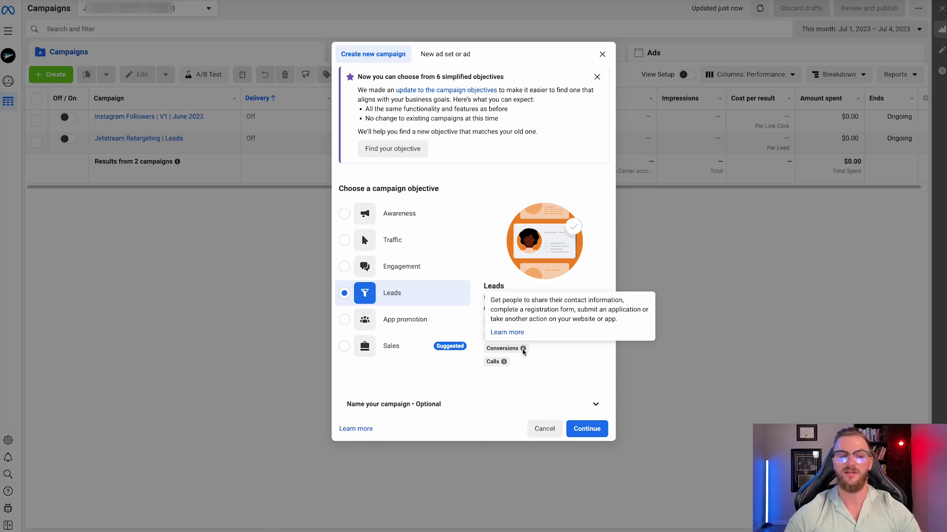
Step: Open the optional naming section and name the campaign "Prospecting | Canada |" followed by the creator's name
{"action": "left_click", "coordinate": [457, 404]}
{"action": "left_click", "coordinate": [419, 370]}
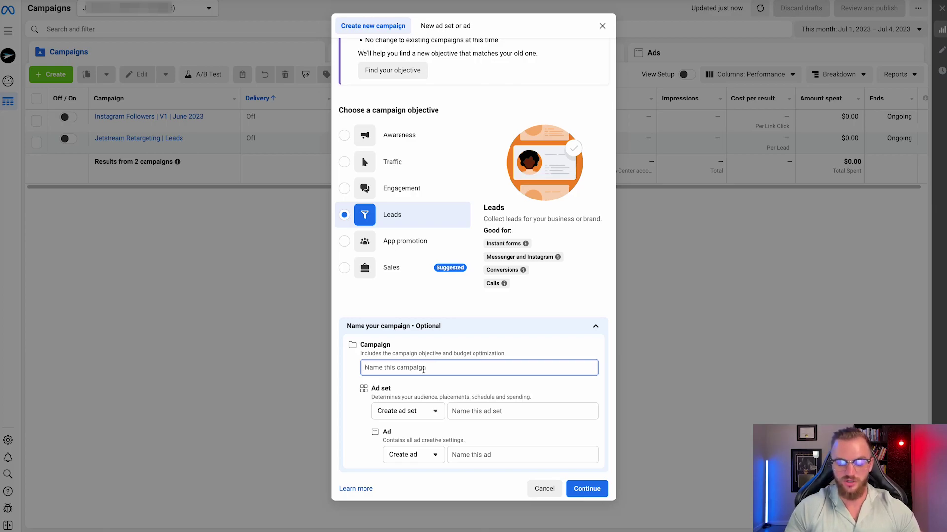
{"action": "type", "text": "Prospecting"}
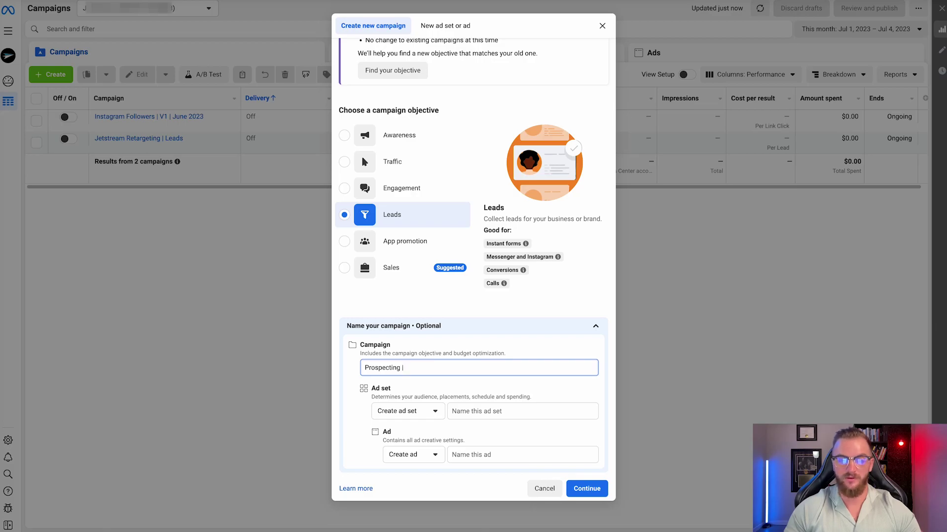
{"action": "type", "text": " | Canada"}
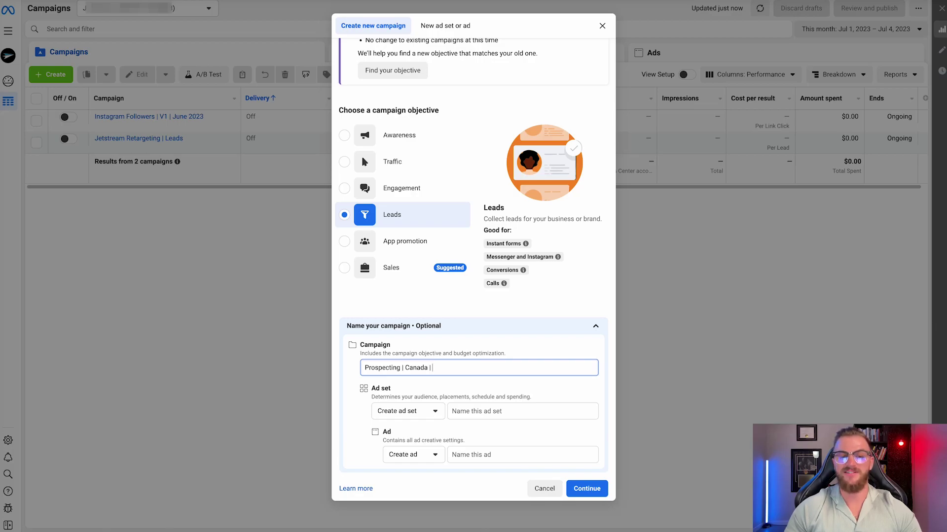
{"action": "type", "text": "| Jun"}
{"action": "key", "text": "BackSpace"}
{"action": "key", "text": "BackSpace"}
{"action": "type", "text": "S Blake"}
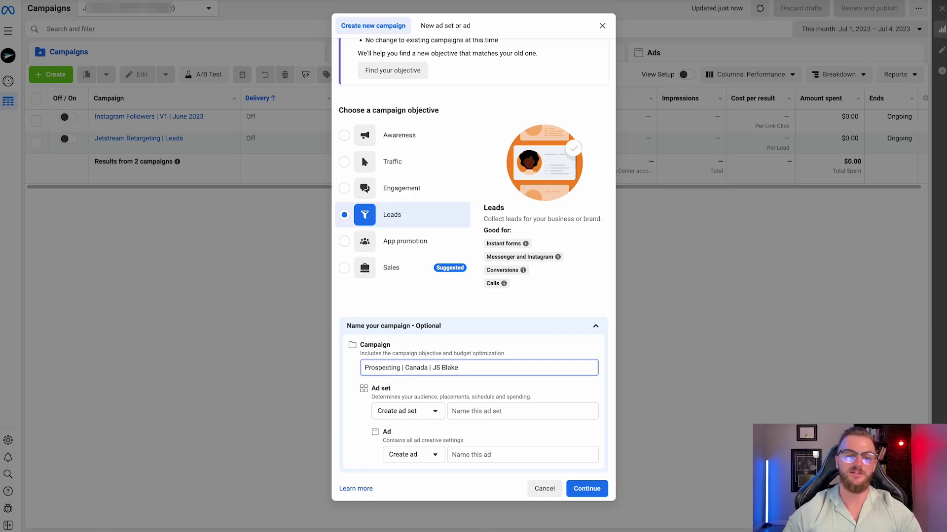
Step: Insert "Jetstream Digital Leads |" before the creator's name in the campaign name, and continue to the campaign settings
{"action": "left_click", "coordinate": [436, 368]}
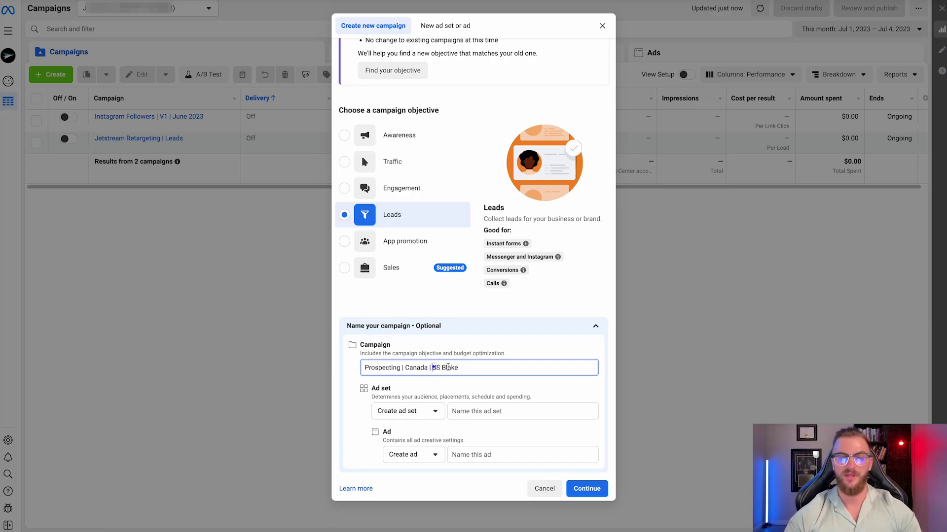
{"action": "type", "text": "J"}
{"action": "type", "text": "etstream D"}
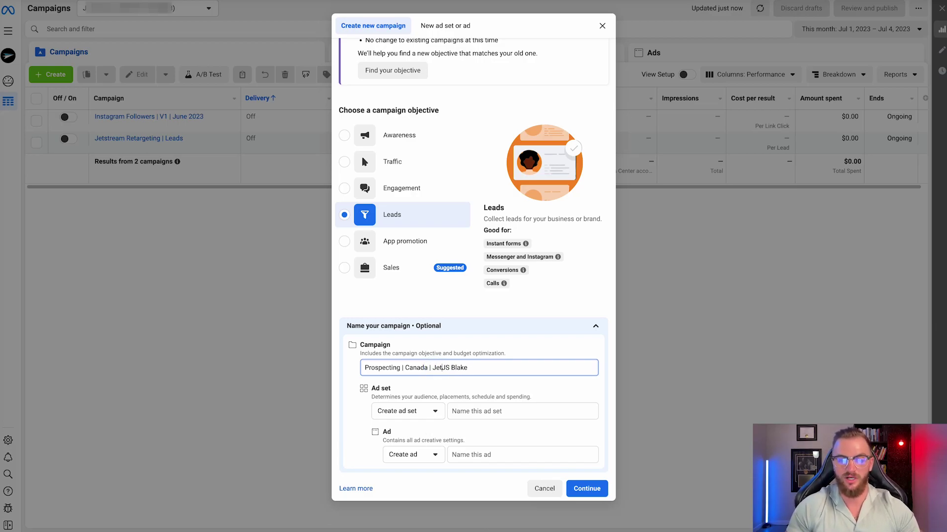
{"action": "type", "text": "igital Leads |"}
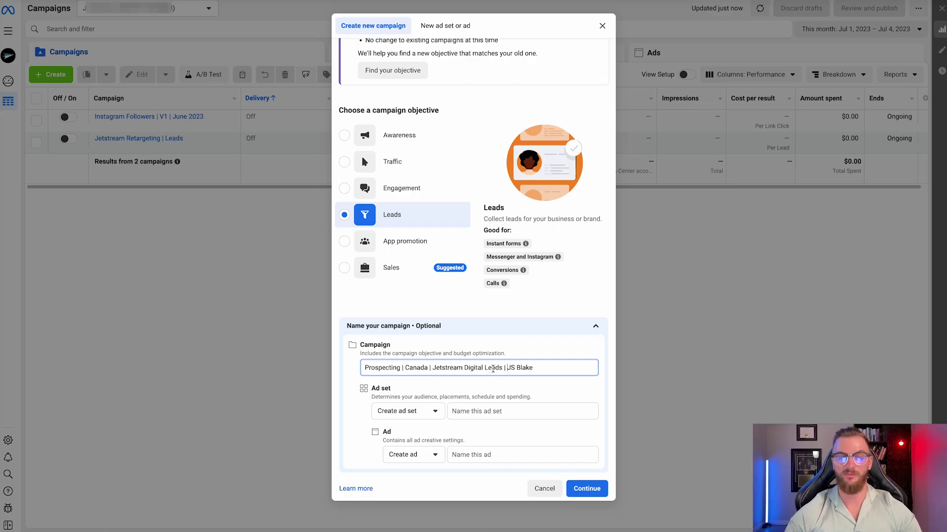
{"action": "left_click", "coordinate": [593, 488]}
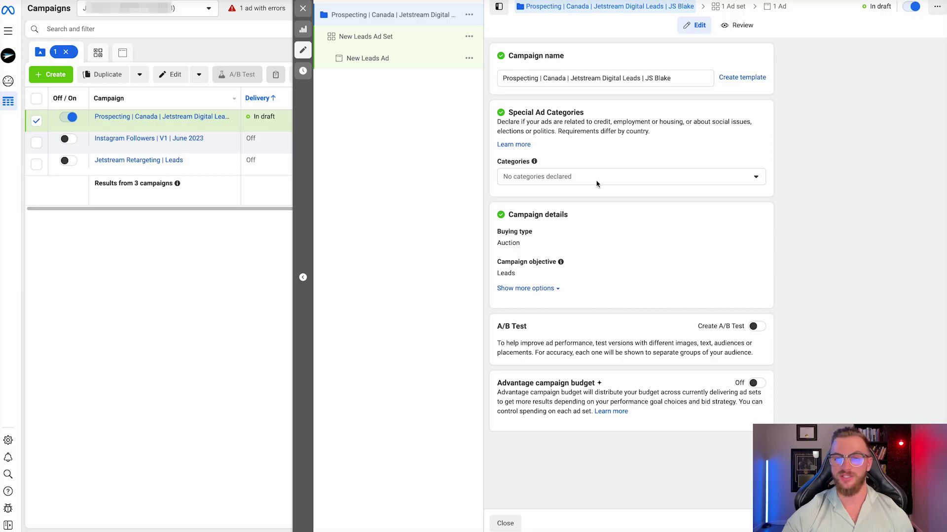
Step: Review the special ad categories and buying types, leaving no category declared and the buying type on Auction
{"action": "left_click", "coordinate": [596, 182]}
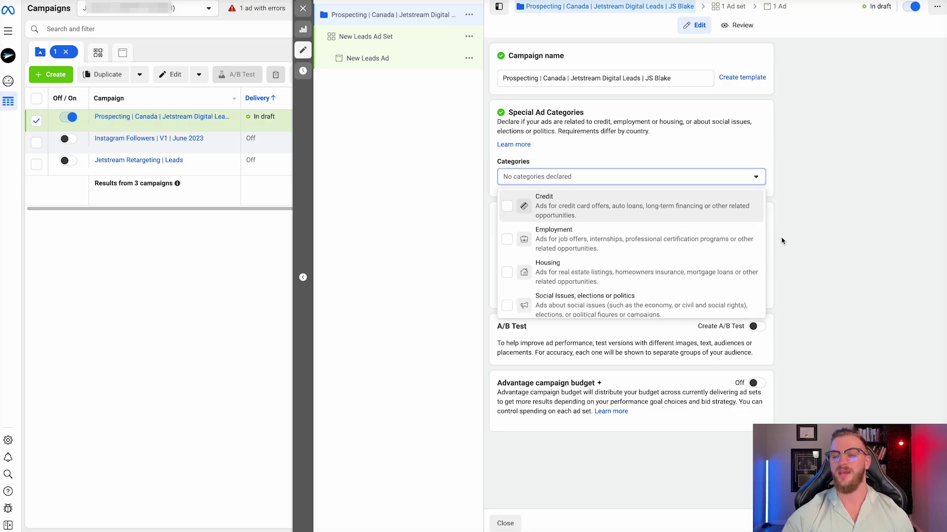
{"action": "left_click", "coordinate": [794, 238]}
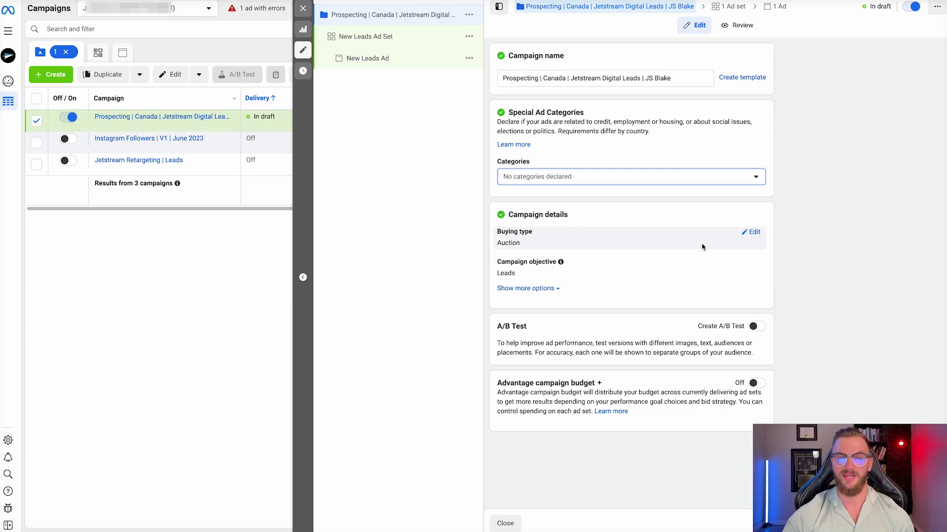
{"action": "left_click", "coordinate": [749, 232]}
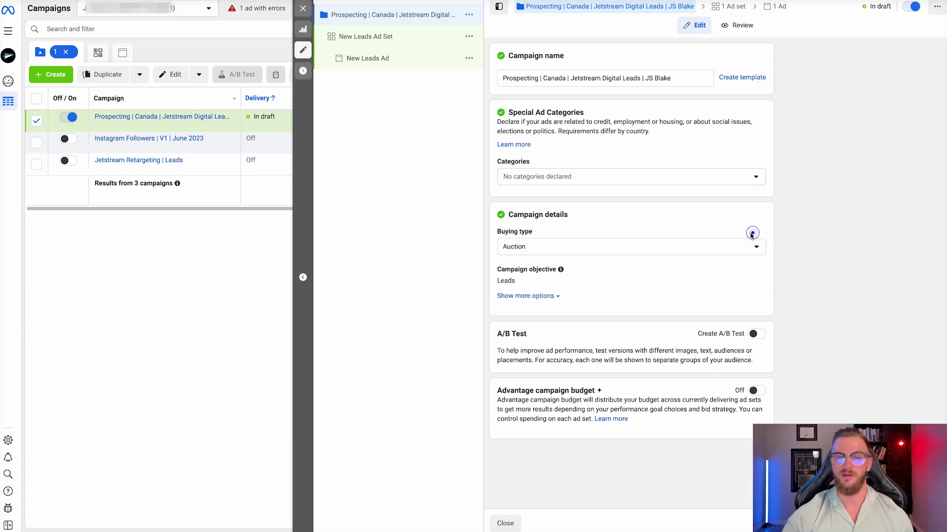
{"action": "left_click", "coordinate": [590, 246]}
{"action": "left_click", "coordinate": [600, 266]}
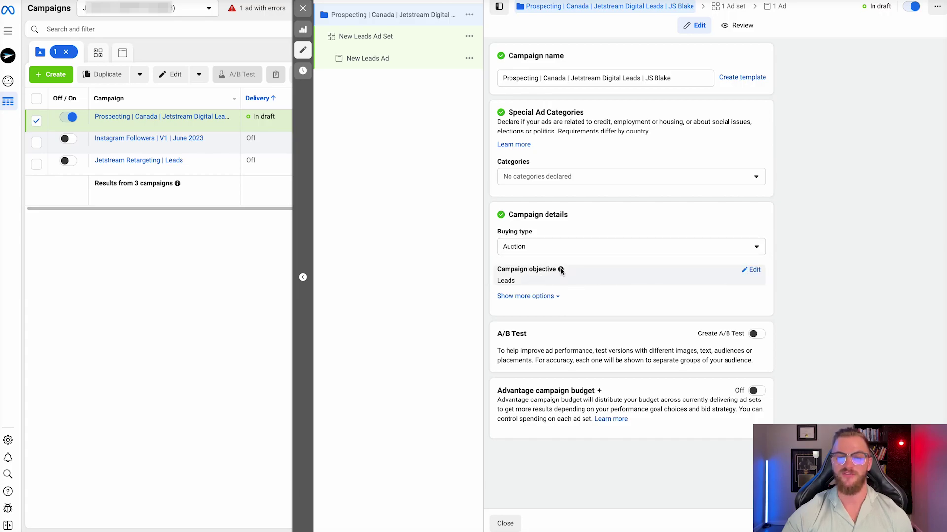
Step: Review the campaign objective choices while keeping Leads, and switch the A/B test on and back off
{"action": "left_click", "coordinate": [756, 271]}
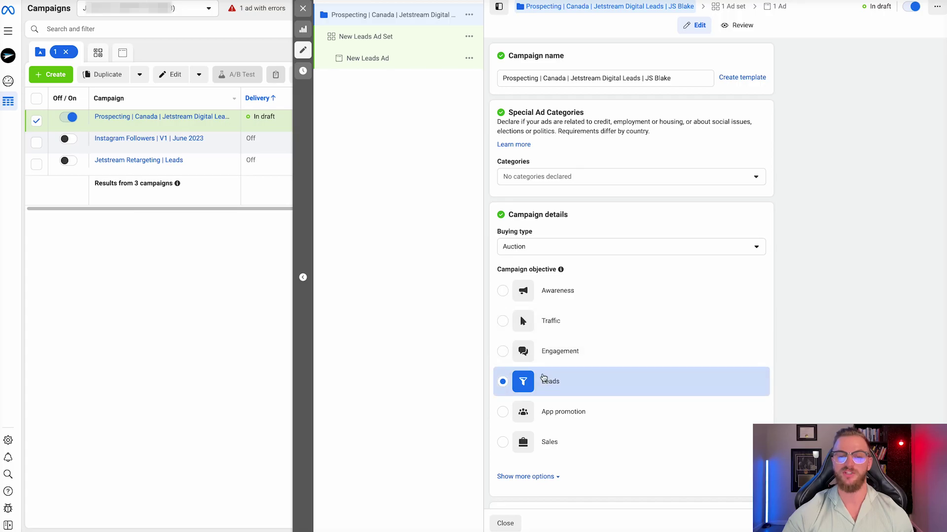
{"action": "scroll", "coordinate": [729, 252], "scroll_direction": "down", "scroll_amount": 1}
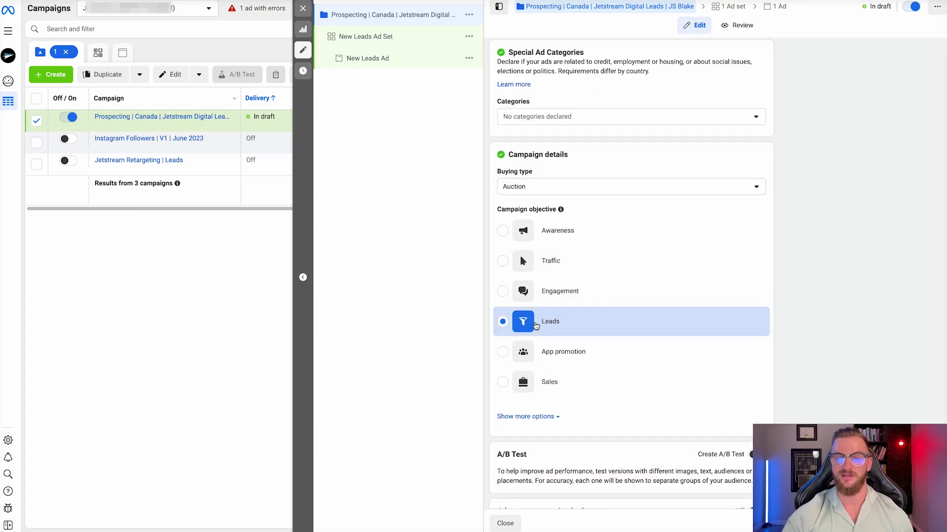
{"action": "scroll", "coordinate": [628, 368], "scroll_direction": "down", "scroll_amount": 1}
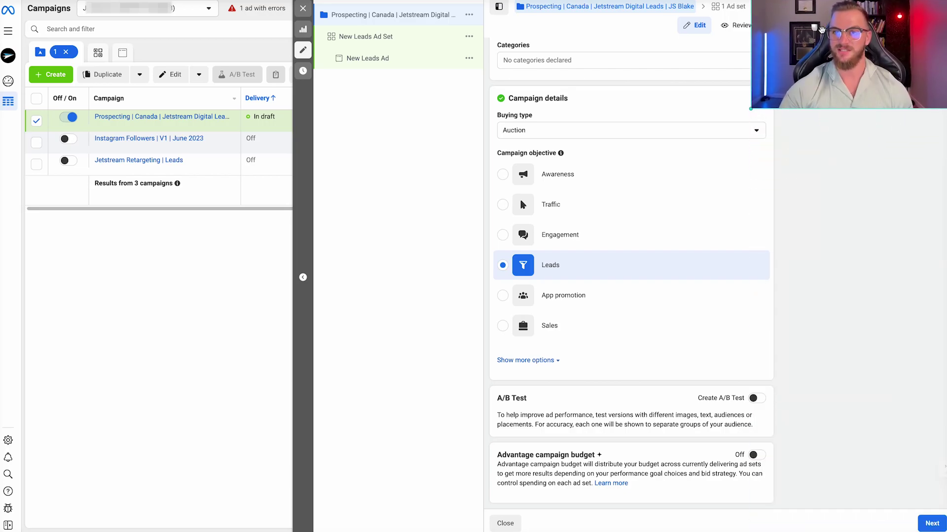
{"action": "left_click", "coordinate": [772, 467]}
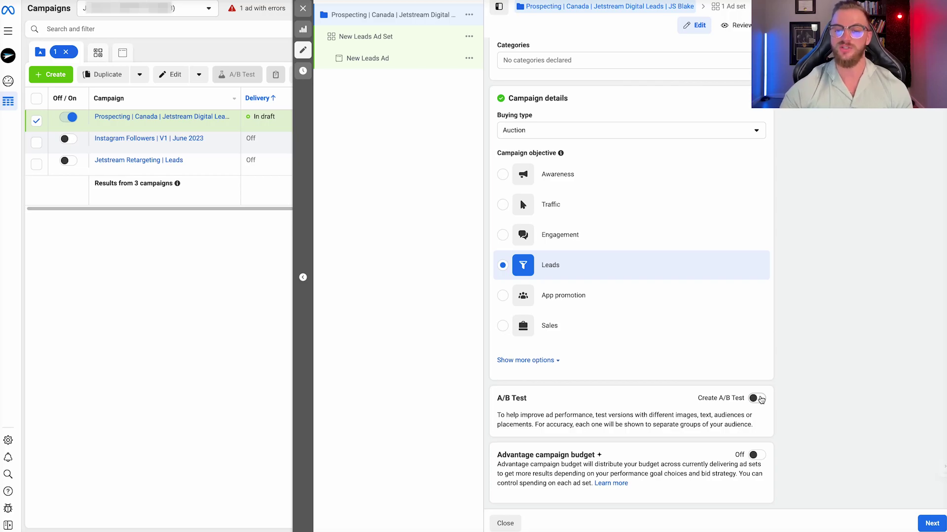
{"action": "left_click", "coordinate": [759, 399]}
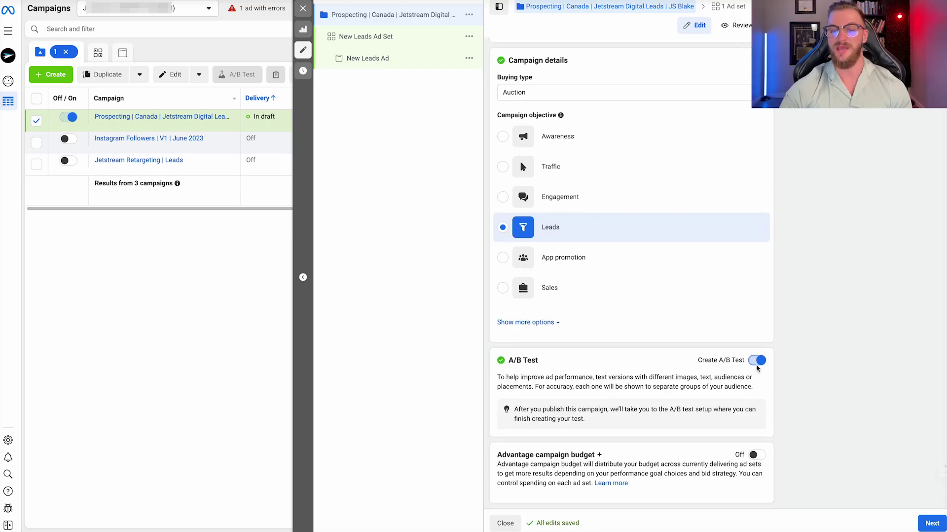
{"action": "left_click", "coordinate": [757, 361]}
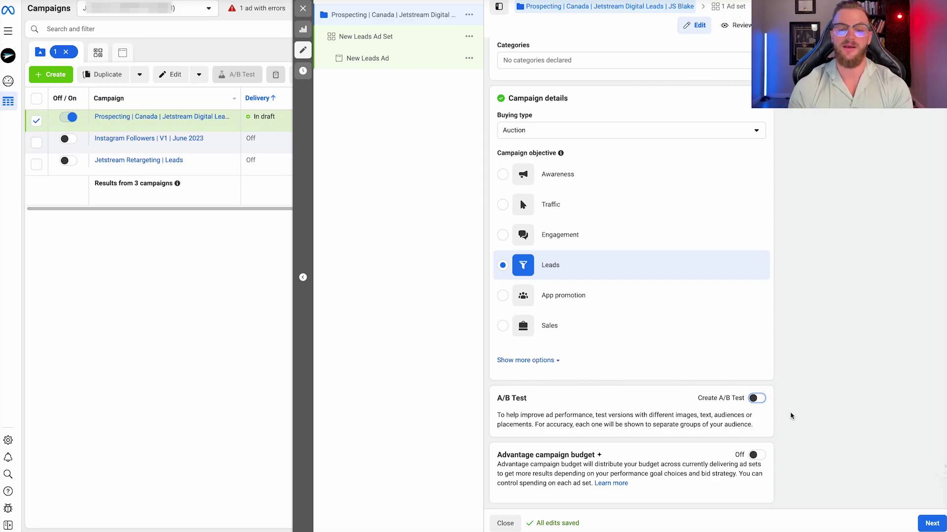
Step: Turn on Advantage campaign budget and set the daily budget to $100.00 CAD
{"action": "left_click", "coordinate": [754, 455]}
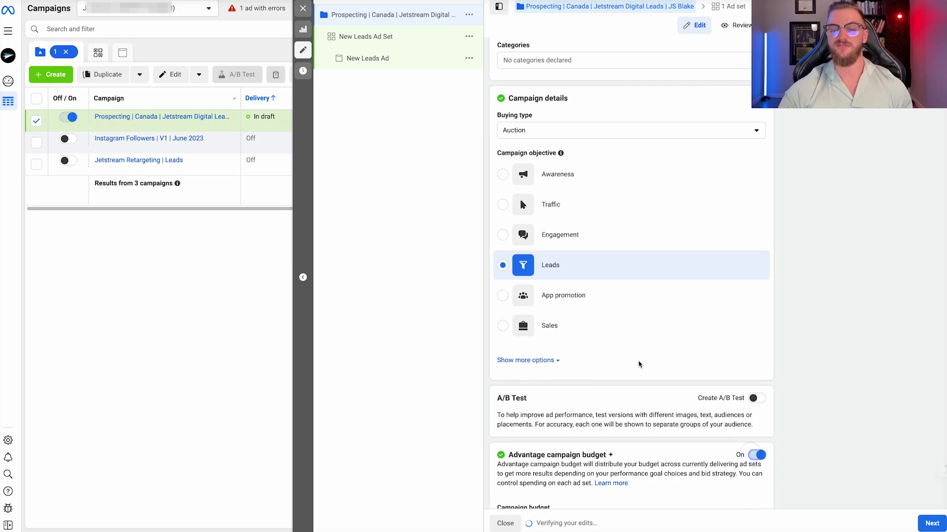
{"action": "scroll", "coordinate": [638, 364], "scroll_direction": "down", "scroll_amount": 2}
{"action": "left_click", "coordinate": [646, 416]}
{"action": "key", "text": "BackSpace"}
{"action": "type", "text": "1"}
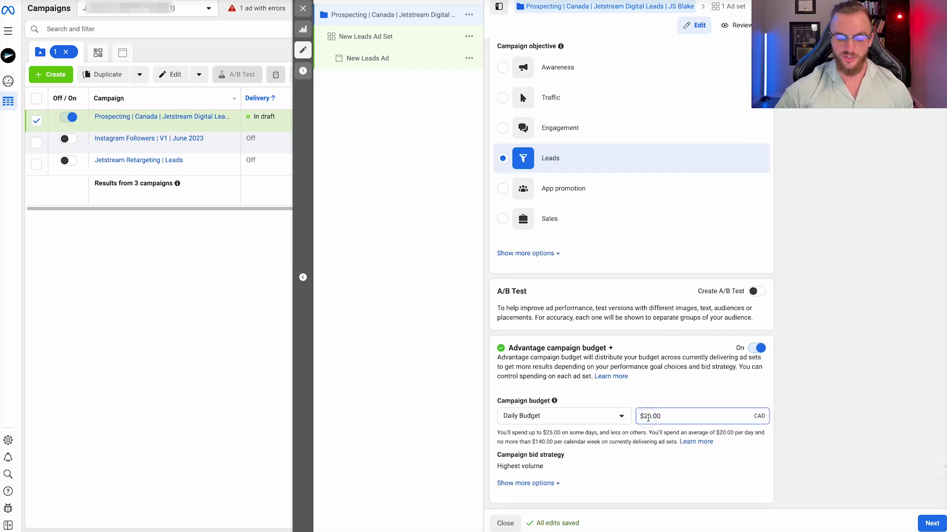
{"action": "type", "text": "0"}
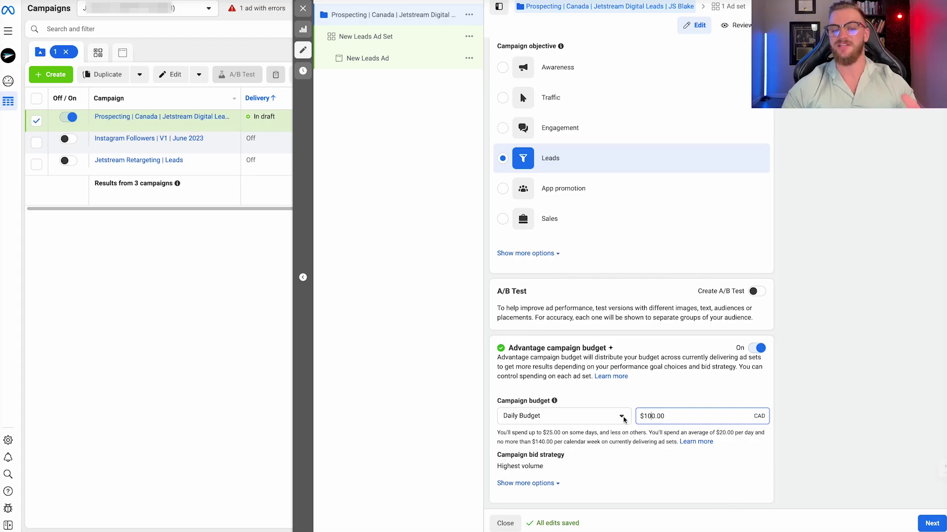
{"action": "left_click", "coordinate": [585, 417]}
{"action": "left_click", "coordinate": [579, 416]}
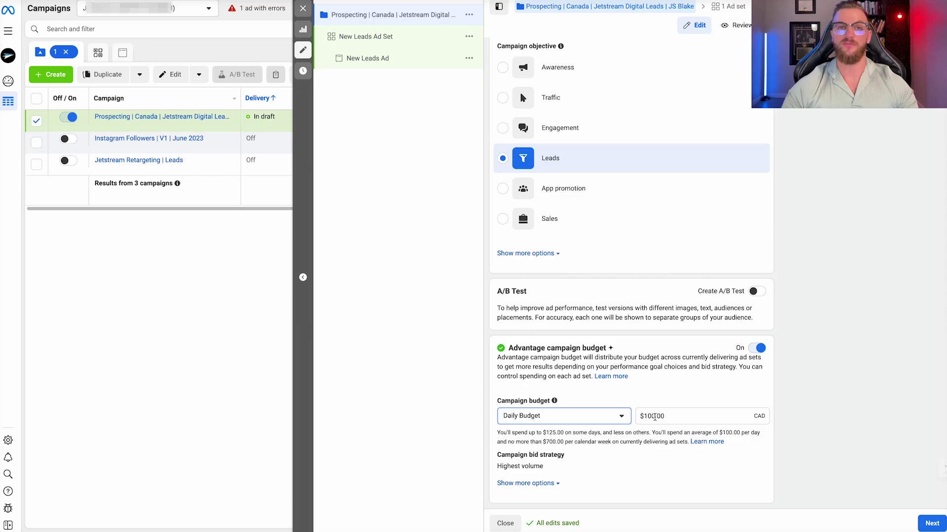
{"action": "left_click", "coordinate": [653, 417]}
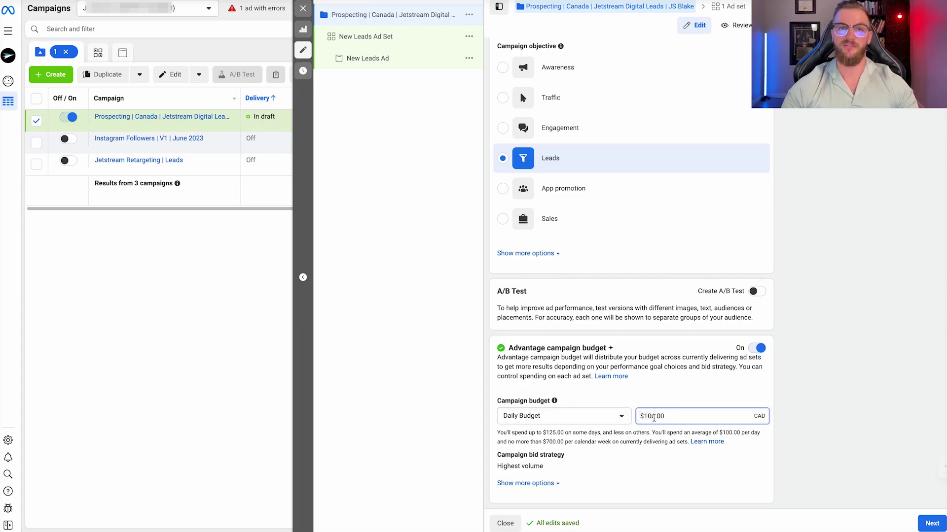
{"action": "double_click", "coordinate": [652, 417]}
{"action": "left_click", "coordinate": [650, 414]}
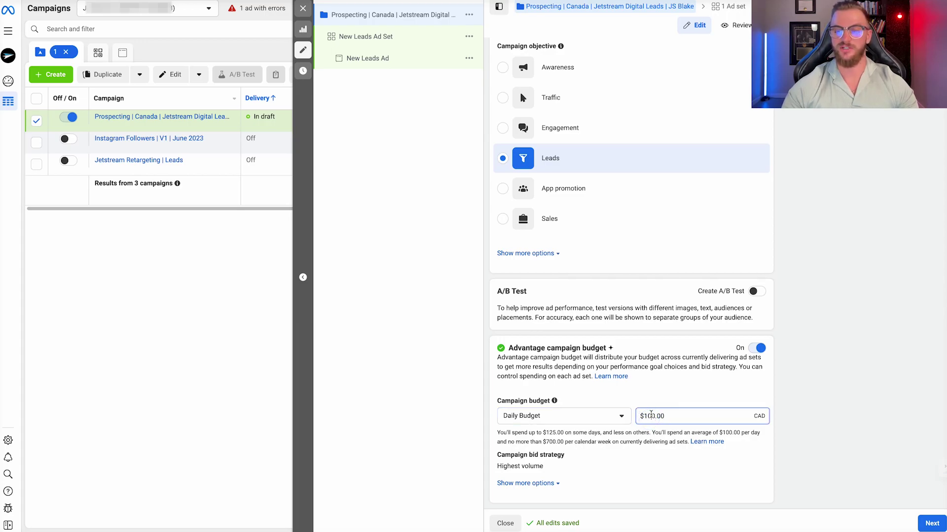
Step: Try a lifetime campaign budget of $2,000.00 CAD instead of the daily budget
{"action": "left_click", "coordinate": [585, 415]}
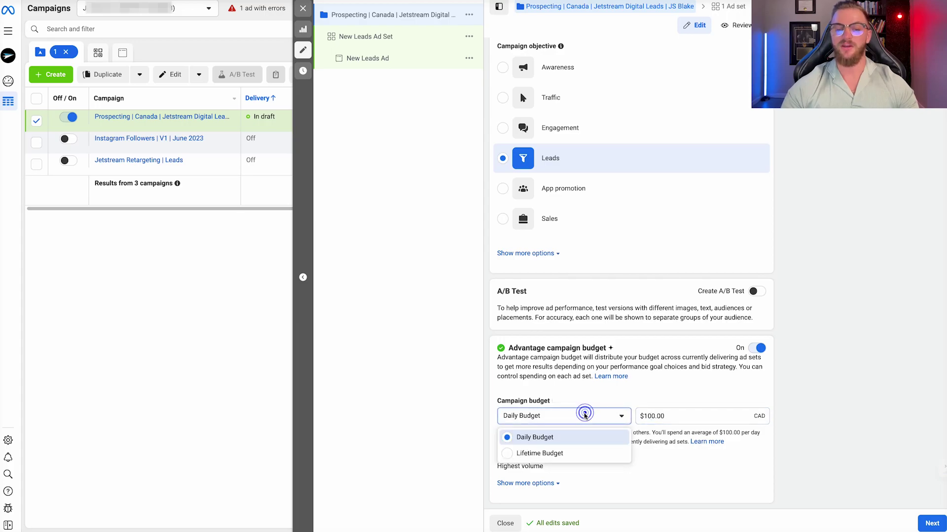
{"action": "left_click", "coordinate": [548, 455]}
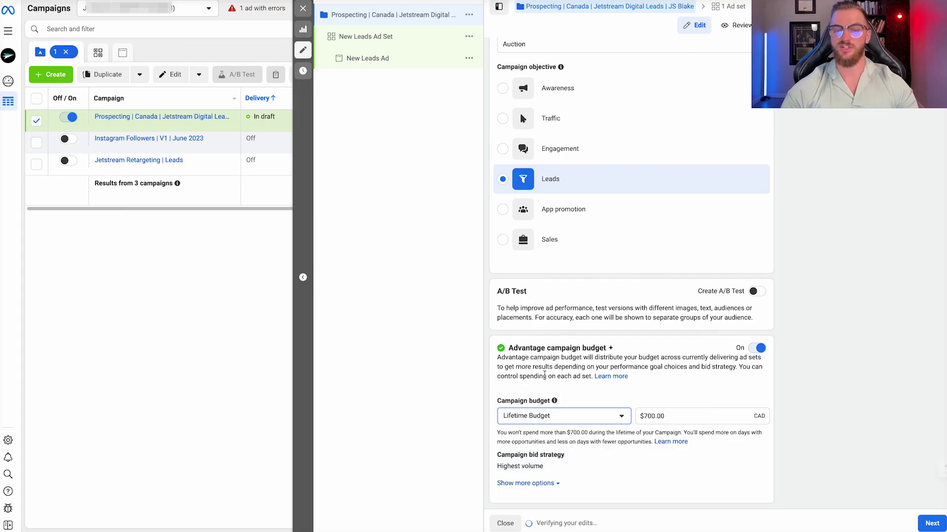
{"action": "left_click", "coordinate": [645, 417]}
{"action": "left_click_drag", "start_coordinate": [646, 417], "coordinate": [650, 417]}
{"action": "type", "text": "20"}
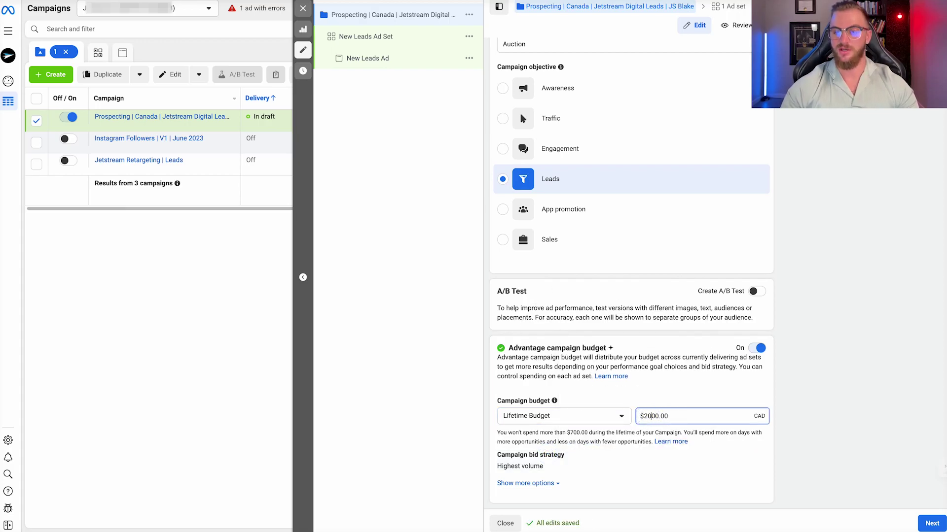
{"action": "left_click", "coordinate": [694, 383]}
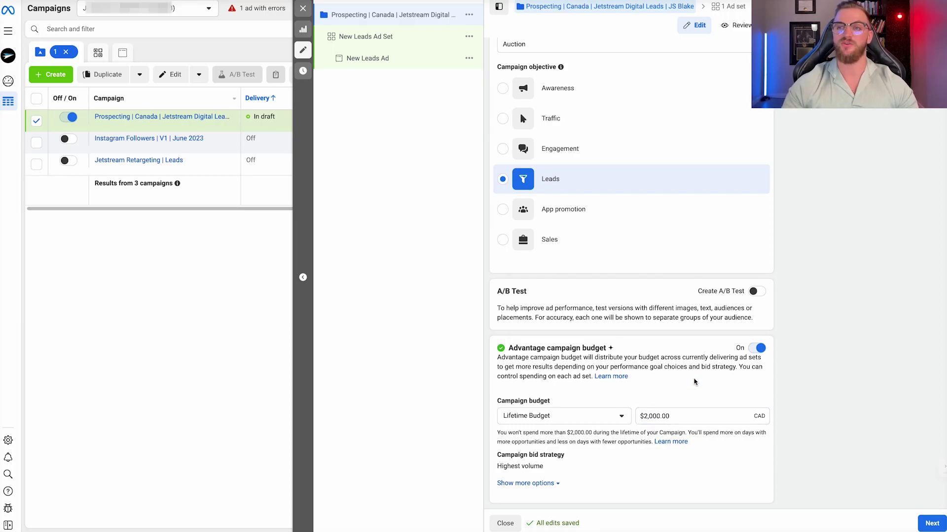
Step: Switch the campaign budget back to Daily Budget and set it to $100.00 CAD
{"action": "left_click", "coordinate": [572, 415]}
{"action": "left_click", "coordinate": [529, 436]}
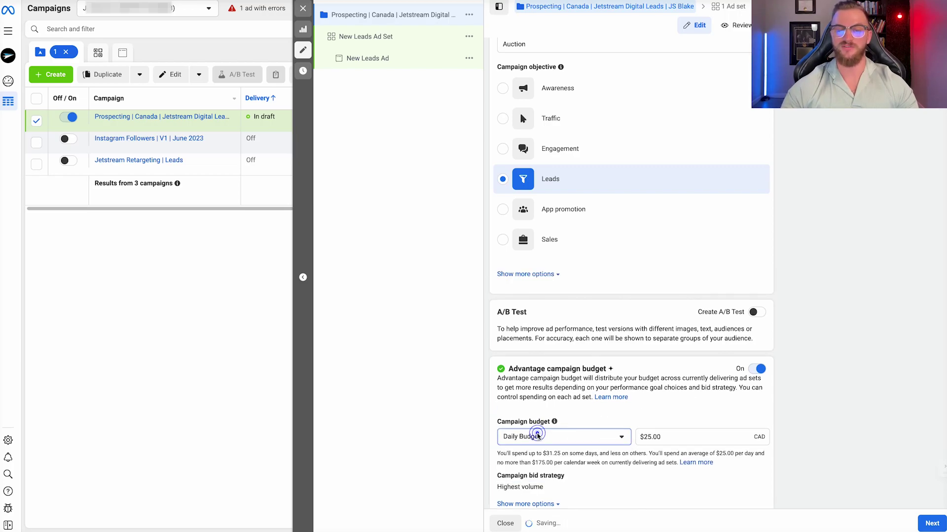
{"action": "triple_click", "coordinate": [643, 438]}
{"action": "type", "text": "100"}
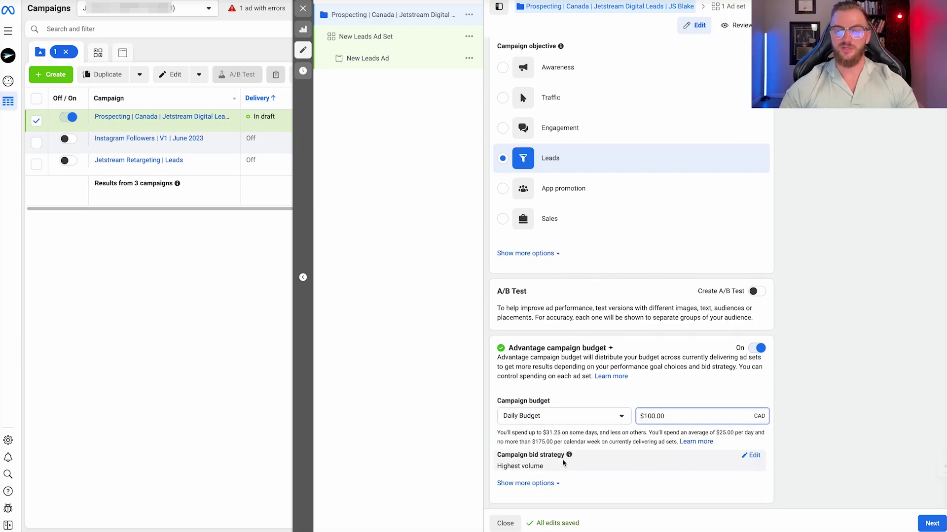
Step: Choose the Highest volume bid strategy after reviewing the alternatives, check the ad scheduling option, and continue to the ad set
{"action": "left_click", "coordinate": [750, 456]}
{"action": "left_click", "coordinate": [556, 461]}
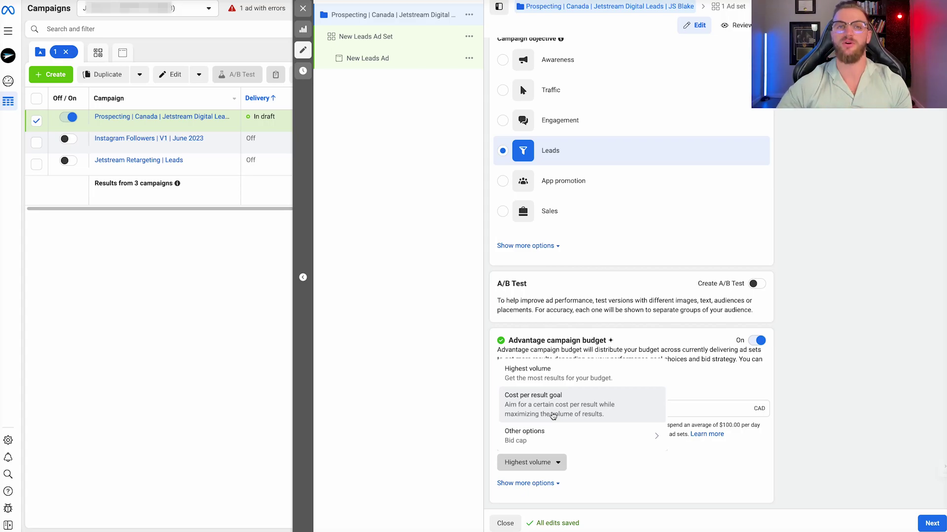
{"action": "mouse_move", "coordinate": [579, 436]}
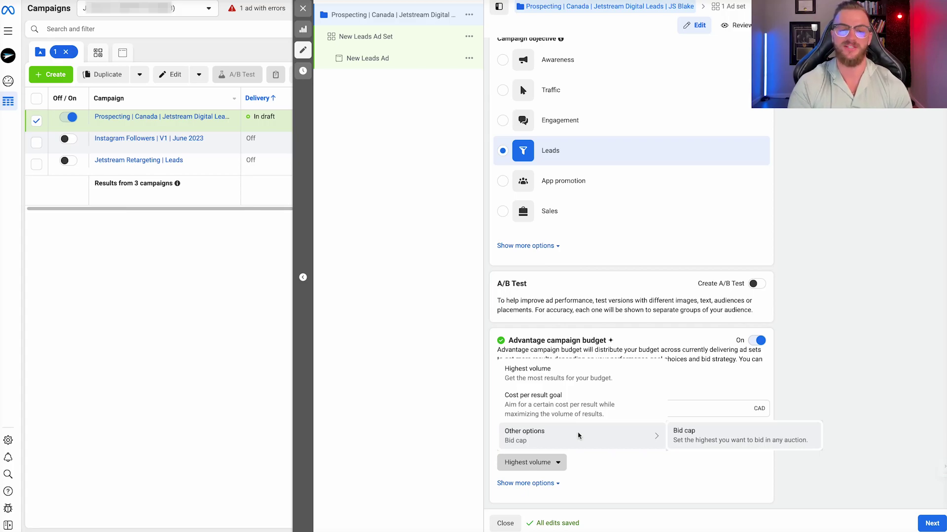
{"action": "left_click", "coordinate": [552, 370]}
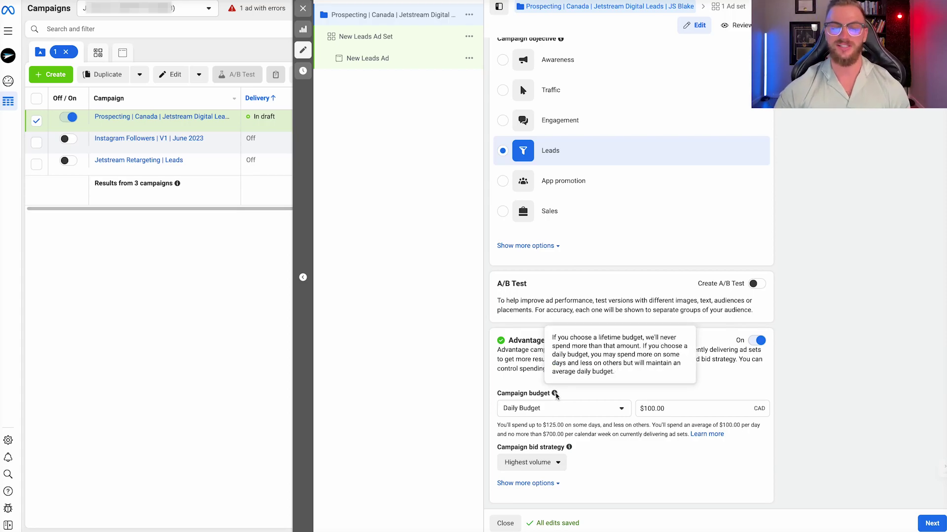
{"action": "left_click", "coordinate": [556, 484]}
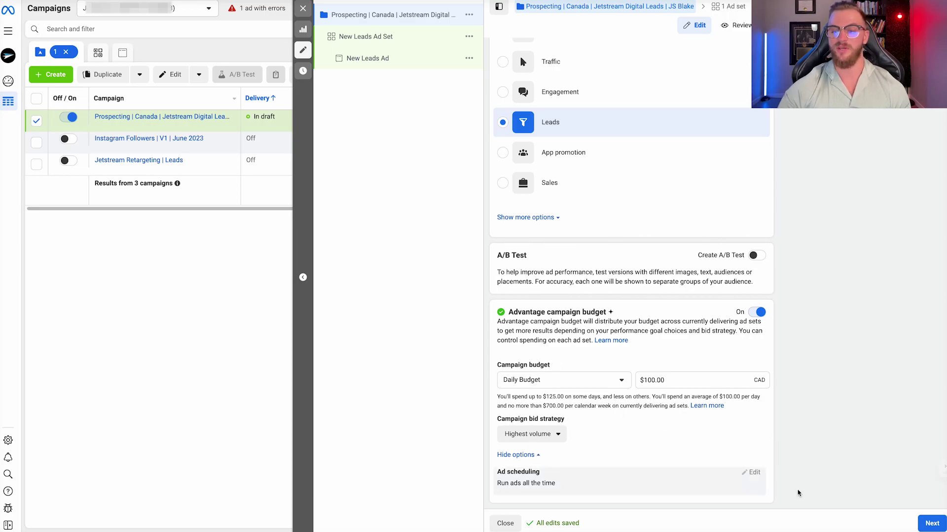
{"action": "left_click", "coordinate": [933, 525]}
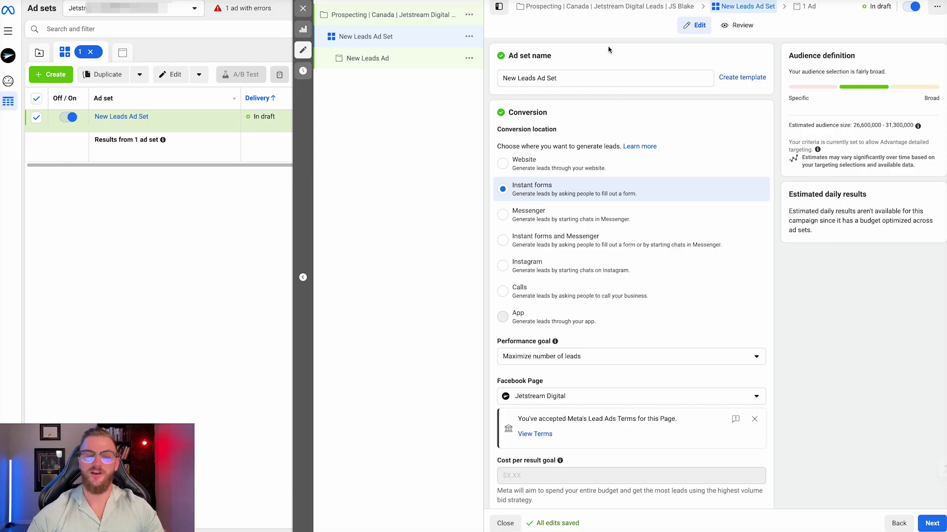
{"action": "left_click", "coordinate": [558, 77]}
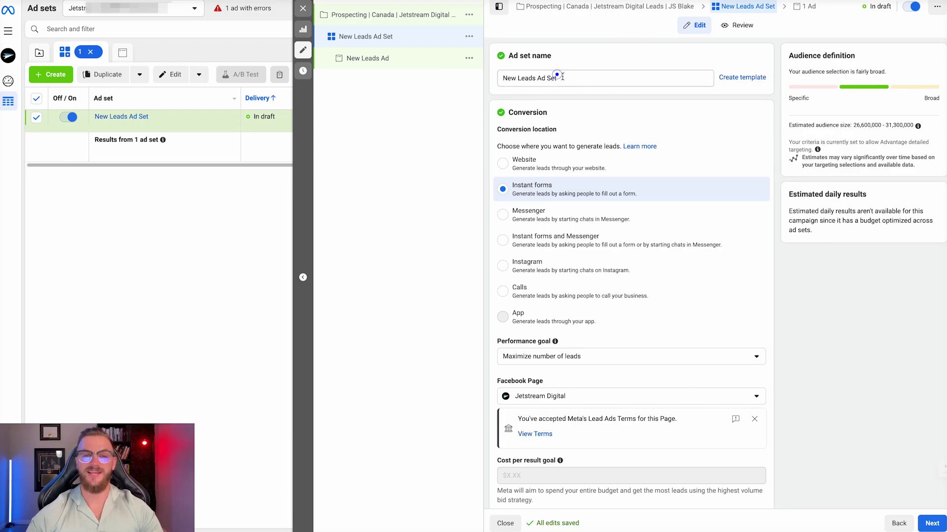
{"action": "triple_click", "coordinate": [576, 78]}
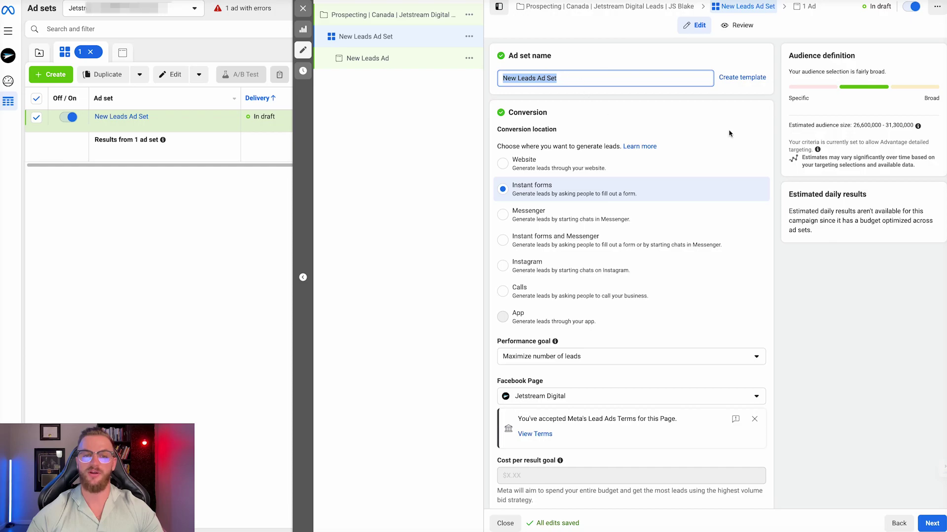
{"action": "left_click", "coordinate": [783, 145]}
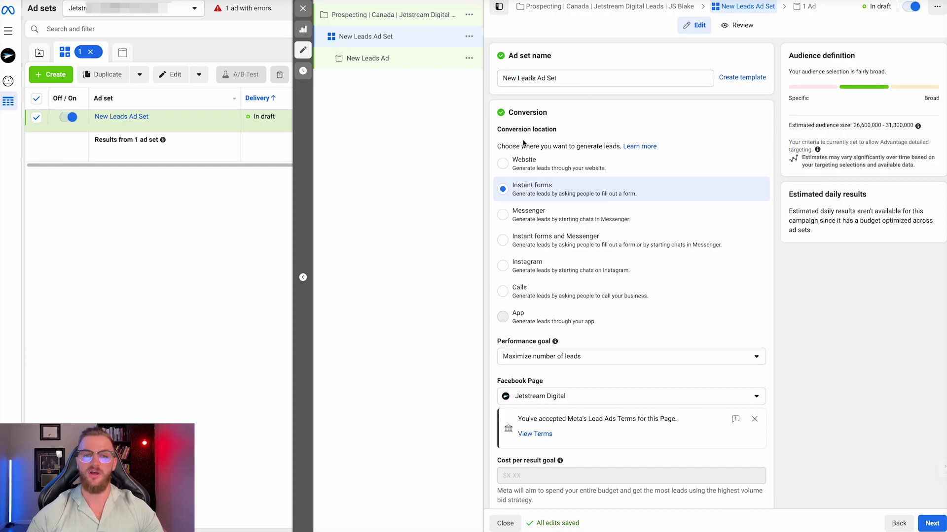
{"action": "left_click_drag", "start_coordinate": [621, 145], "coordinate": [500, 141]}
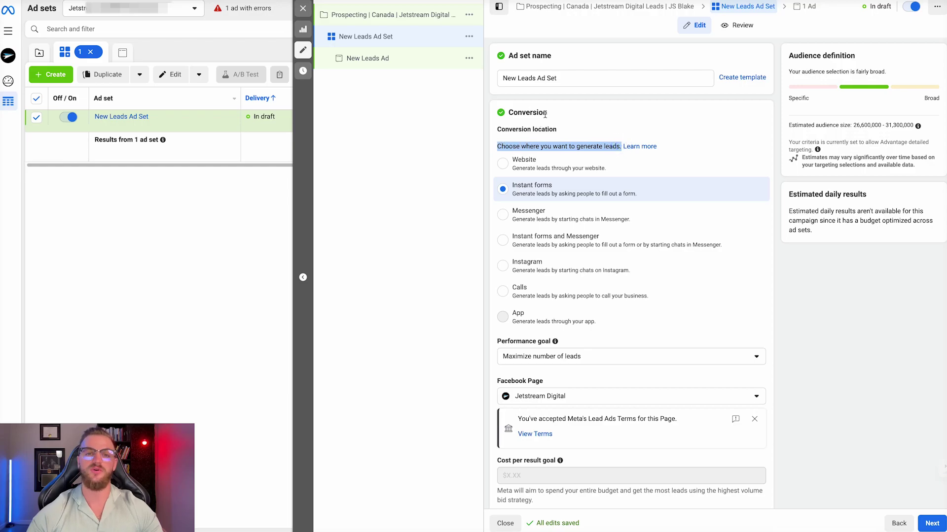
{"action": "left_click", "coordinate": [558, 145]}
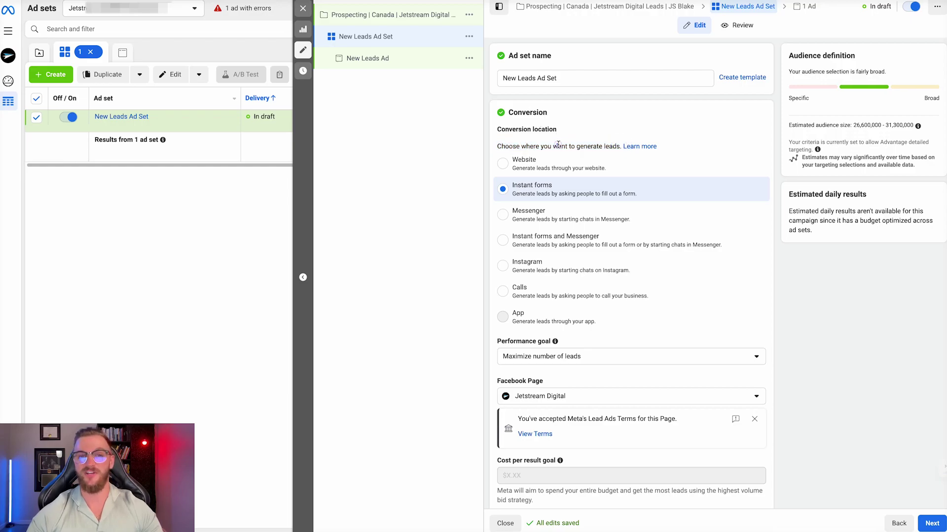
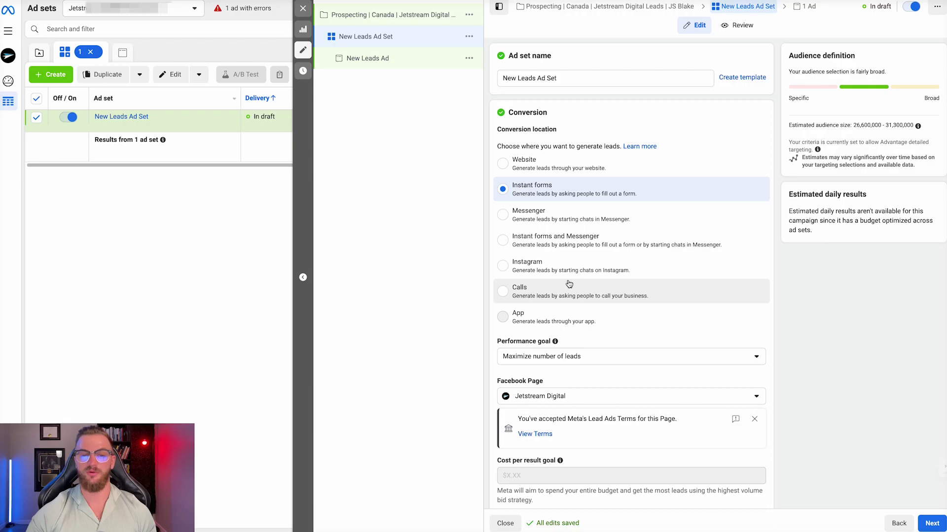
Step: Set the ad set's conversion location to Website and review the performance goals, keeping Maximize number of conversions
{"action": "left_click", "coordinate": [537, 164]}
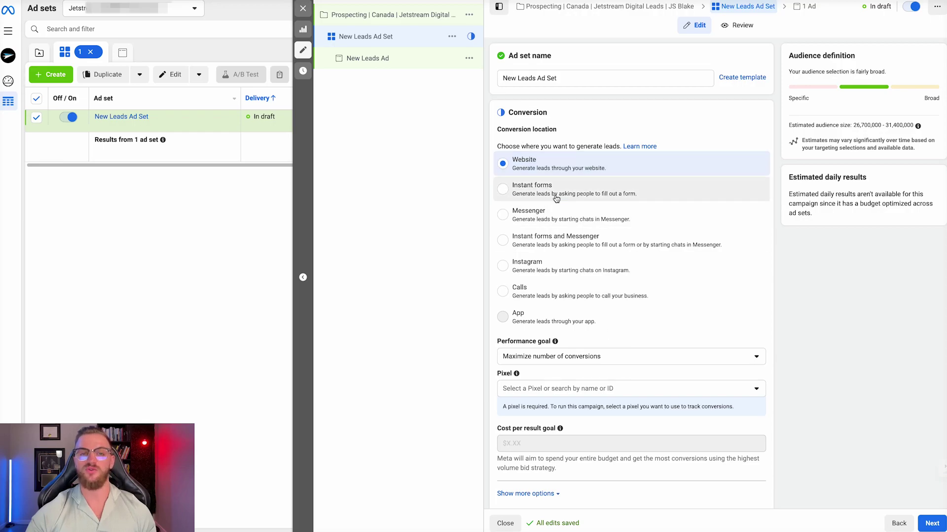
{"action": "scroll", "coordinate": [566, 246], "scroll_direction": "down", "scroll_amount": 2}
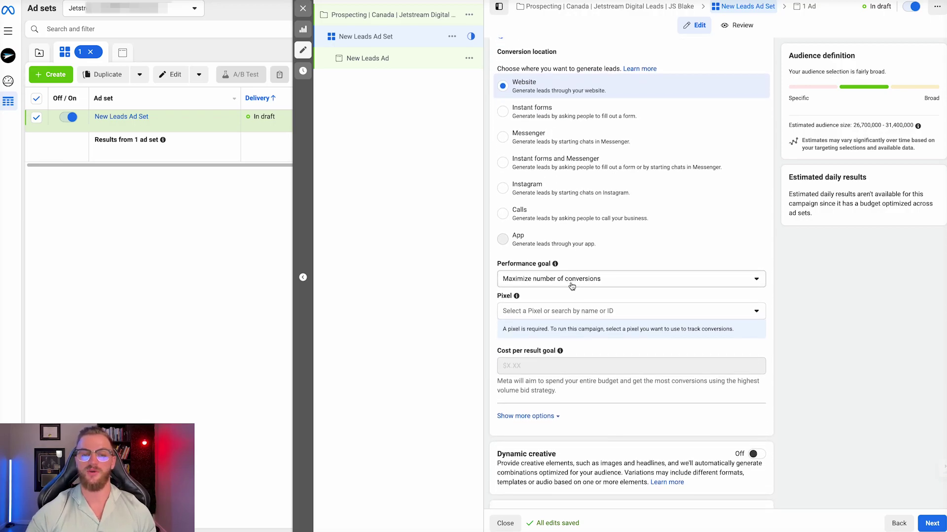
{"action": "left_click", "coordinate": [571, 285]}
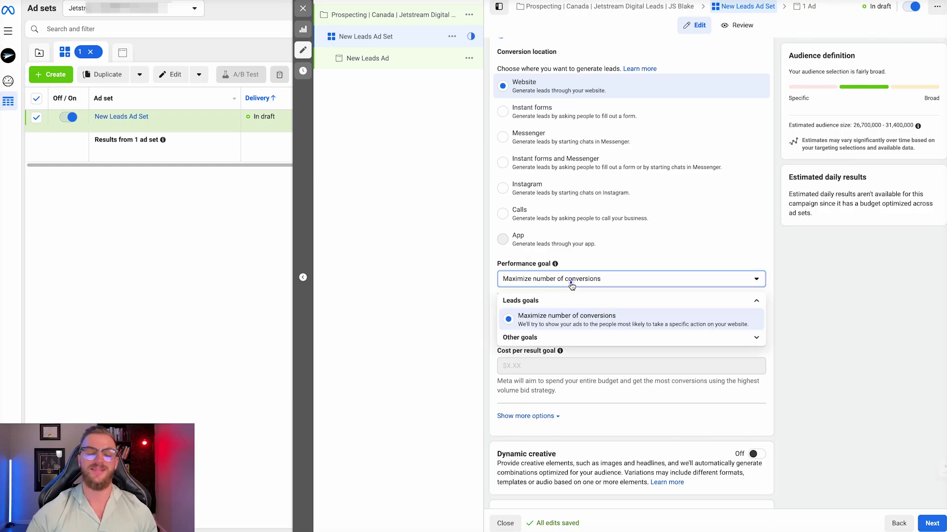
{"action": "left_click", "coordinate": [553, 341]}
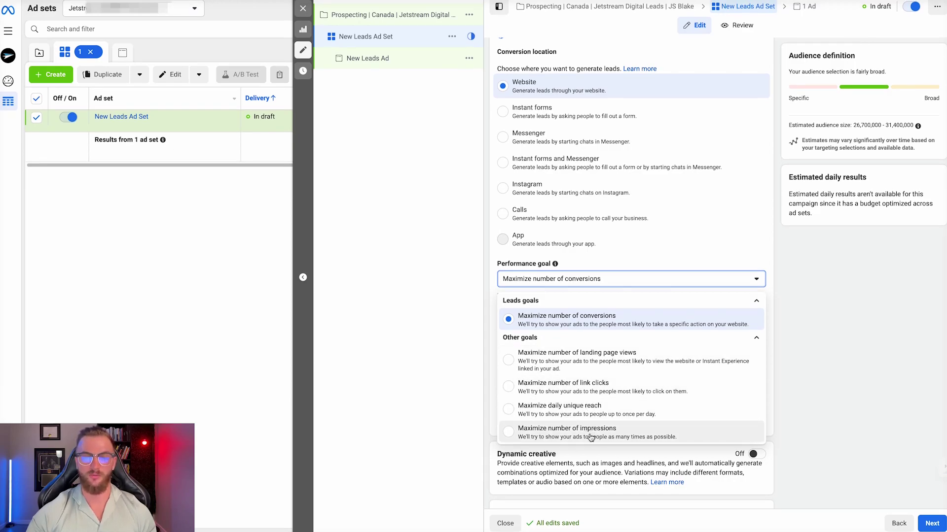
{"action": "left_click", "coordinate": [788, 326]}
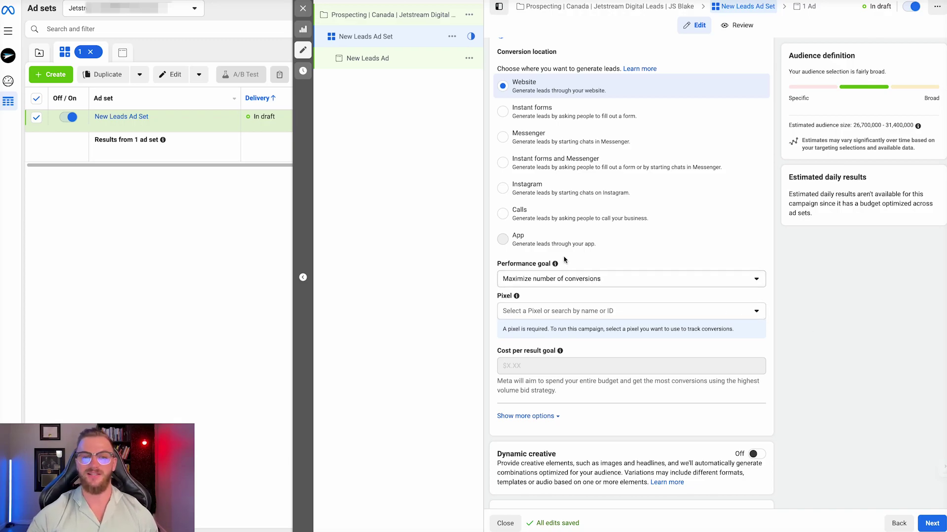
{"action": "scroll", "coordinate": [565, 262], "scroll_direction": "down", "scroll_amount": 1}
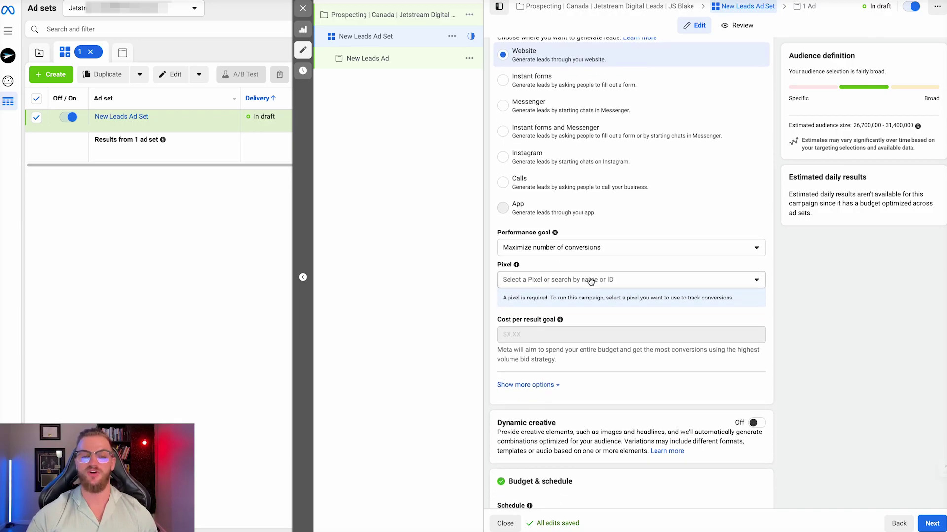
{"action": "left_click", "coordinate": [591, 282]}
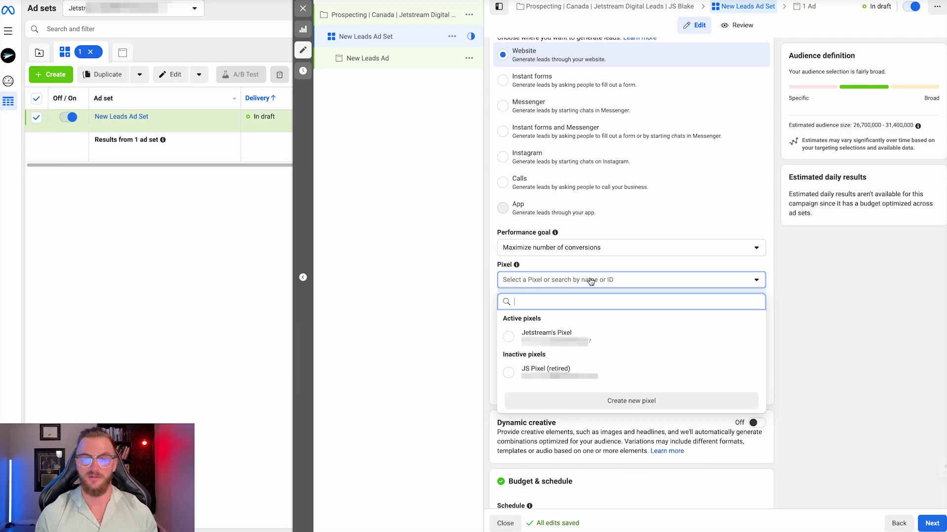
{"action": "left_click", "coordinate": [574, 337]}
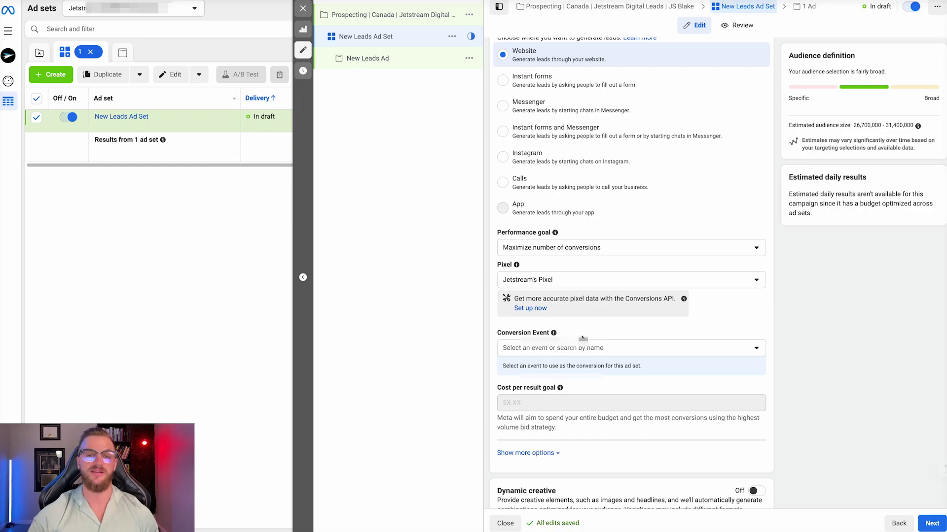
Step: Look through the available conversion events and choose Lead for the ad set
{"action": "left_click", "coordinate": [568, 347]}
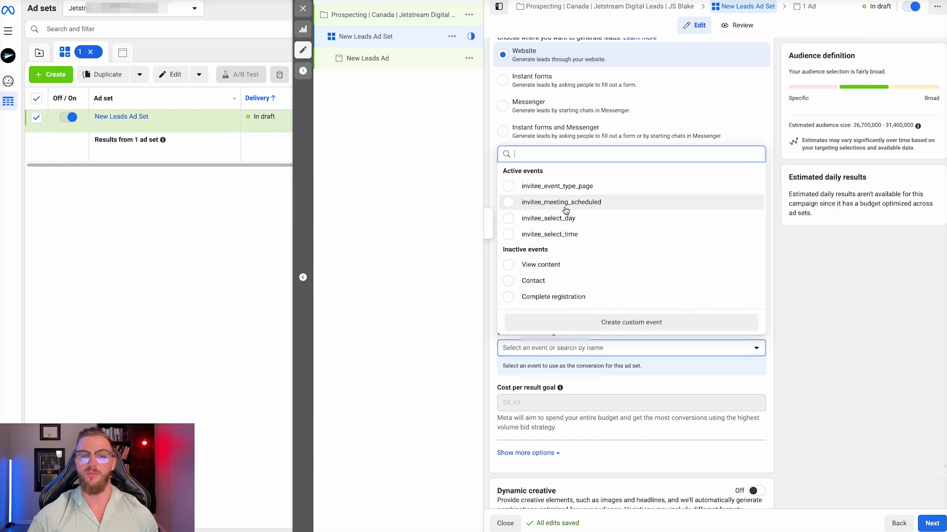
{"action": "scroll", "coordinate": [566, 220], "scroll_direction": "down", "scroll_amount": 5}
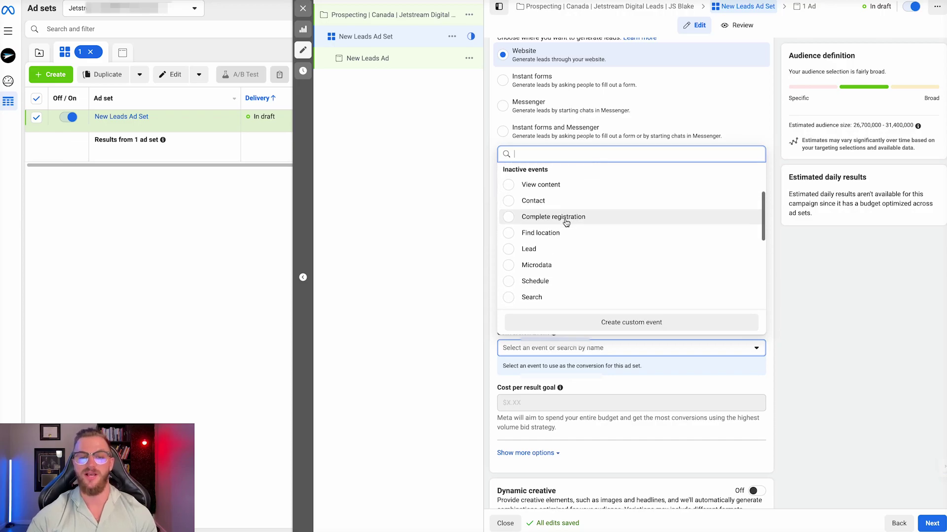
{"action": "scroll", "coordinate": [542, 217], "scroll_direction": "up", "scroll_amount": 5}
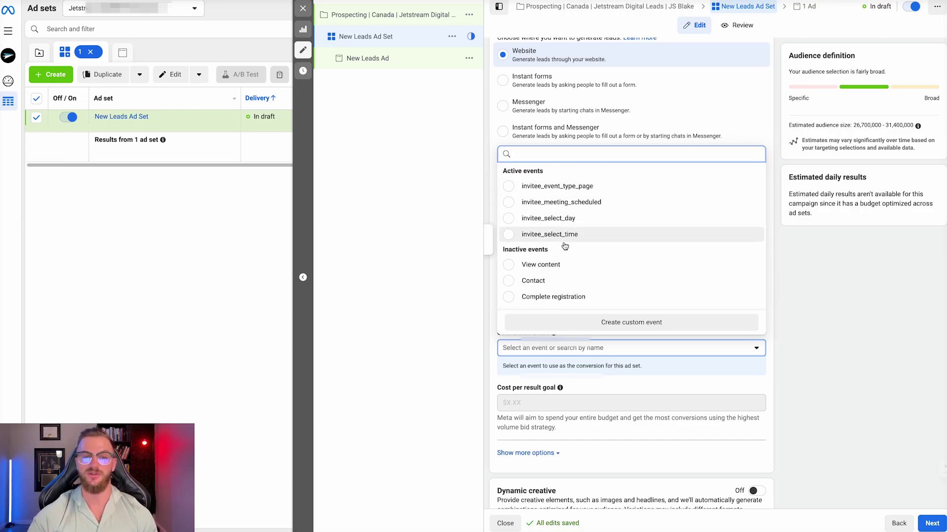
{"action": "scroll", "coordinate": [566, 237], "scroll_direction": "down", "scroll_amount": 2}
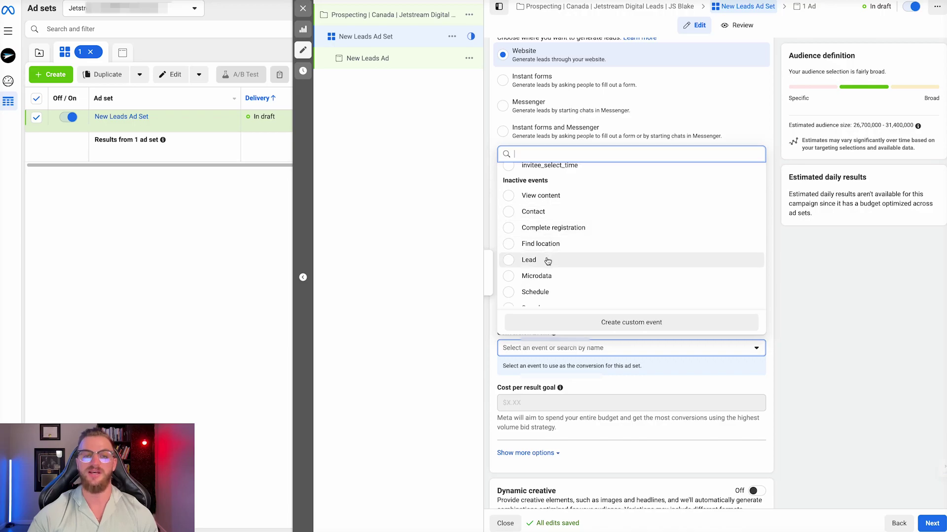
{"action": "scroll", "coordinate": [547, 261], "scroll_direction": "down", "scroll_amount": 5}
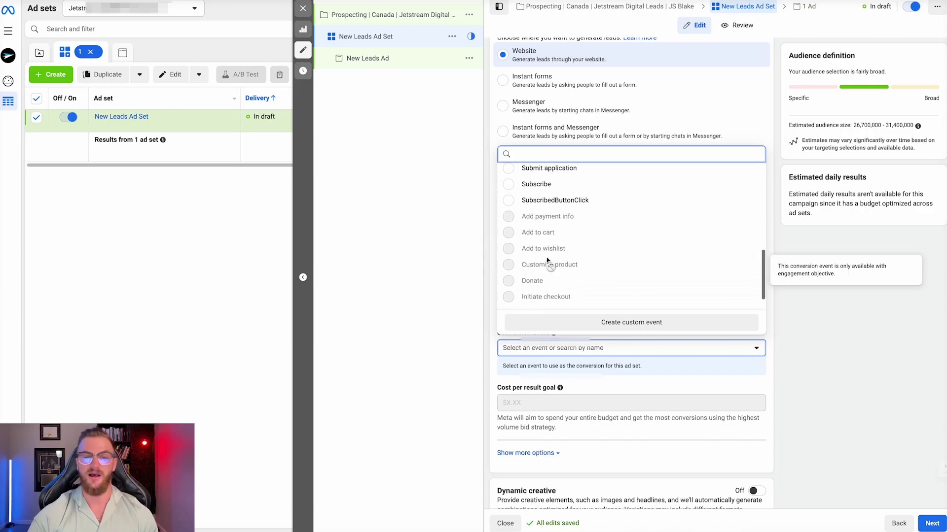
{"action": "scroll", "coordinate": [547, 261], "scroll_direction": "up", "scroll_amount": 4}
{"action": "scroll", "coordinate": [547, 262], "scroll_direction": "up", "scroll_amount": 5}
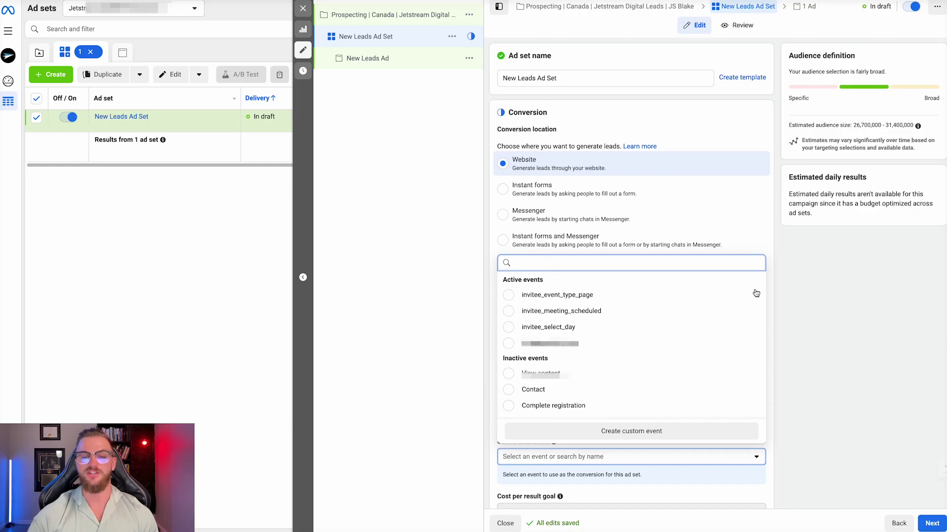
{"action": "scroll", "coordinate": [777, 300], "scroll_direction": "down", "scroll_amount": 2}
{"action": "scroll", "coordinate": [778, 301], "scroll_direction": "down", "scroll_amount": 2}
{"action": "scroll", "coordinate": [589, 268], "scroll_direction": "down", "scroll_amount": 1}
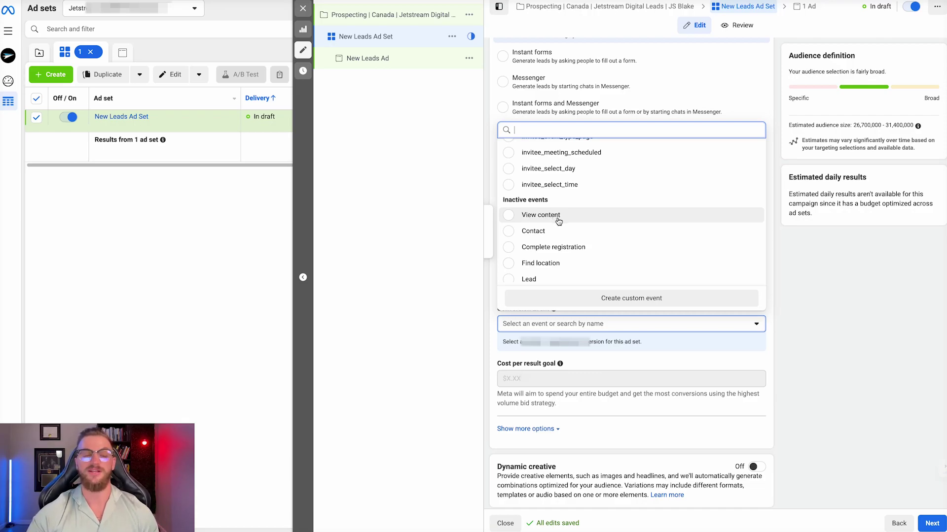
{"action": "left_click", "coordinate": [537, 280]}
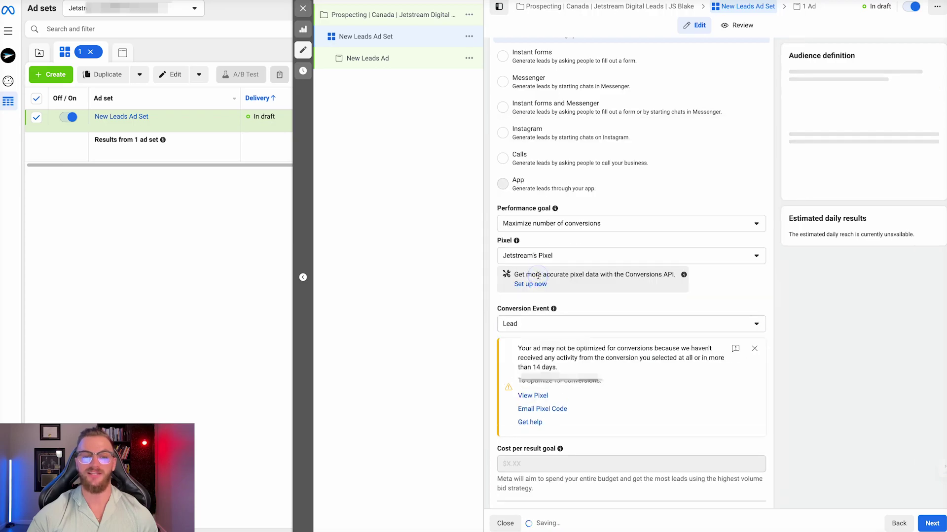
Step: Read the notice under the Lead conversion event and the explanation of the cost per result goal
{"action": "scroll", "coordinate": [597, 330], "scroll_direction": "down", "scroll_amount": 3}
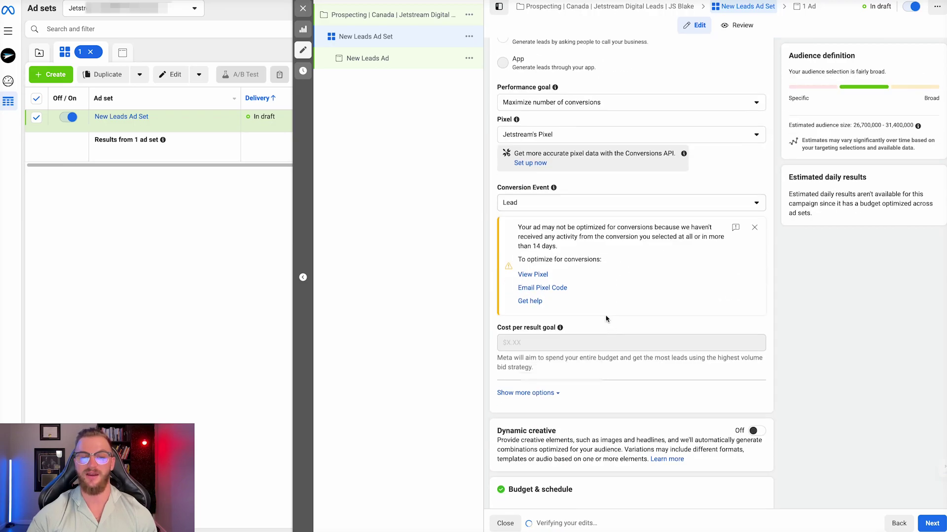
{"action": "left_click_drag", "start_coordinate": [610, 260], "coordinate": [503, 229]}
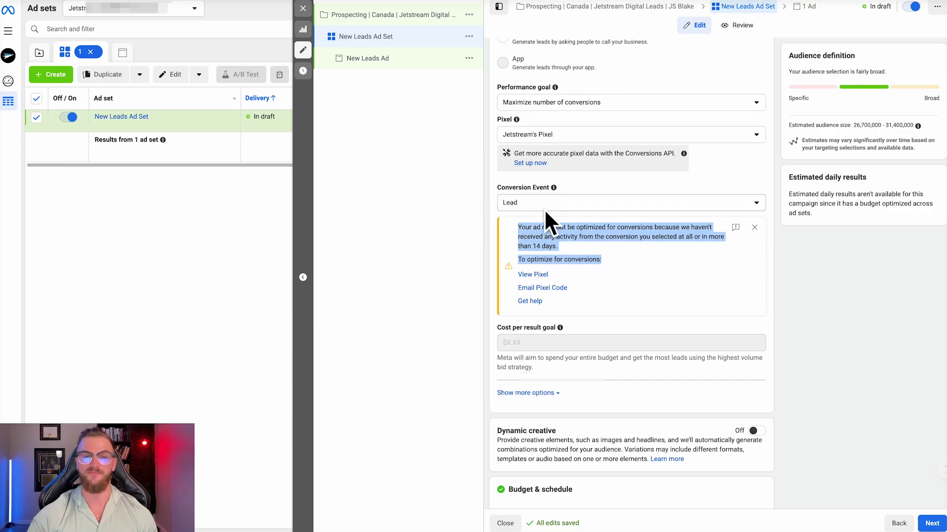
{"action": "left_click", "coordinate": [569, 189]}
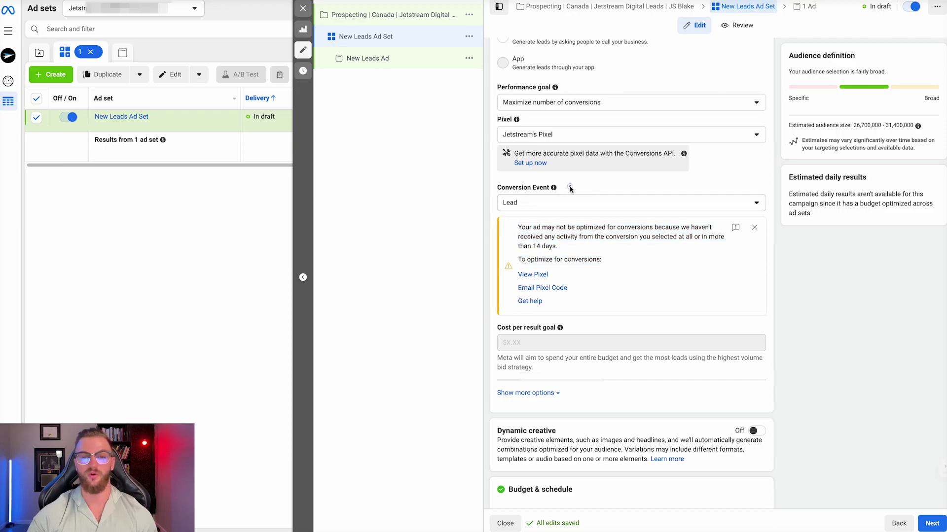
{"action": "scroll", "coordinate": [569, 193], "scroll_direction": "down", "scroll_amount": 2}
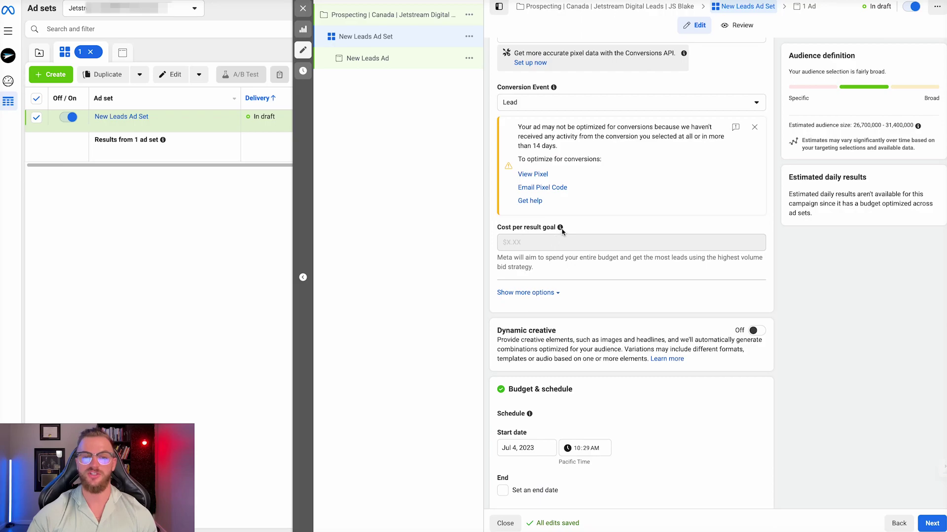
{"action": "left_click", "coordinate": [560, 227]}
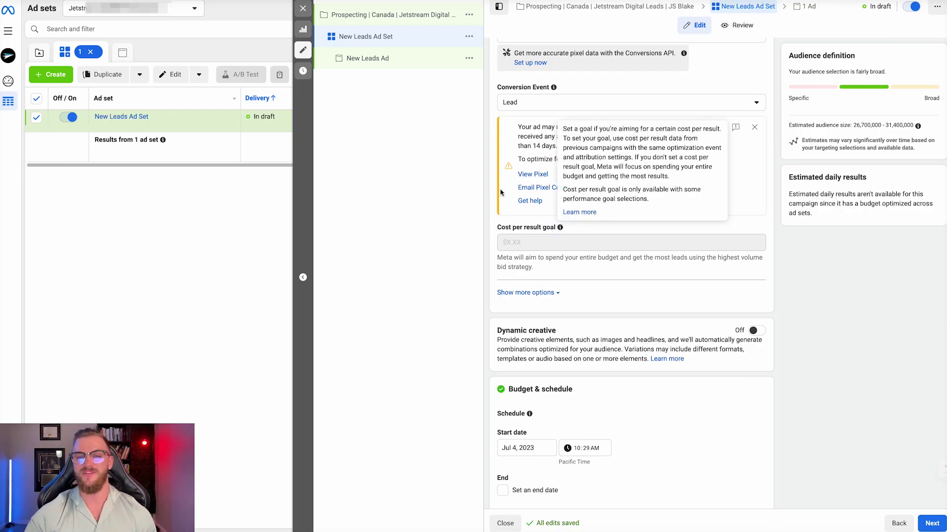
{"action": "mouse_move", "coordinate": [565, 251]}
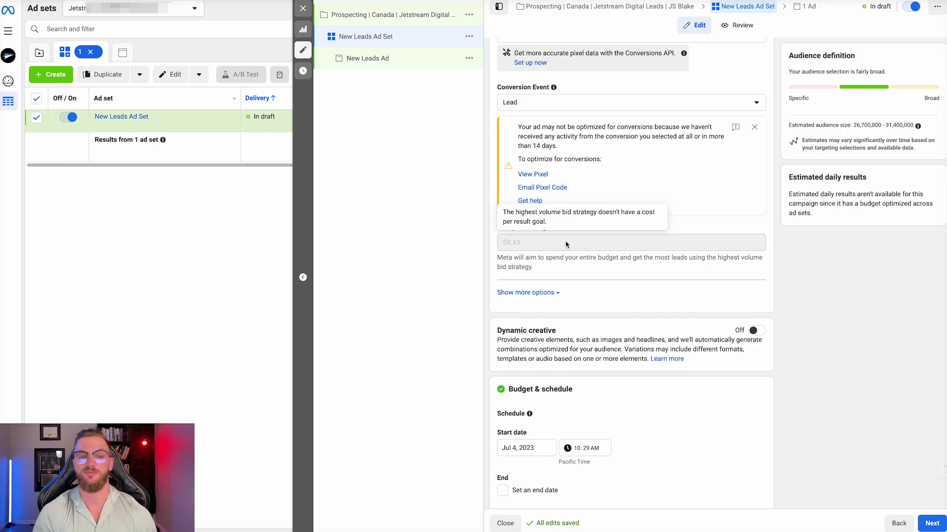
Step: Reveal the additional conversion options and examine the attribution setting choices, keeping 7-day click or 1-day view
{"action": "left_click", "coordinate": [553, 293]}
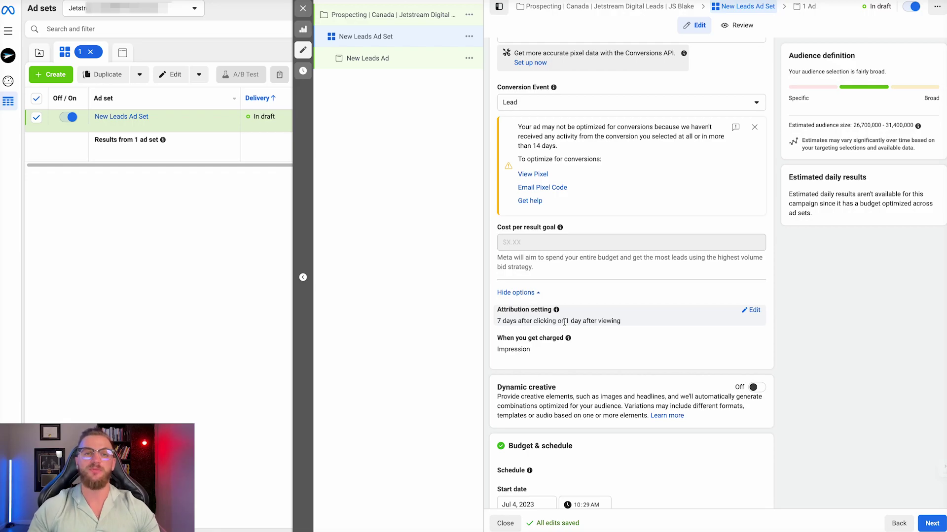
{"action": "left_click_drag", "start_coordinate": [497, 321], "coordinate": [623, 322]}
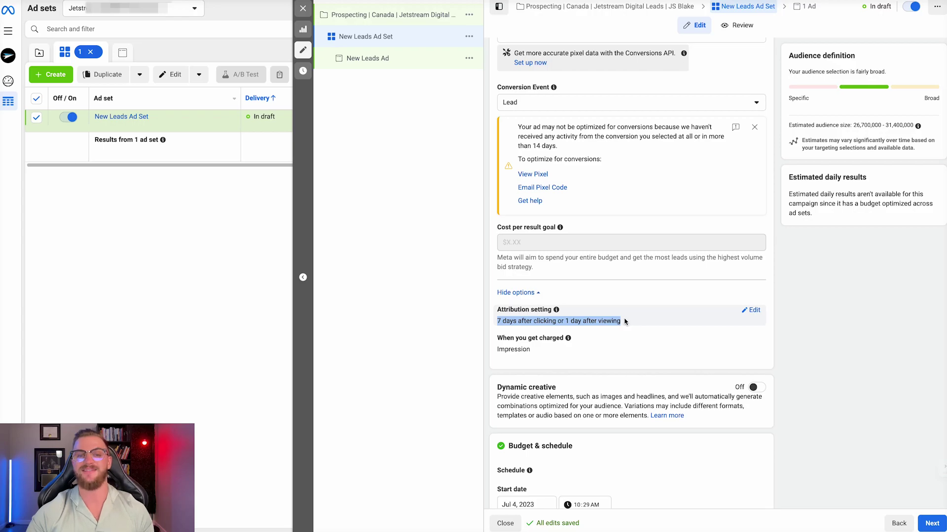
{"action": "left_click", "coordinate": [506, 322]}
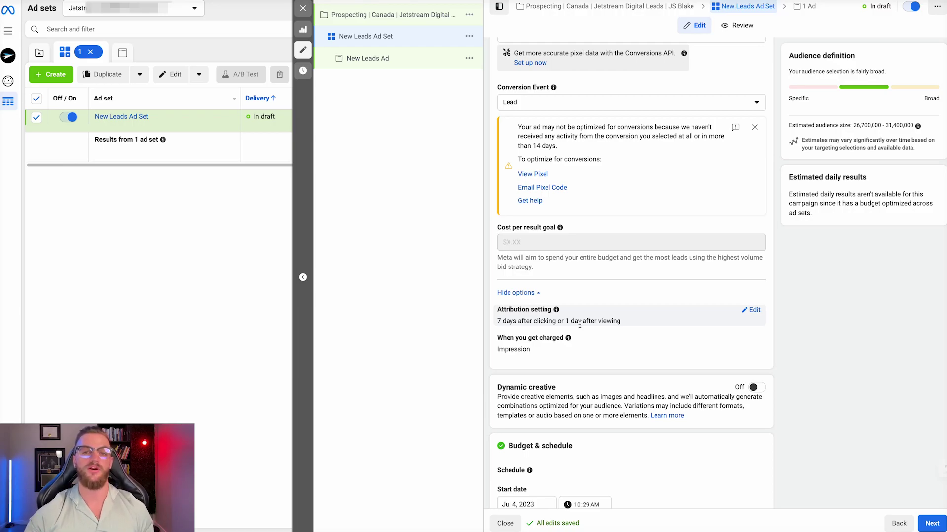
{"action": "scroll", "coordinate": [579, 325], "scroll_direction": "up", "scroll_amount": 7}
{"action": "scroll", "coordinate": [581, 327], "scroll_direction": "down", "scroll_amount": 7}
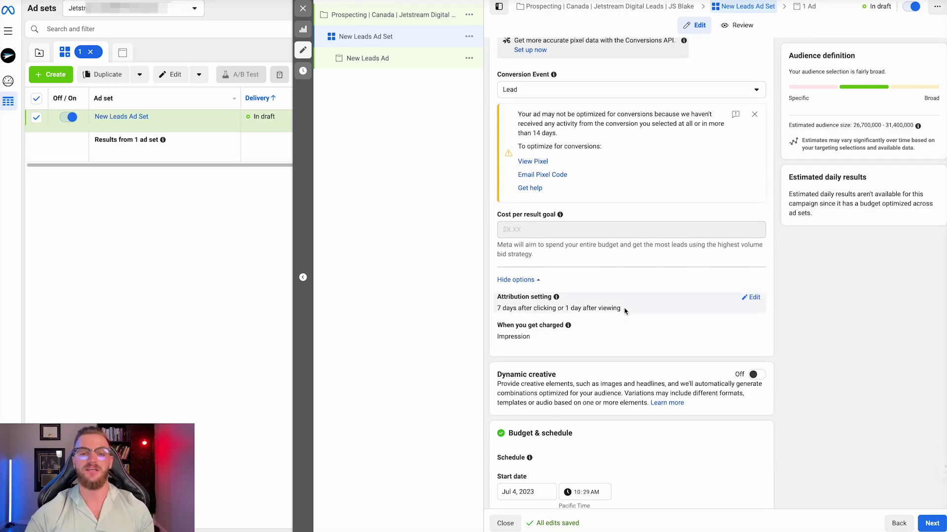
{"action": "left_click", "coordinate": [753, 297]}
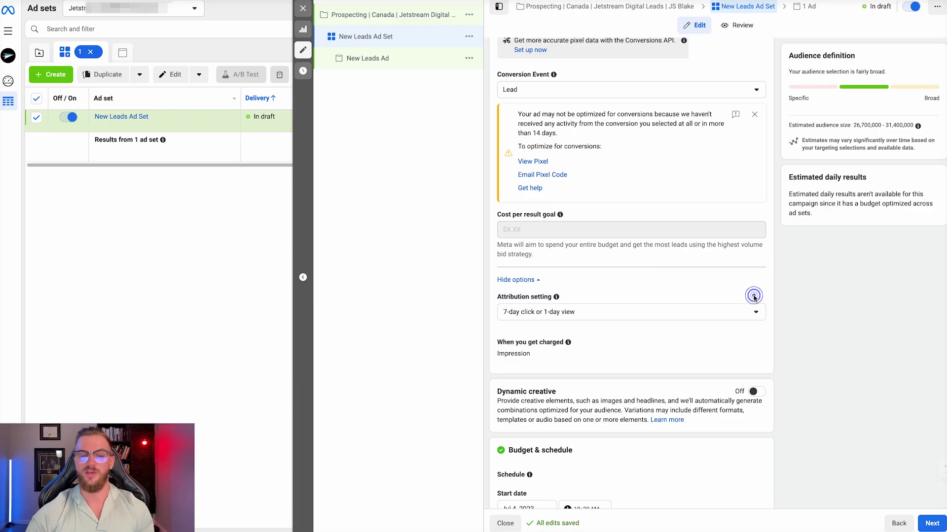
{"action": "left_click", "coordinate": [554, 306]}
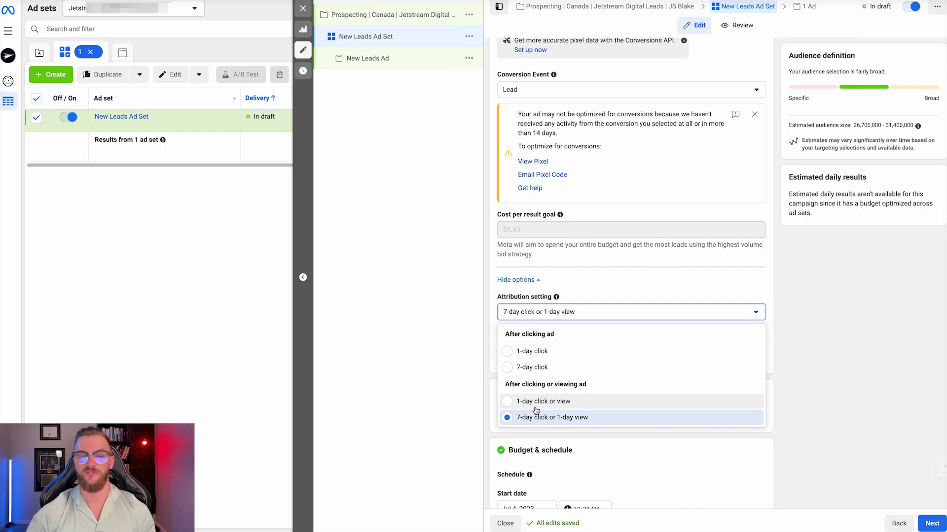
{"action": "left_click", "coordinate": [783, 326]}
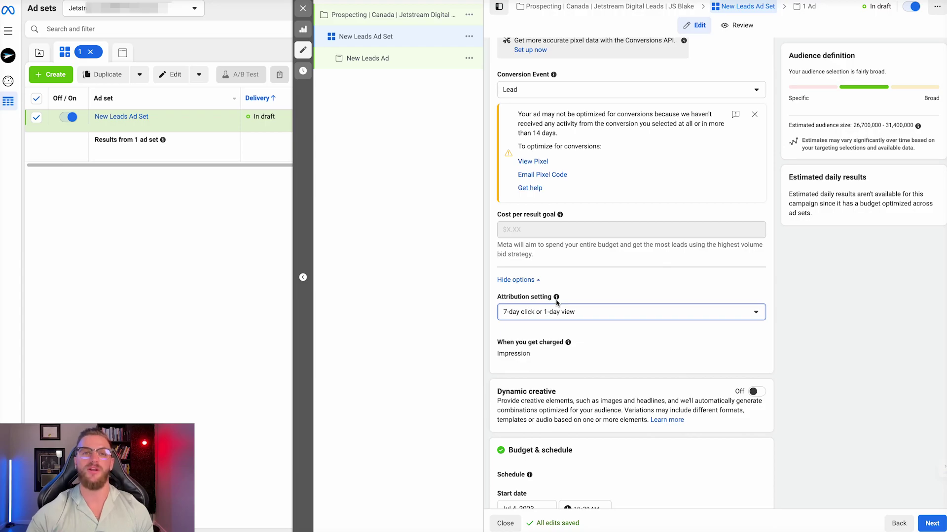
Step: Turn on dynamic creative for the ad set and accept the explanation of how it works
{"action": "scroll", "coordinate": [556, 303], "scroll_direction": "down", "scroll_amount": 1}
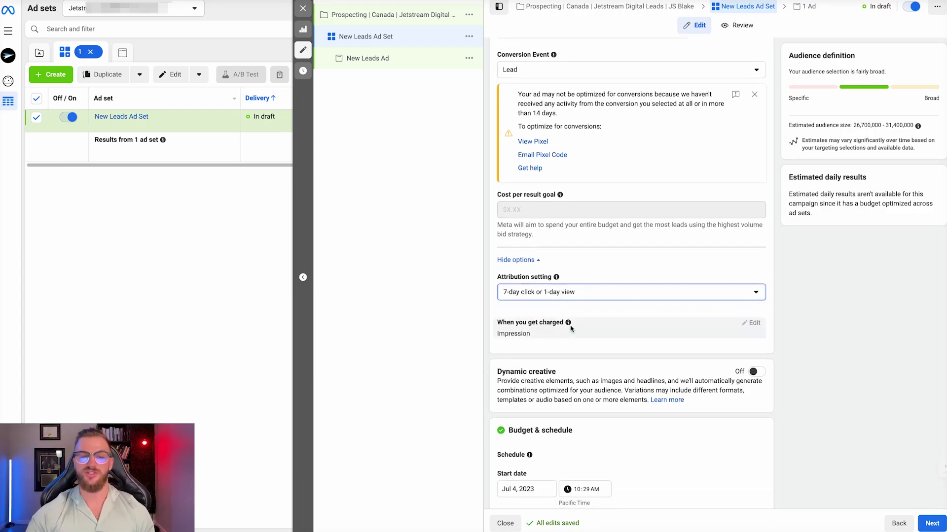
{"action": "scroll", "coordinate": [553, 236], "scroll_direction": "down", "scroll_amount": 3}
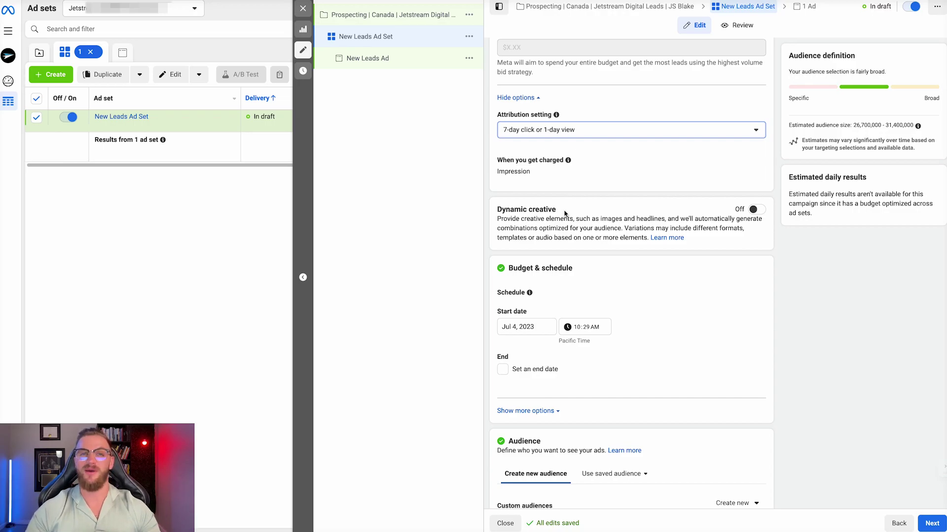
{"action": "left_click", "coordinate": [756, 210]}
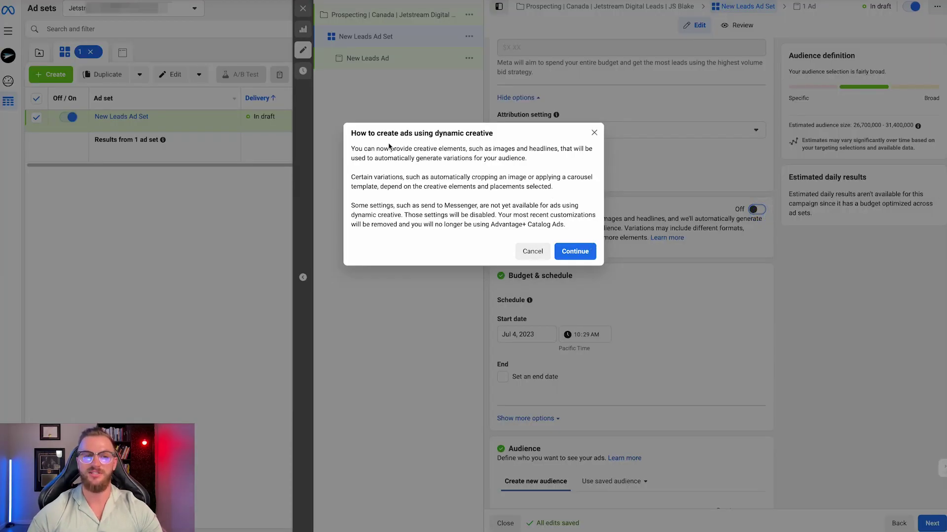
{"action": "left_click_drag", "start_coordinate": [538, 160], "coordinate": [341, 158]}
{"action": "left_click", "coordinate": [518, 185]}
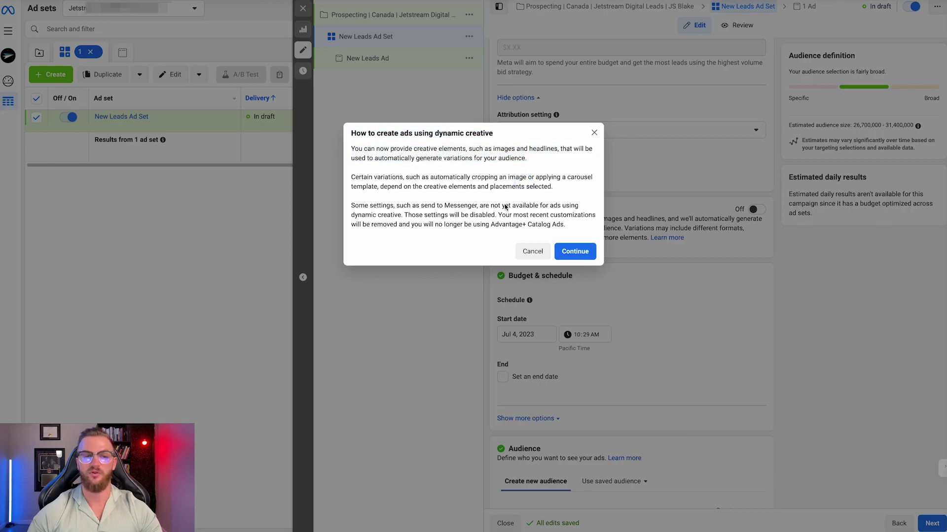
{"action": "left_click", "coordinate": [576, 251]}
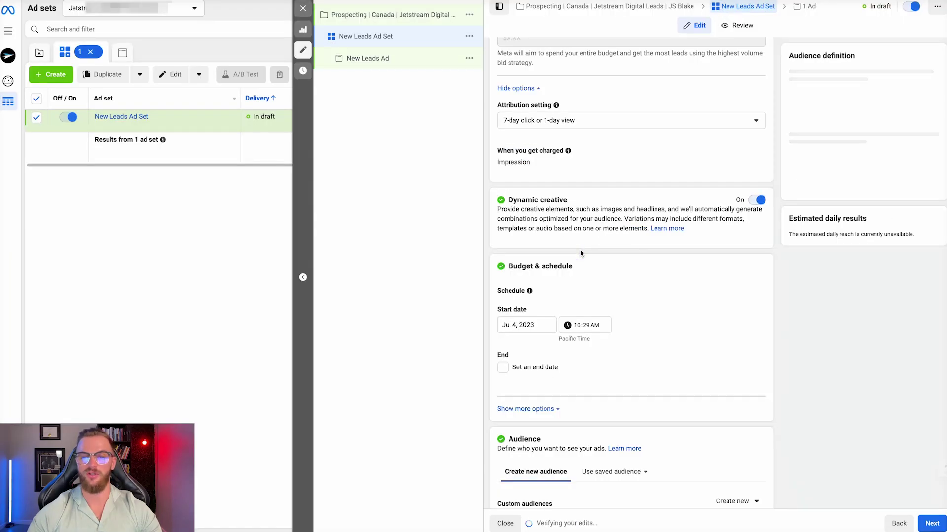
Step: Schedule the ad set to start on Jul 5, 2023 at 12:00 AM Pacific Time, with no end date
{"action": "scroll", "coordinate": [580, 254], "scroll_direction": "down", "scroll_amount": 2}
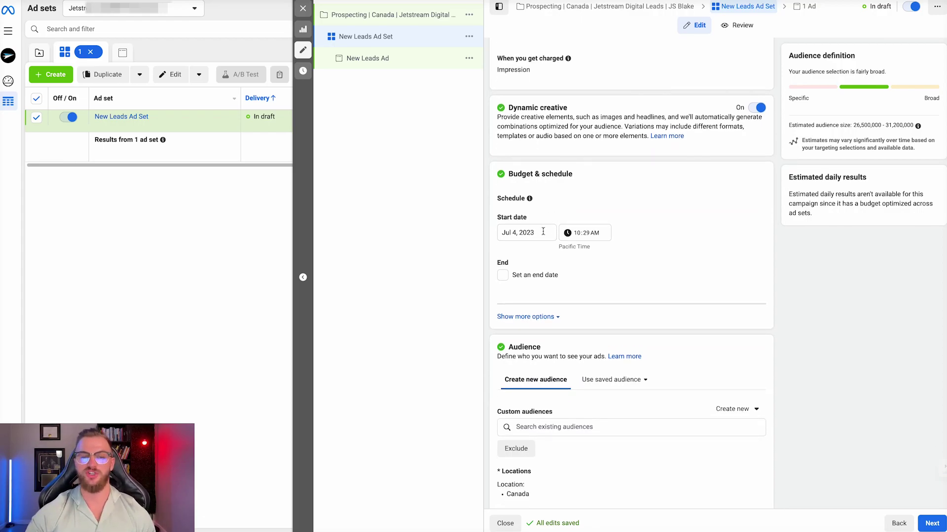
{"action": "left_click", "coordinate": [503, 276]}
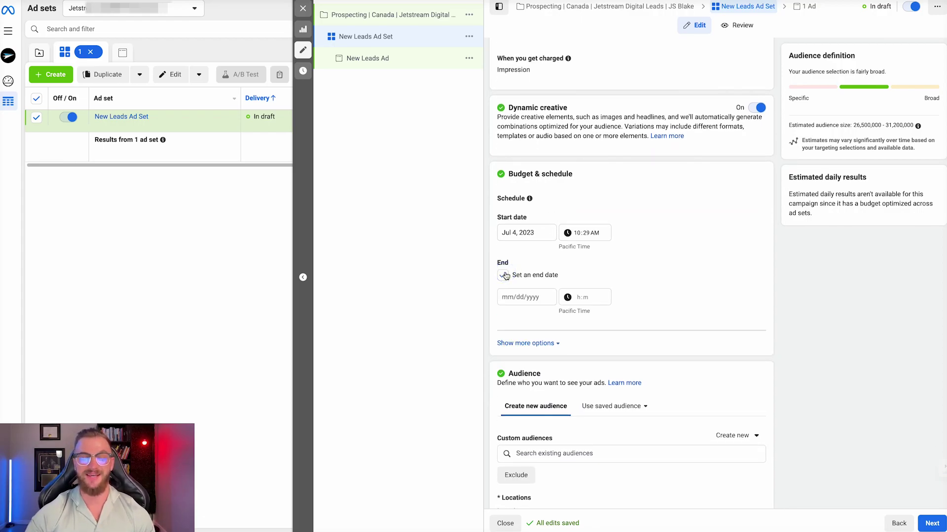
{"action": "left_click", "coordinate": [504, 276]}
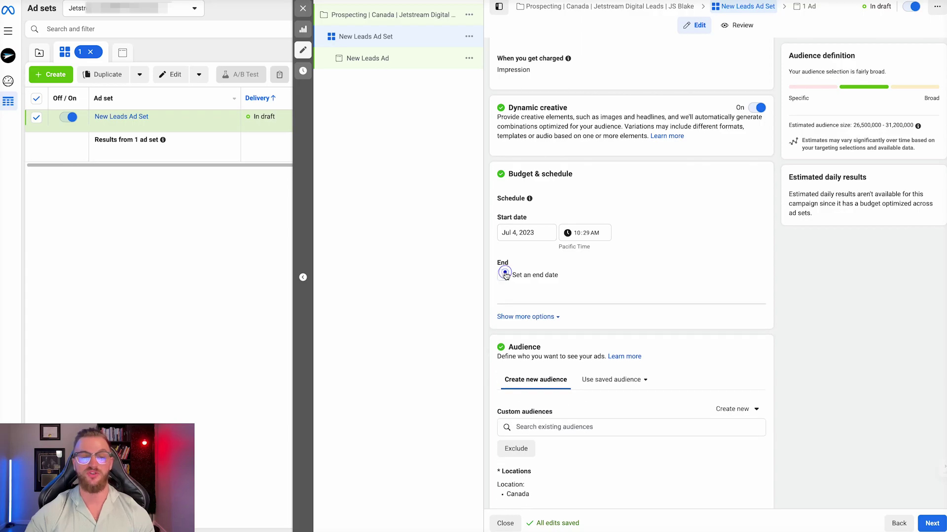
{"action": "left_click", "coordinate": [529, 235]}
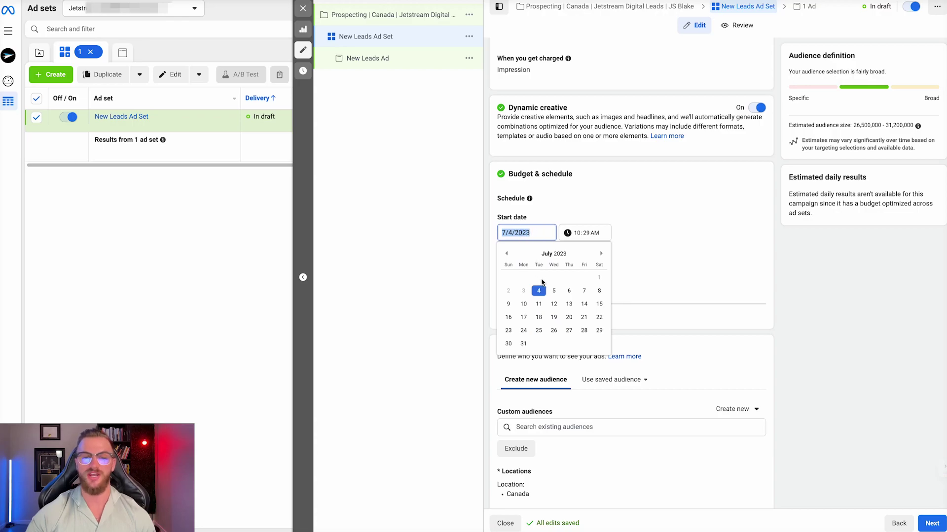
{"action": "left_click", "coordinate": [553, 291]}
{"action": "left_click", "coordinate": [580, 235]}
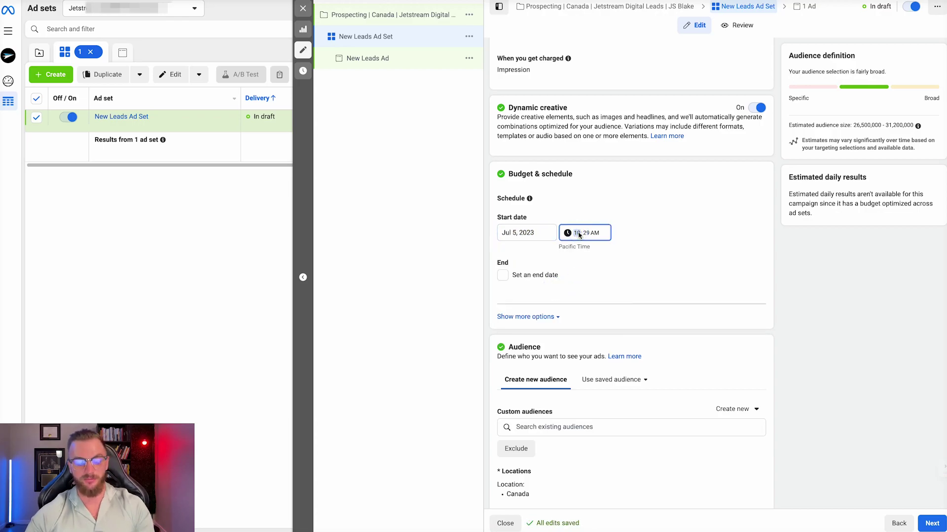
{"action": "type", "text": "12"}
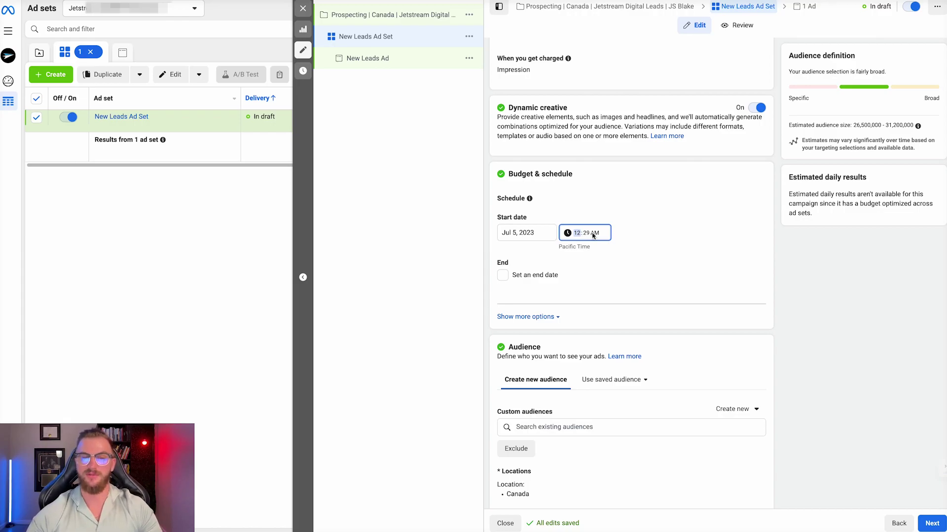
{"action": "left_click", "coordinate": [588, 235]}
{"action": "type", "text": "00"}
{"action": "left_click", "coordinate": [602, 260]}
{"action": "left_click", "coordinate": [524, 232]}
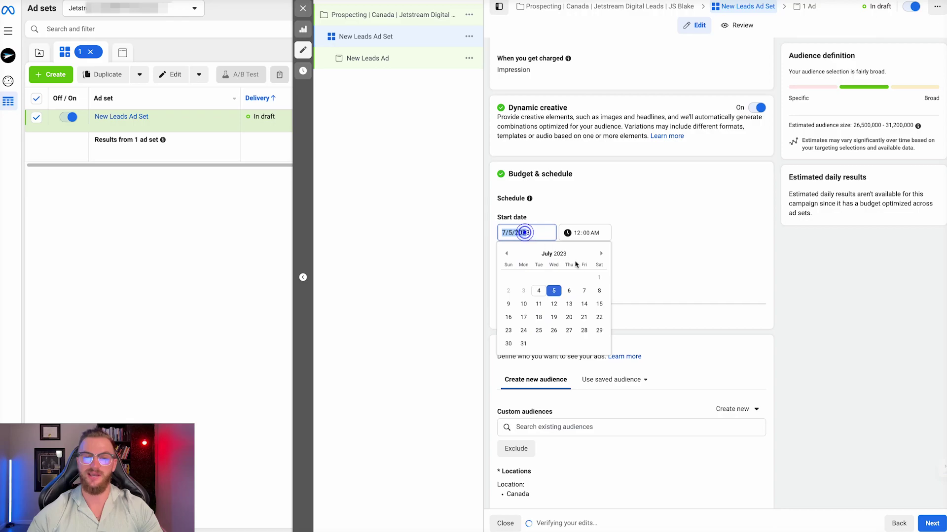
{"action": "left_click", "coordinate": [629, 273]}
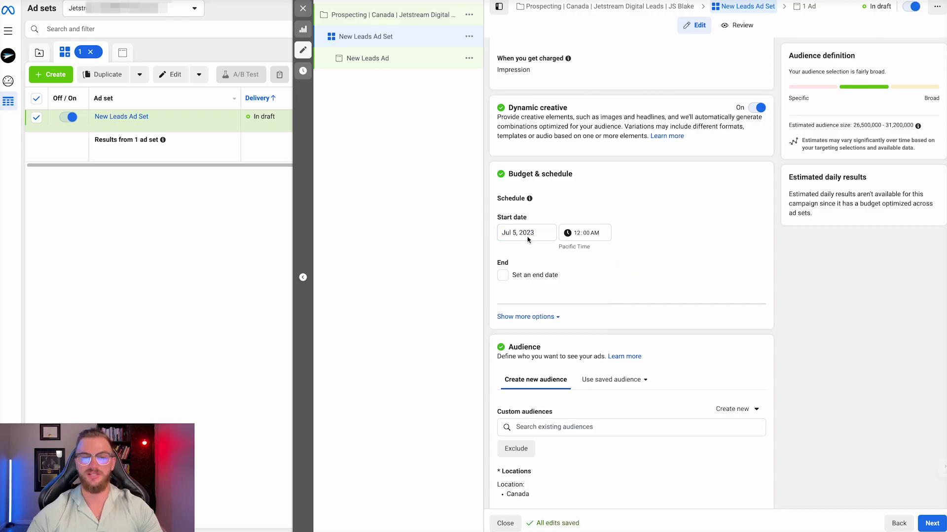
{"action": "left_click", "coordinate": [525, 233]}
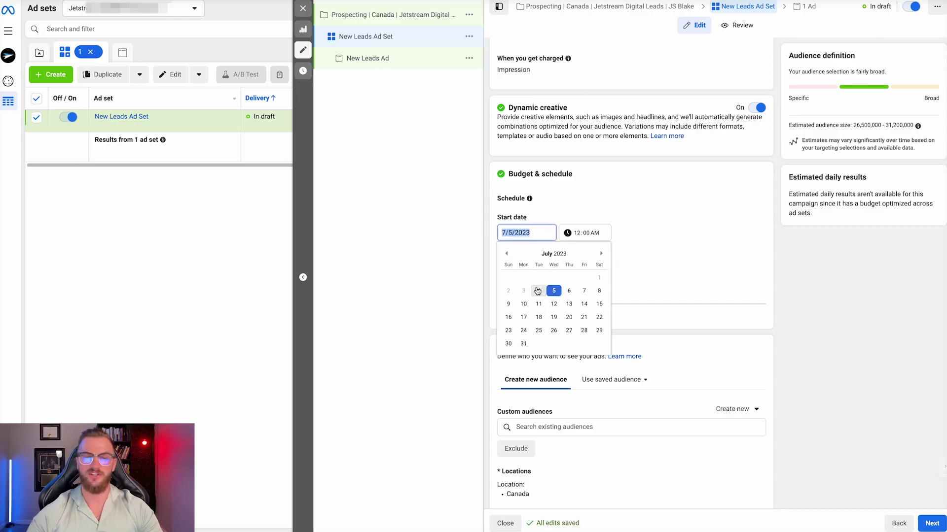
{"action": "left_click", "coordinate": [682, 274]}
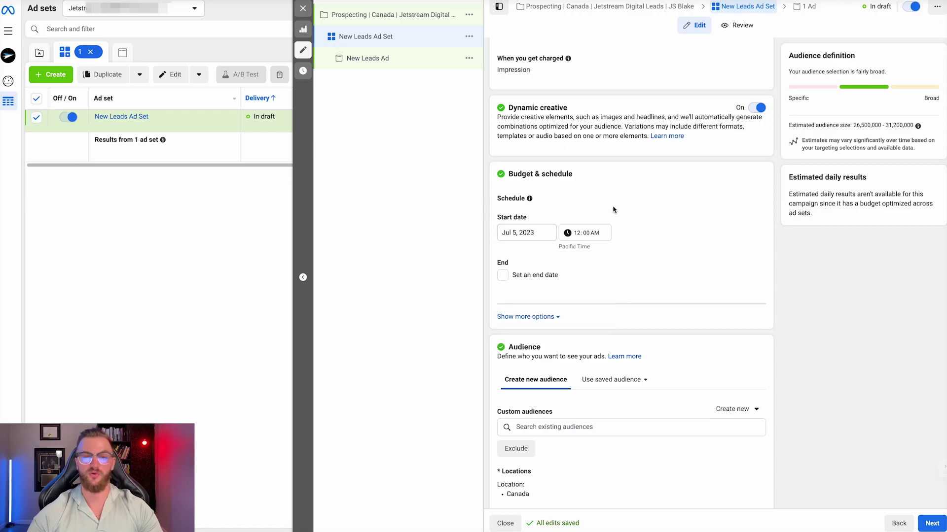
Step: Try out the ad set spending limits with their daily minimum and maximum fields, and switch them off again
{"action": "scroll", "coordinate": [588, 258], "scroll_direction": "down", "scroll_amount": 3}
{"action": "scroll", "coordinate": [542, 266], "scroll_direction": "up", "scroll_amount": 1}
{"action": "left_click", "coordinate": [534, 275]}
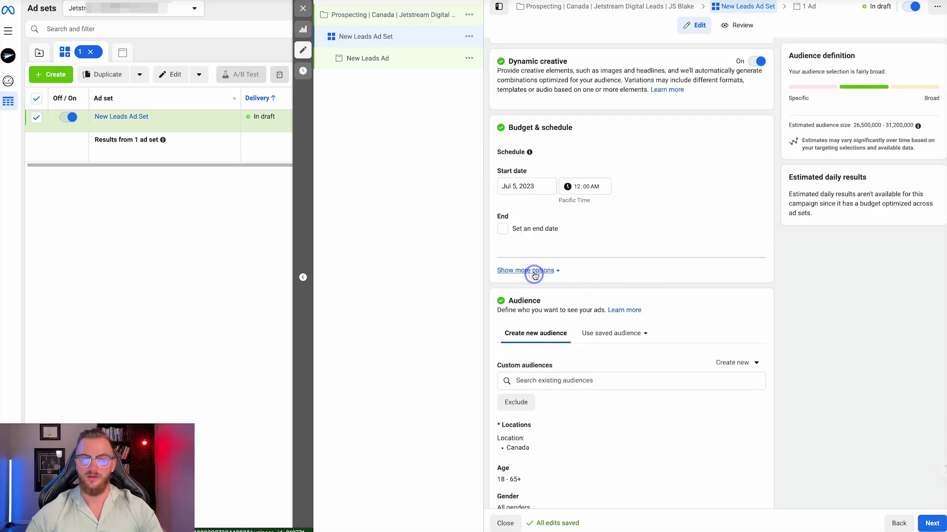
{"action": "mouse_move", "coordinate": [536, 272]}
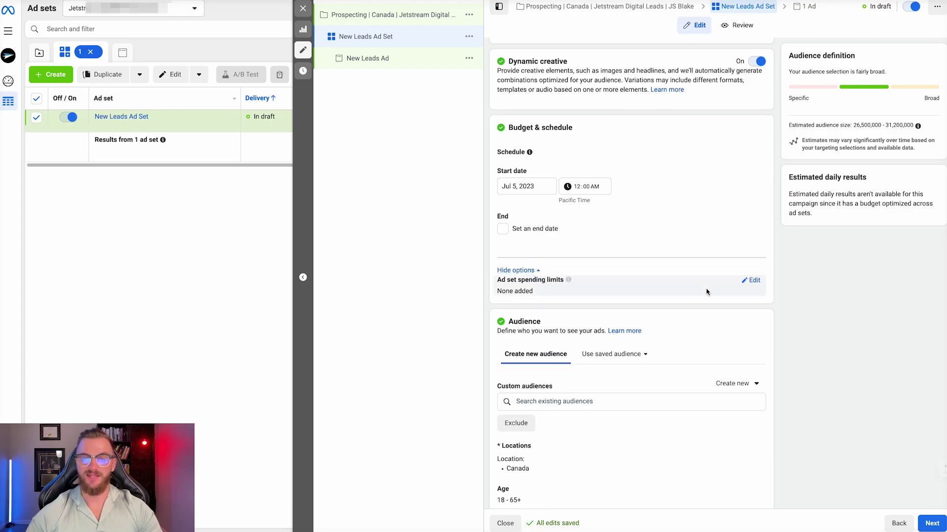
{"action": "left_click", "coordinate": [752, 280]}
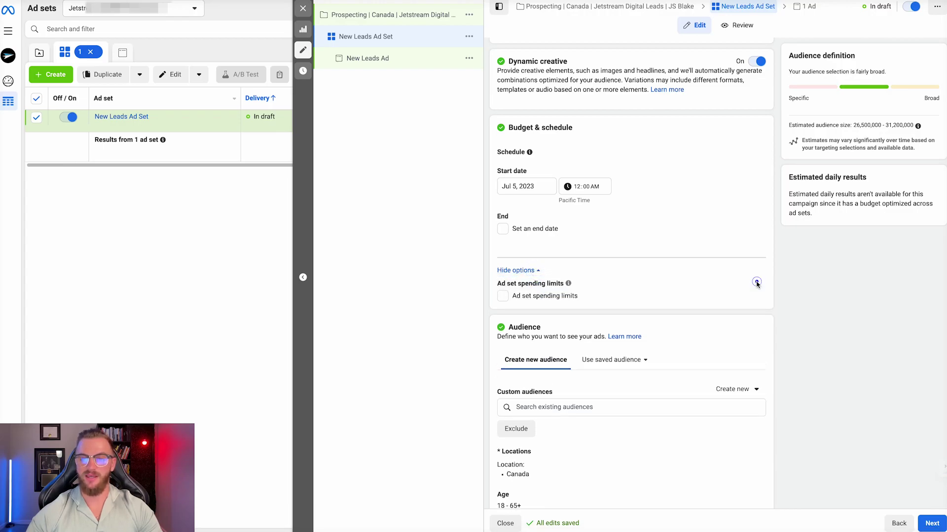
{"action": "left_click", "coordinate": [503, 297]}
{"action": "left_click", "coordinate": [541, 322]}
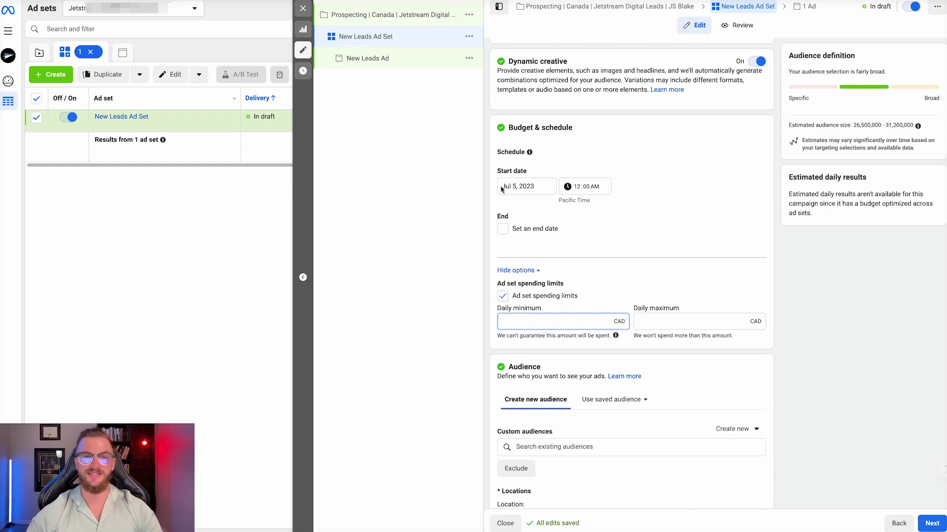
{"action": "left_click", "coordinate": [666, 323]}
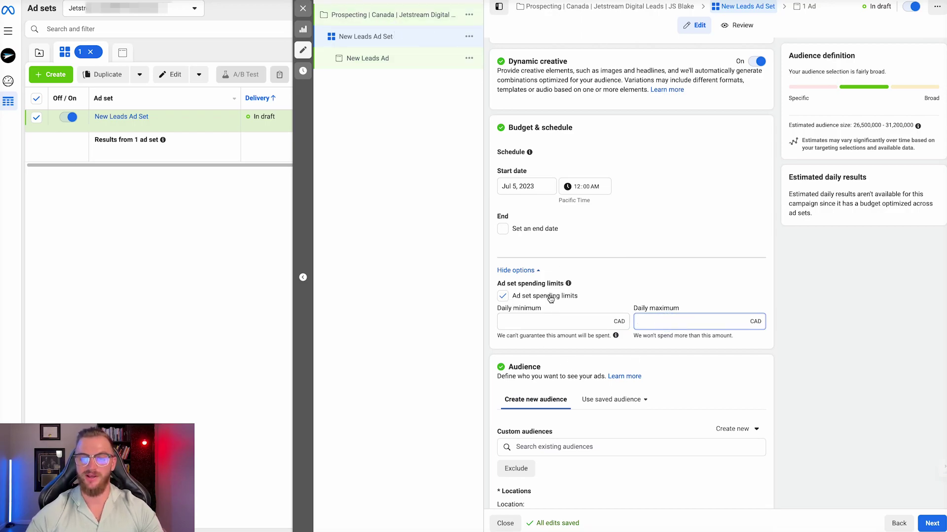
{"action": "left_click", "coordinate": [550, 319]}
{"action": "left_click", "coordinate": [652, 323]}
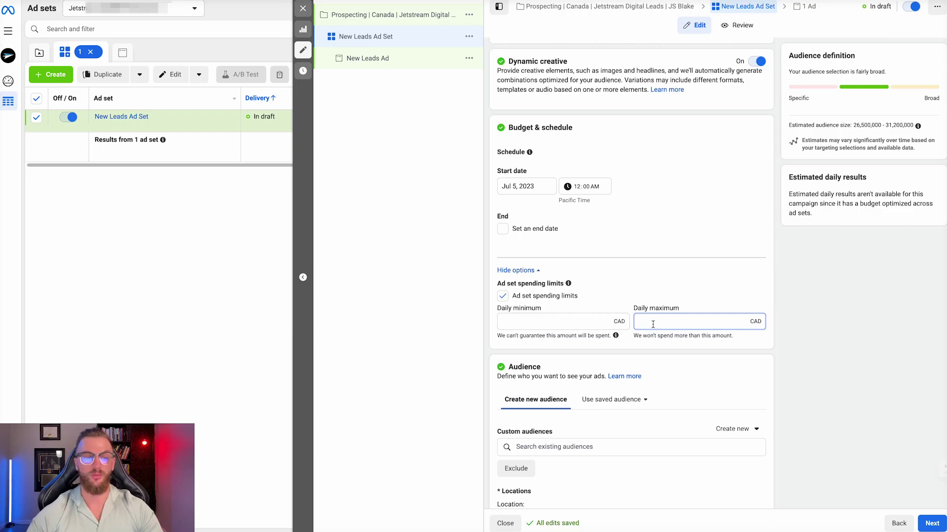
{"action": "left_click", "coordinate": [502, 296]}
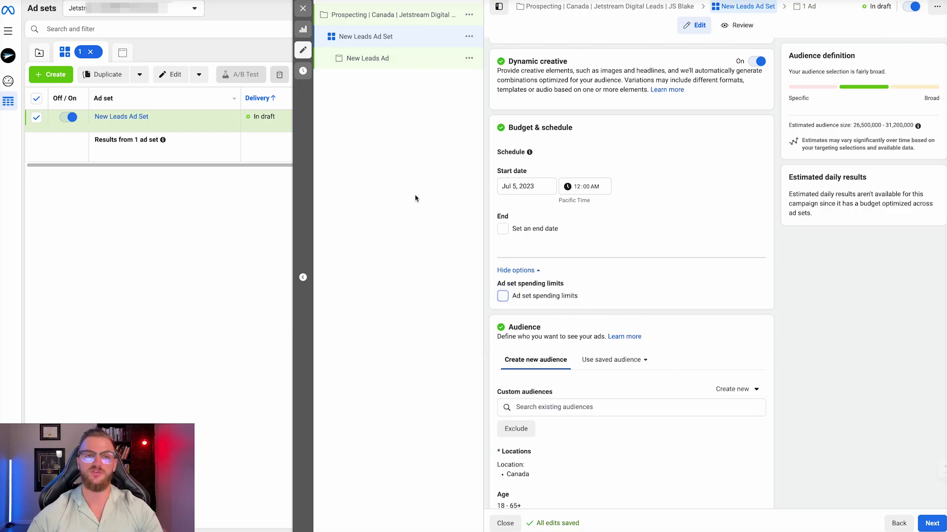
{"action": "left_click", "coordinate": [533, 271]}
Step: Look over the audience settings and return to the ad set name, highlighting its full text
{"action": "scroll", "coordinate": [591, 253], "scroll_direction": "down", "scroll_amount": 4}
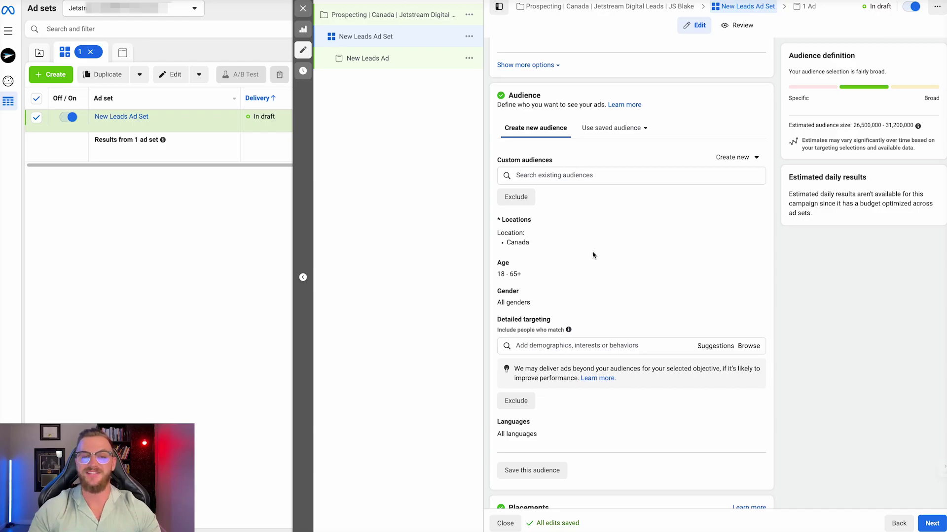
{"action": "scroll", "coordinate": [591, 253], "scroll_direction": "up", "scroll_amount": 10}
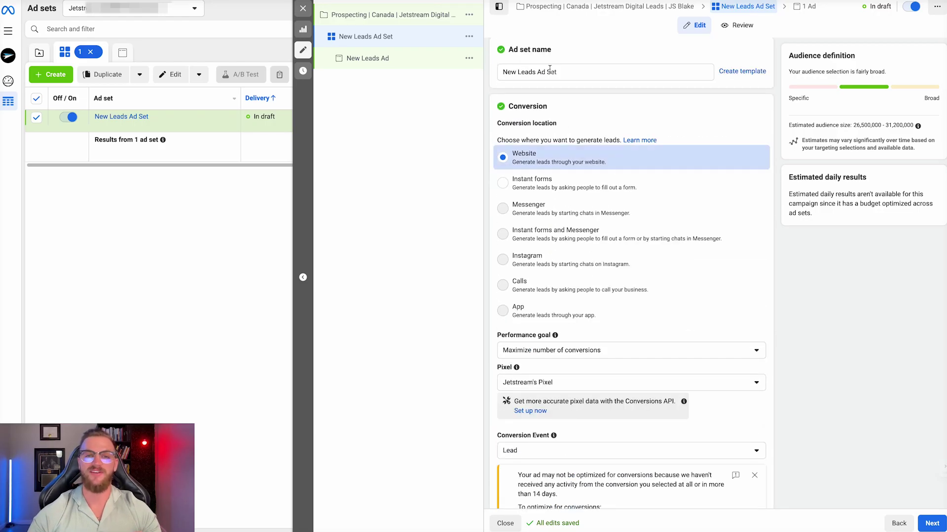
{"action": "left_click", "coordinate": [575, 73]}
{"action": "key", "text": "ctrl+shift+Left"}
{"action": "key", "text": "ctrl+shift+Left"}
{"action": "key", "text": "ctrl+shift+Left"}
{"action": "key", "text": "ctrl+shift+Left"}
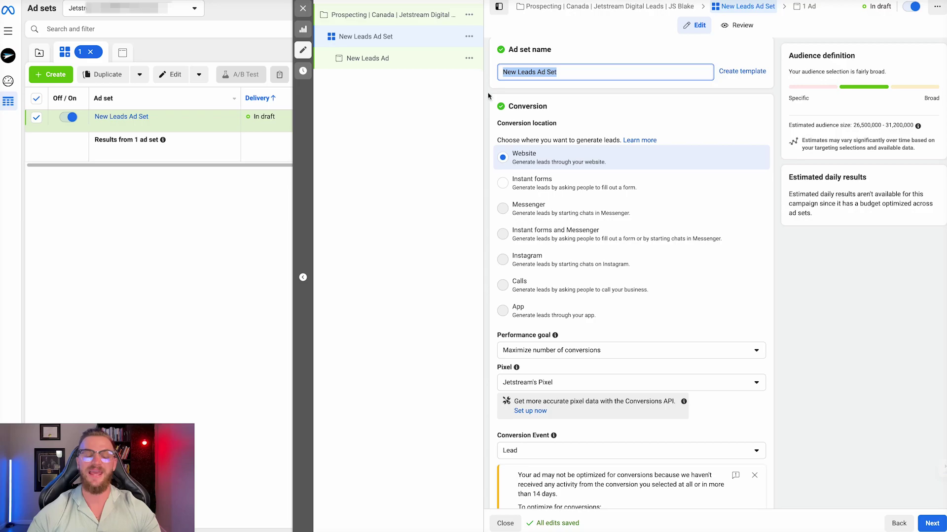
Step: Look through the existing custom and lookalike audiences available for the ad set's audience
{"action": "scroll", "coordinate": [573, 213], "scroll_direction": "down", "scroll_amount": 10}
{"action": "scroll", "coordinate": [573, 213], "scroll_direction": "down", "scroll_amount": 6}
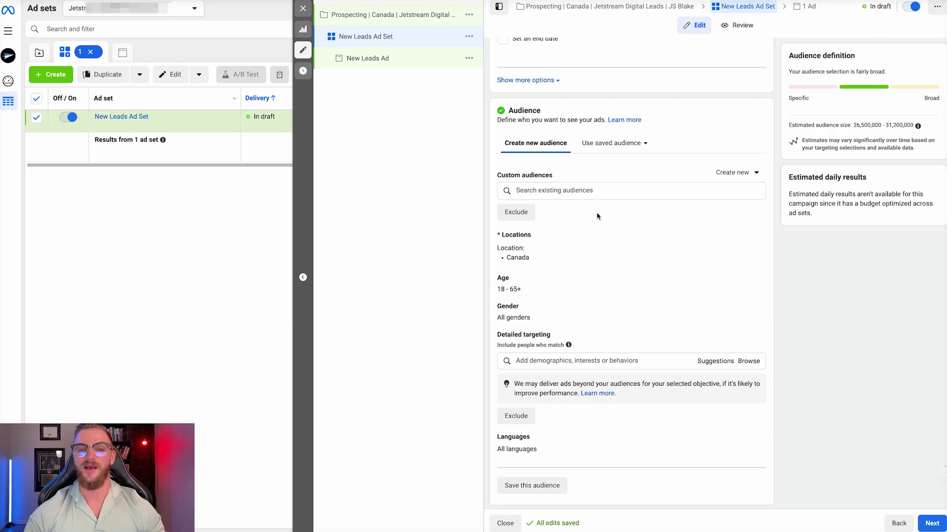
{"action": "left_click", "coordinate": [572, 191]}
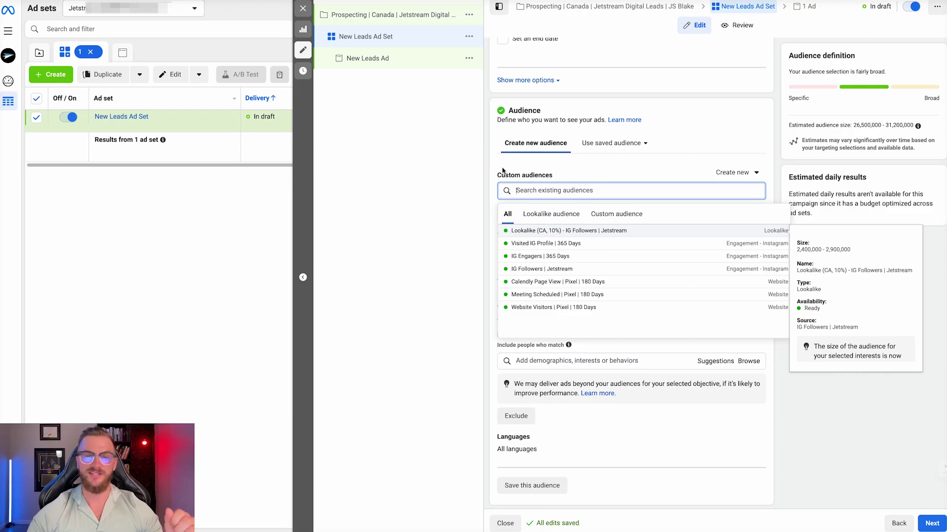
{"action": "left_click", "coordinate": [486, 171]}
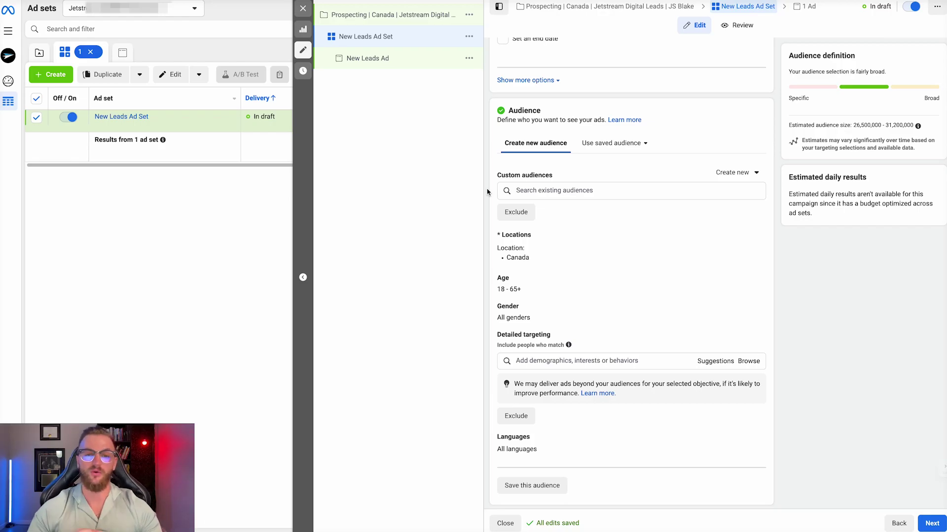
Step: Close the ad set editor and open the Audiences tool in a new browser tab
{"action": "left_click", "coordinate": [302, 9]}
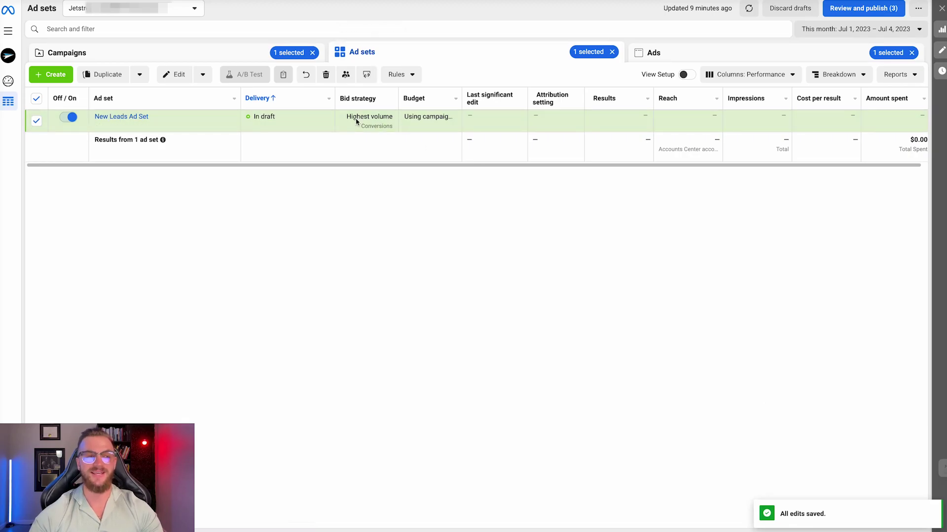
{"action": "left_click", "coordinate": [10, 34]}
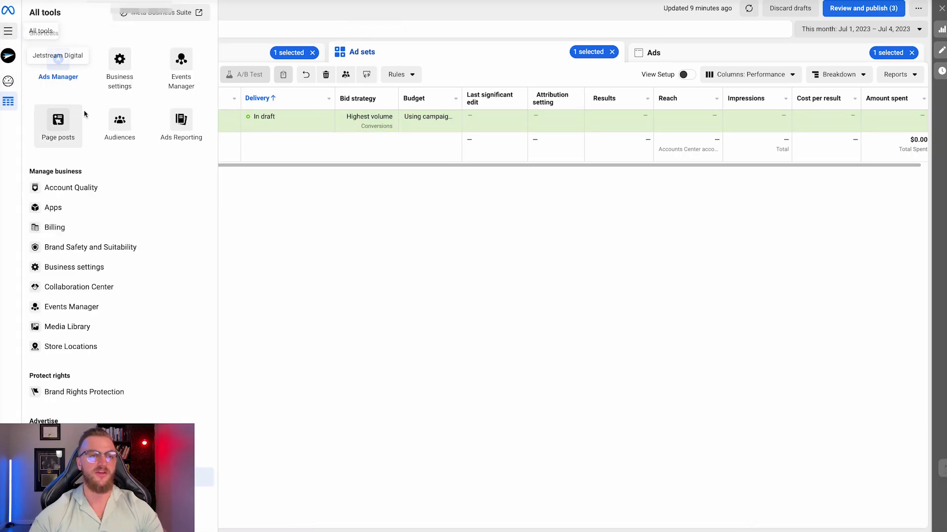
{"action": "right_click", "coordinate": [114, 140]}
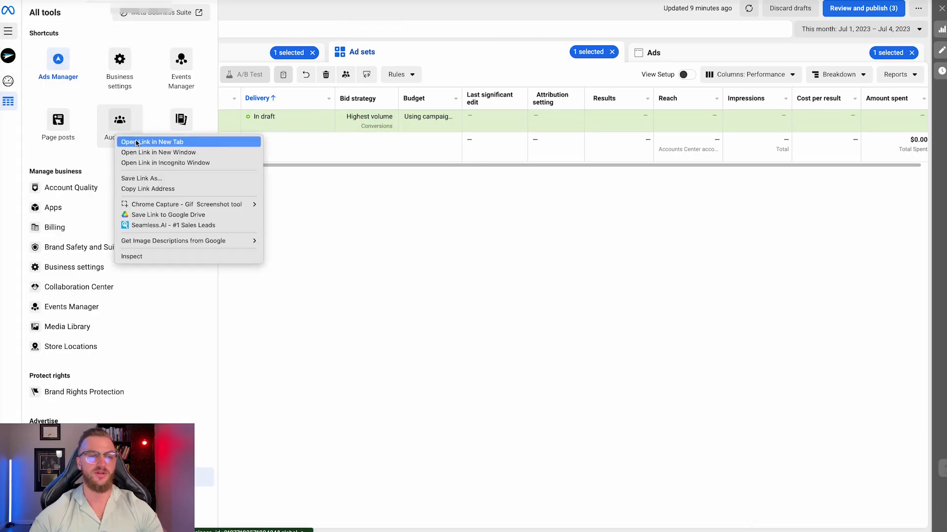
{"action": "left_click", "coordinate": [132, 139]}
{"action": "key", "text": "ctrl+Tab"}
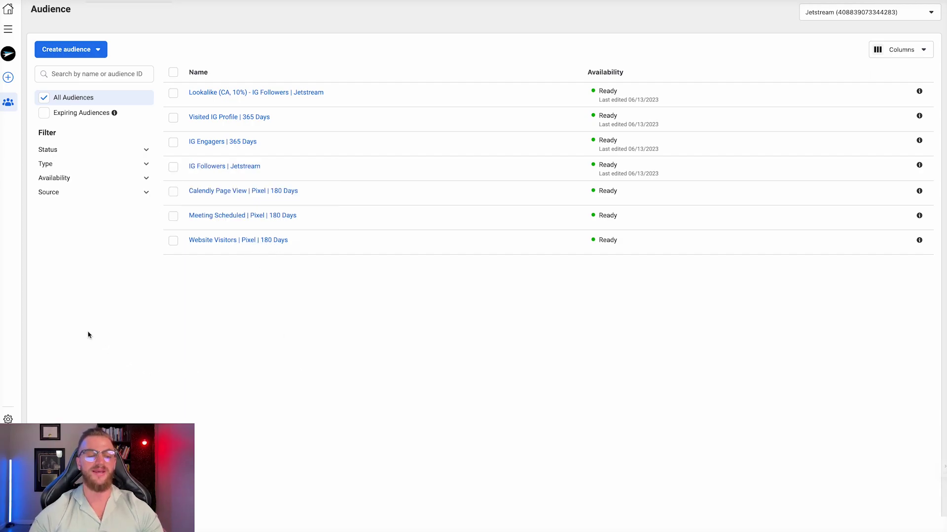
Step: Start a new custom audience that uses the website as its source
{"action": "mouse_move", "coordinate": [256, 142]}
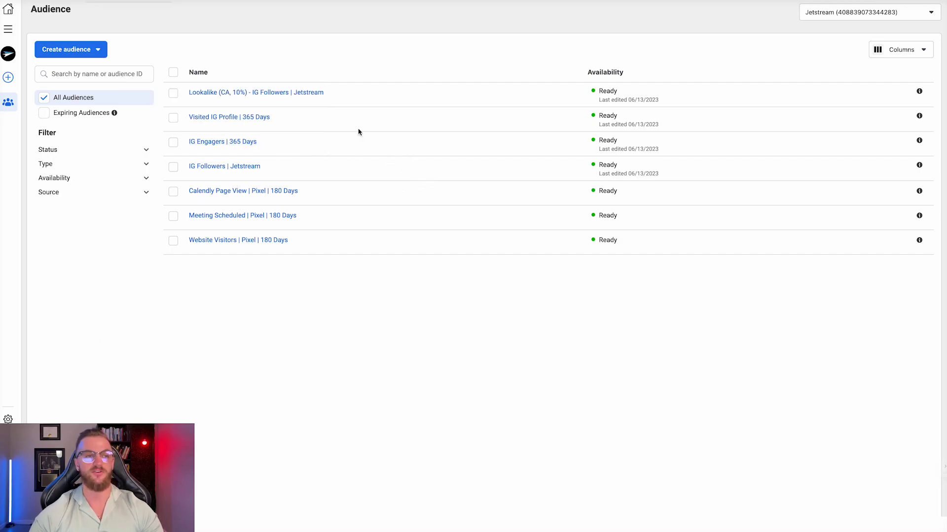
{"action": "left_click", "coordinate": [93, 49]}
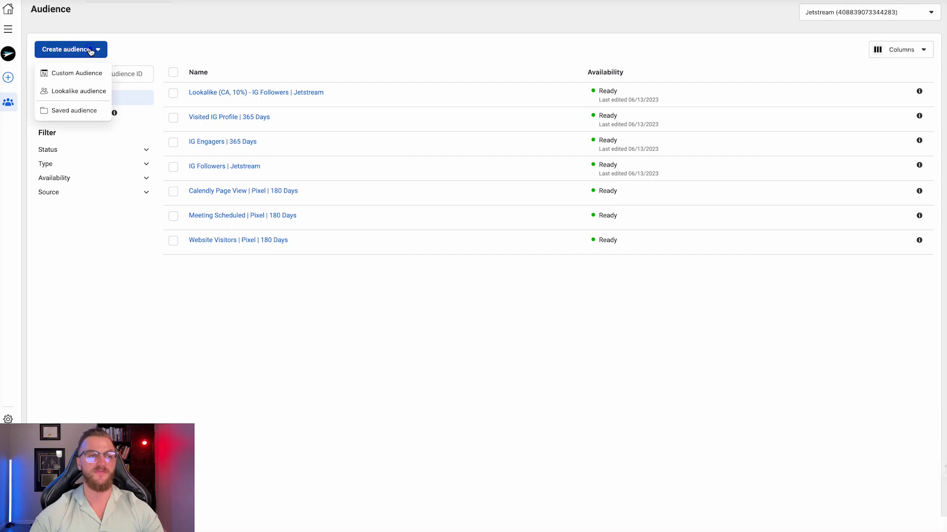
{"action": "left_click", "coordinate": [94, 77]}
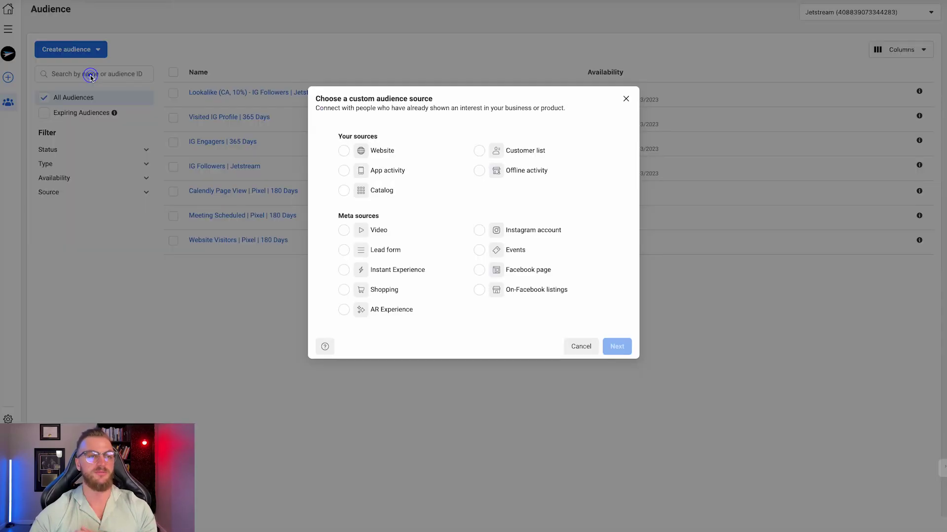
{"action": "left_click", "coordinate": [361, 157]}
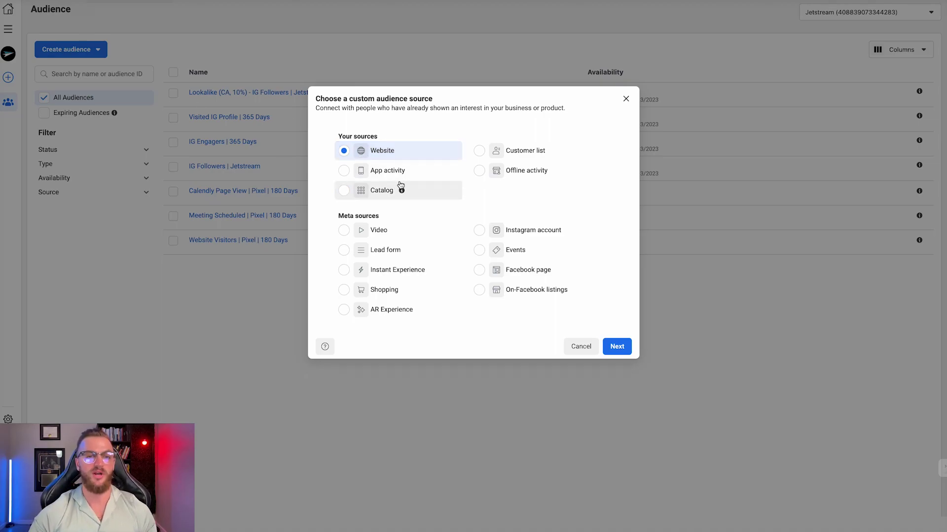
{"action": "left_click", "coordinate": [612, 349]}
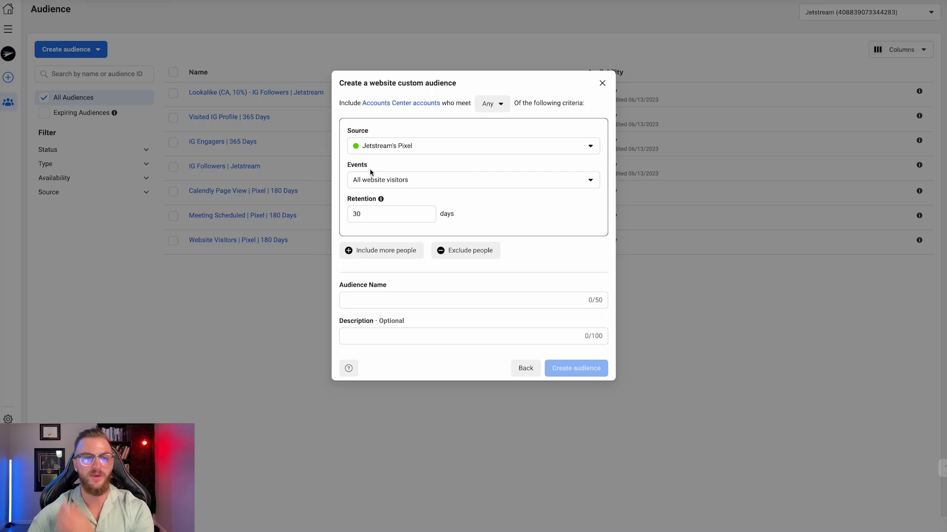
Step: Try Visitors by time spent as the website audience's event and examine its percentile, retention and pixel event options
{"action": "left_click", "coordinate": [415, 184]}
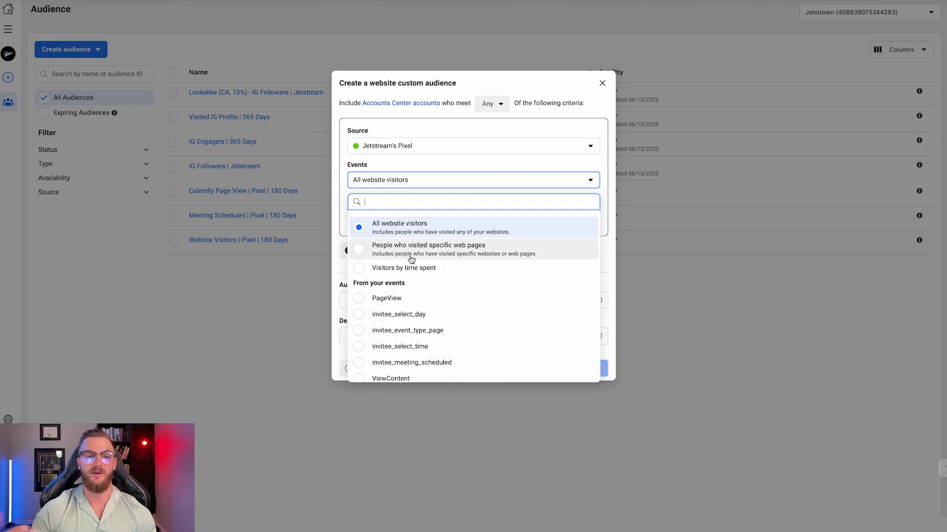
{"action": "left_click", "coordinate": [417, 271]}
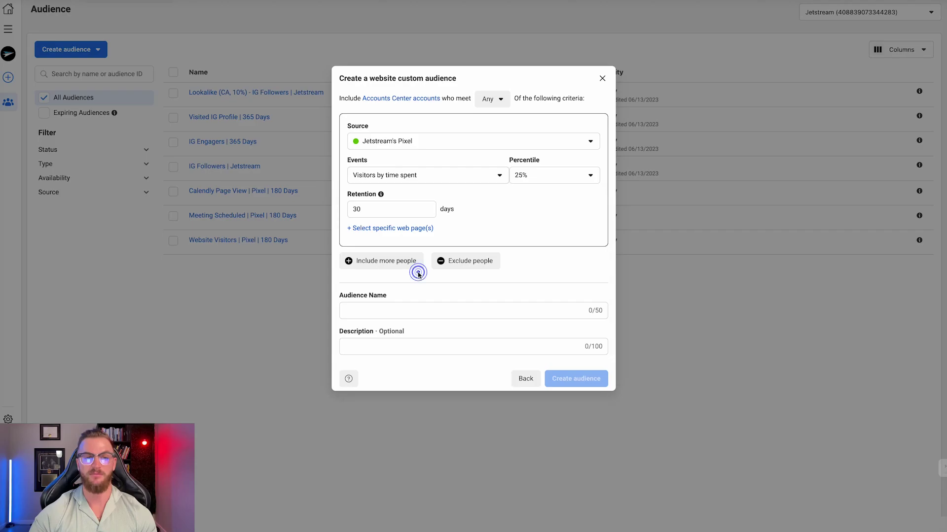
{"action": "left_click", "coordinate": [548, 176]}
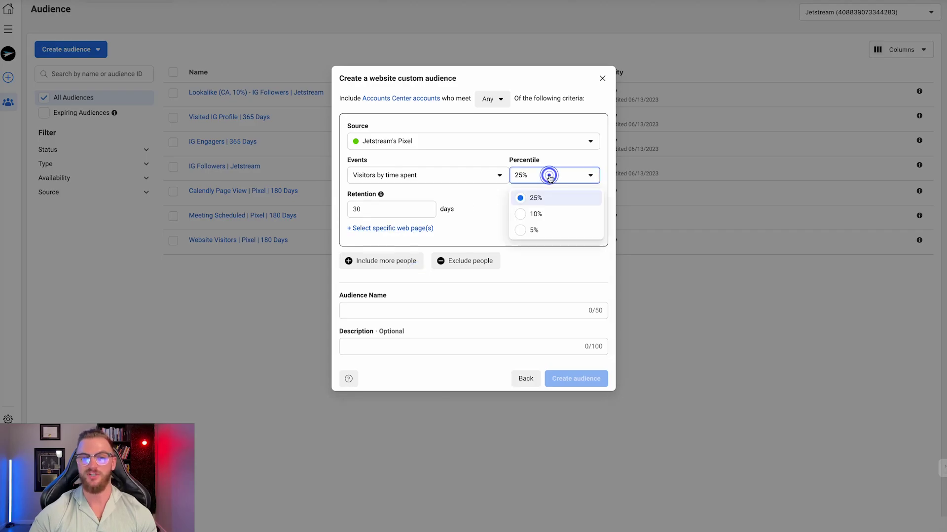
{"action": "left_click", "coordinate": [446, 200]}
{"action": "left_click", "coordinate": [364, 208]}
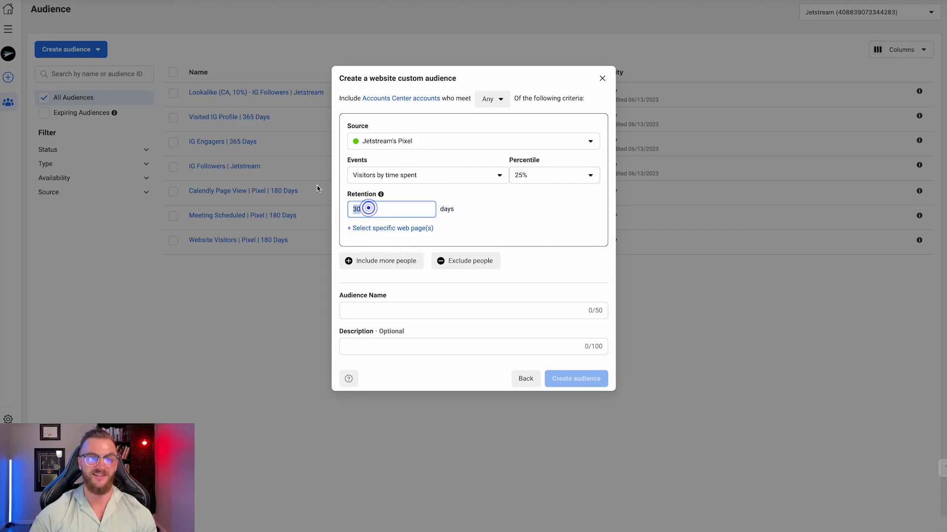
{"action": "left_click", "coordinate": [425, 171]}
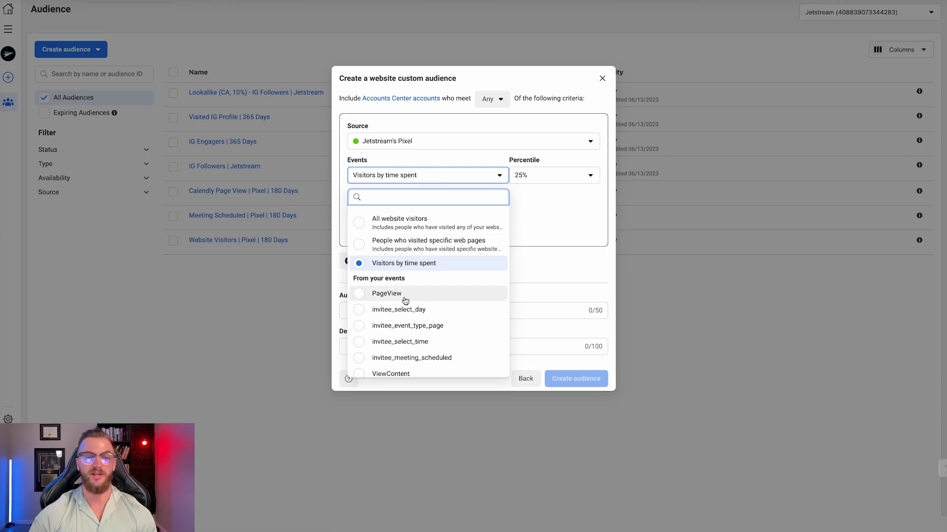
{"action": "scroll", "coordinate": [405, 301], "scroll_direction": "down", "scroll_amount": 1}
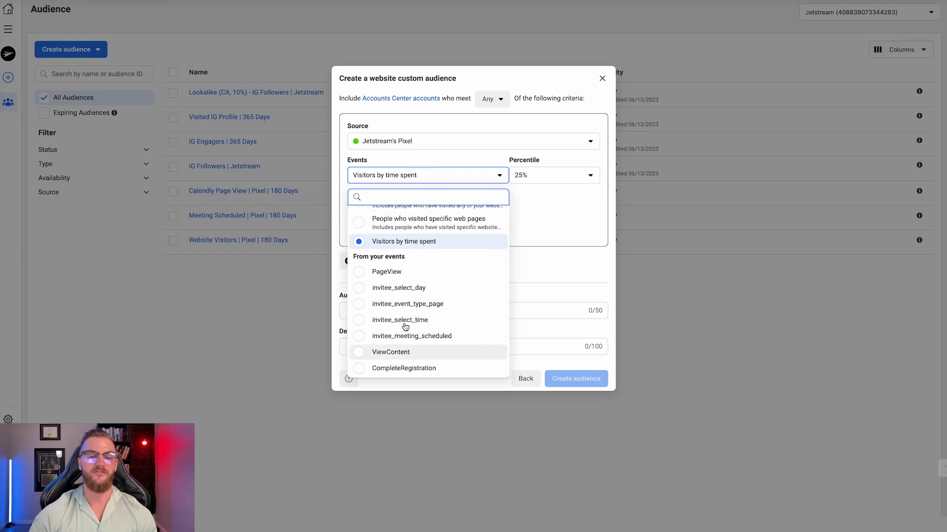
{"action": "scroll", "coordinate": [395, 291], "scroll_direction": "up", "scroll_amount": 1}
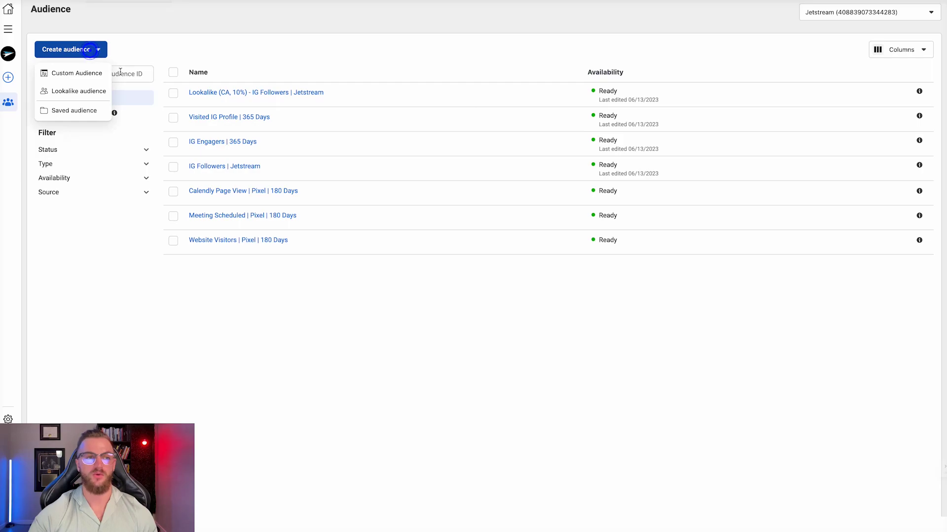
Step: Start a custom audience from the Instagram account and look through its engagement event options
{"action": "left_click", "coordinate": [94, 73]}
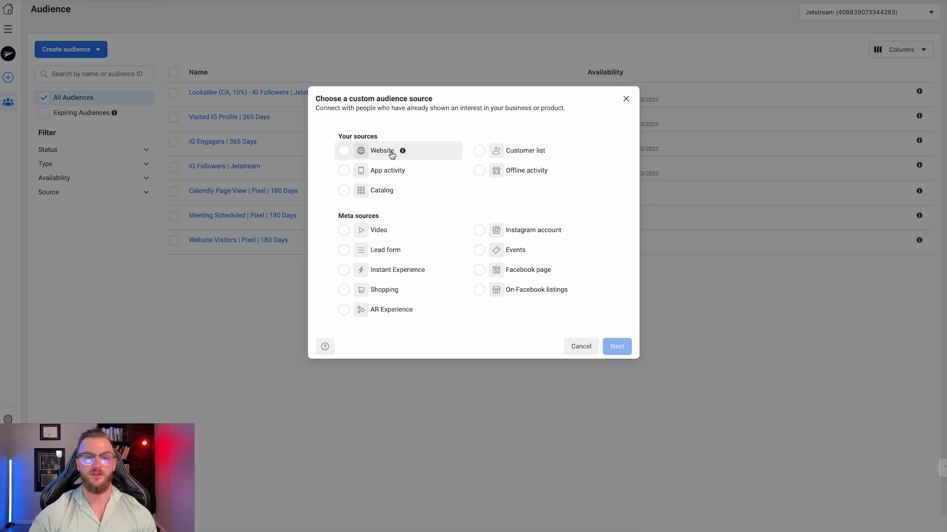
{"action": "left_click", "coordinate": [531, 232]}
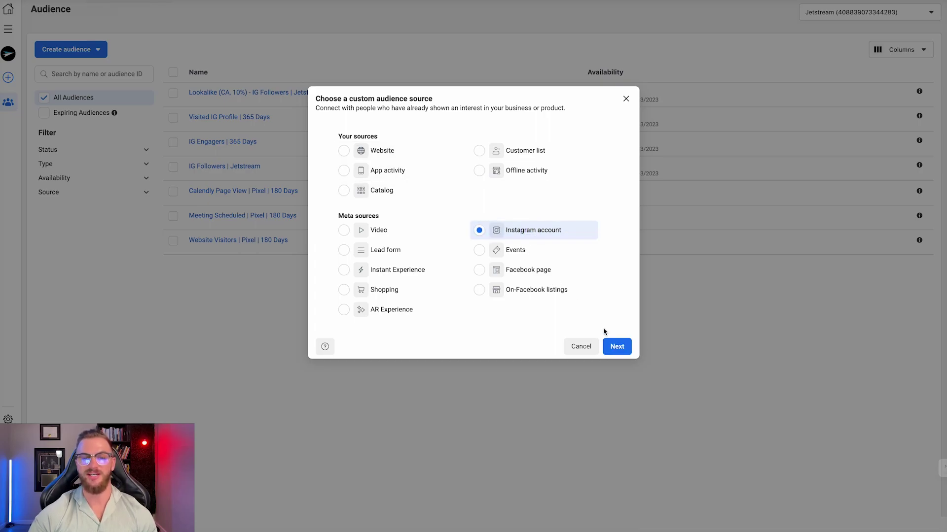
{"action": "left_click", "coordinate": [616, 346]}
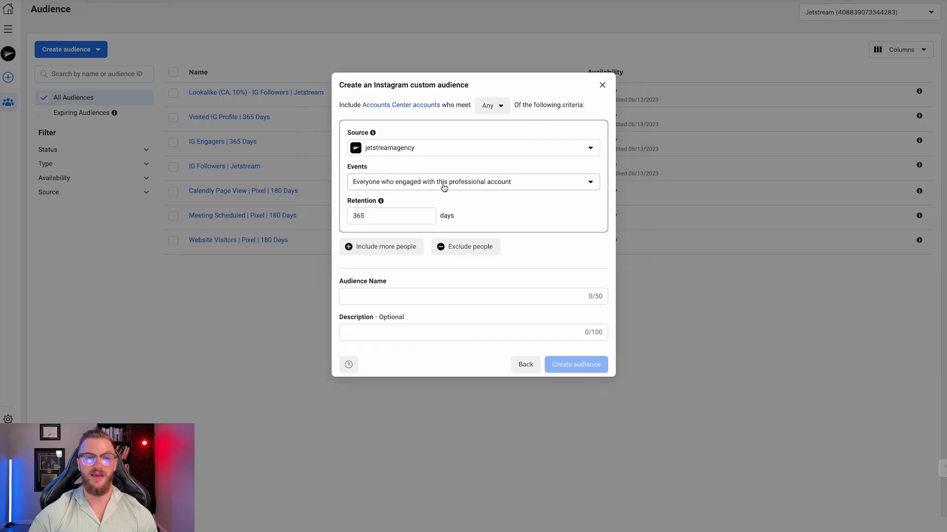
{"action": "left_click", "coordinate": [466, 188]}
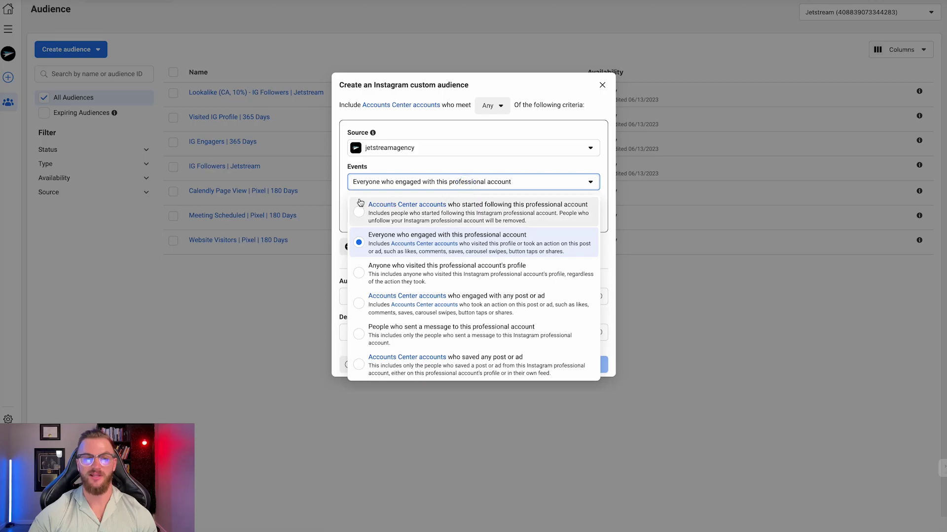
{"action": "left_click", "coordinate": [339, 197]}
{"action": "left_click", "coordinate": [421, 183]}
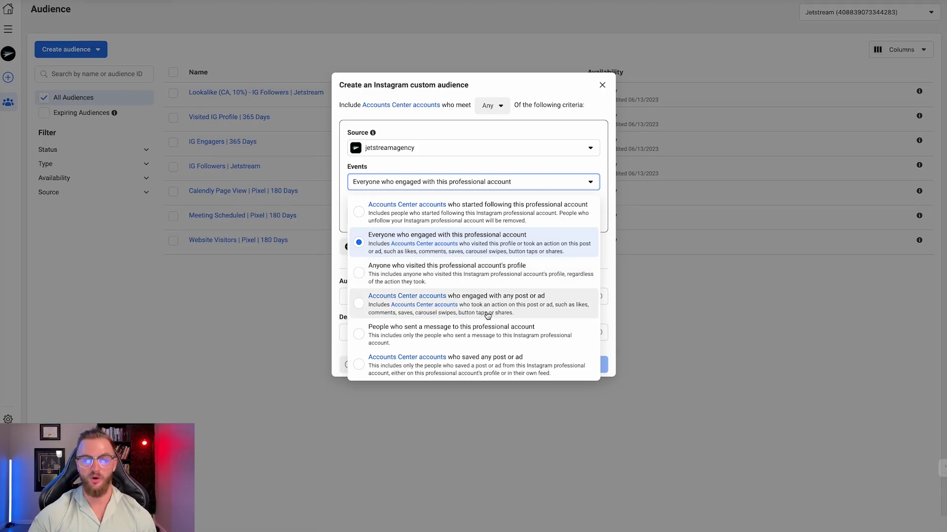
{"action": "left_click", "coordinate": [334, 197]}
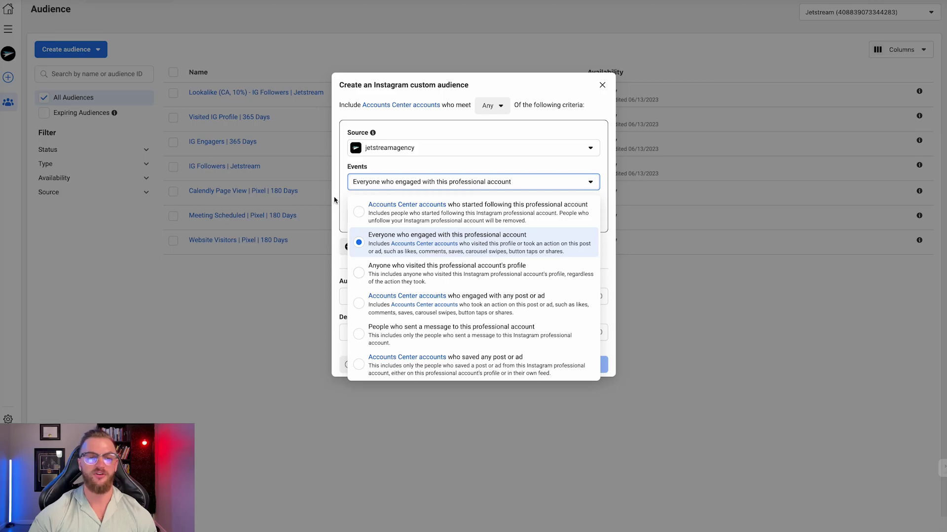
Step: Try a retention of 180 days for the Instagram audience, and set it back to 365 days
{"action": "double_click", "coordinate": [380, 216]}
{"action": "type", "text": "180"}
{"action": "double_click", "coordinate": [364, 215]}
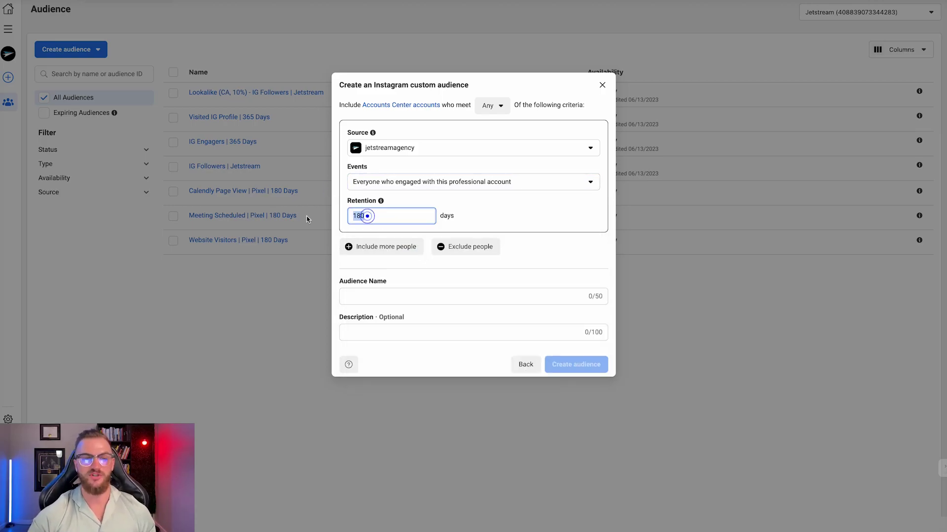
{"action": "type", "text": "365"}
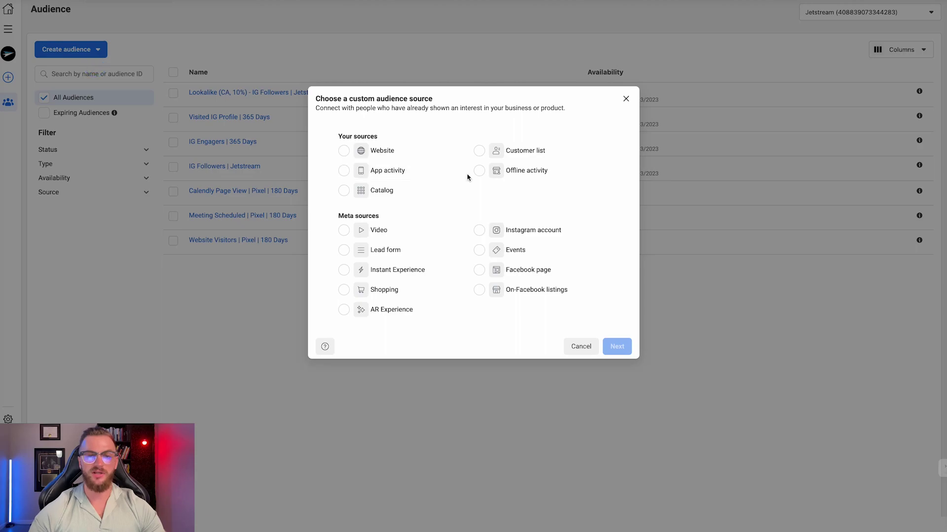
Step: Open the customer list audience setup and download its file template, closing the setup without creating an audience
{"action": "left_click", "coordinate": [502, 278]}
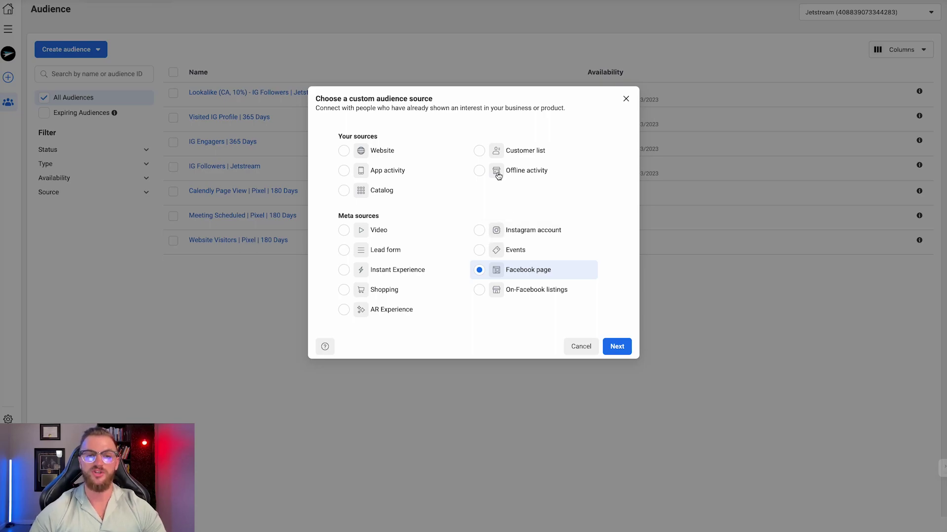
{"action": "left_click", "coordinate": [477, 152]}
{"action": "left_click", "coordinate": [617, 346]}
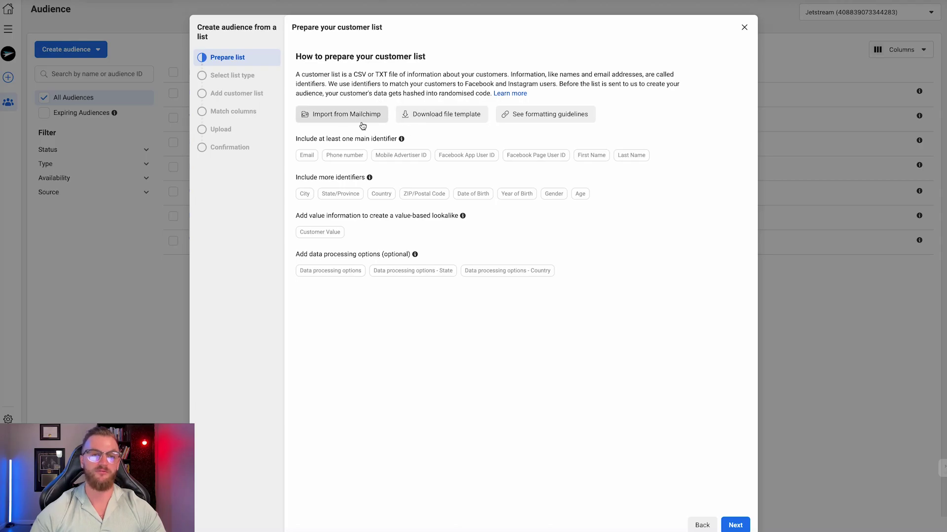
{"action": "left_click", "coordinate": [446, 118]}
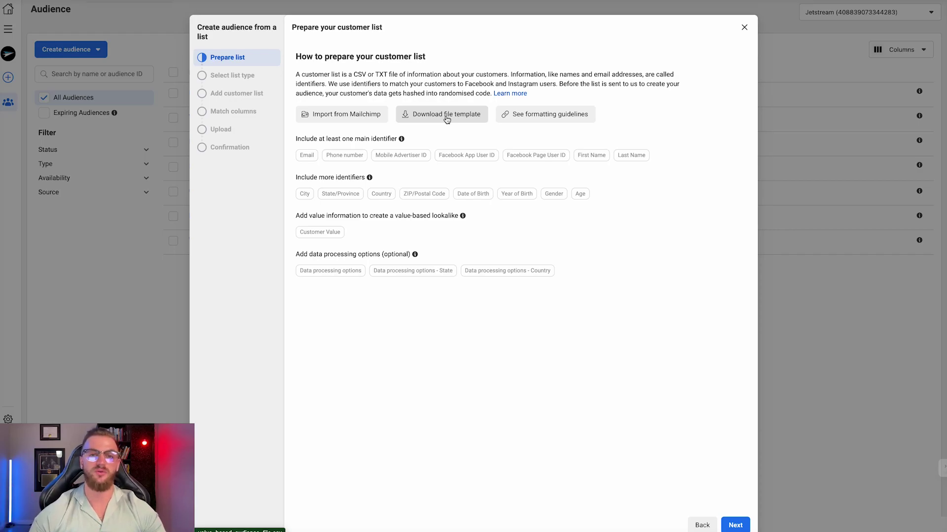
{"action": "key", "text": "Escape"}
{"action": "left_click", "coordinate": [93, 52]}
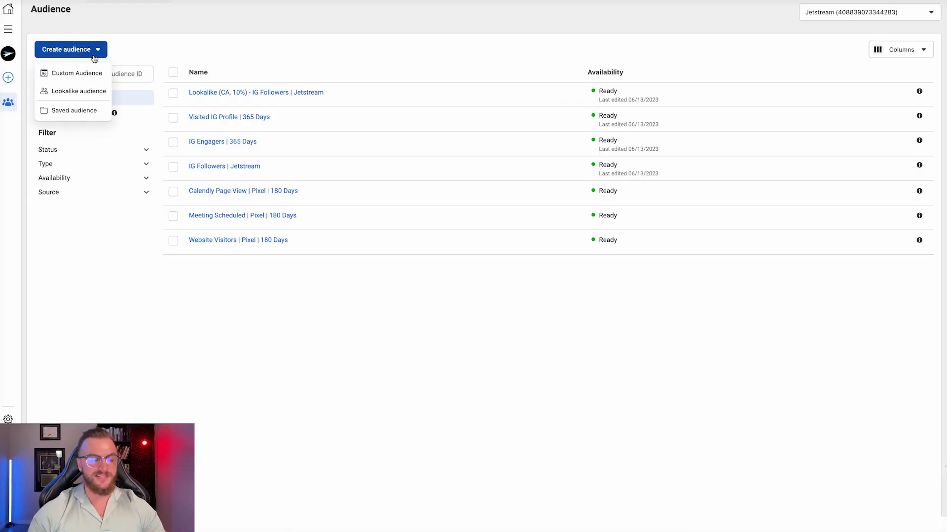
{"action": "left_click", "coordinate": [93, 95]}
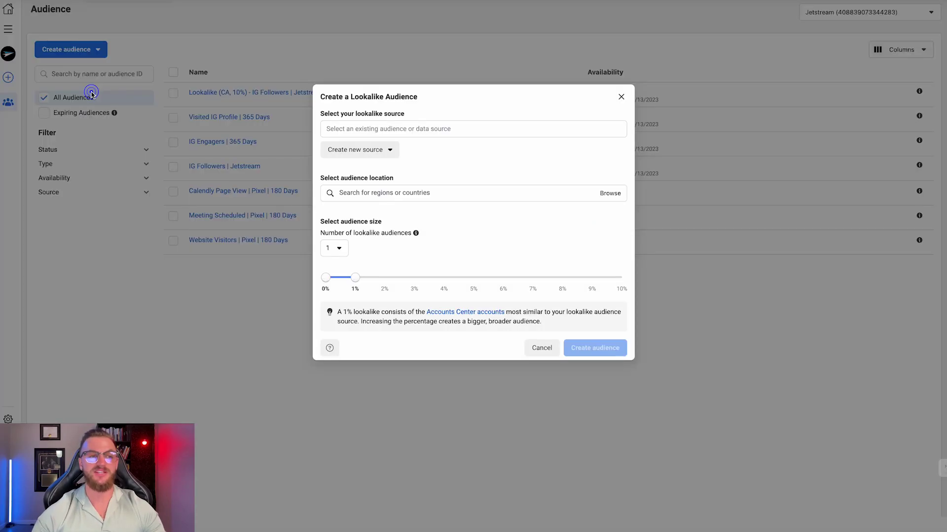
{"action": "left_click", "coordinate": [395, 130]}
{"action": "left_click", "coordinate": [396, 225]}
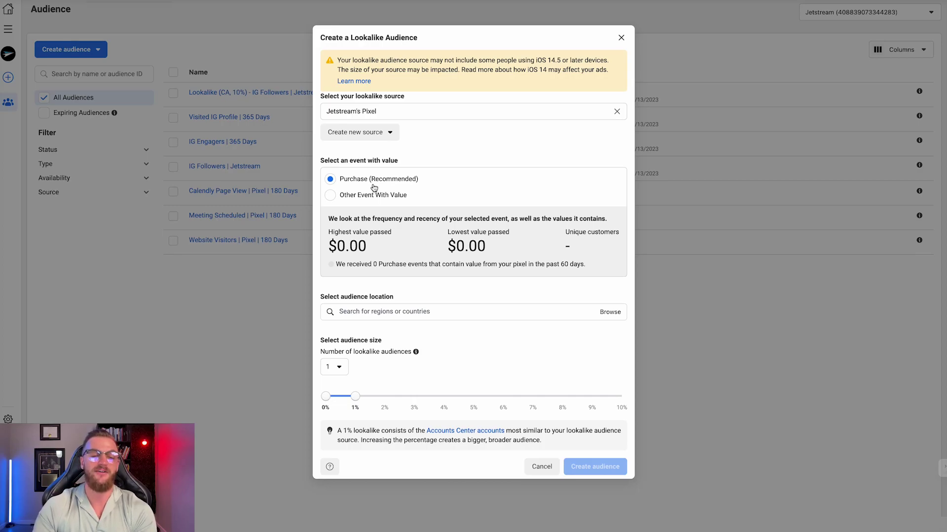
Step: Set the lookalike audience's location to United States
{"action": "left_click", "coordinate": [359, 312]}
{"action": "type", "text": "unite"}
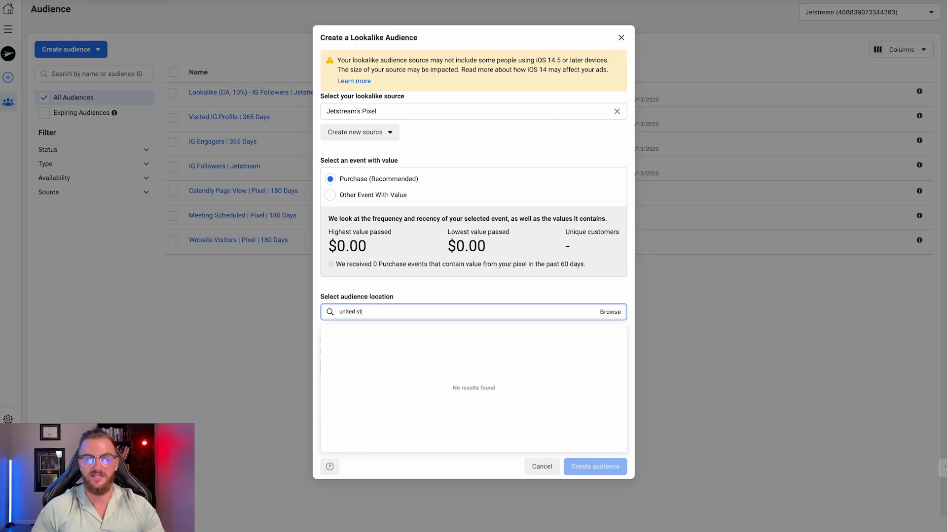
{"action": "type", "text": "d s"}
{"action": "left_click", "coordinate": [361, 328]}
{"action": "left_click", "coordinate": [393, 274]}
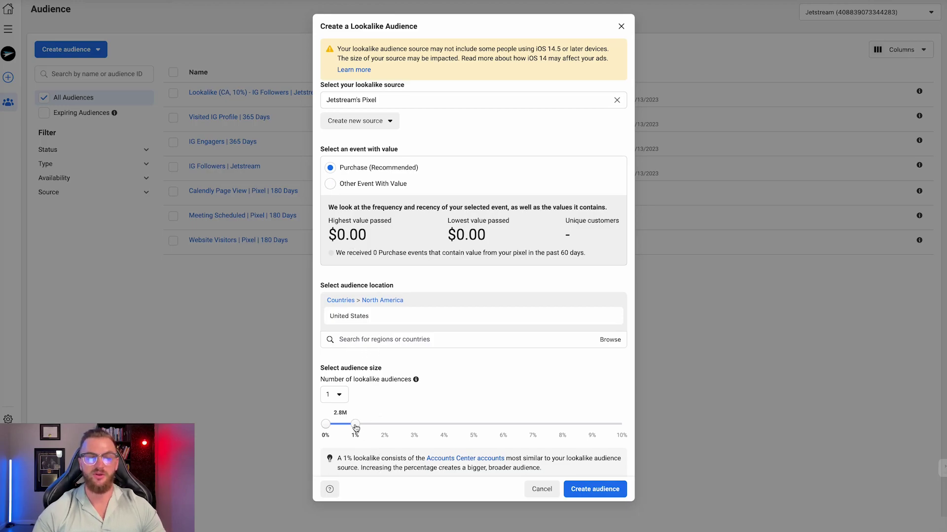
Step: Try out several lookalike audience sizes from 1% upward, and set the size to 10%
{"action": "left_click", "coordinate": [385, 424]}
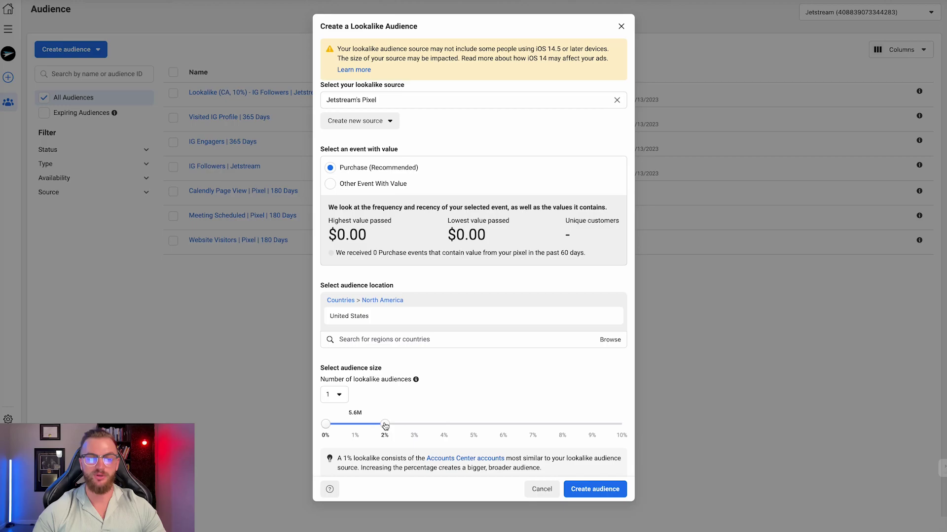
{"action": "left_click", "coordinate": [414, 425]}
{"action": "left_click", "coordinate": [445, 427]}
{"action": "left_click", "coordinate": [474, 427]}
{"action": "left_click", "coordinate": [504, 427]}
{"action": "left_click", "coordinate": [362, 422]}
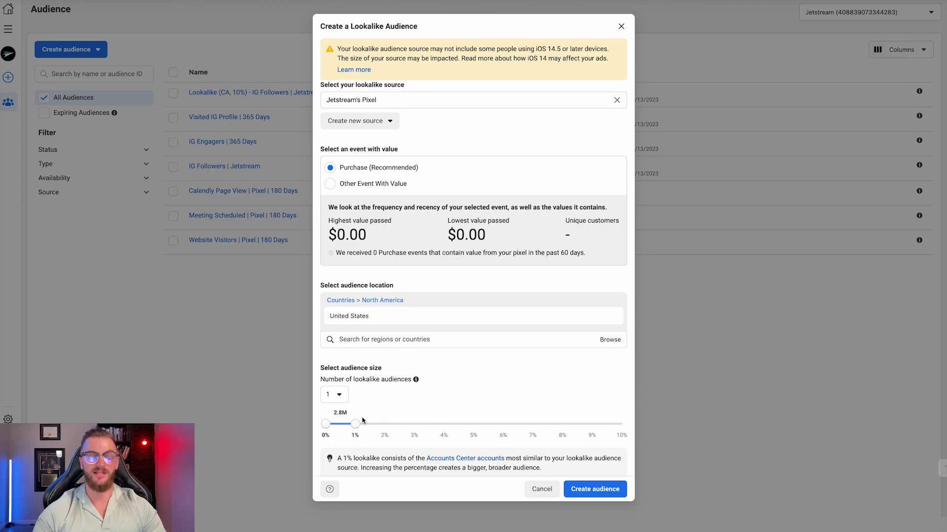
{"action": "left_click_drag", "start_coordinate": [356, 426], "coordinate": [634, 430]}
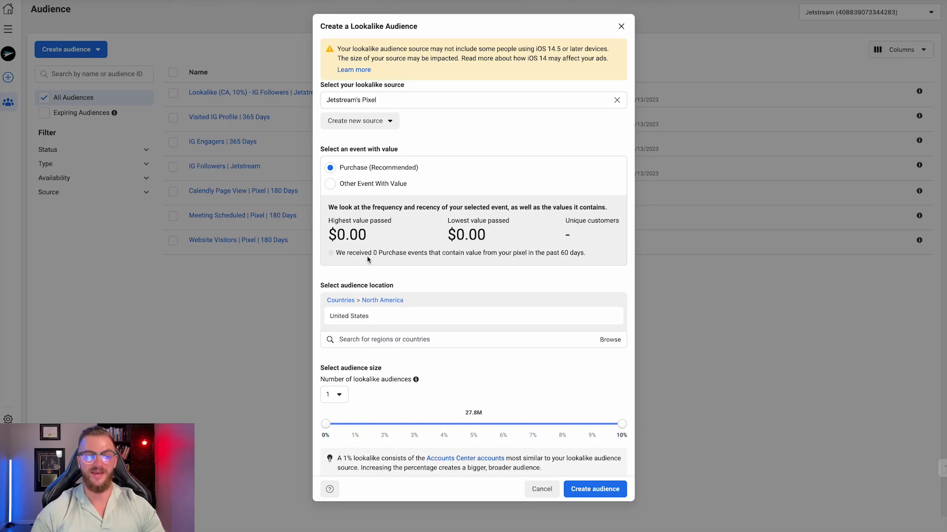
Step: Switch the lookalike source to Other Event With Value and look through the selectable events
{"action": "left_click", "coordinate": [330, 184]}
{"action": "left_click", "coordinate": [371, 200]}
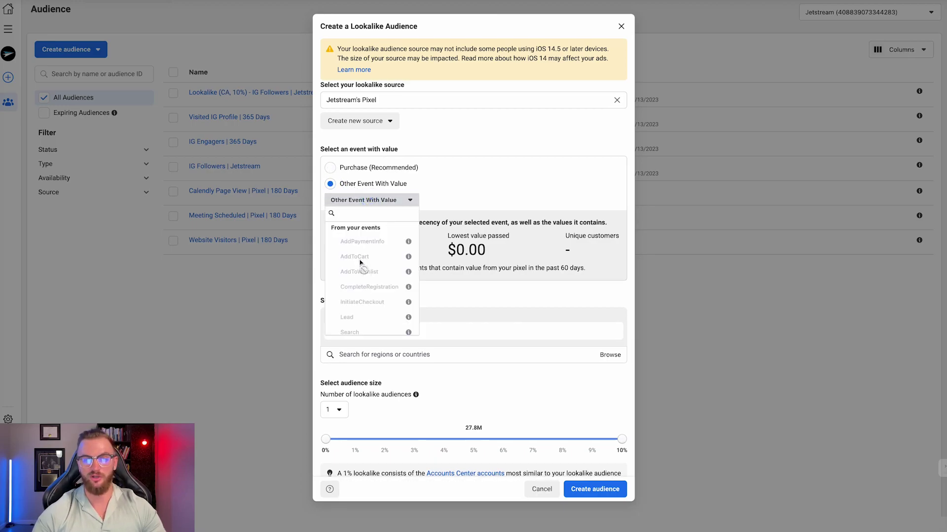
{"action": "scroll", "coordinate": [370, 306], "scroll_direction": "down", "scroll_amount": 1}
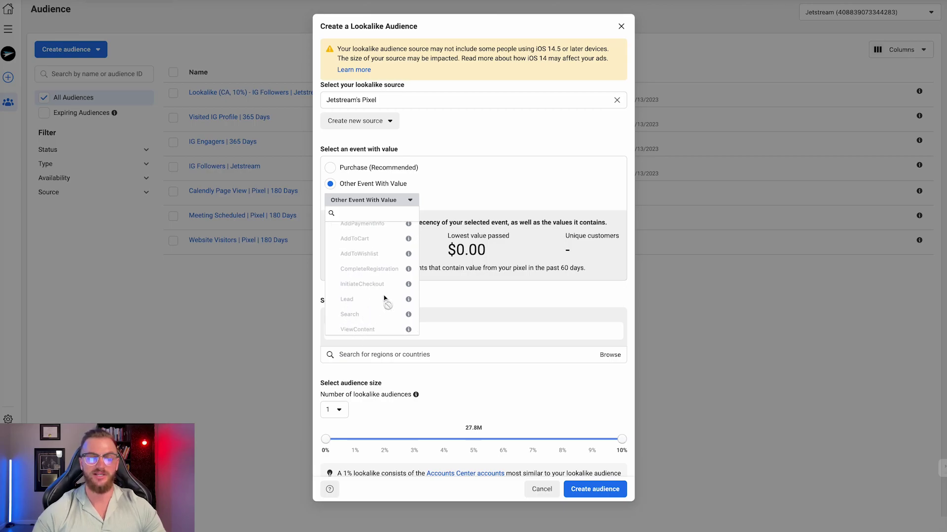
Step: Discard the lookalike audience and return to the campaign's ad sets list
{"action": "left_click", "coordinate": [621, 26]}
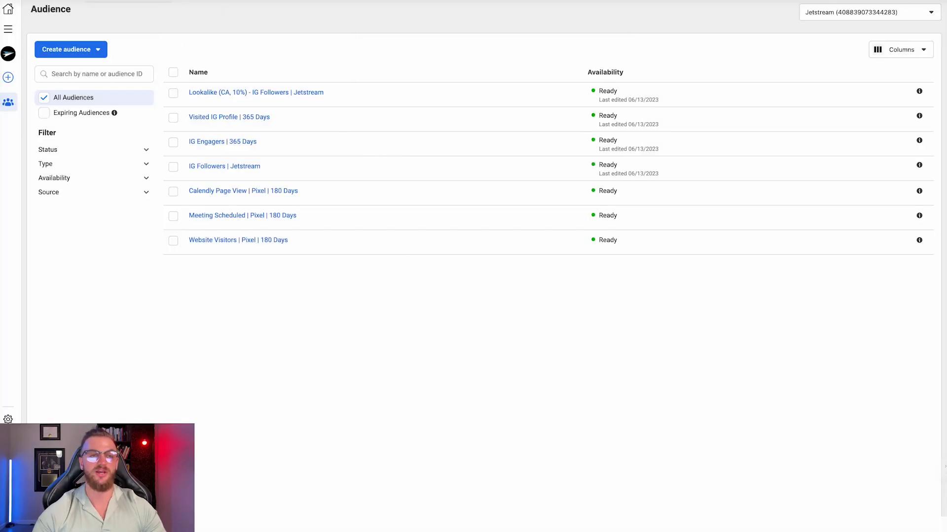
{"action": "left_click", "coordinate": [8, 29]}
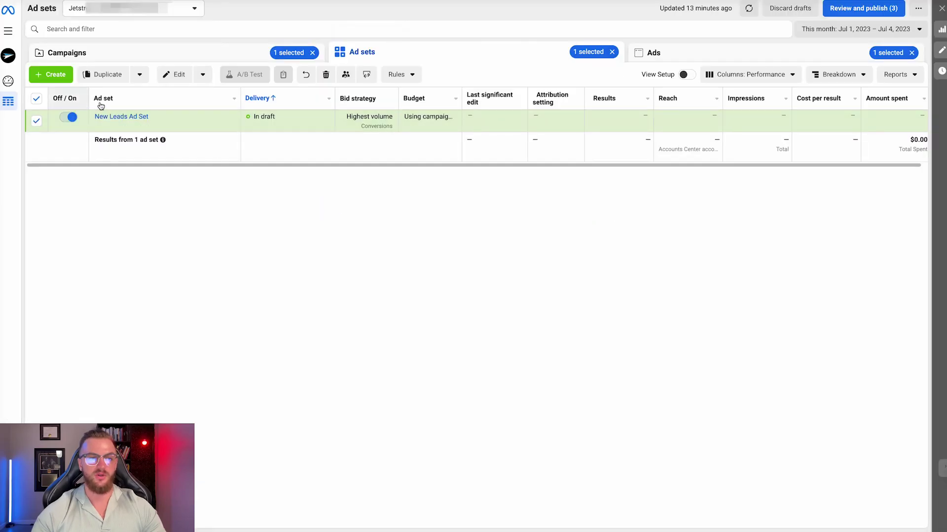
Step: Return to the campaigns list, enter the Prospecting | Canada campaign, and open its New Leads Ad Set for editing
{"action": "left_click", "coordinate": [231, 52]}
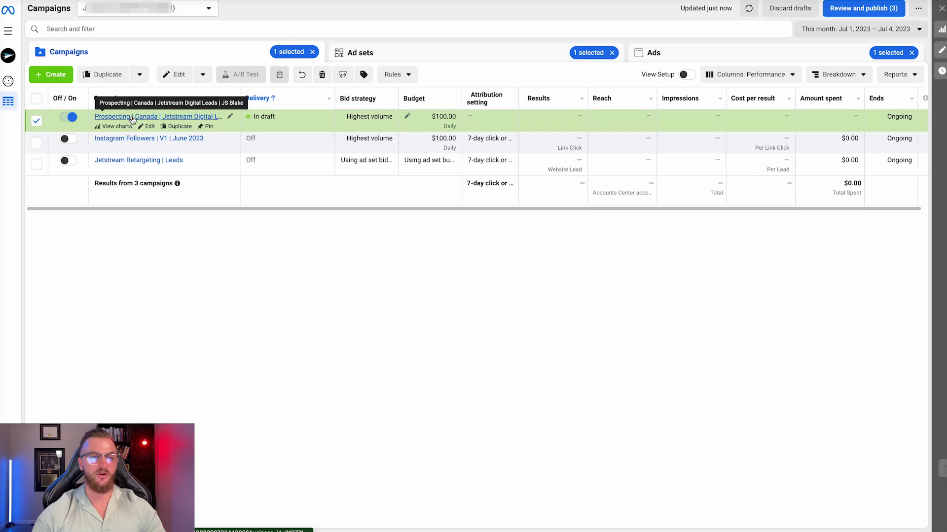
{"action": "left_click", "coordinate": [132, 118]}
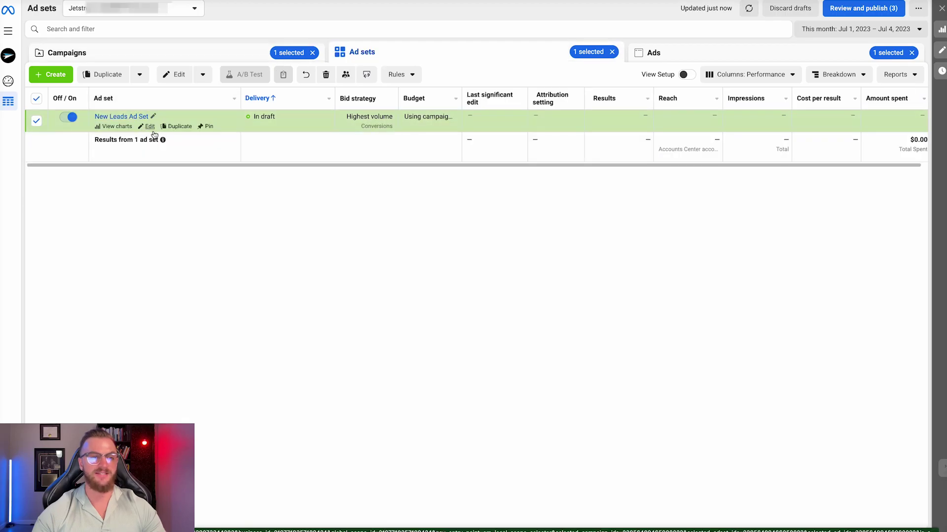
{"action": "left_click", "coordinate": [148, 128]}
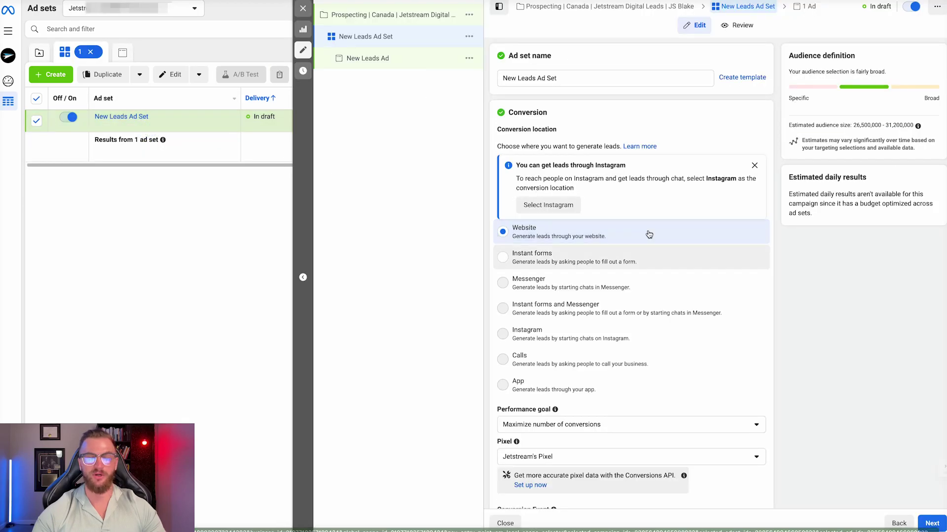
Step: Remove Canada from the ad set's audience locations
{"action": "scroll", "coordinate": [631, 207], "scroll_direction": "down", "scroll_amount": 20}
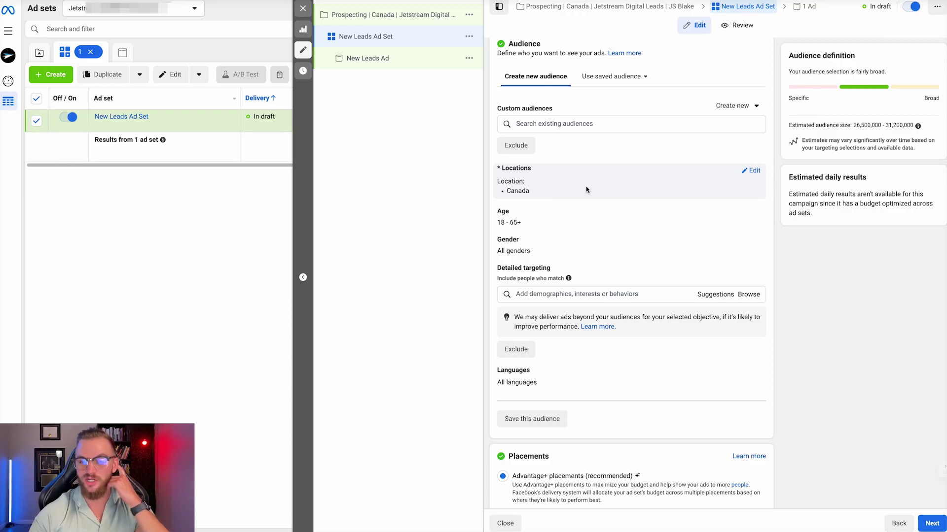
{"action": "left_click", "coordinate": [751, 170]}
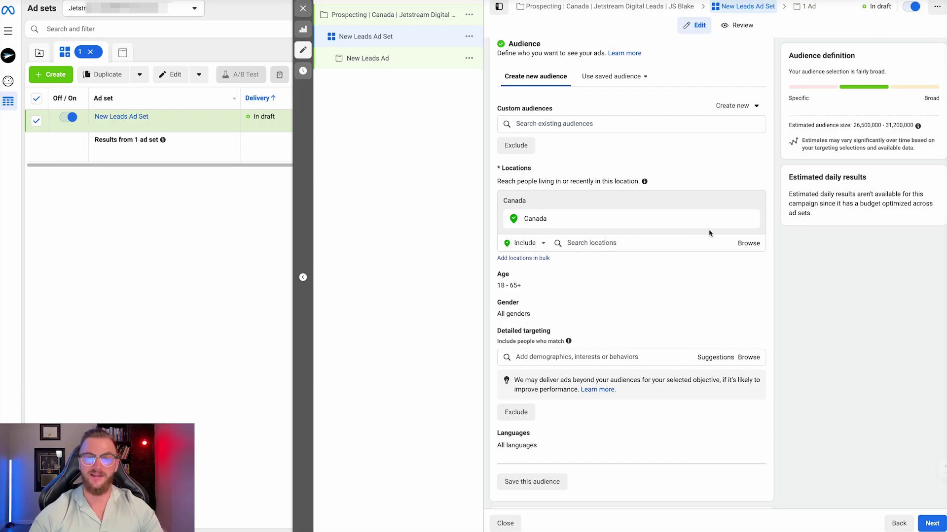
{"action": "left_click", "coordinate": [750, 219]}
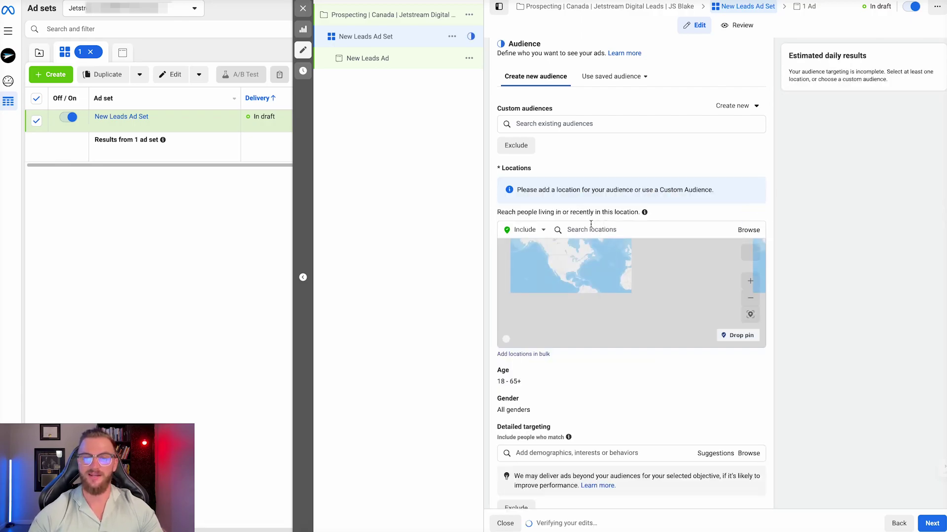
Step: Add the city of Winnipeg, Manitoba as the audience location with a radius of 10 mi
{"action": "left_click", "coordinate": [591, 229]}
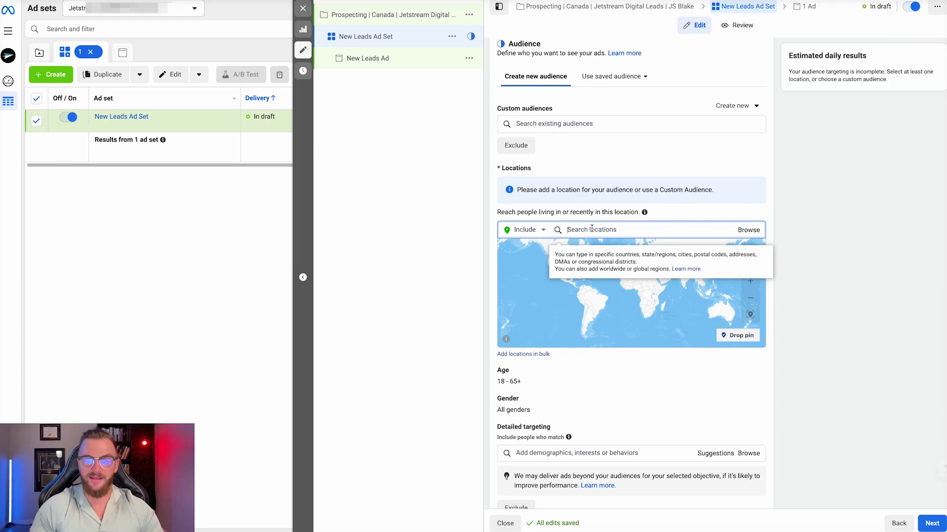
{"action": "type", "text": "winnipeg"}
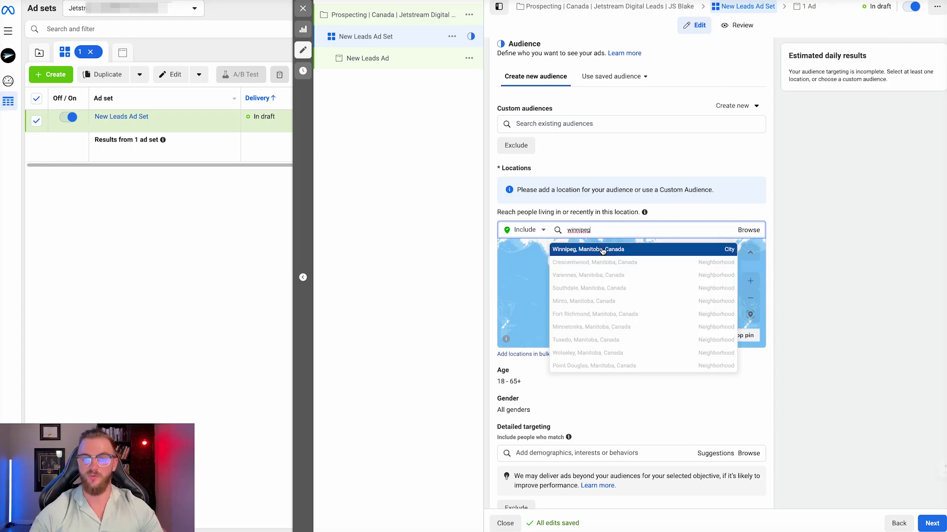
{"action": "left_click", "coordinate": [604, 249]}
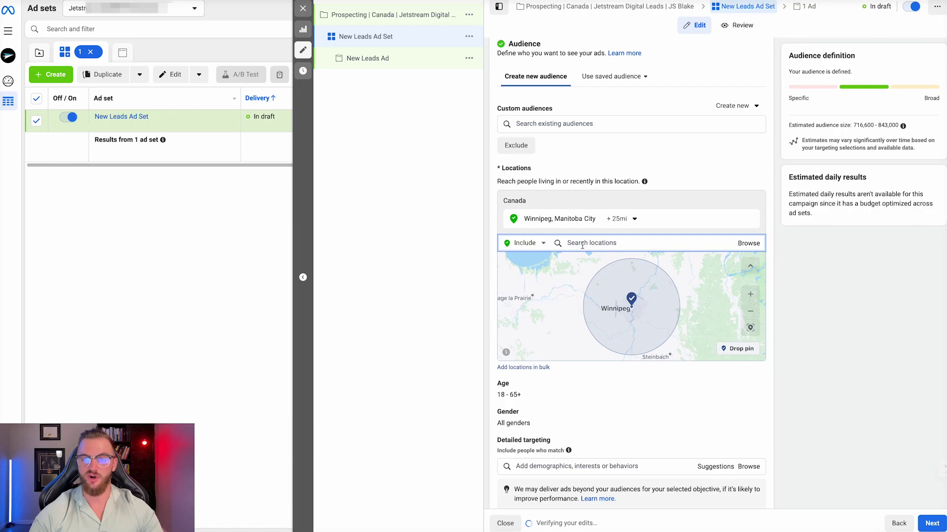
{"action": "left_click", "coordinate": [620, 219]}
{"action": "left_click_drag", "start_coordinate": [634, 284], "coordinate": [625, 281]}
{"action": "left_click", "coordinate": [651, 301]}
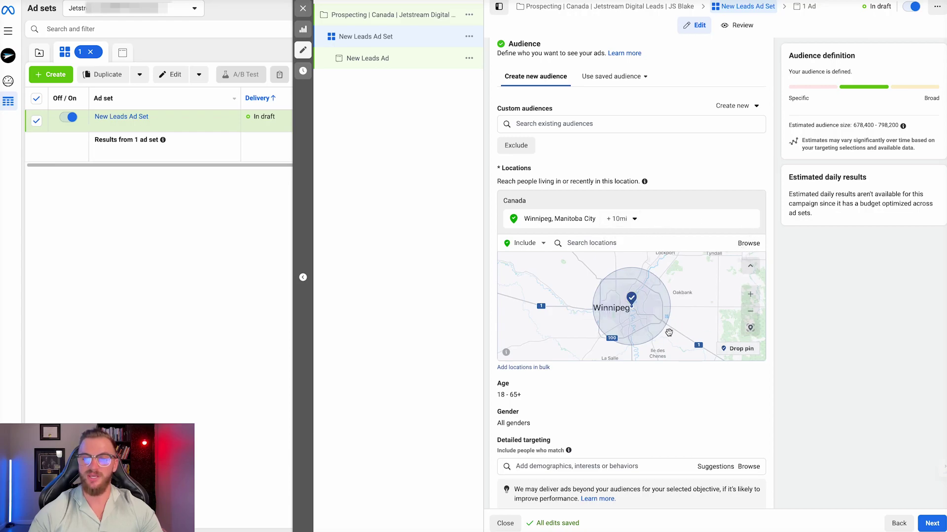
Step: Replace the Winnipeg city location with a pin dropped on the map in the Saint Vital area
{"action": "scroll", "coordinate": [668, 333], "scroll_direction": "up", "scroll_amount": 3}
{"action": "scroll", "coordinate": [599, 291], "scroll_direction": "down", "scroll_amount": 5}
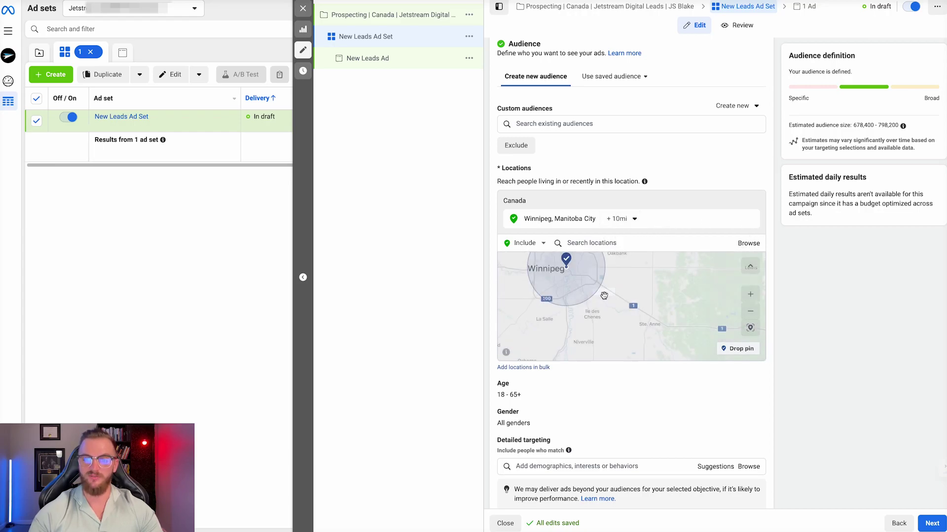
{"action": "scroll", "coordinate": [602, 295], "scroll_direction": "up", "scroll_amount": 2}
{"action": "scroll", "coordinate": [634, 321], "scroll_direction": "up", "scroll_amount": 5}
{"action": "scroll", "coordinate": [634, 321], "scroll_direction": "down", "scroll_amount": 4}
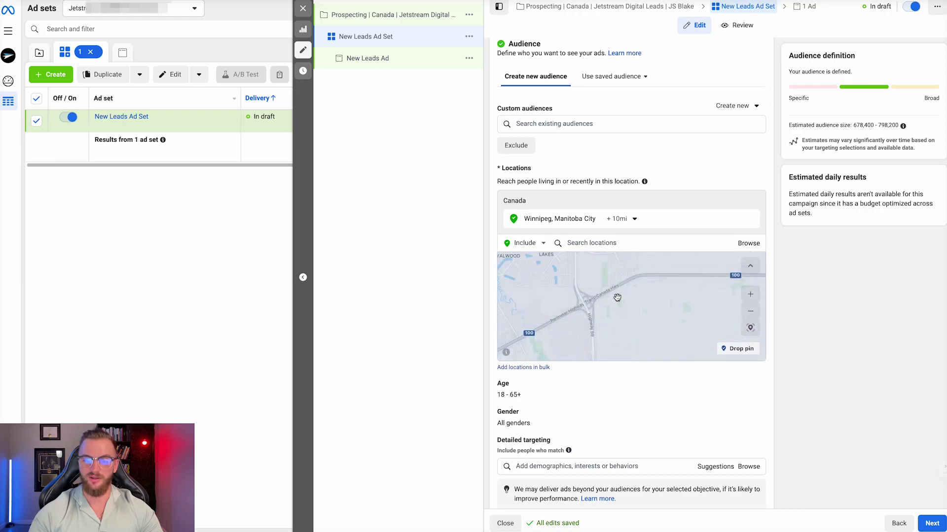
{"action": "left_click_drag", "start_coordinate": [498, 323], "coordinate": [583, 305]}
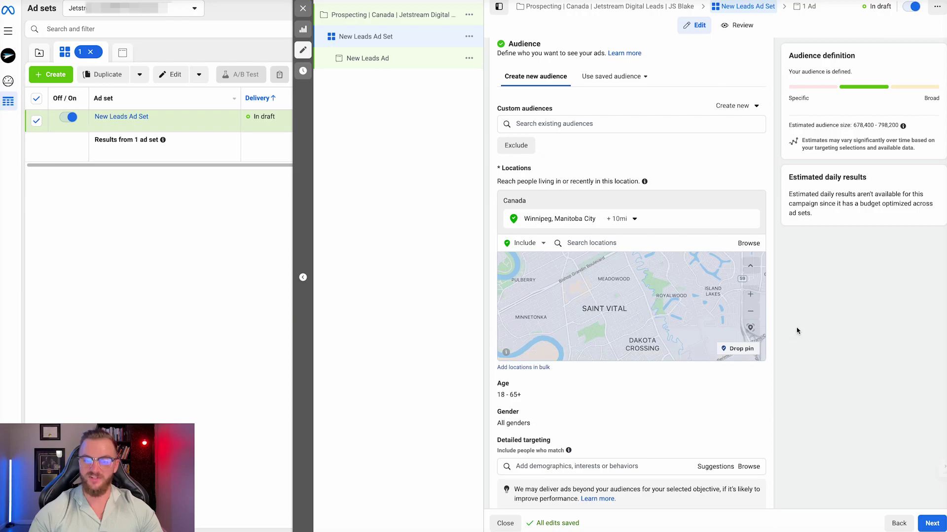
{"action": "left_click", "coordinate": [745, 349]}
{"action": "left_click", "coordinate": [606, 316]}
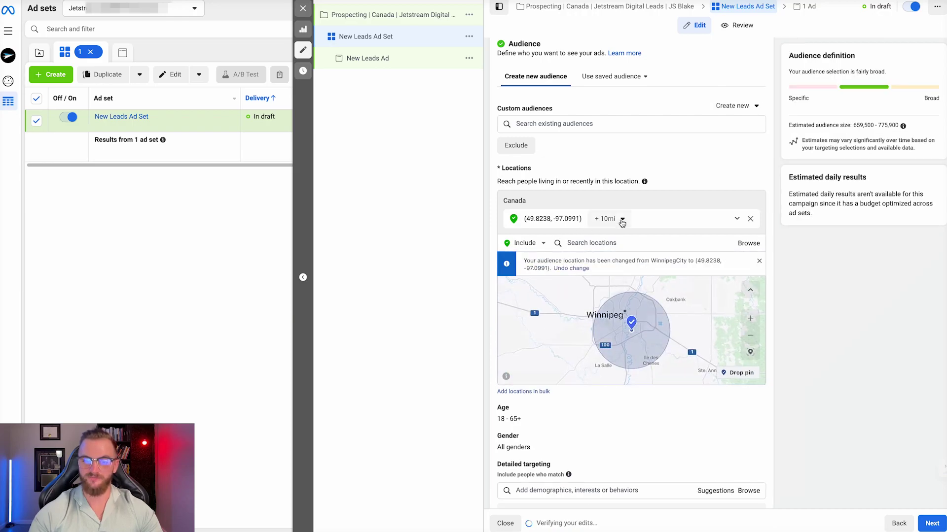
Step: Try a 7 mi radius around the pinned location and set it to 3 mi
{"action": "left_click", "coordinate": [619, 218]}
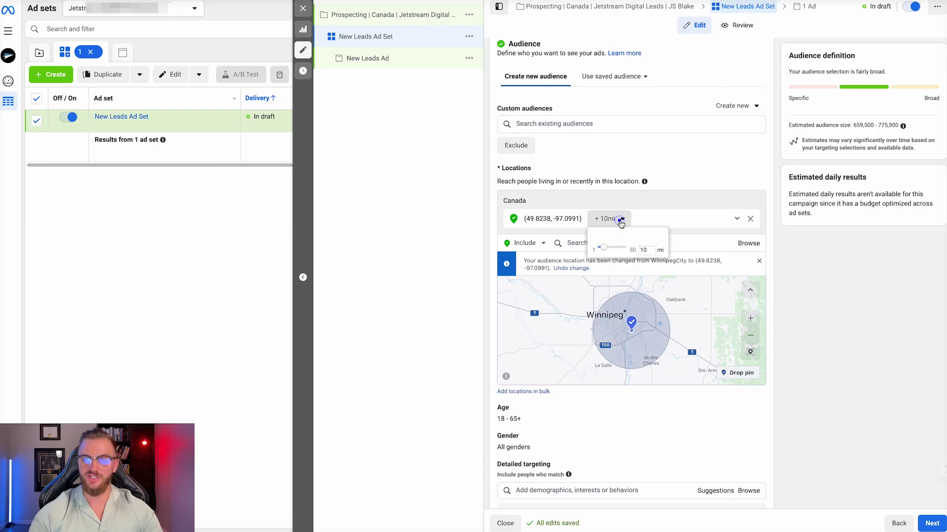
{"action": "left_click_drag", "start_coordinate": [600, 247], "coordinate": [602, 249]}
{"action": "left_click", "coordinate": [707, 346]}
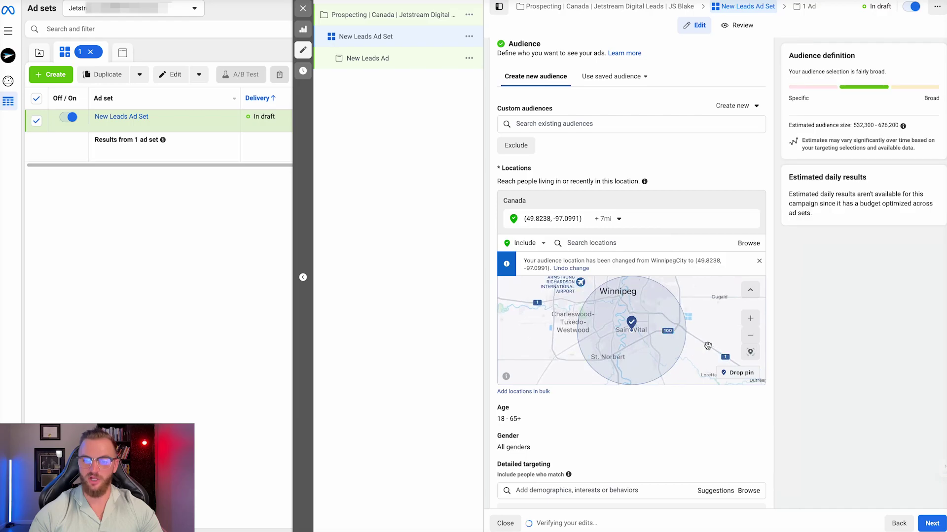
{"action": "left_click", "coordinate": [614, 218]}
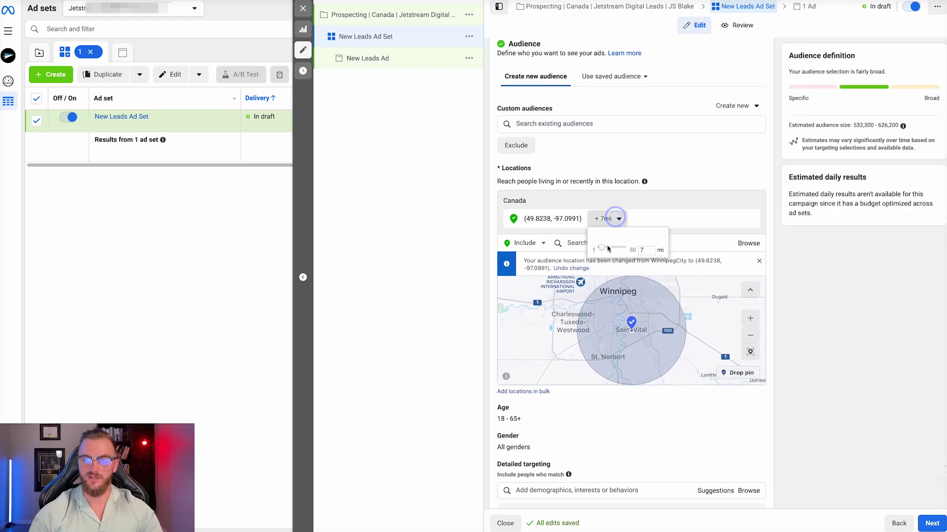
{"action": "left_click_drag", "start_coordinate": [602, 249], "coordinate": [602, 249]}
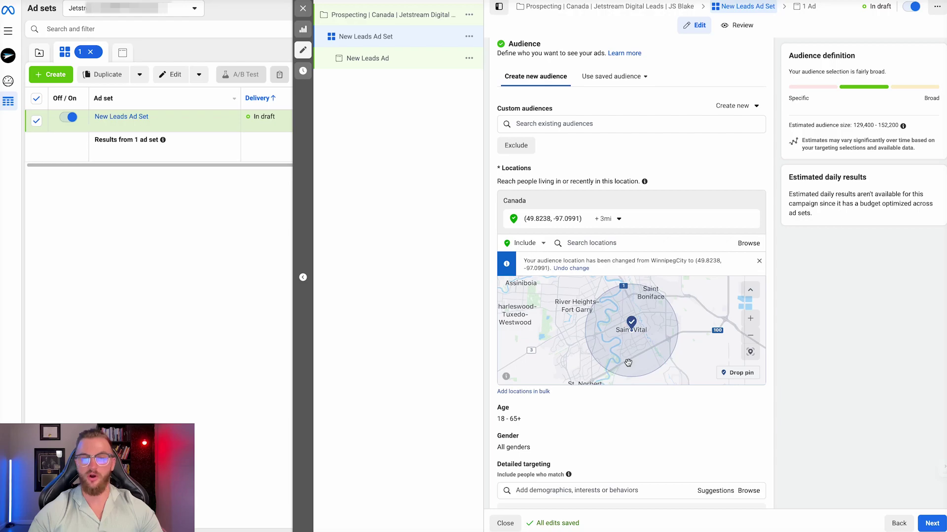
Step: Browse the location choices under Countries, Regions and Saved Locations
{"action": "left_click", "coordinate": [586, 243]}
{"action": "left_click", "coordinate": [547, 263]}
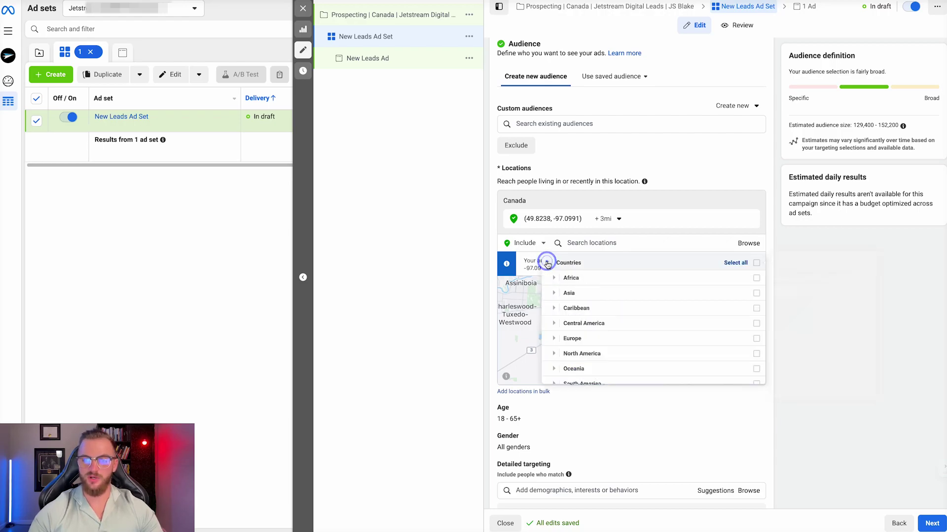
{"action": "left_click", "coordinate": [547, 263]}
{"action": "left_click", "coordinate": [550, 279]}
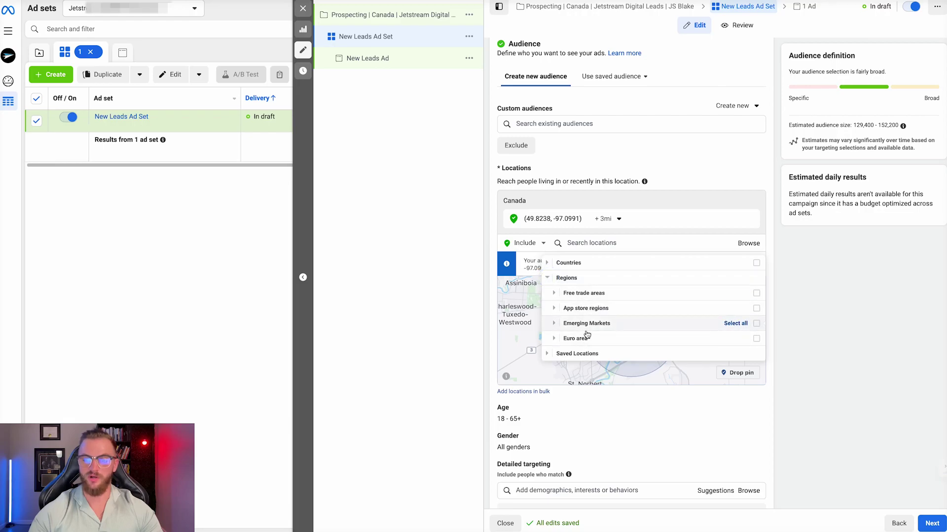
{"action": "left_click", "coordinate": [547, 278]}
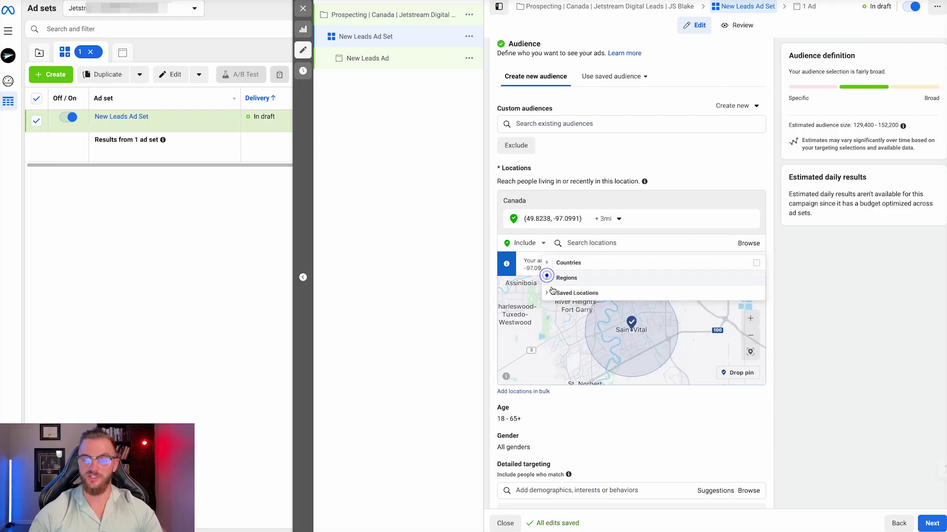
{"action": "left_click", "coordinate": [549, 294]}
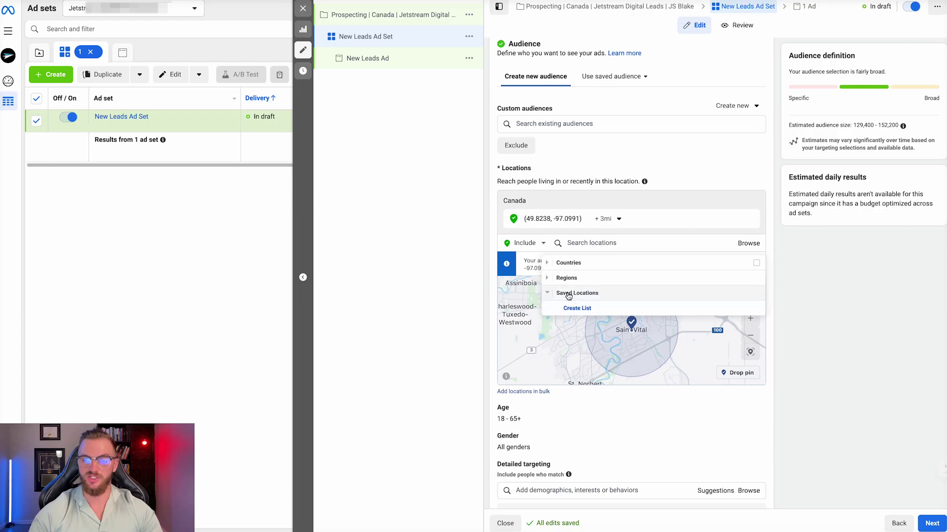
{"action": "left_click", "coordinate": [547, 295]}
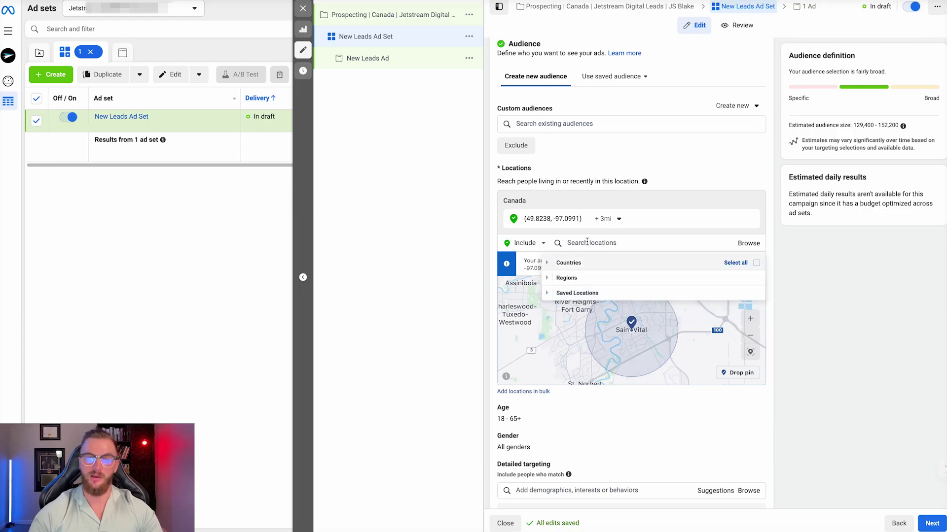
Step: Replace the pinned location with a street address in Hermosa Beach, California
{"action": "left_click", "coordinate": [750, 219]}
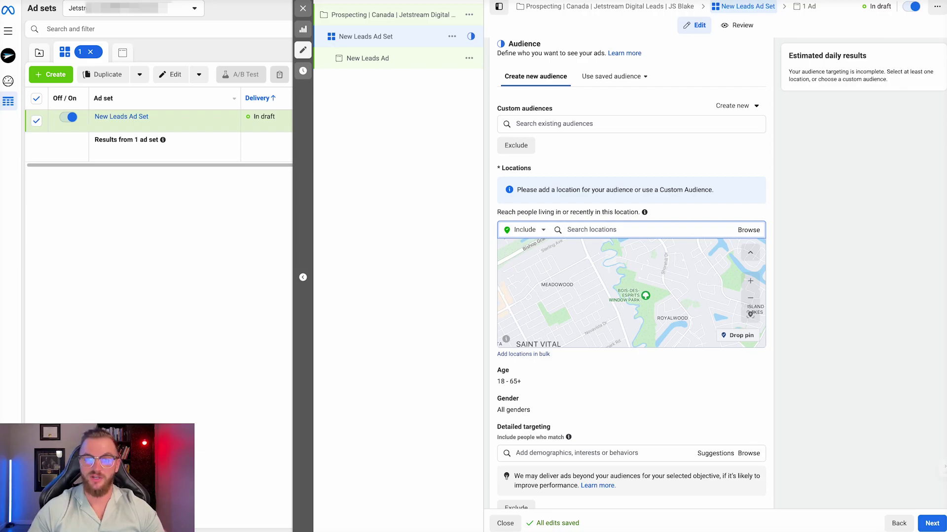
{"action": "type", "text": "123 p"}
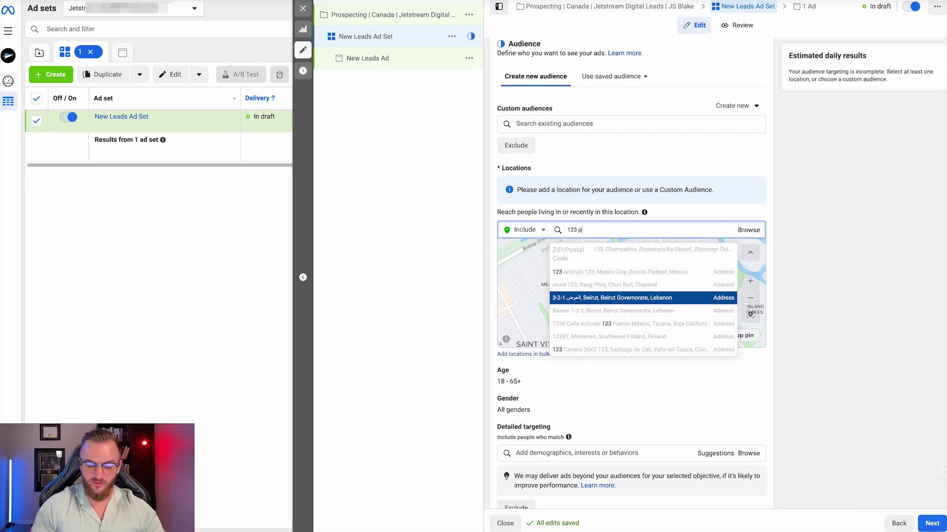
{"action": "key", "text": "BackSpace"}
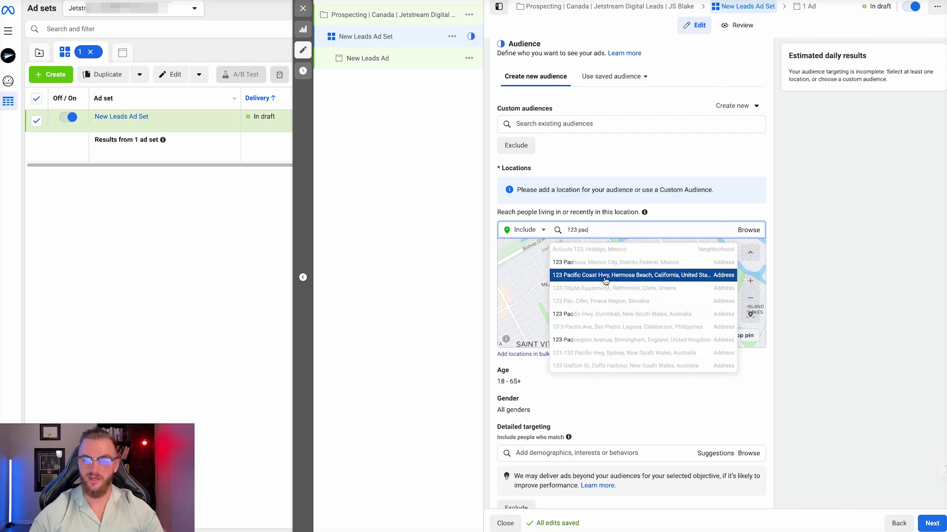
{"action": "left_click", "coordinate": [605, 279]}
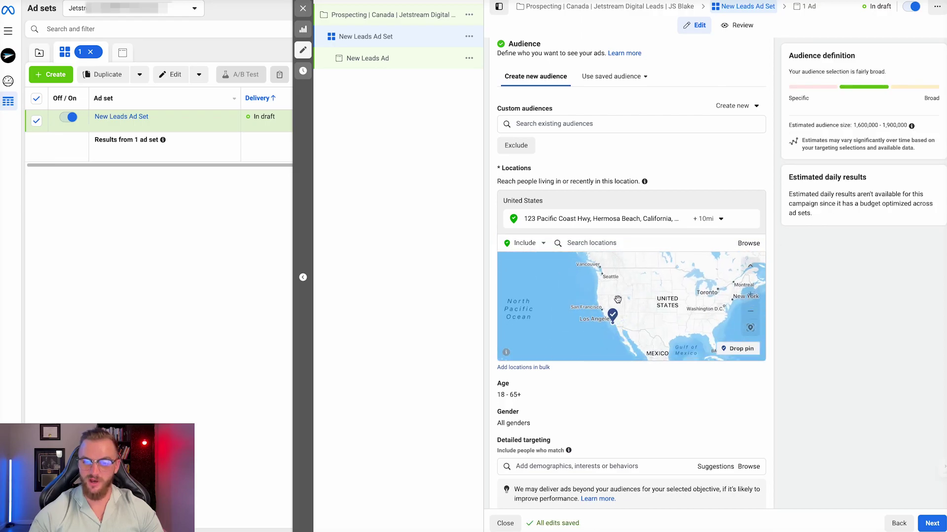
Step: Check the area around the street address on the map and replace that location with United States
{"action": "scroll", "coordinate": [617, 299], "scroll_direction": "down", "scroll_amount": 5}
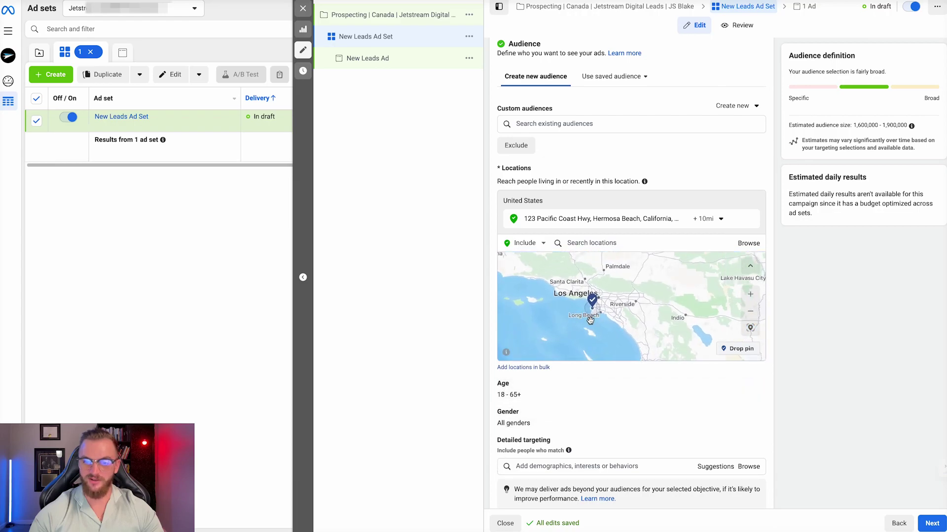
{"action": "scroll", "coordinate": [590, 321], "scroll_direction": "up", "scroll_amount": 5}
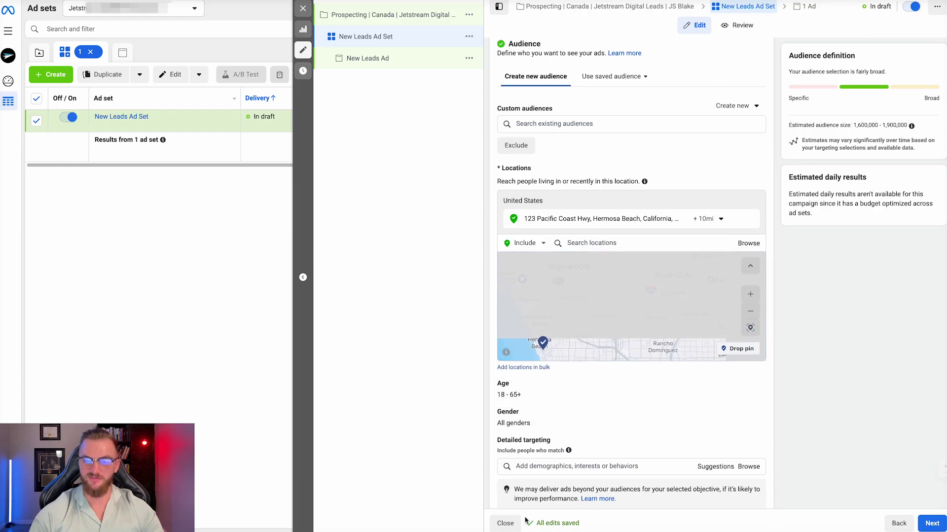
{"action": "scroll", "coordinate": [618, 319], "scroll_direction": "down", "scroll_amount": 3}
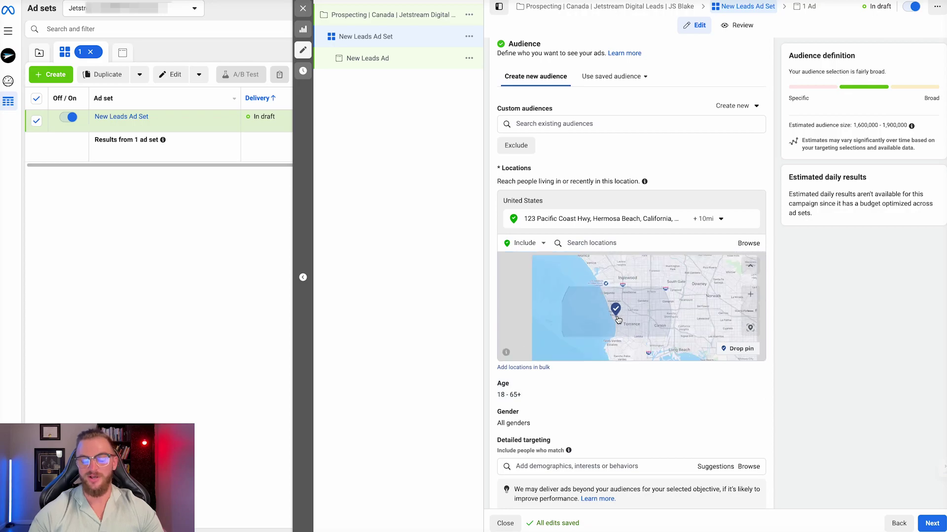
{"action": "scroll", "coordinate": [618, 319], "scroll_direction": "up", "scroll_amount": 4}
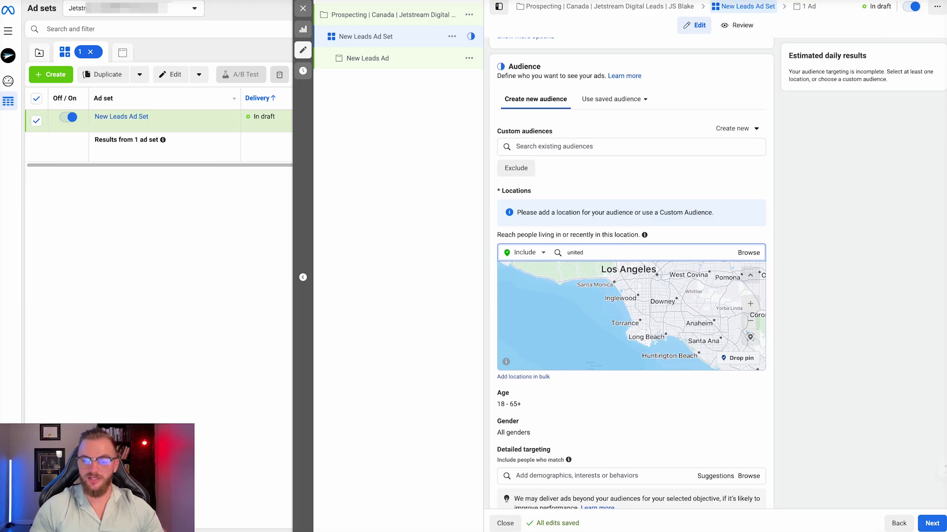
{"action": "key", "text": "Return"}
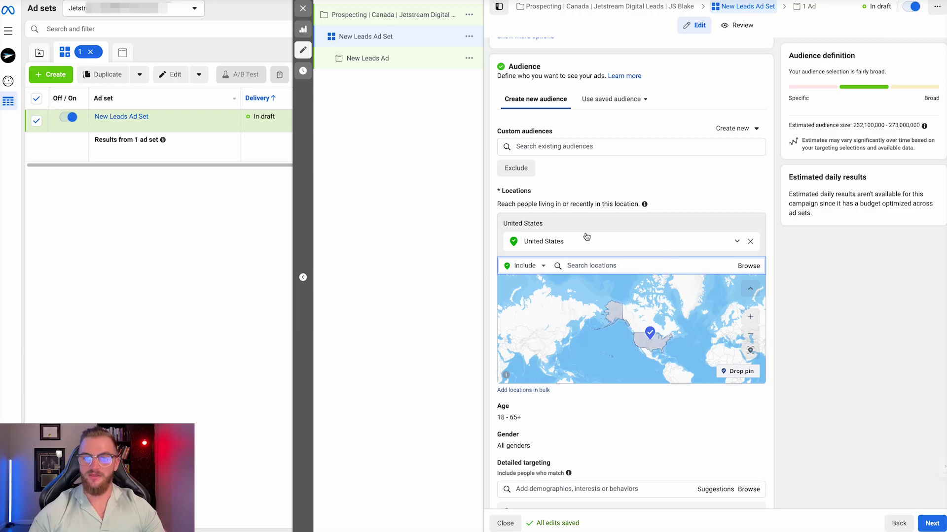
Step: Set the audience's age range to 25–50
{"action": "scroll", "coordinate": [770, 337], "scroll_direction": "down", "scroll_amount": 2}
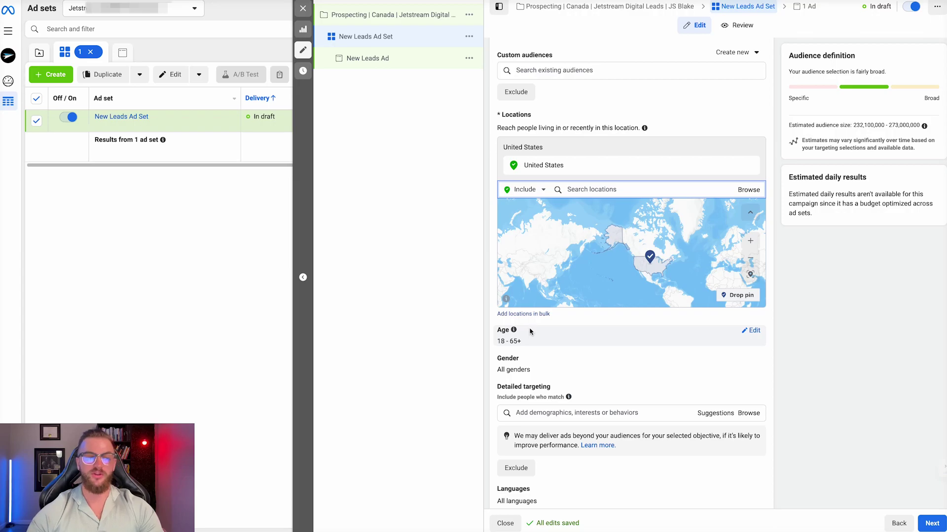
{"action": "left_click", "coordinate": [754, 331]}
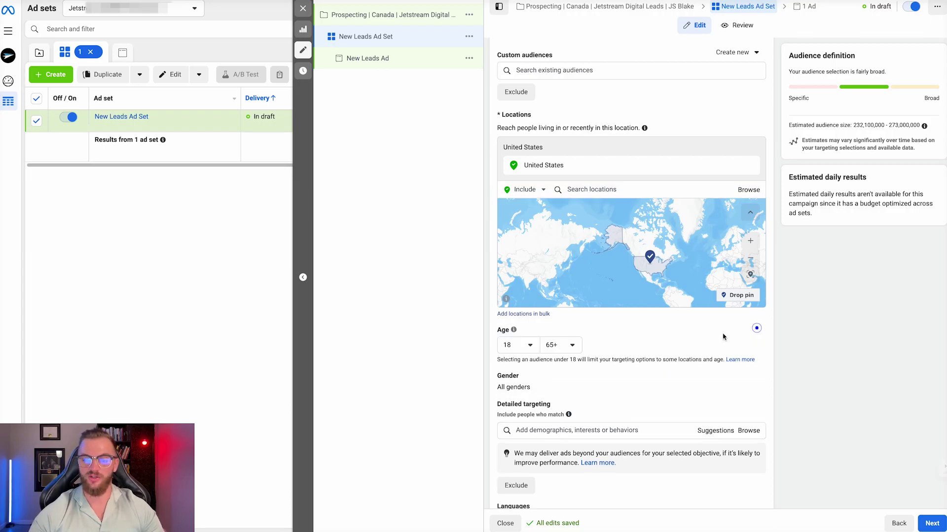
{"action": "left_click", "coordinate": [517, 345]}
{"action": "scroll", "coordinate": [520, 419], "scroll_direction": "down", "scroll_amount": 2}
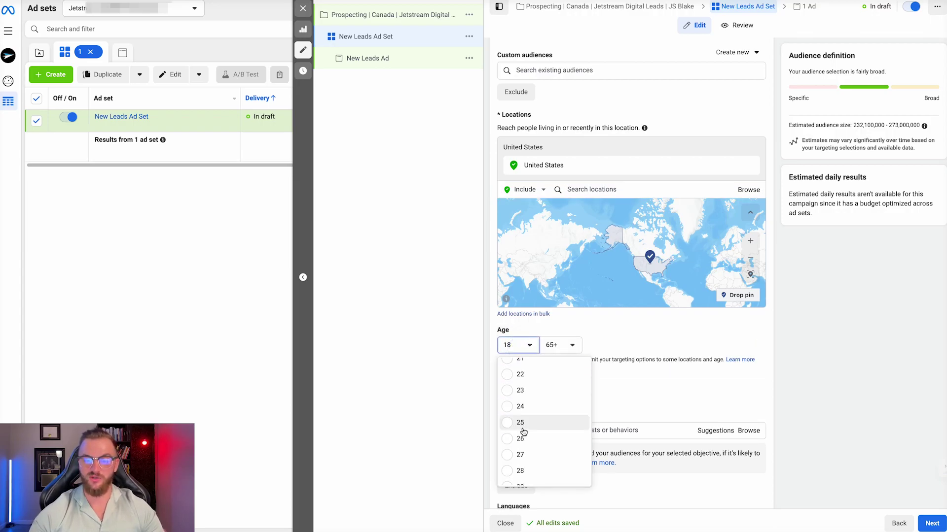
{"action": "left_click", "coordinate": [523, 431]}
{"action": "left_click", "coordinate": [559, 345]}
{"action": "scroll", "coordinate": [569, 419], "scroll_direction": "up", "scroll_amount": 3}
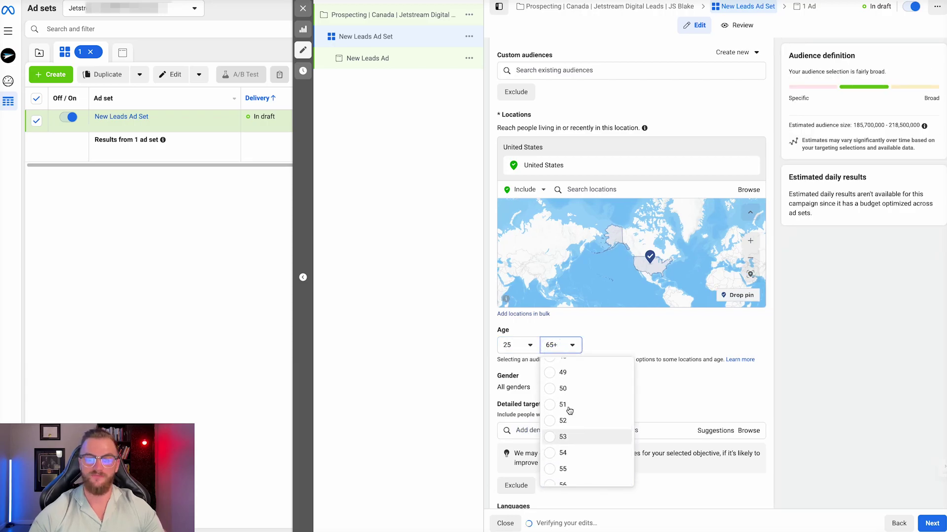
{"action": "left_click", "coordinate": [563, 390]}
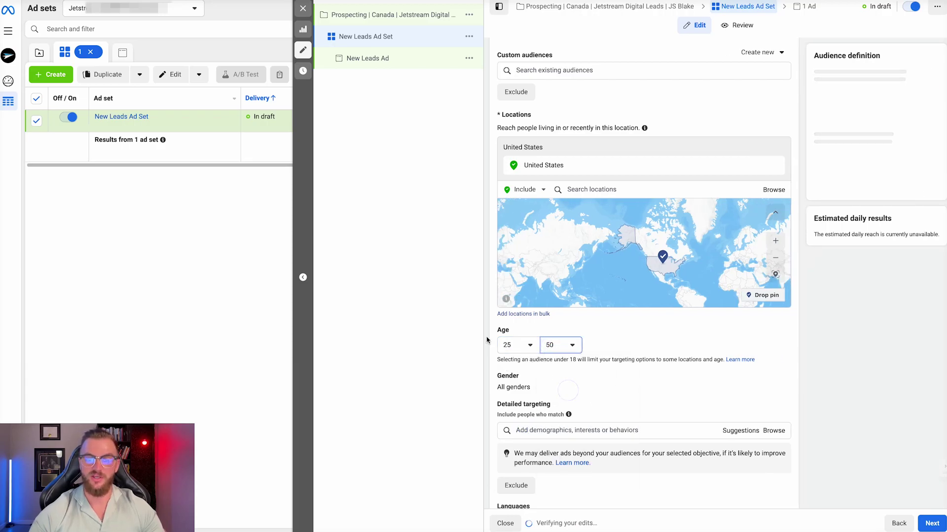
Step: Restore the audience's age range to 18–65+
{"action": "left_click", "coordinate": [527, 350]}
{"action": "scroll", "coordinate": [525, 399], "scroll_direction": "up", "scroll_amount": 3}
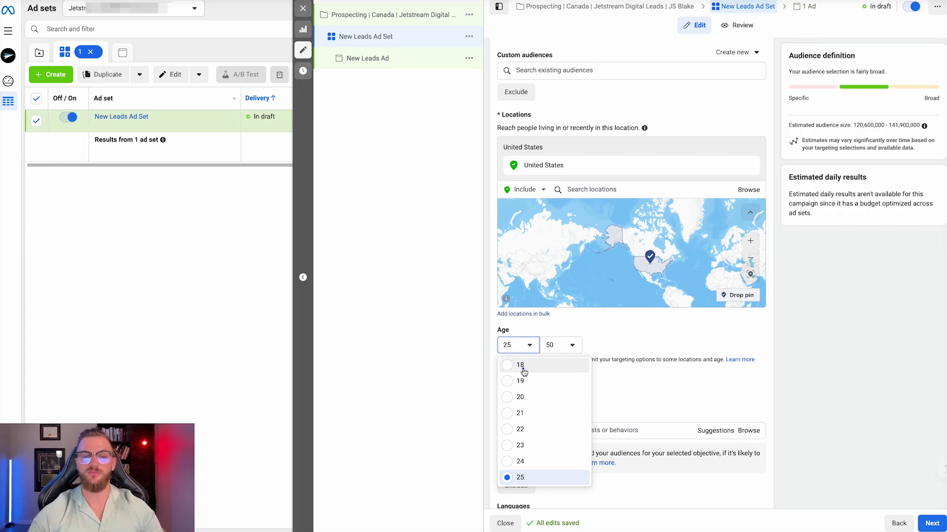
{"action": "left_click", "coordinate": [521, 368]}
{"action": "left_click", "coordinate": [557, 347]}
{"action": "scroll", "coordinate": [574, 406], "scroll_direction": "down", "scroll_amount": 3}
{"action": "scroll", "coordinate": [574, 406], "scroll_direction": "down", "scroll_amount": 2}
{"action": "left_click", "coordinate": [564, 478]}
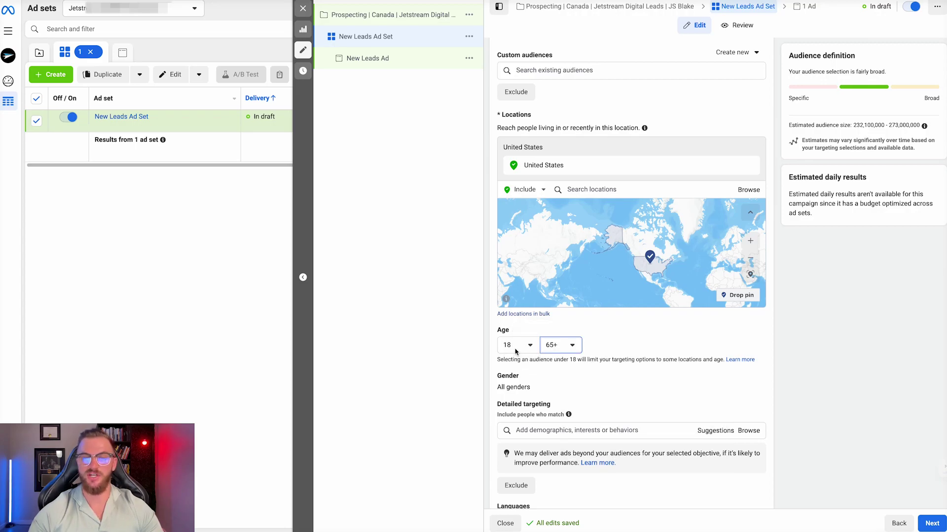
Step: Try the Women and Men options for the audience's gender and set it back to All
{"action": "scroll", "coordinate": [530, 343], "scroll_direction": "down", "scroll_amount": 1}
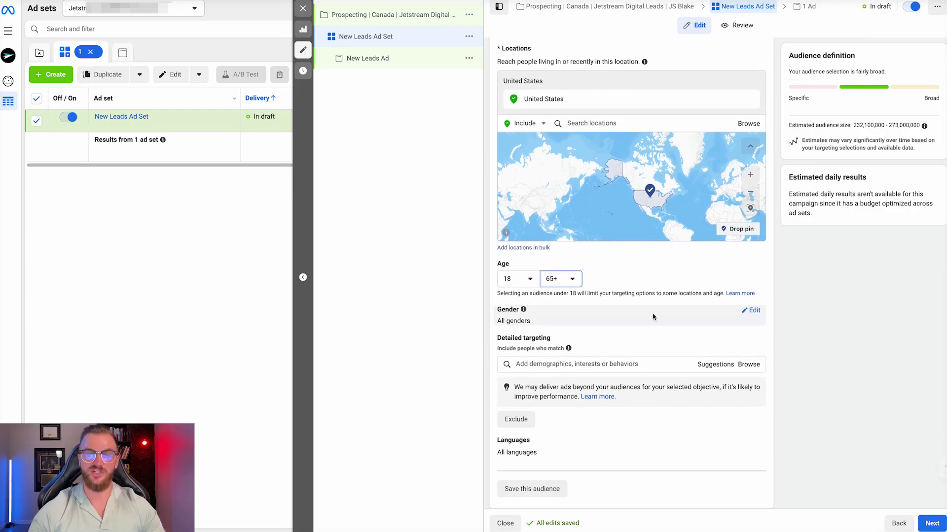
{"action": "left_click", "coordinate": [750, 310]}
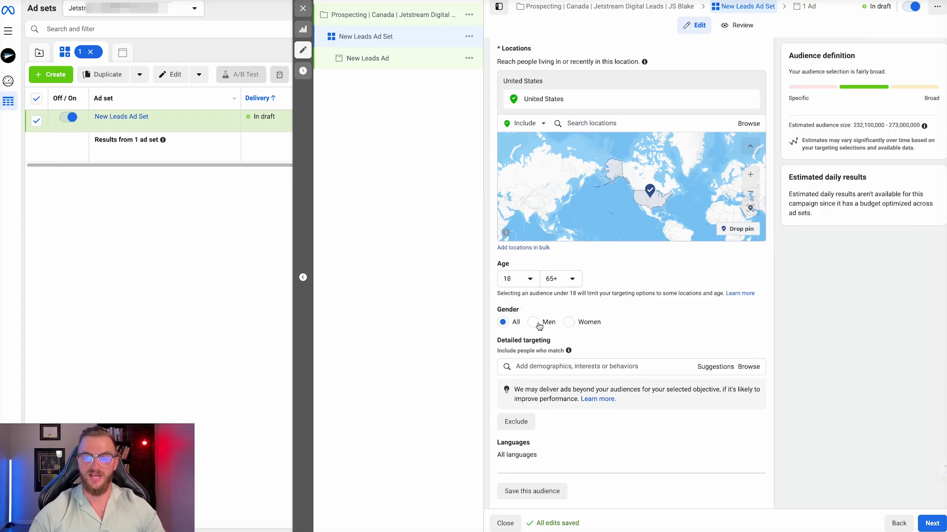
{"action": "left_click", "coordinate": [567, 323]}
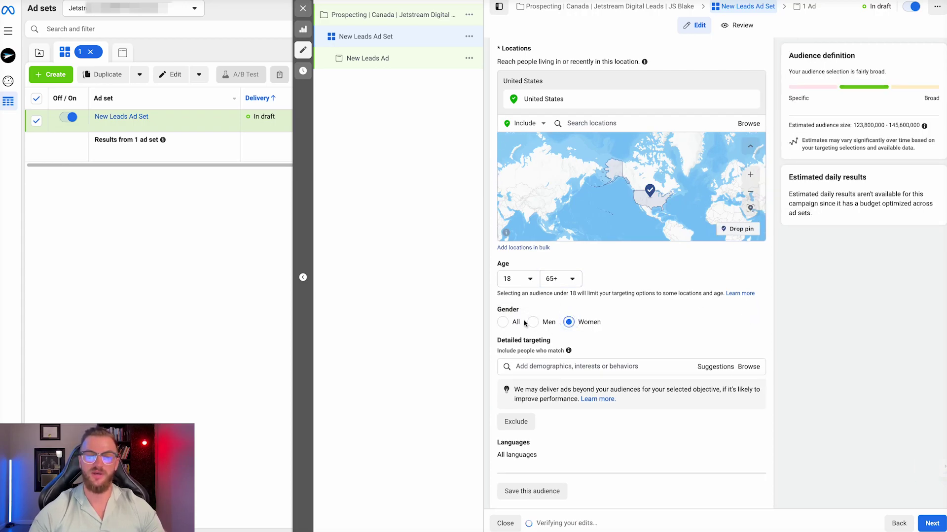
{"action": "left_click", "coordinate": [548, 324]}
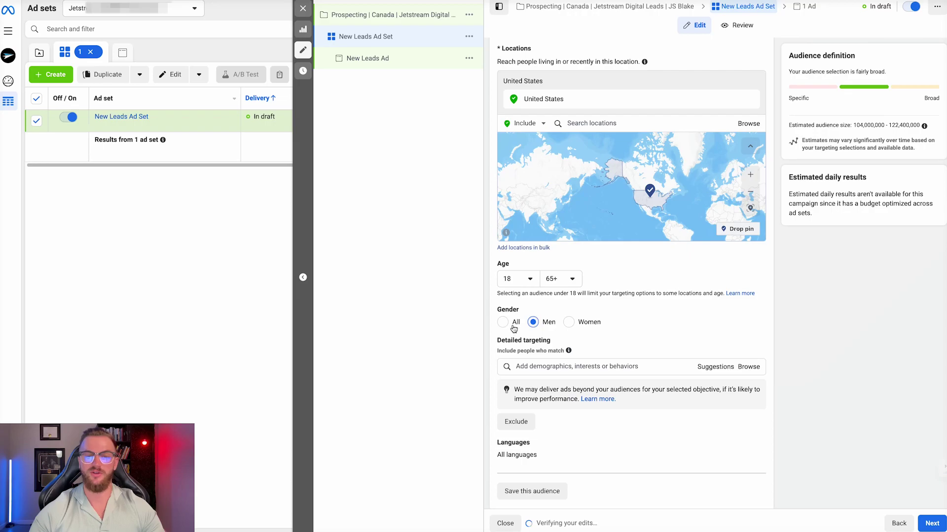
{"action": "left_click", "coordinate": [509, 324]}
Step: Browse the detailed targeting demographics and examine the education level options under Education
{"action": "scroll", "coordinate": [528, 306], "scroll_direction": "down", "scroll_amount": 2}
{"action": "left_click", "coordinate": [542, 279]}
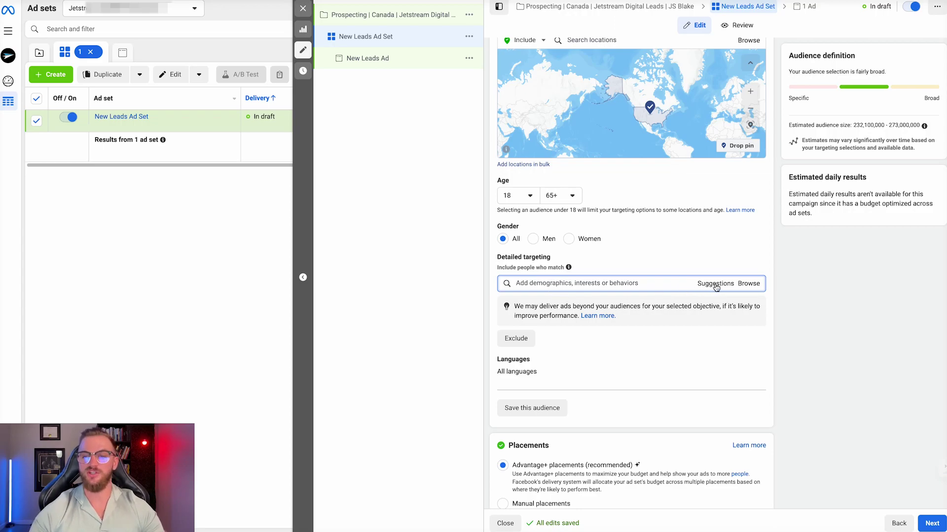
{"action": "left_click", "coordinate": [756, 288]}
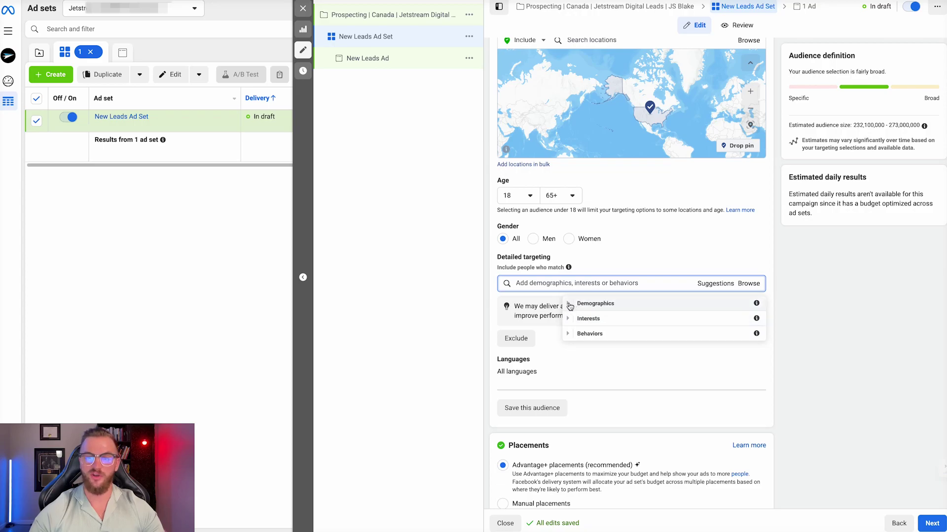
{"action": "left_click", "coordinate": [568, 304]}
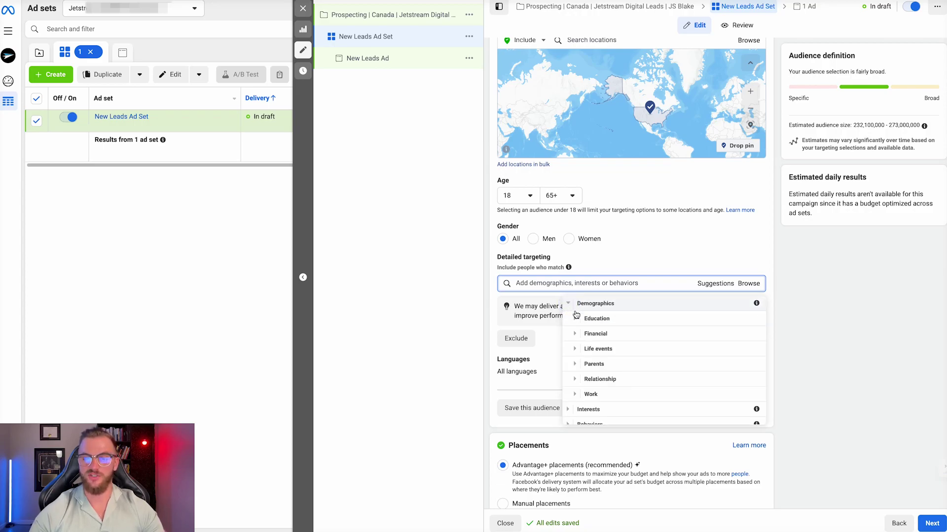
{"action": "left_click", "coordinate": [574, 319]}
{"action": "left_click", "coordinate": [583, 321]}
{"action": "scroll", "coordinate": [630, 392], "scroll_direction": "down", "scroll_amount": 1}
{"action": "scroll", "coordinate": [629, 397], "scroll_direction": "down", "scroll_amount": 1}
{"action": "scroll", "coordinate": [628, 399], "scroll_direction": "up", "scroll_amount": 3}
Step: Search the Education fields of study for "phy", clear the search and return to the demographics list
{"action": "left_click", "coordinate": [583, 335]}
{"action": "scroll", "coordinate": [583, 335], "scroll_direction": "down", "scroll_amount": 1}
{"action": "left_click", "coordinate": [612, 335]}
{"action": "left_click", "coordinate": [604, 305]}
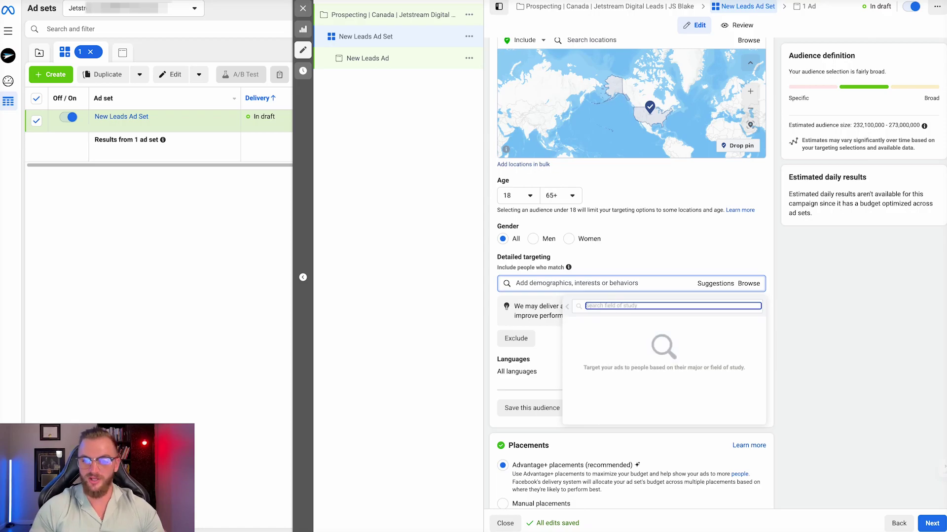
{"action": "type", "text": "phy"}
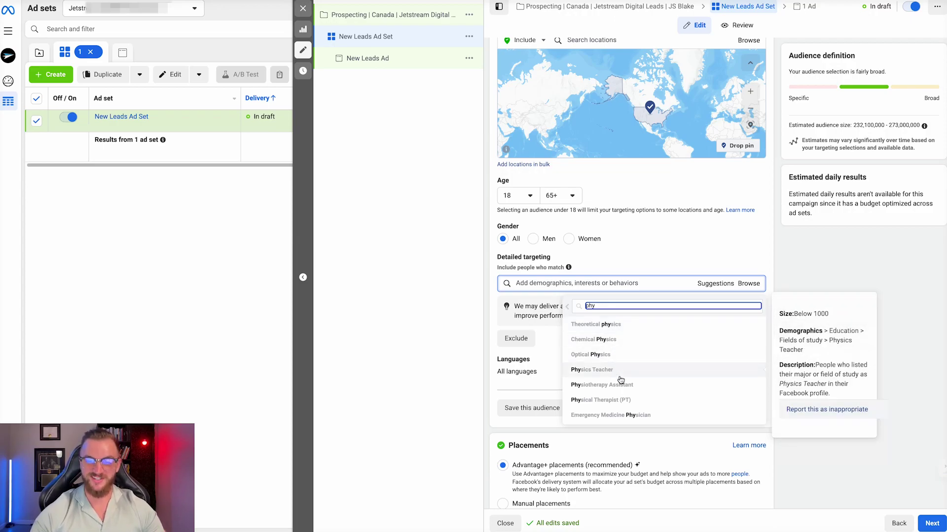
{"action": "key", "text": "BackSpace"}
{"action": "key", "text": "BackSpace"}
{"action": "key", "text": "BackSpace"}
{"action": "left_click", "coordinate": [570, 306]}
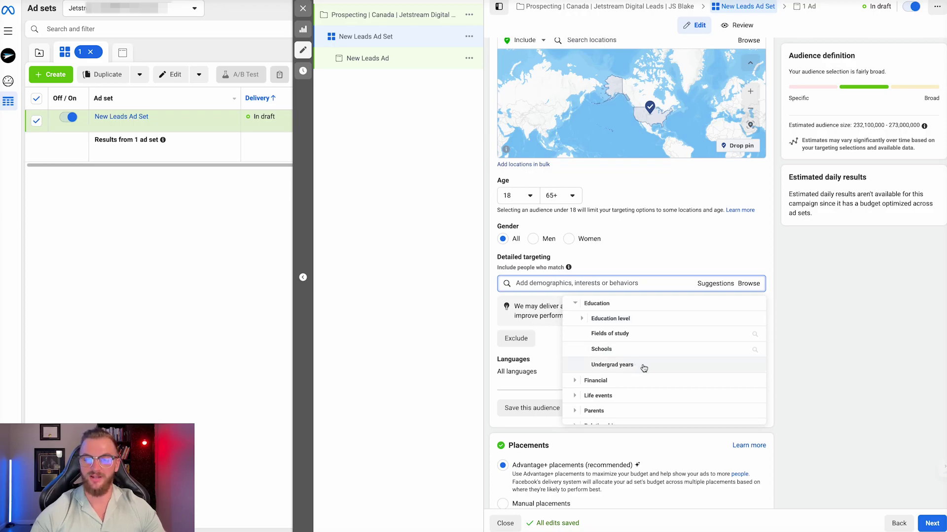
Step: Examine the household income options under the Financial demographics
{"action": "left_click", "coordinate": [577, 380]}
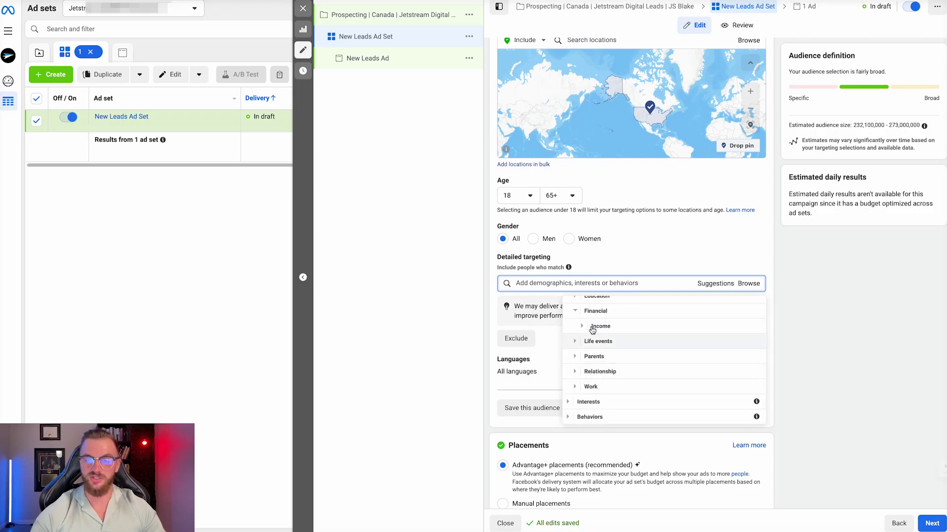
{"action": "left_click", "coordinate": [597, 327]}
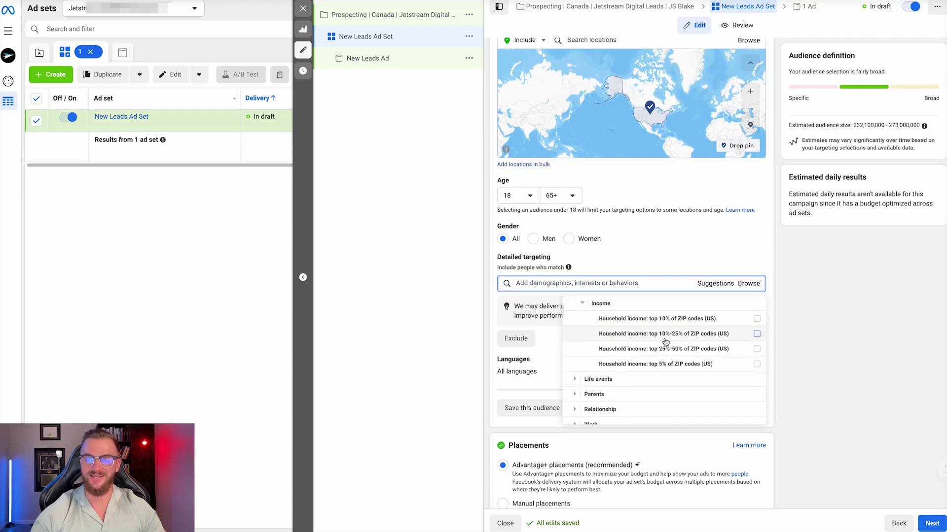
Step: Review the Life events options under Demographics in the detailed targeting list, including the new relationship and newly engaged audiences
{"action": "left_click", "coordinate": [582, 304]}
{"action": "left_click", "coordinate": [573, 343]}
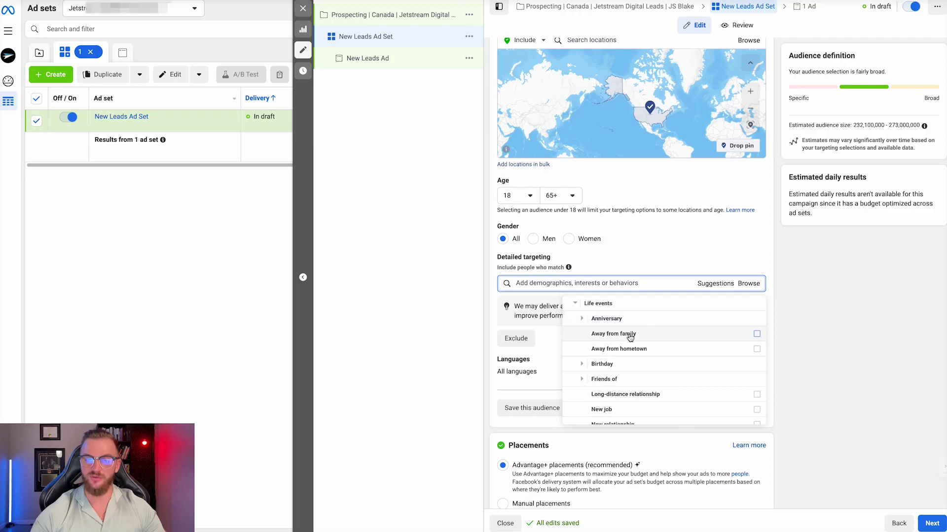
{"action": "scroll", "coordinate": [613, 371], "scroll_direction": "down", "scroll_amount": 3}
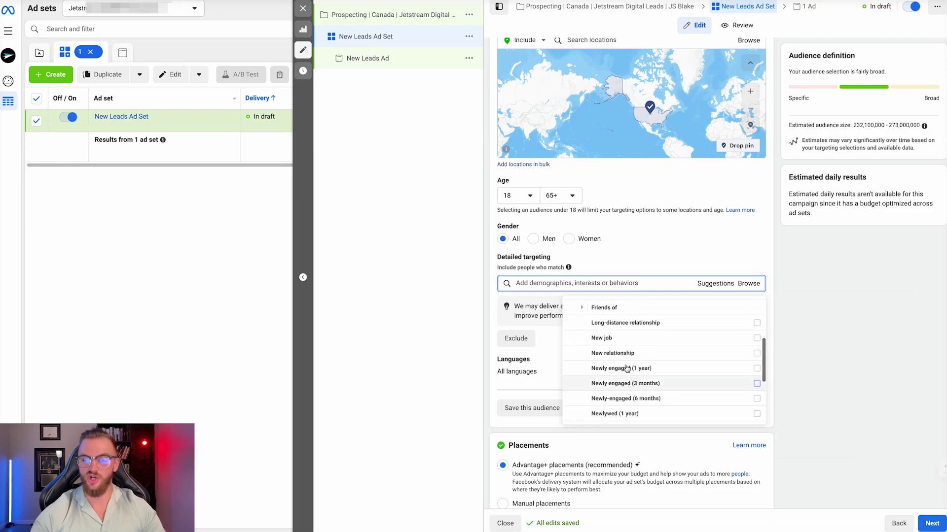
{"action": "mouse_move", "coordinate": [631, 374]}
{"action": "scroll", "coordinate": [628, 365], "scroll_direction": "down", "scroll_amount": 1}
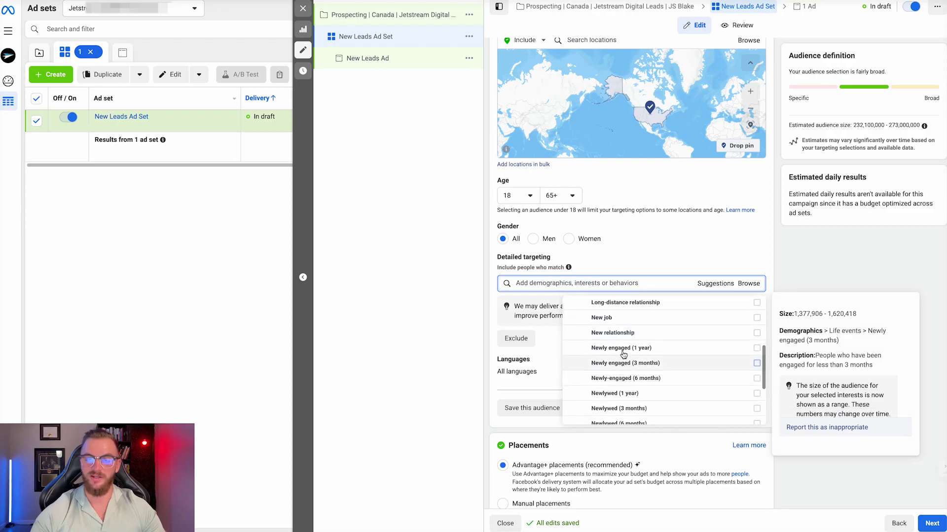
{"action": "scroll", "coordinate": [627, 375], "scroll_direction": "down", "scroll_amount": 3}
{"action": "scroll", "coordinate": [631, 391], "scroll_direction": "up", "scroll_amount": 5}
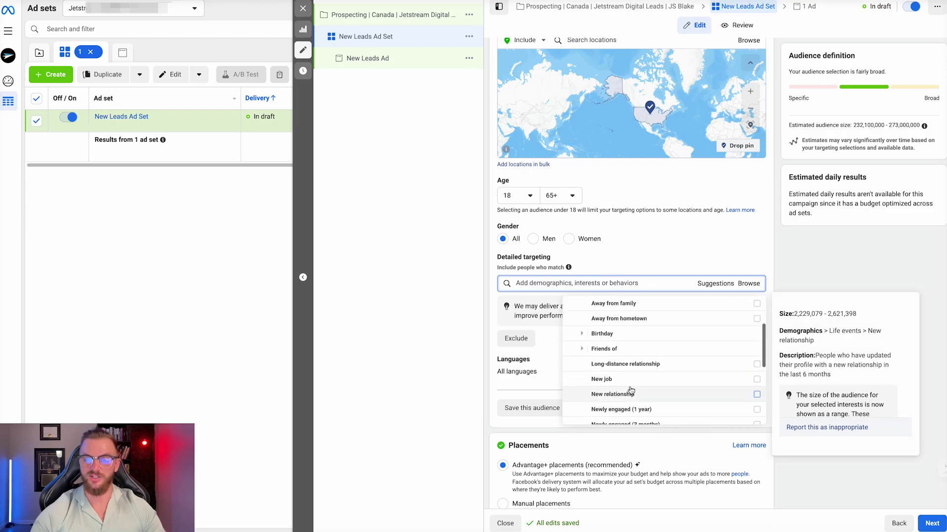
{"action": "scroll", "coordinate": [611, 380], "scroll_direction": "up", "scroll_amount": 6}
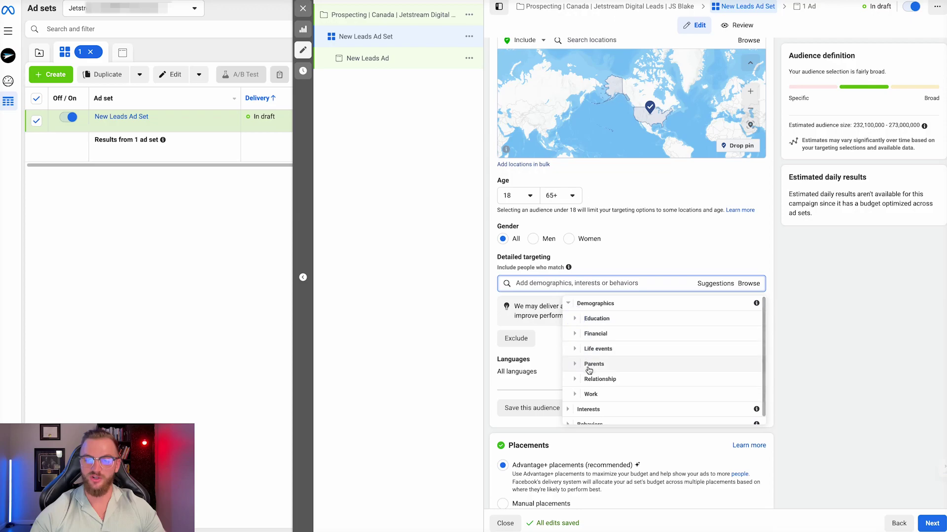
Step: Review the All parents targeting options by child age group under the Parents demographics
{"action": "left_click", "coordinate": [575, 365]}
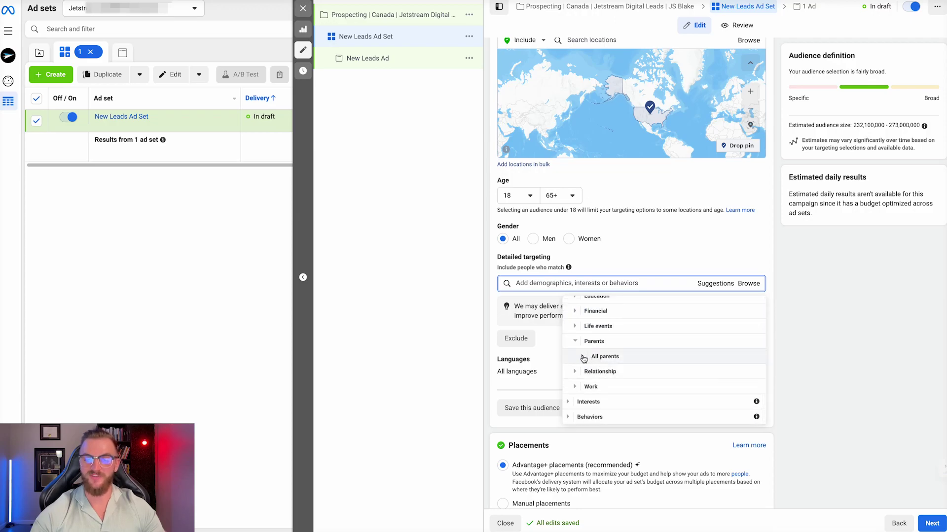
{"action": "left_click", "coordinate": [582, 356]}
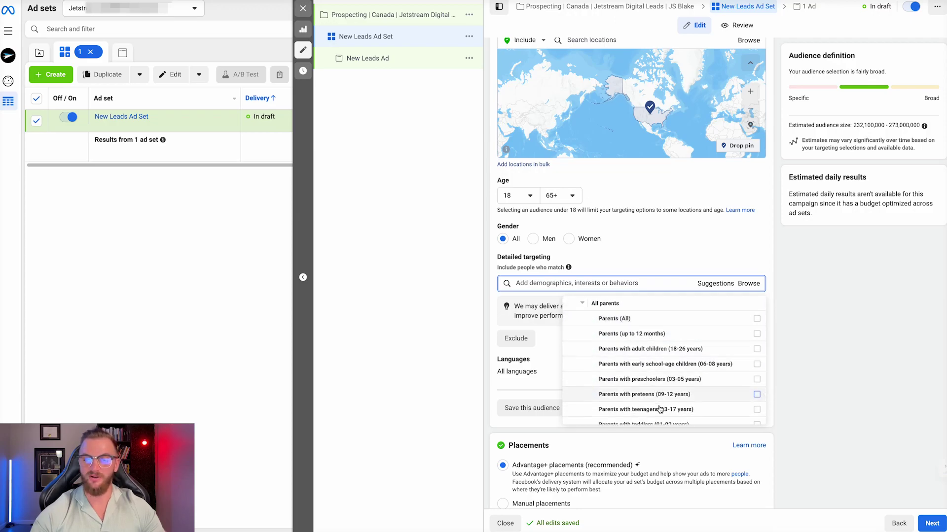
{"action": "scroll", "coordinate": [660, 399], "scroll_direction": "down", "scroll_amount": 1}
{"action": "scroll", "coordinate": [634, 389], "scroll_direction": "up", "scroll_amount": 1}
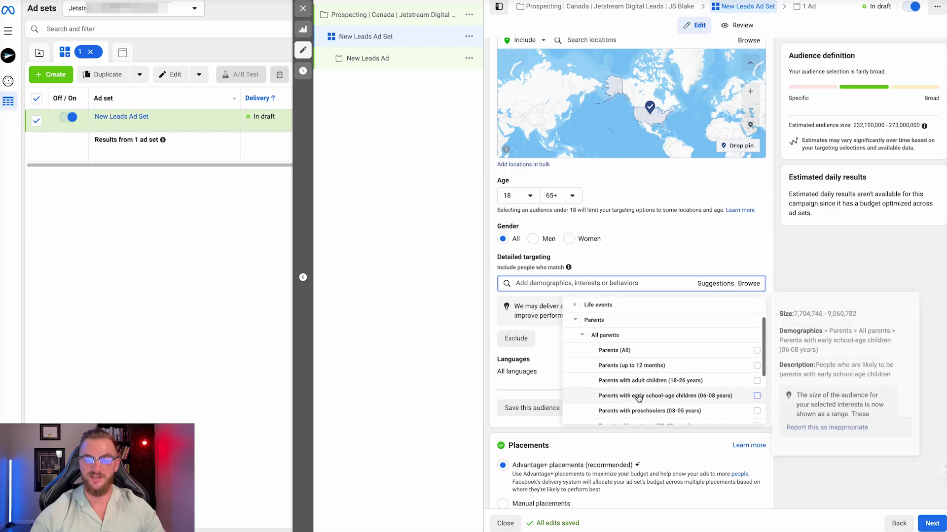
{"action": "left_click", "coordinate": [586, 337]}
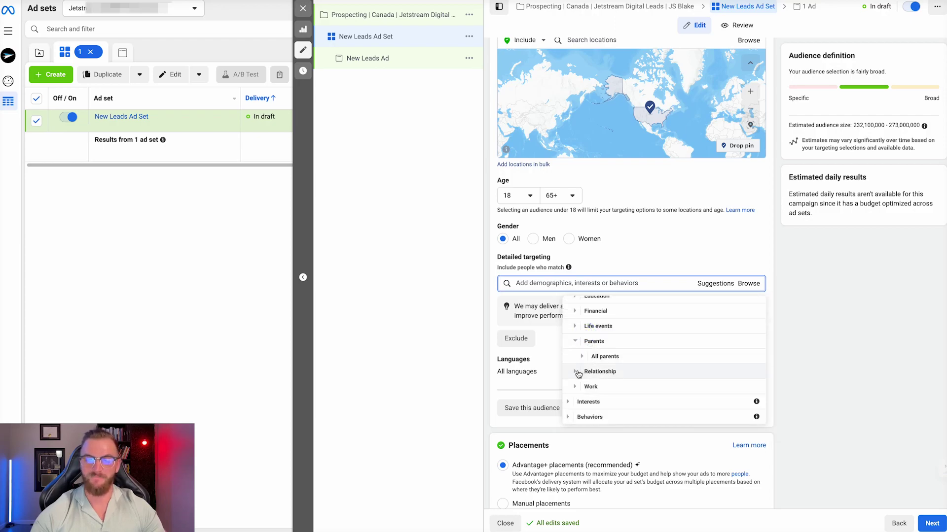
Step: Review the Relationship status targeting options within the Relationship demographics
{"action": "left_click", "coordinate": [582, 374]}
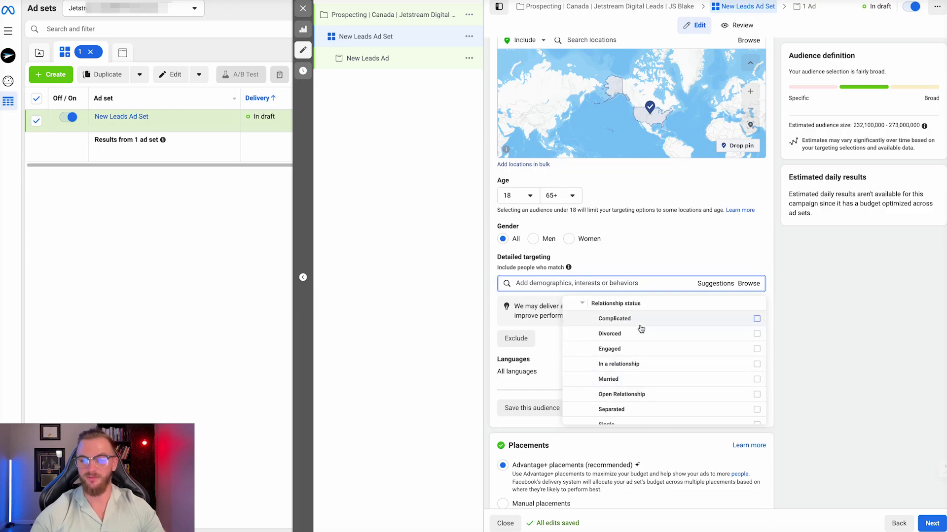
{"action": "scroll", "coordinate": [635, 359], "scroll_direction": "down", "scroll_amount": 2}
{"action": "scroll", "coordinate": [607, 359], "scroll_direction": "up", "scroll_amount": 3}
{"action": "left_click", "coordinate": [576, 306]}
Step: Review the Work demographics, including the list of Industries, and collapse the category again
{"action": "scroll", "coordinate": [584, 374], "scroll_direction": "down", "scroll_amount": 1}
{"action": "left_click", "coordinate": [583, 389]}
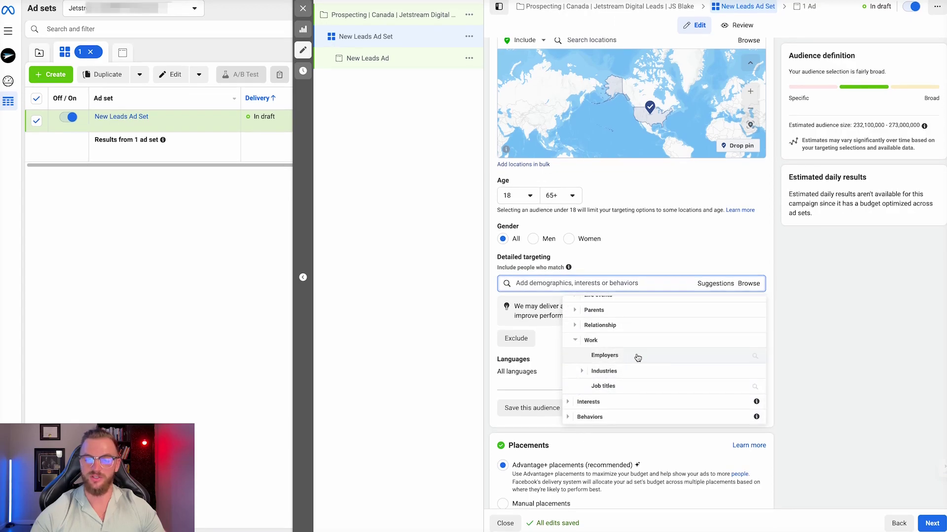
{"action": "left_click", "coordinate": [582, 371]}
{"action": "scroll", "coordinate": [627, 372], "scroll_direction": "down", "scroll_amount": 2}
{"action": "scroll", "coordinate": [606, 379], "scroll_direction": "up", "scroll_amount": 5}
{"action": "left_click", "coordinate": [576, 394]}
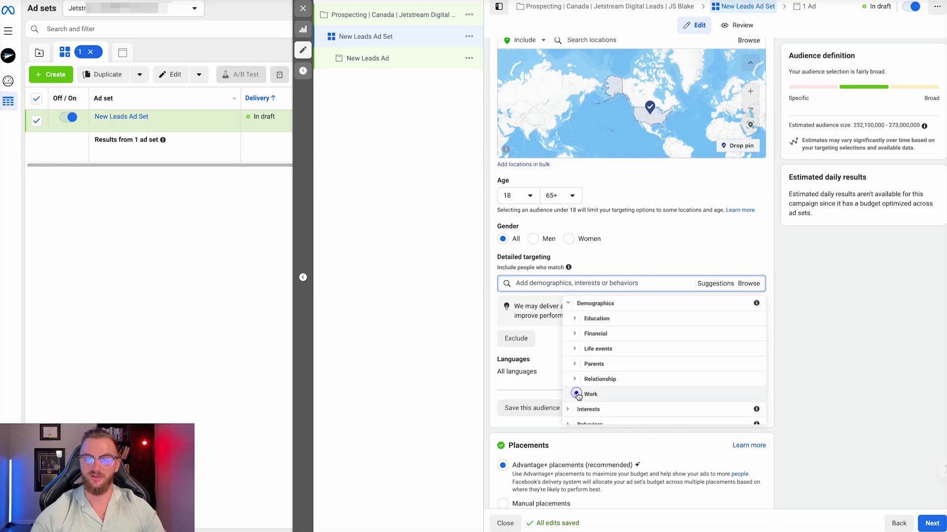
Step: Switch from Demographics to the Interests category, and show the suggested detailed targeting options
{"action": "scroll", "coordinate": [577, 396], "scroll_direction": "down", "scroll_amount": 1}
{"action": "scroll", "coordinate": [572, 309], "scroll_direction": "up", "scroll_amount": 1}
{"action": "left_click", "coordinate": [571, 303]}
{"action": "left_click", "coordinate": [568, 317]}
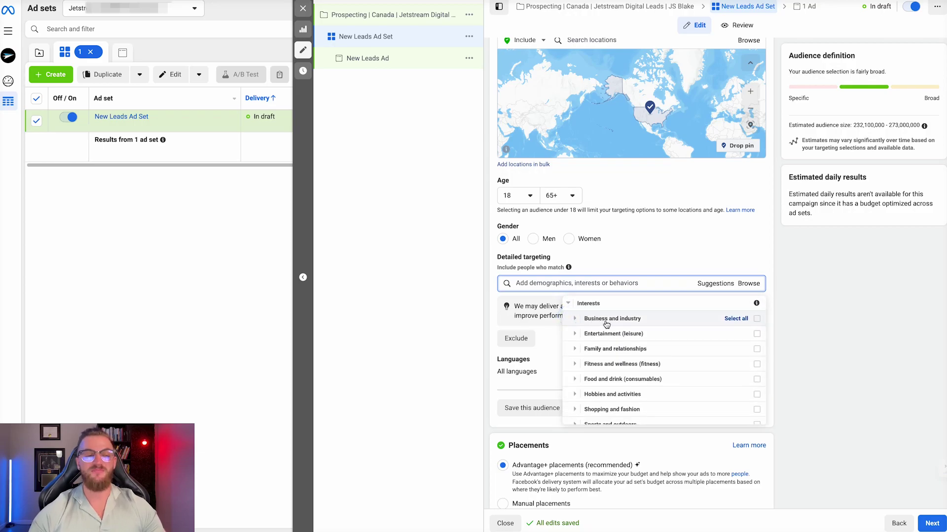
{"action": "left_click", "coordinate": [551, 284]}
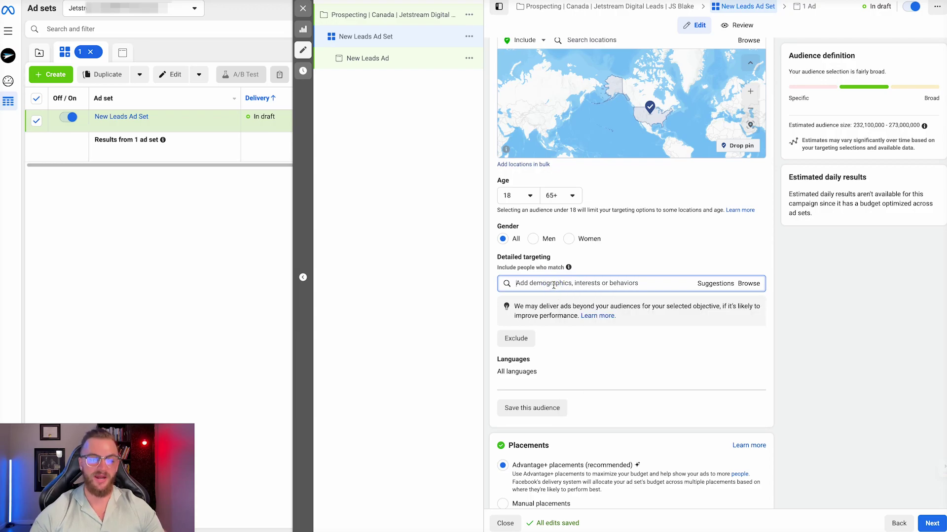
{"action": "left_click", "coordinate": [714, 283]}
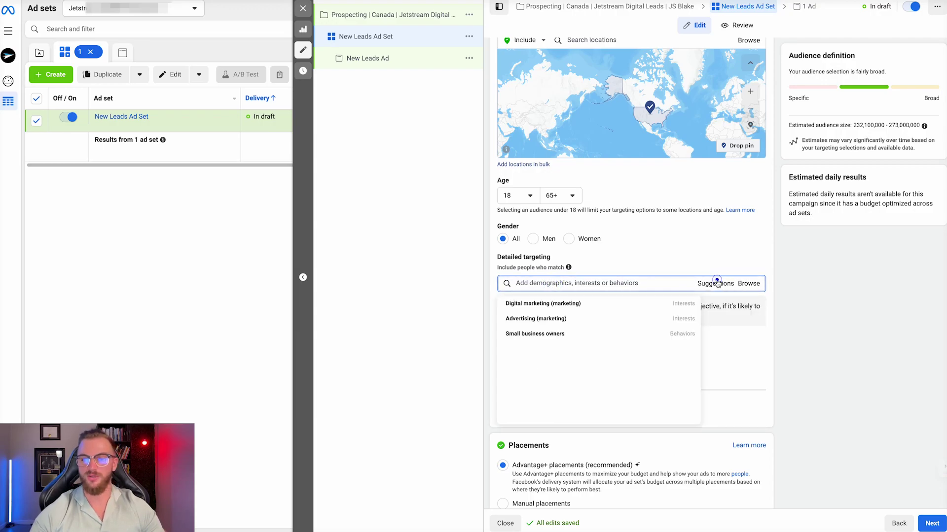
Step: Browse the detailed targeting categories again and look through all the subcategories under Interests
{"action": "left_click", "coordinate": [744, 282]}
{"action": "left_click", "coordinate": [569, 319]}
{"action": "scroll", "coordinate": [592, 340], "scroll_direction": "down", "scroll_amount": 2}
{"action": "scroll", "coordinate": [609, 350], "scroll_direction": "up", "scroll_amount": 2}
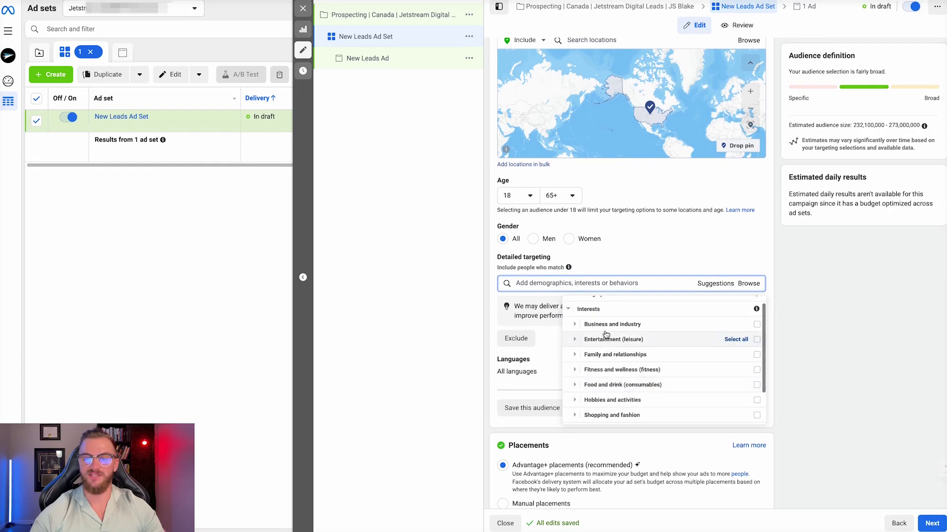
{"action": "scroll", "coordinate": [610, 349], "scroll_direction": "down", "scroll_amount": 1}
{"action": "scroll", "coordinate": [609, 350], "scroll_direction": "down", "scroll_amount": 4}
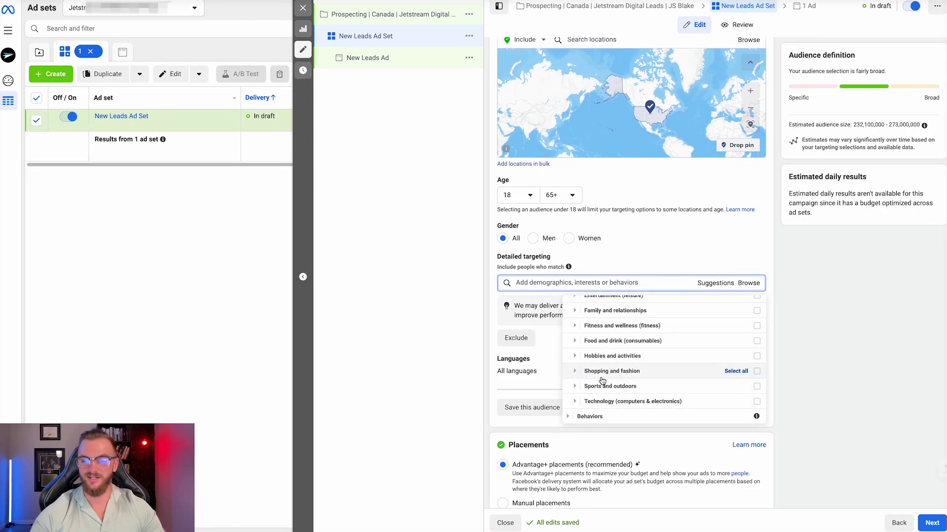
Step: Review the interests listed under Business and industry and collapse that subcategory
{"action": "scroll", "coordinate": [602, 410], "scroll_direction": "up", "scroll_amount": 5}
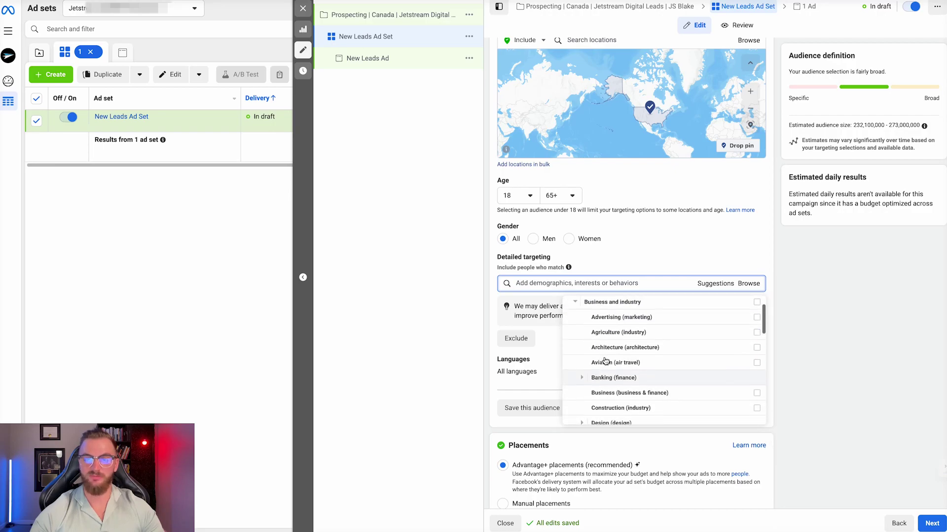
{"action": "scroll", "coordinate": [604, 385], "scroll_direction": "up", "scroll_amount": 1}
{"action": "scroll", "coordinate": [602, 368], "scroll_direction": "down", "scroll_amount": 2}
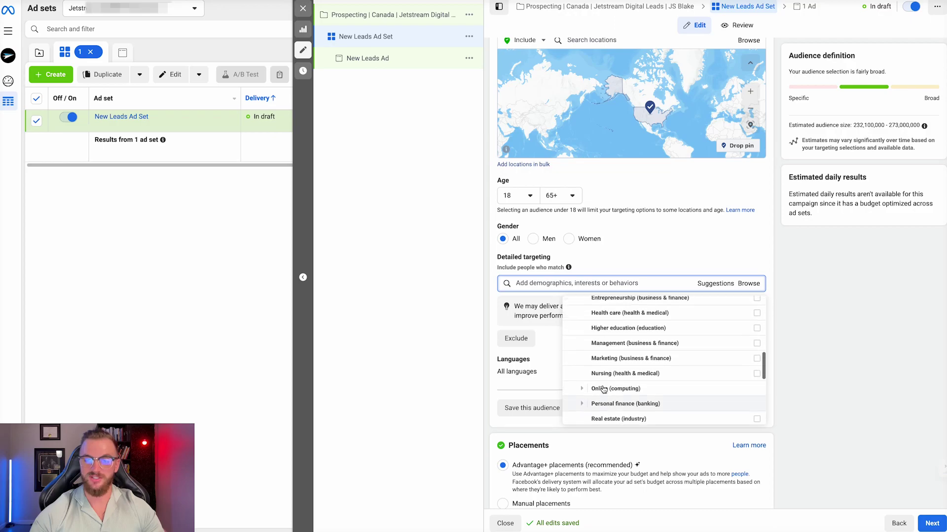
{"action": "scroll", "coordinate": [608, 361], "scroll_direction": "up", "scroll_amount": 5}
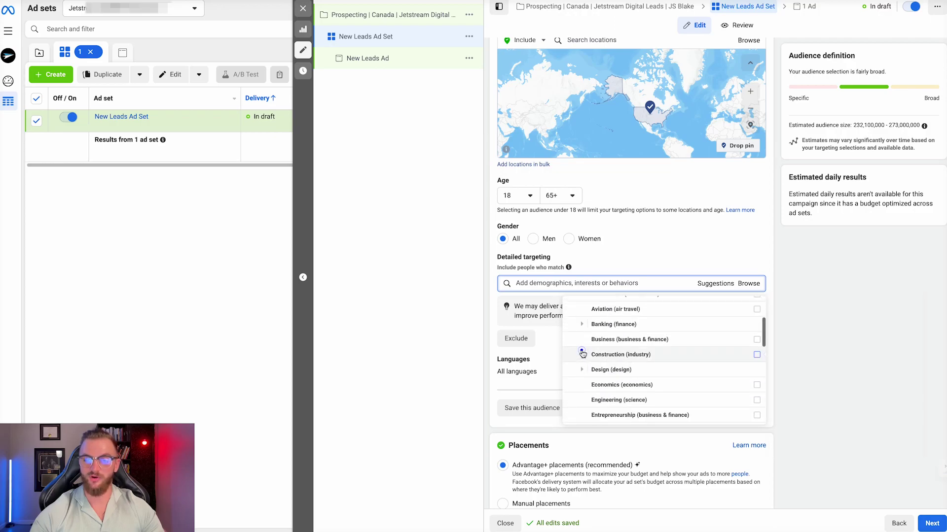
{"action": "left_click", "coordinate": [577, 304]}
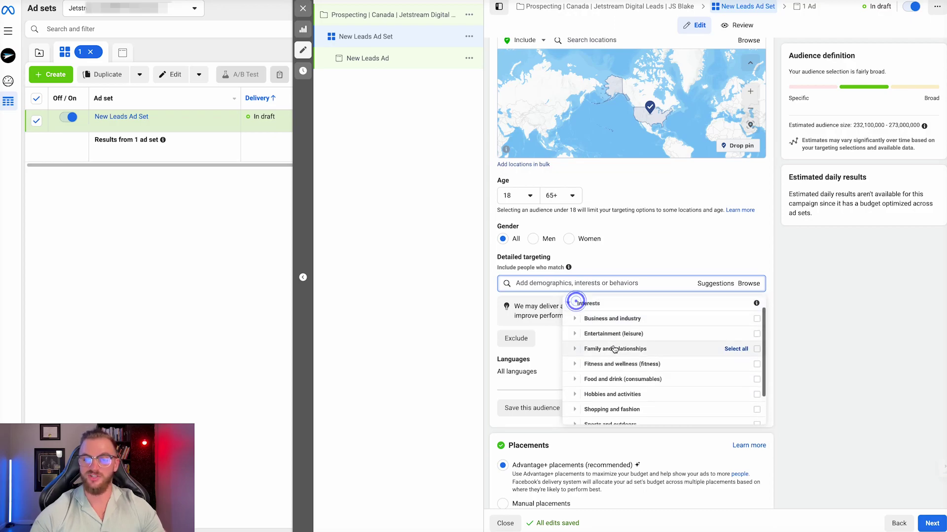
Step: Switch from Interests to the Behaviors category and review its Anniversary, Behaviors and Mobile Device User subcategories
{"action": "scroll", "coordinate": [602, 385], "scroll_direction": "down", "scroll_amount": 1}
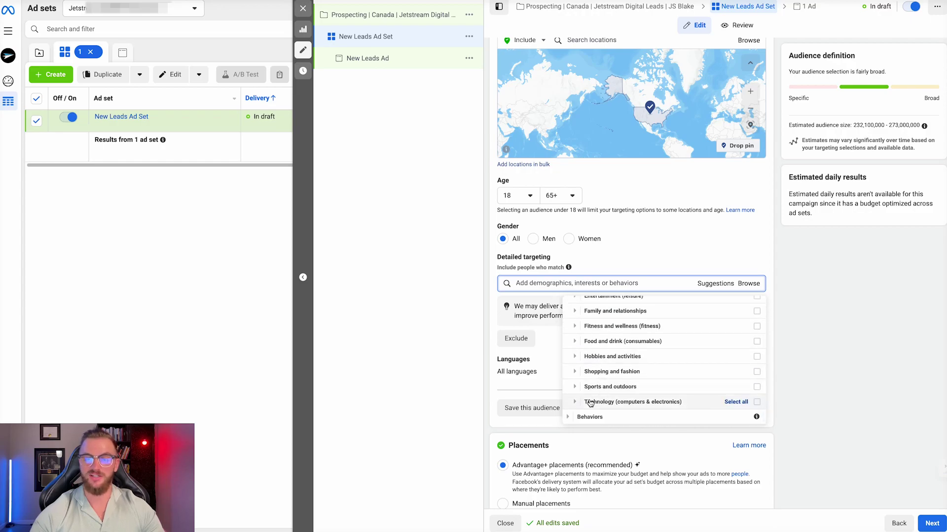
{"action": "left_click", "coordinate": [573, 306]}
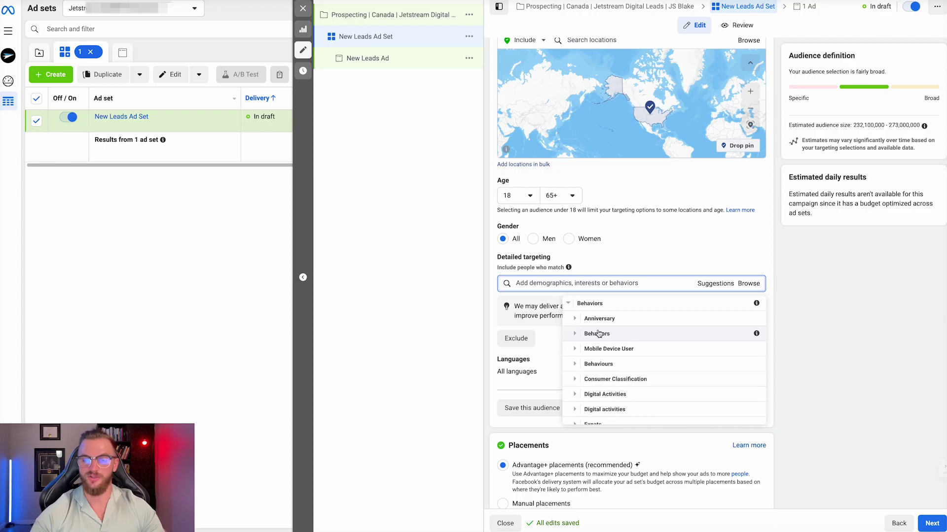
{"action": "left_click", "coordinate": [575, 318]}
{"action": "left_click", "coordinate": [576, 326]}
{"action": "left_click", "coordinate": [576, 335]}
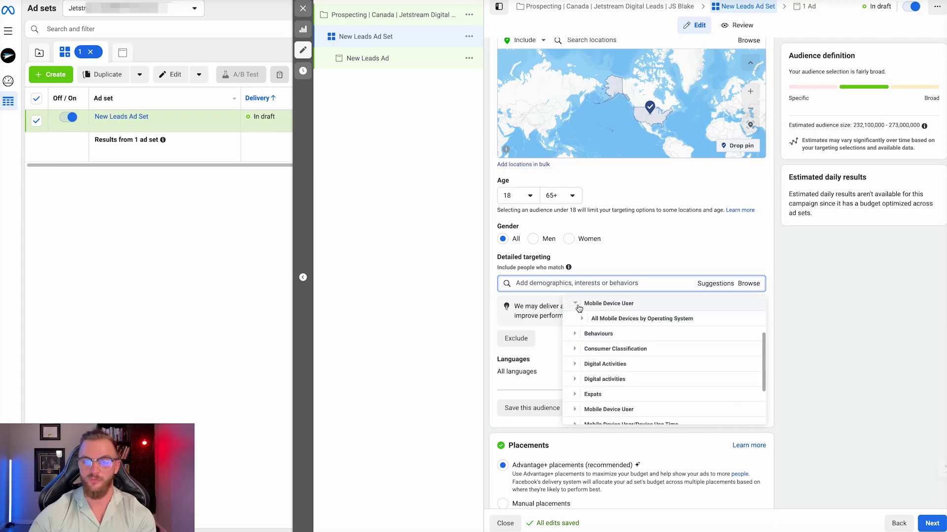
{"action": "left_click", "coordinate": [573, 303]}
Step: Expand Behaviours down through Purchase behaviours to the Purchase with offer option
{"action": "left_click", "coordinate": [575, 364]}
{"action": "scroll", "coordinate": [574, 363], "scroll_direction": "down", "scroll_amount": 3}
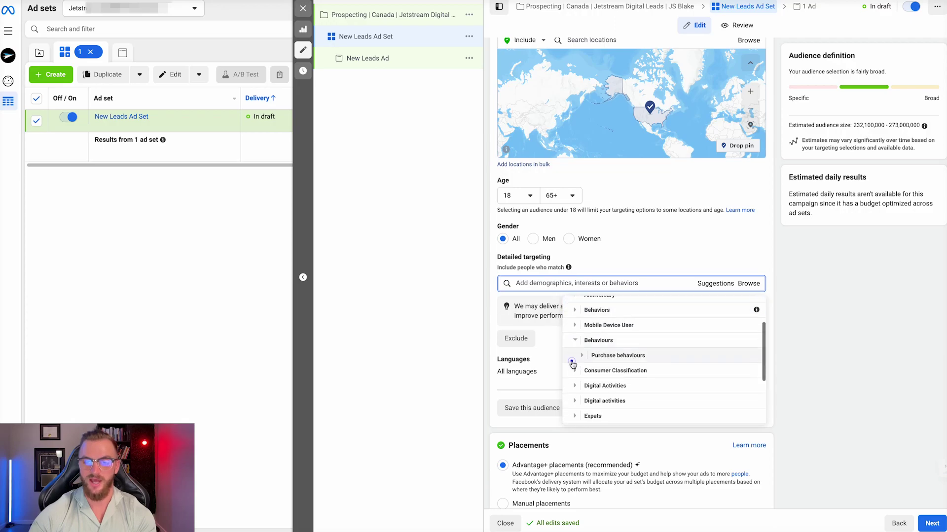
{"action": "left_click", "coordinate": [584, 318]}
{"action": "scroll", "coordinate": [591, 321], "scroll_direction": "down", "scroll_amount": 1}
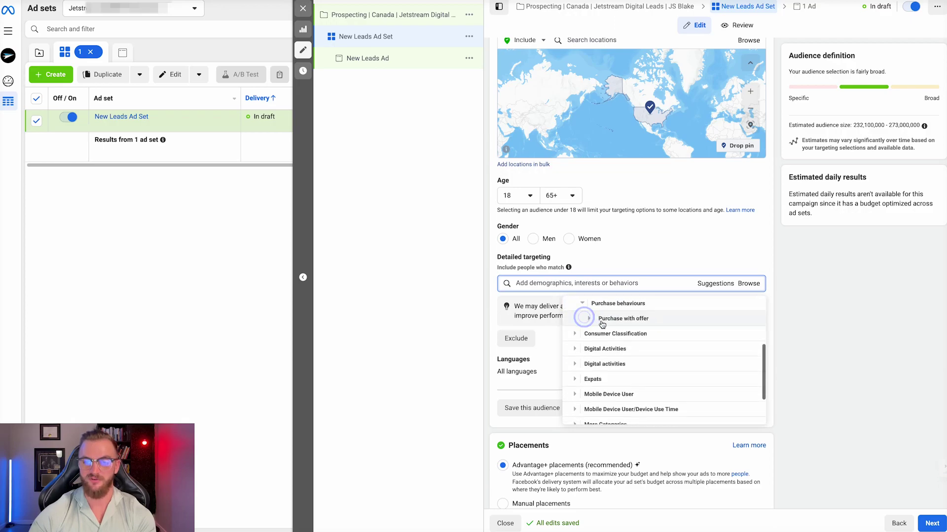
{"action": "left_click", "coordinate": [586, 320]}
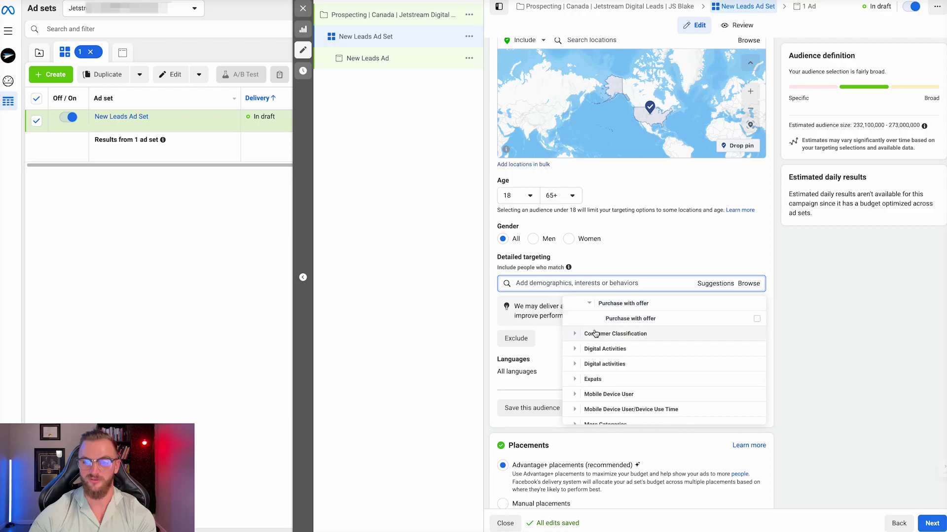
Step: Check Consumer Classification and the Digital Activities options, showing the audience details for New Active Business (< 6 months)
{"action": "left_click", "coordinate": [575, 335]}
{"action": "left_click", "coordinate": [574, 302]}
{"action": "left_click", "coordinate": [575, 394]}
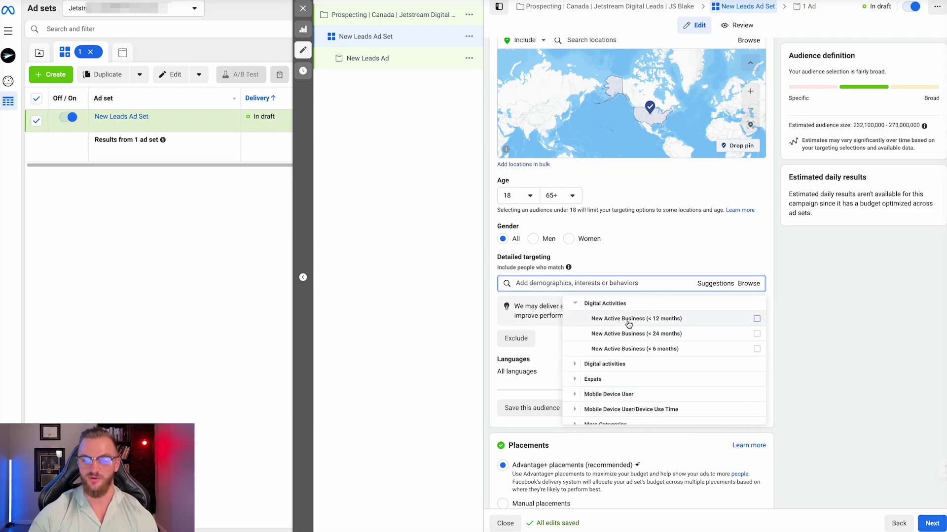
{"action": "mouse_move", "coordinate": [598, 349]}
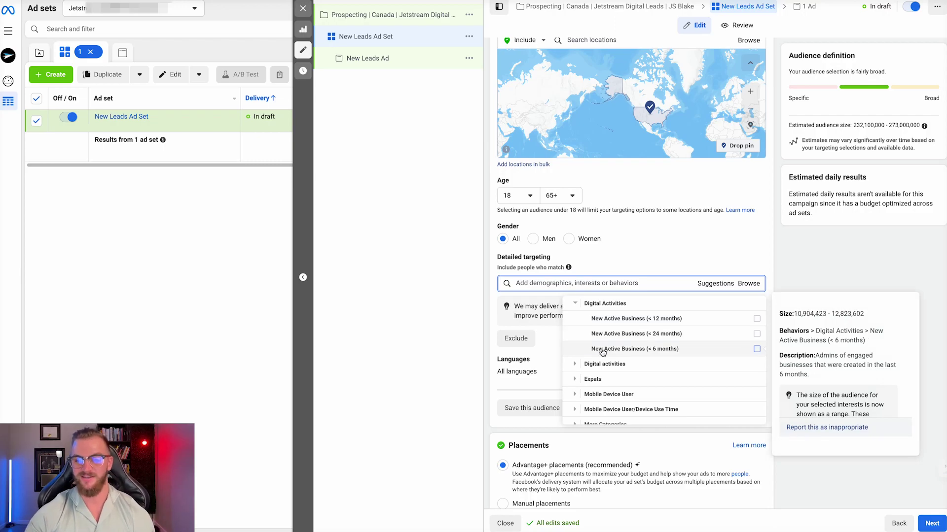
Step: Review the Purchase behavior options, collapse the Behaviors category and close the detailed targeting list without selecting anything
{"action": "scroll", "coordinate": [598, 383], "scroll_direction": "down", "scroll_amount": 1}
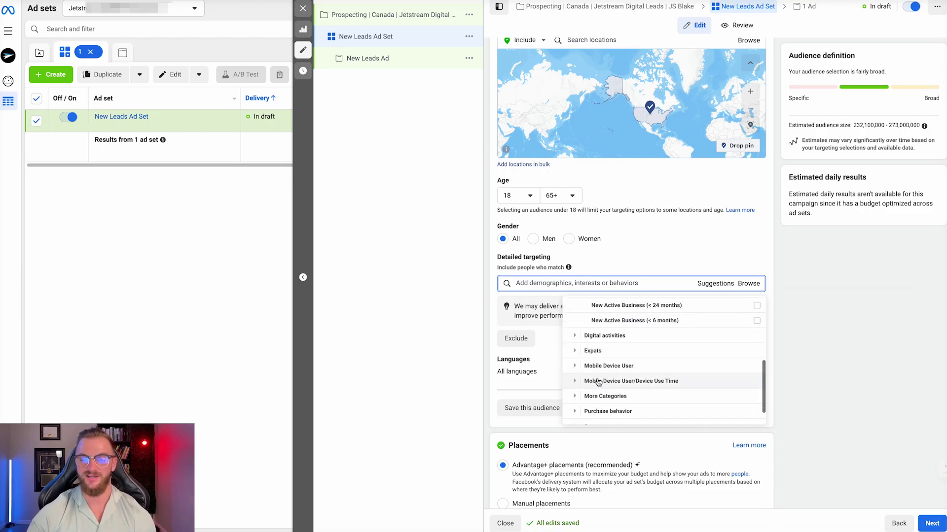
{"action": "scroll", "coordinate": [598, 384], "scroll_direction": "down", "scroll_amount": 1}
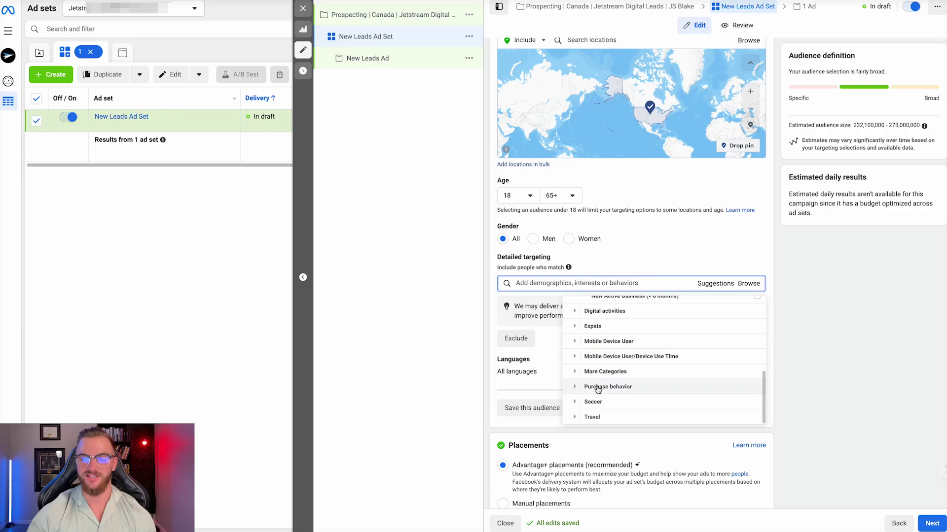
{"action": "left_click", "coordinate": [576, 387]}
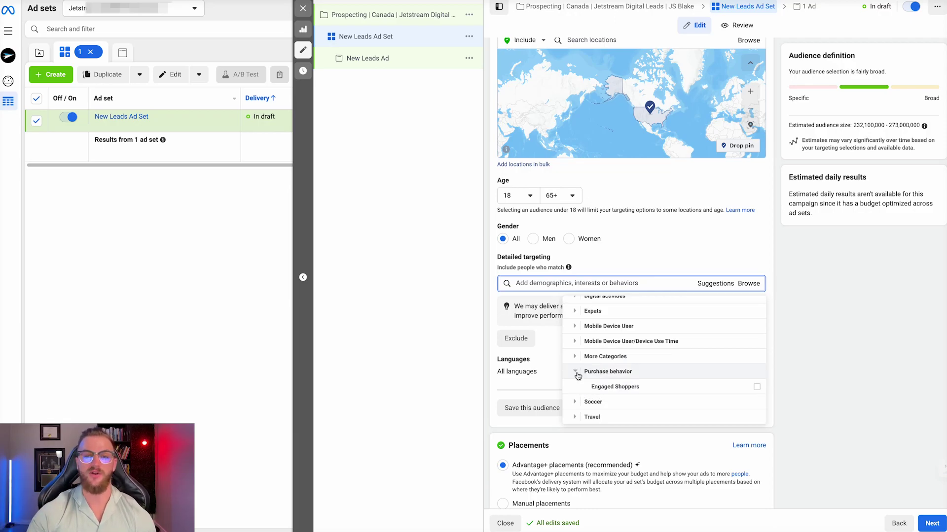
{"action": "scroll", "coordinate": [576, 373], "scroll_direction": "up", "scroll_amount": 5}
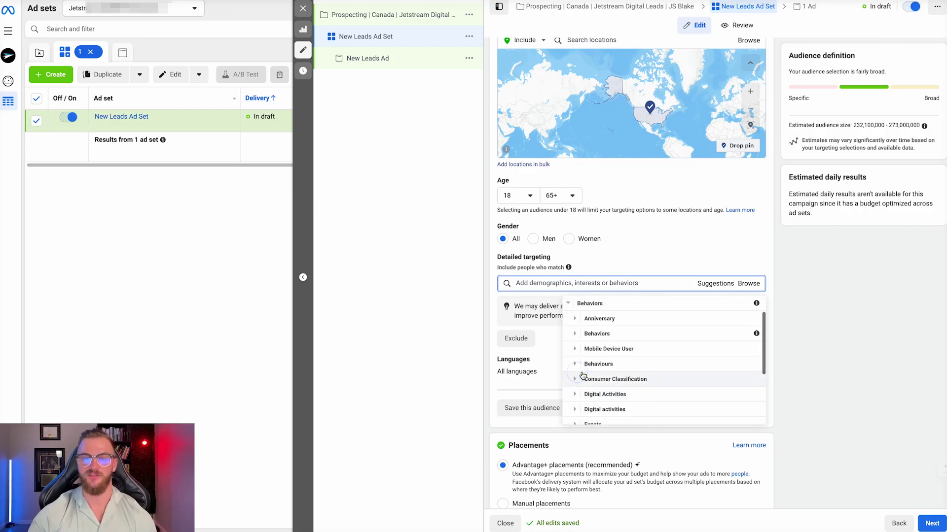
{"action": "left_click", "coordinate": [567, 339]}
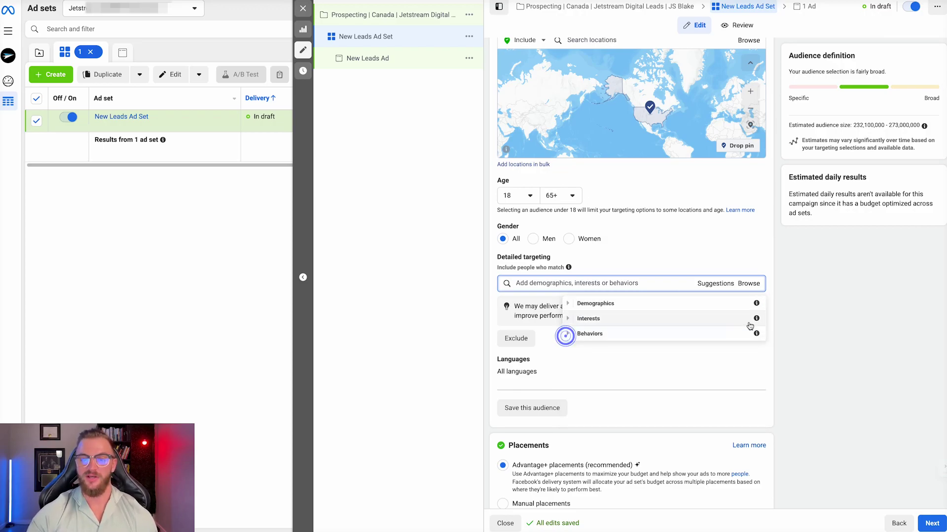
{"action": "left_click", "coordinate": [803, 302]}
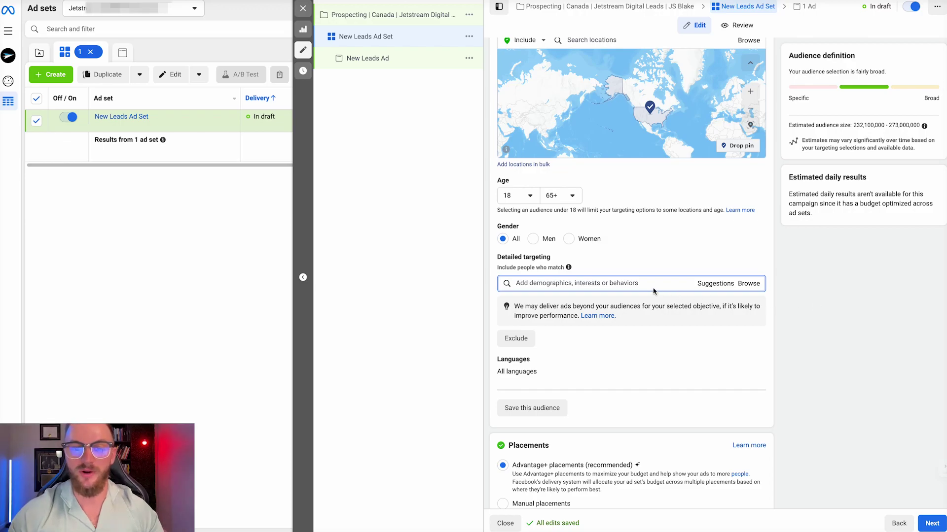
Step: Search detailed targeting for "marketing" and add the Digital marketing (marketing) interest to the included audience
{"action": "left_click", "coordinate": [624, 280]}
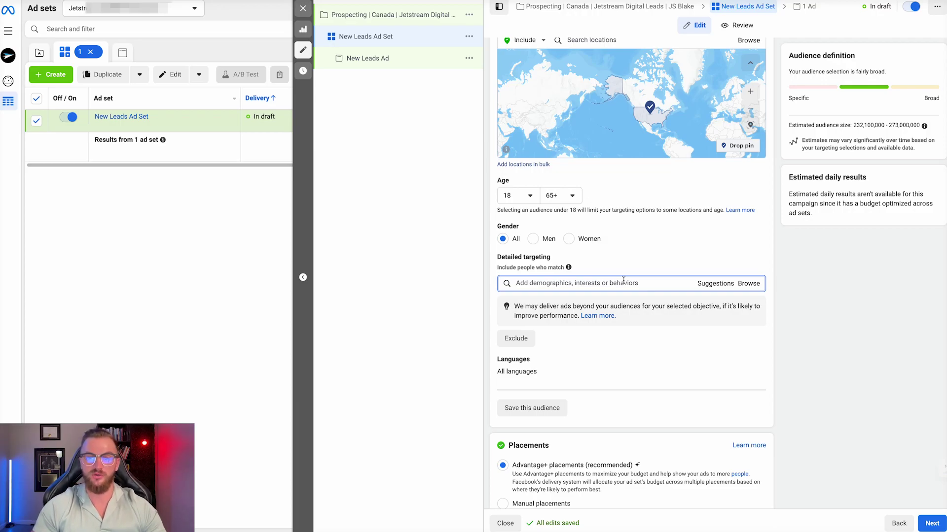
{"action": "type", "text": "marketing"}
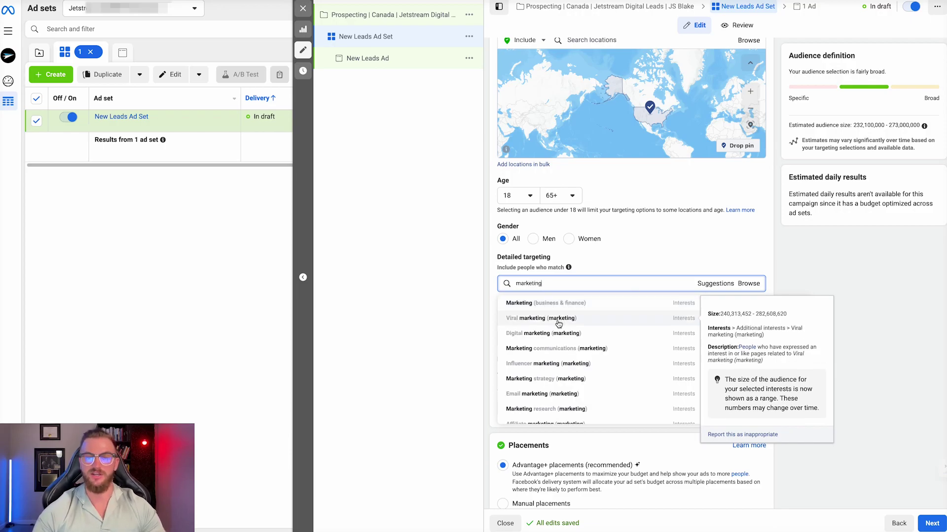
{"action": "left_click", "coordinate": [557, 335]}
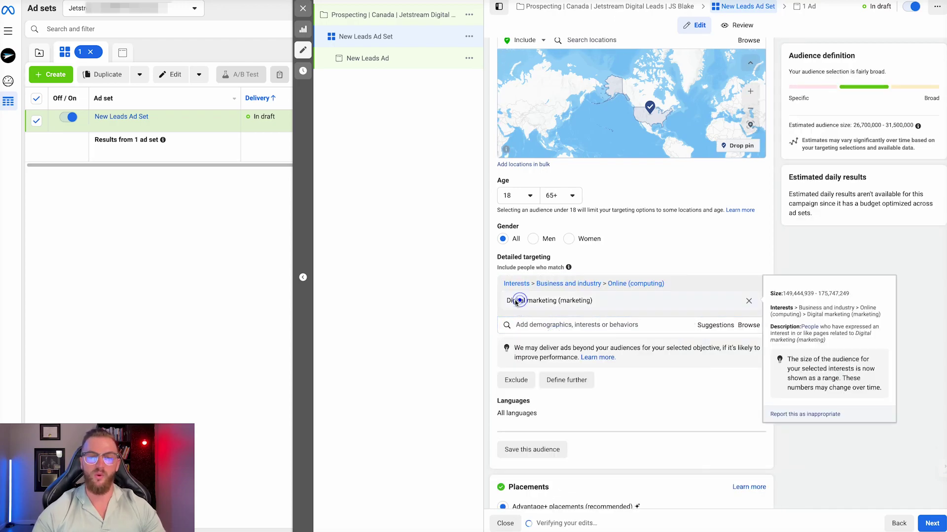
Step: Add the suggested Online advertising (marketing), Small business owners and Advertising agency (marketing) options to the included audience and close the suggestions
{"action": "left_click", "coordinate": [707, 330]}
{"action": "scroll", "coordinate": [560, 394], "scroll_direction": "down", "scroll_amount": 3}
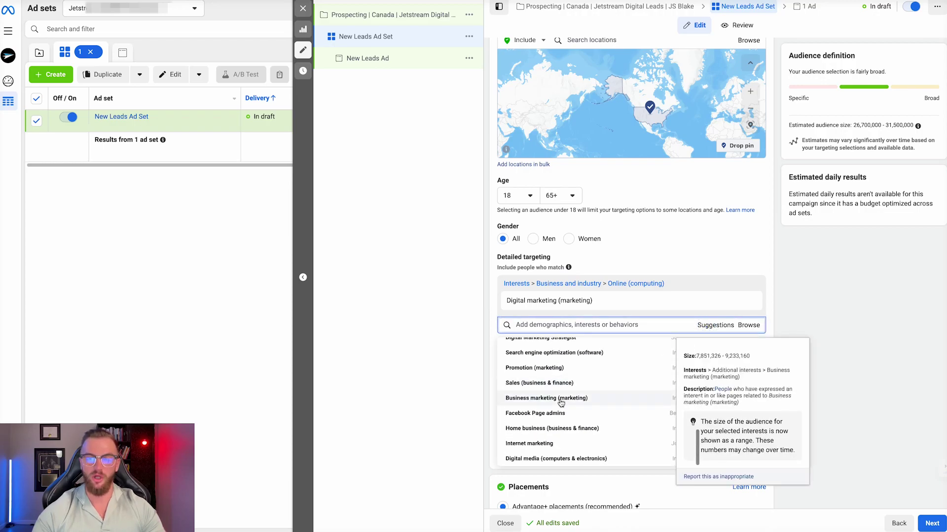
{"action": "scroll", "coordinate": [557, 409], "scroll_direction": "up", "scroll_amount": 3}
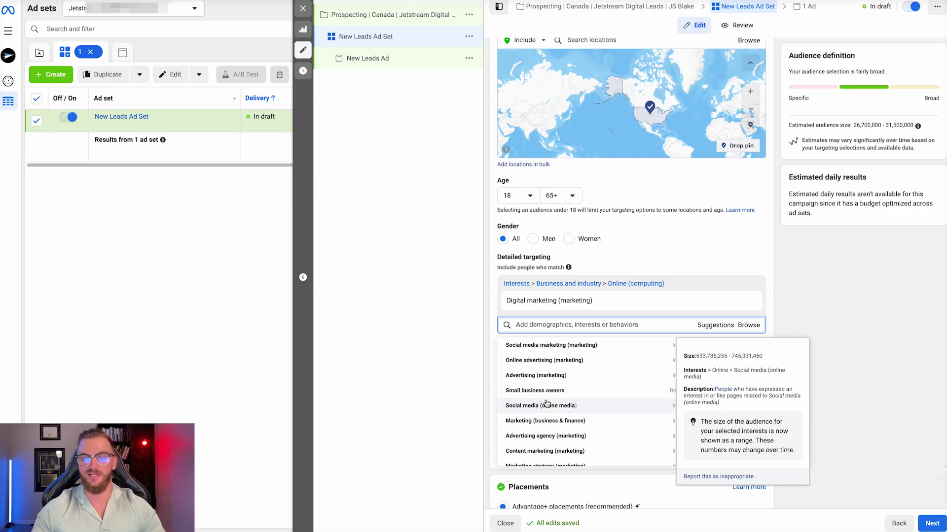
{"action": "left_click", "coordinate": [542, 359]}
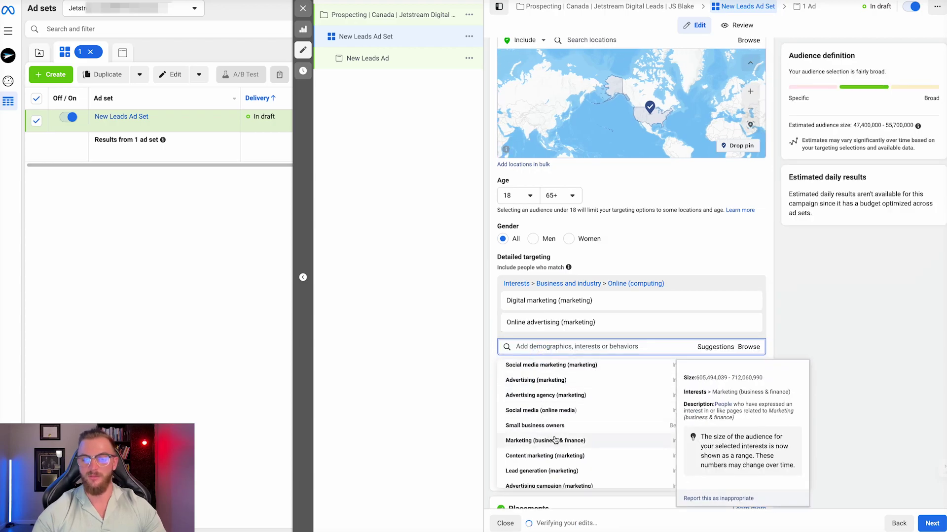
{"action": "left_click", "coordinate": [550, 425]}
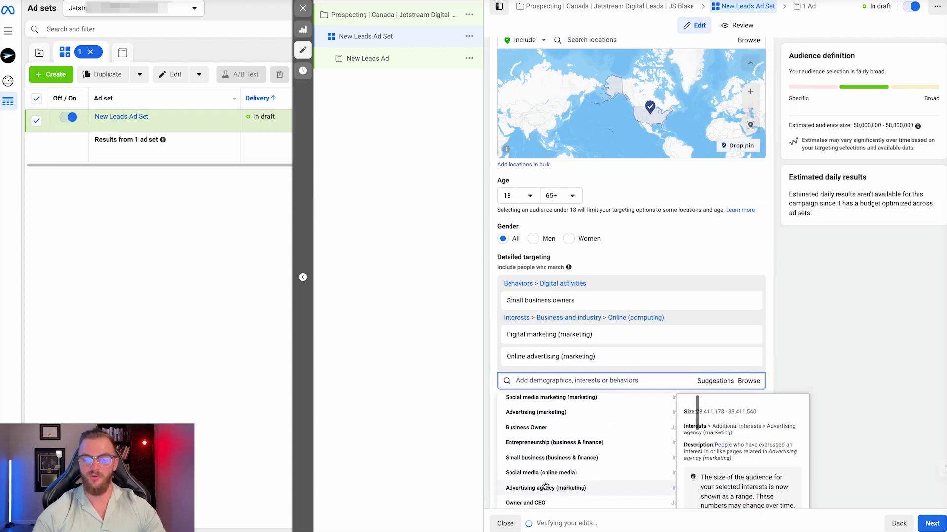
{"action": "left_click", "coordinate": [556, 474]}
{"action": "left_click", "coordinate": [839, 337]}
{"action": "scroll", "coordinate": [688, 360], "scroll_direction": "down", "scroll_amount": 3}
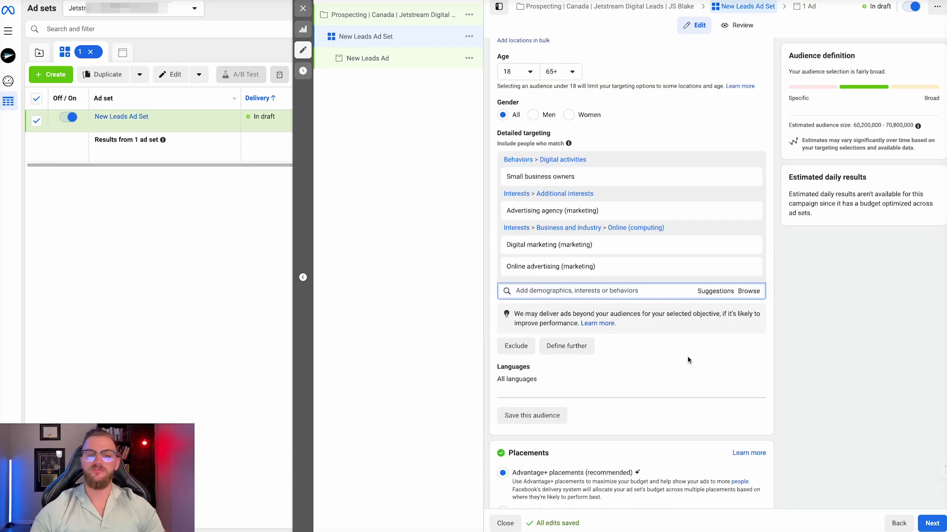
Step: Define the audience further with a must-also-match group and browse its Demographics > Work category down to Job titles
{"action": "left_click", "coordinate": [571, 350]}
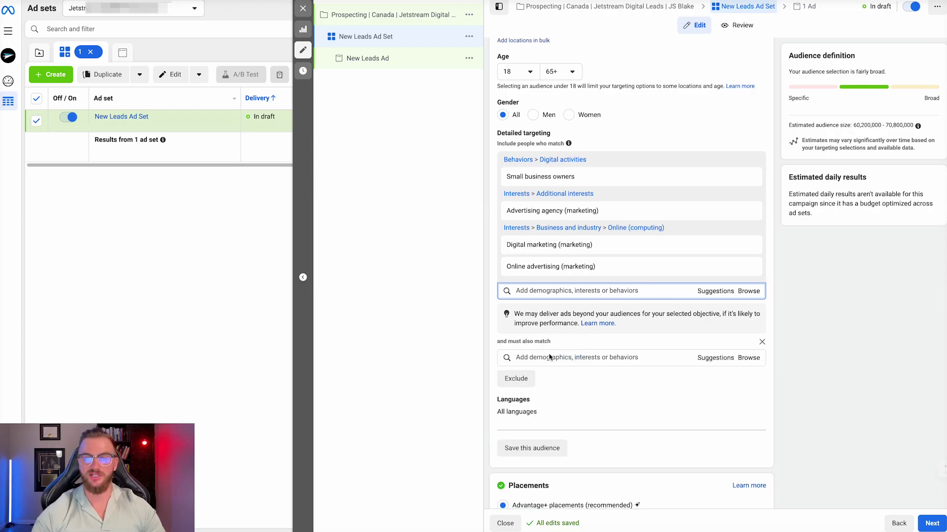
{"action": "left_click", "coordinate": [548, 356]}
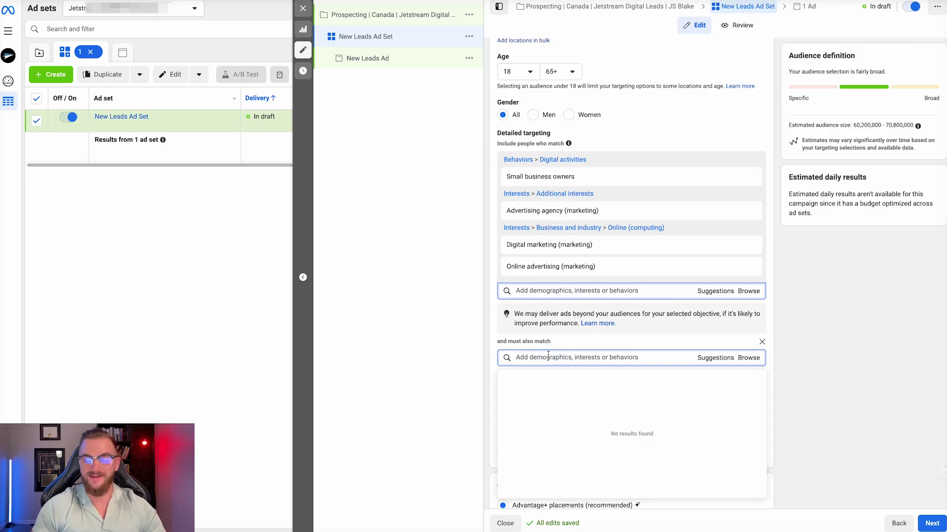
{"action": "mouse_move", "coordinate": [536, 178]}
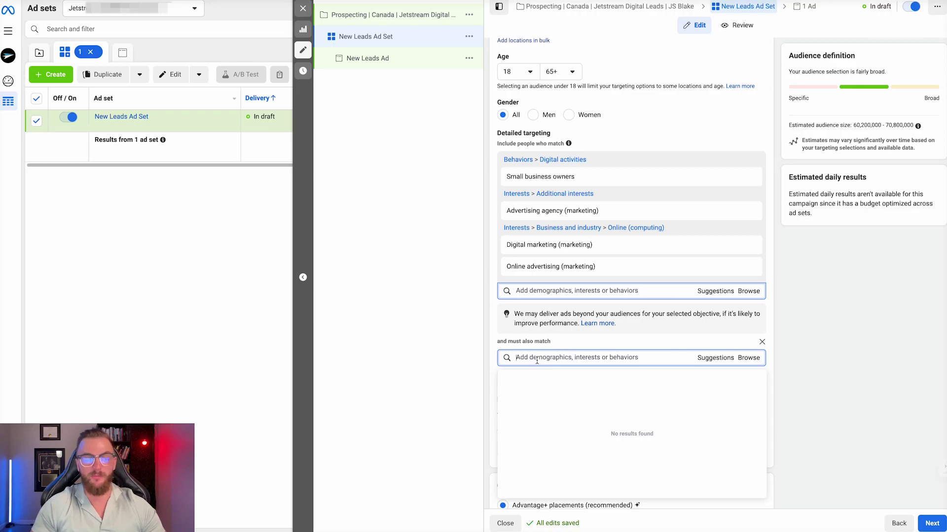
{"action": "left_click", "coordinate": [752, 359]}
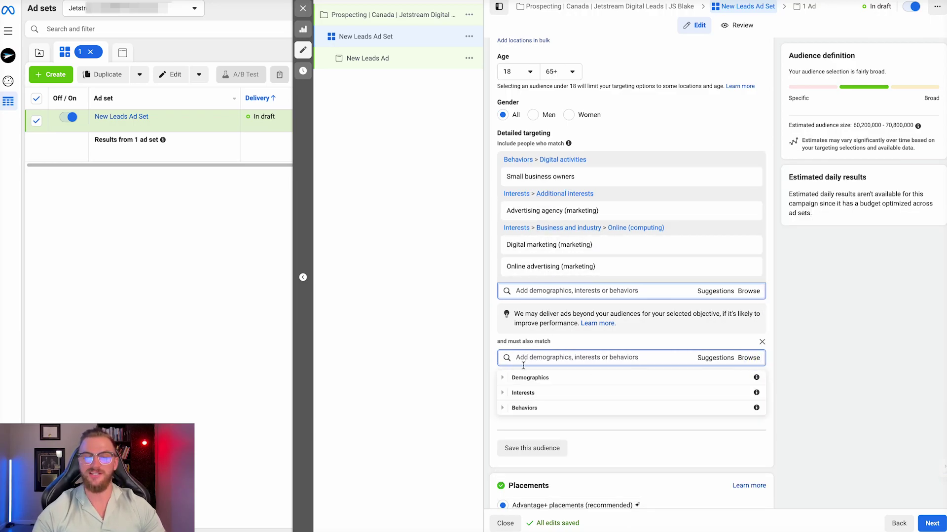
{"action": "left_click", "coordinate": [504, 382]}
{"action": "scroll", "coordinate": [527, 425], "scroll_direction": "down", "scroll_amount": 1}
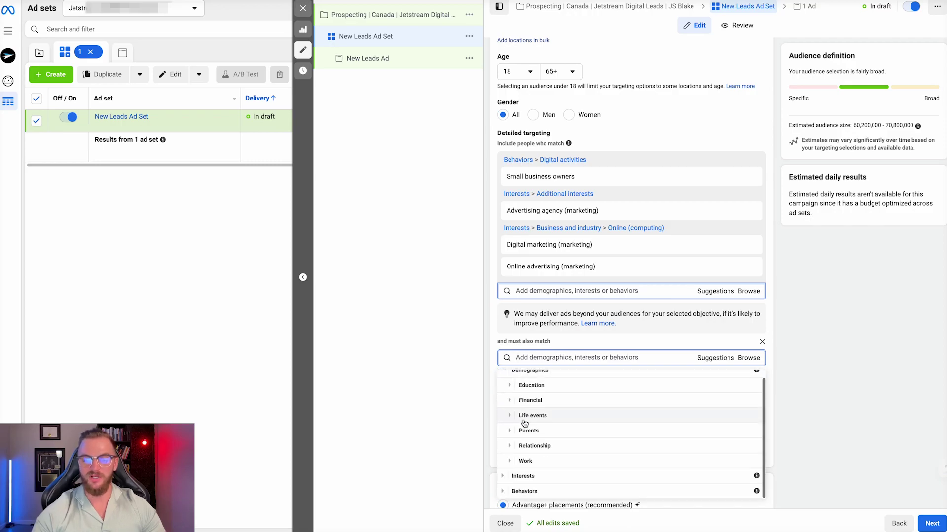
{"action": "left_click", "coordinate": [509, 461]}
{"action": "left_click", "coordinate": [537, 461]}
Step: Search job titles for "ceo" and add "Owner and CEO", "Owner/Manager/CEO", "Founder, Director, CEO", "Executive Director/CEO" and "Chief Executive Officer (CEO) & Founder"
{"action": "left_click", "coordinate": [549, 382]}
{"action": "type", "text": "ceo"}
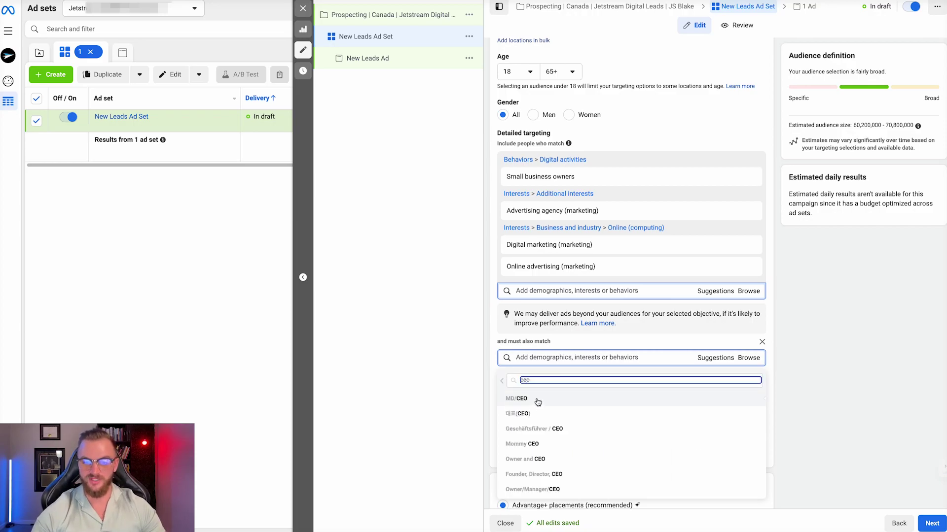
{"action": "left_click", "coordinate": [544, 459]}
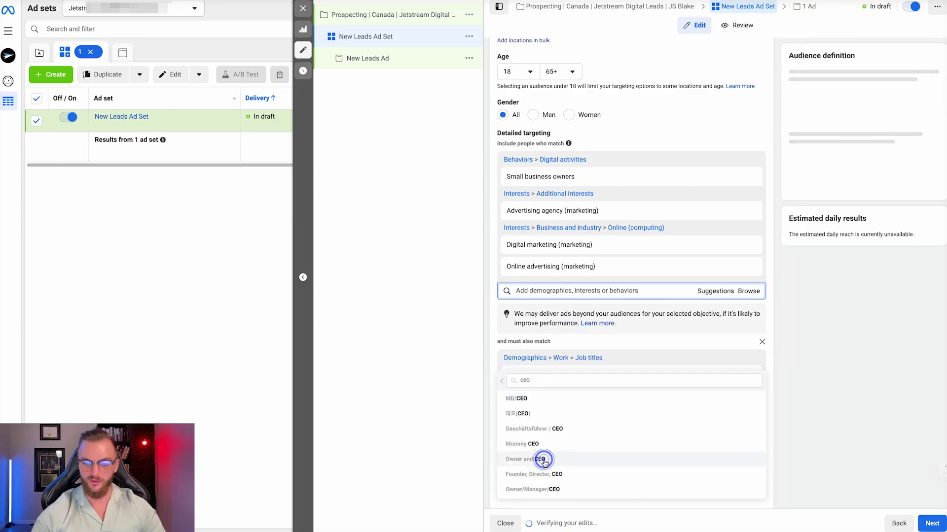
{"action": "left_click", "coordinate": [549, 487]}
{"action": "scroll", "coordinate": [549, 481], "scroll_direction": "down", "scroll_amount": 1}
{"action": "mouse_move", "coordinate": [557, 461]}
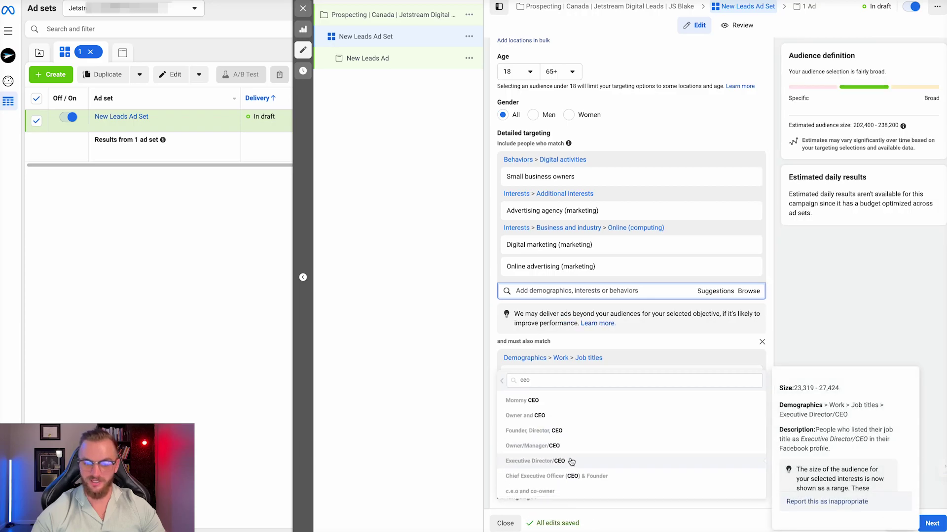
{"action": "left_click", "coordinate": [570, 458]}
{"action": "left_click", "coordinate": [572, 477]}
{"action": "left_click", "coordinate": [458, 371]}
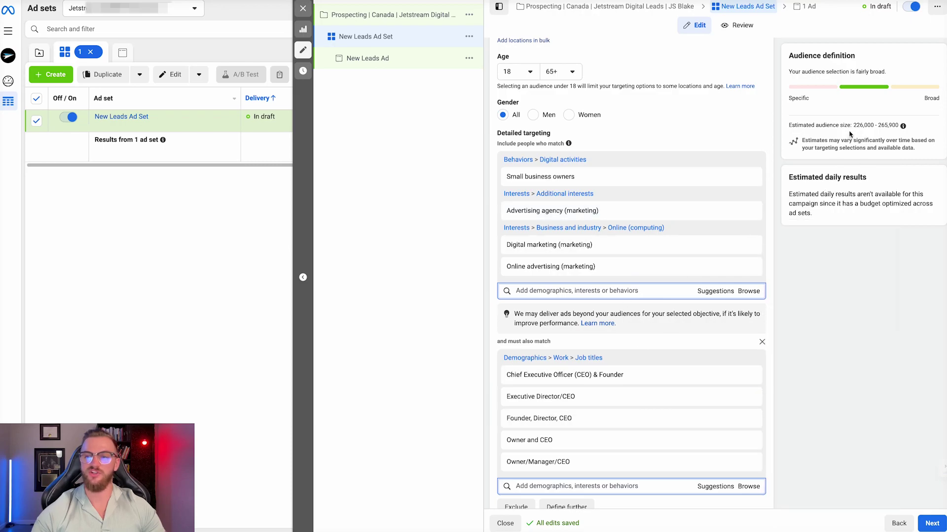
Step: Check the estimated audience size for the narrowed audience and review the included interests and job titles
{"action": "left_click_drag", "start_coordinate": [852, 126], "coordinate": [902, 128]}
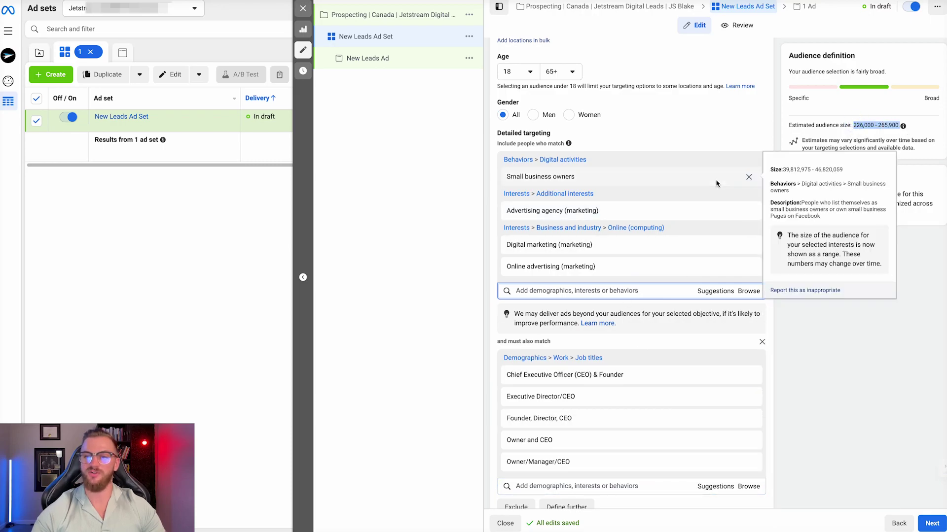
{"action": "scroll", "coordinate": [536, 168], "scroll_direction": "down", "scroll_amount": 1}
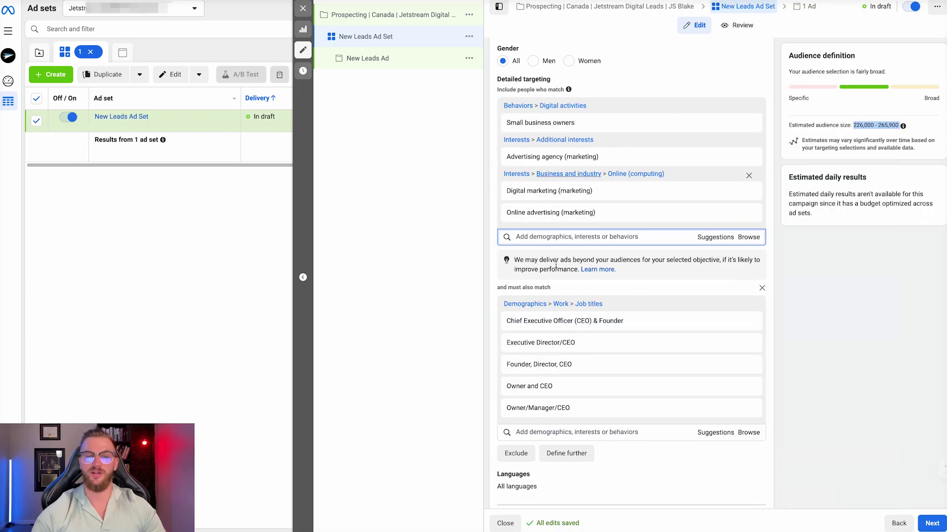
{"action": "scroll", "coordinate": [517, 370], "scroll_direction": "down", "scroll_amount": 2}
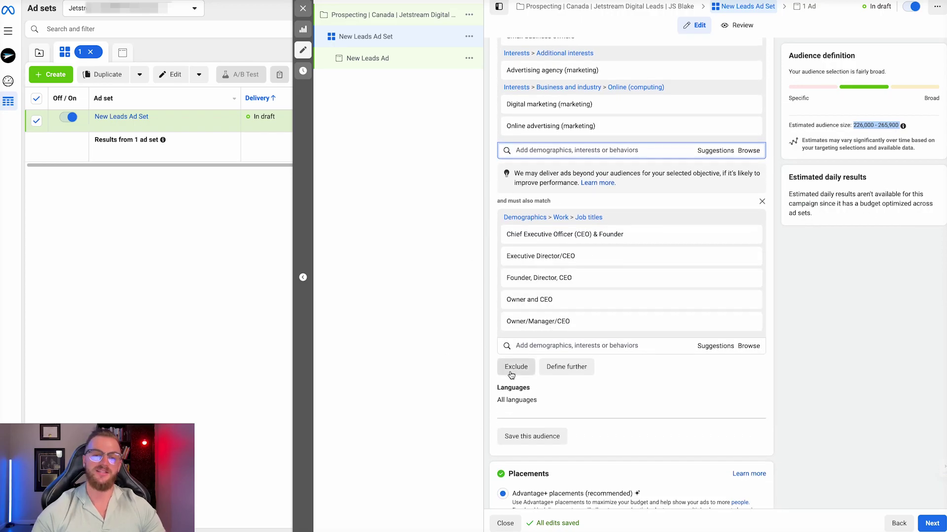
Step: Add an exclusion group to detailed targeting, search it for "seafood" and exclude people matching the Seafood (food & drink) interest
{"action": "left_click", "coordinate": [518, 371]}
{"action": "scroll", "coordinate": [562, 372], "scroll_direction": "down", "scroll_amount": 3}
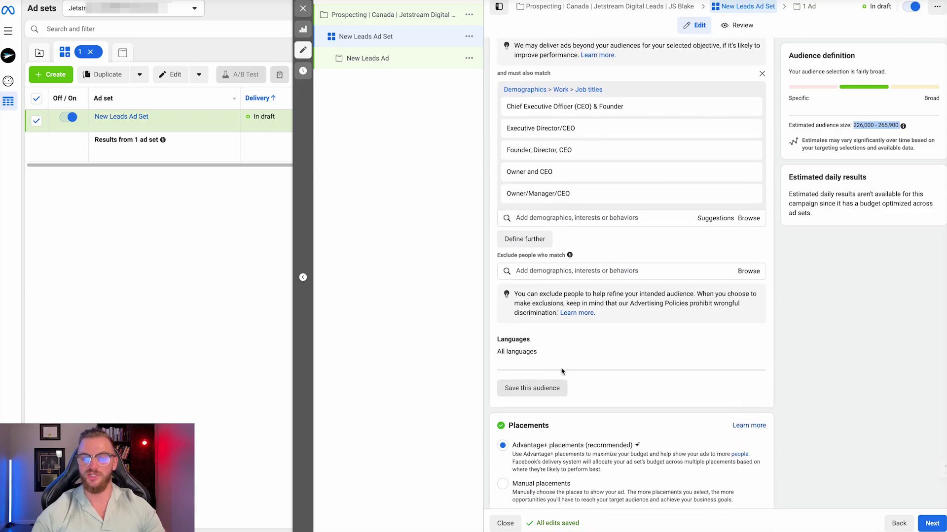
{"action": "left_click", "coordinate": [561, 270]}
{"action": "scroll", "coordinate": [561, 269], "scroll_direction": "up", "scroll_amount": 5}
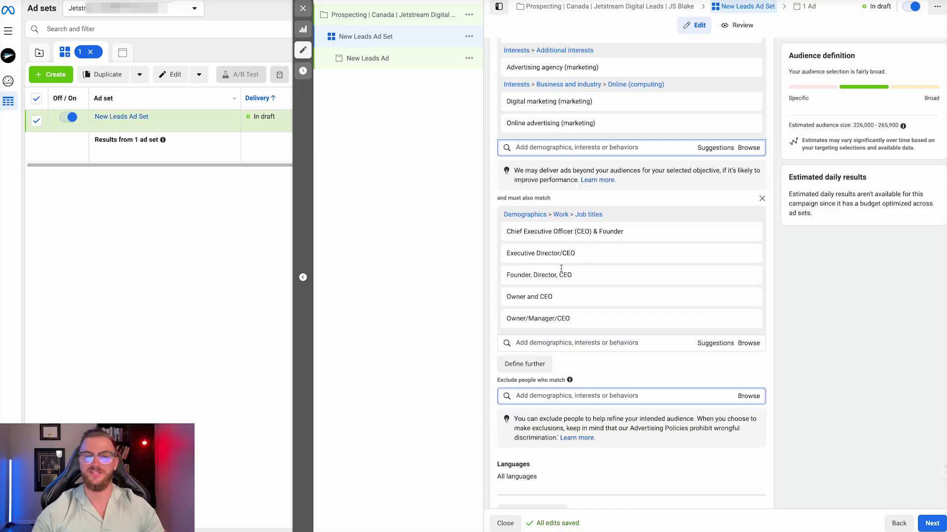
{"action": "scroll", "coordinate": [544, 287], "scroll_direction": "down", "scroll_amount": 4}
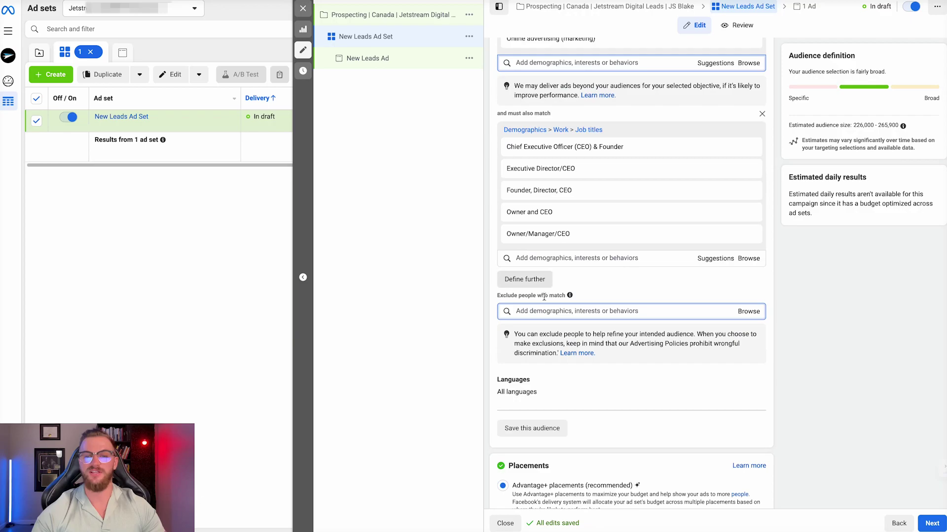
{"action": "left_click", "coordinate": [551, 311]}
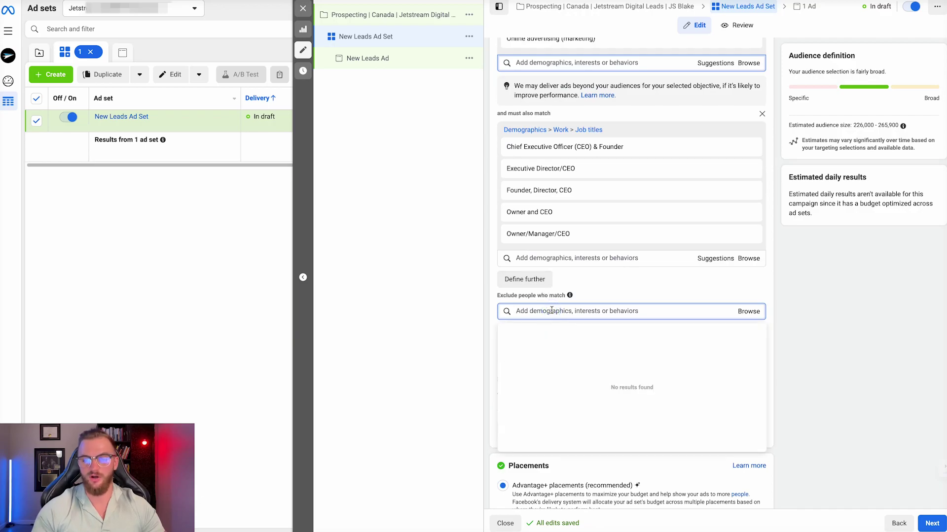
{"action": "type", "text": "seafood"}
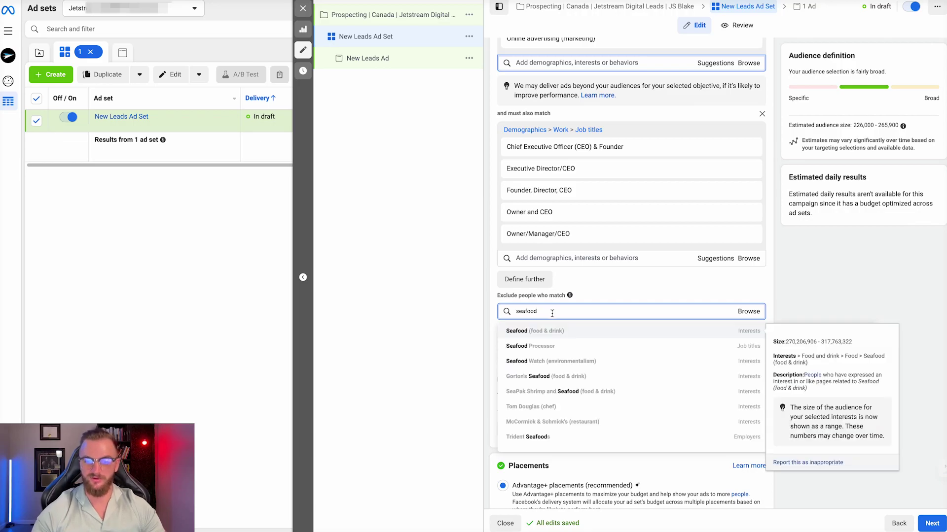
{"action": "left_click", "coordinate": [556, 330]}
{"action": "left_click", "coordinate": [811, 280]}
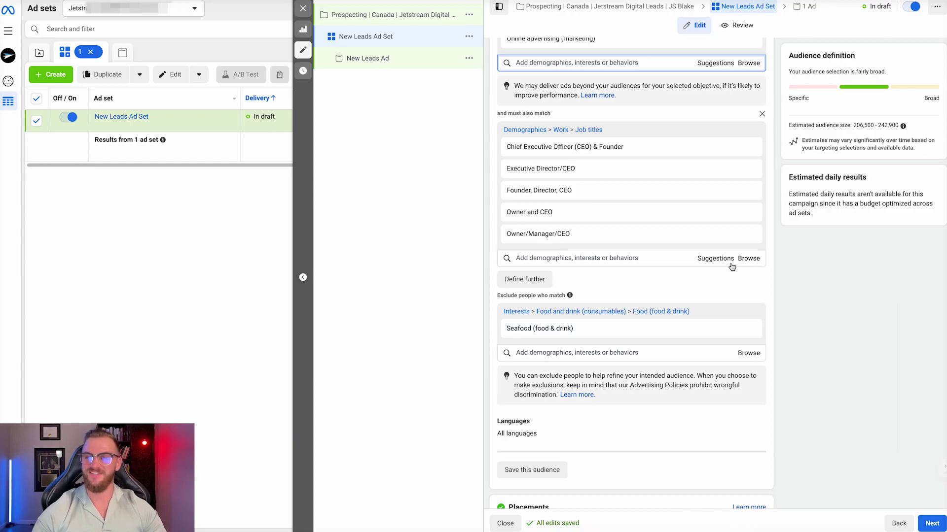
Step: Examine the estimated audience size with the exclusion applied and review the included, must-also-match and excluded targeting groups
{"action": "mouse_move", "coordinate": [540, 336]}
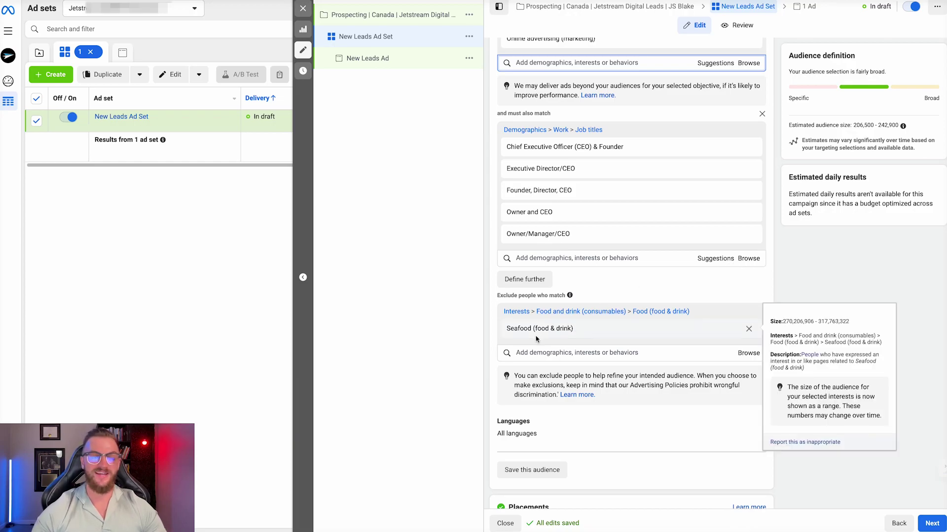
{"action": "left_click_drag", "start_coordinate": [853, 125], "coordinate": [900, 127]}
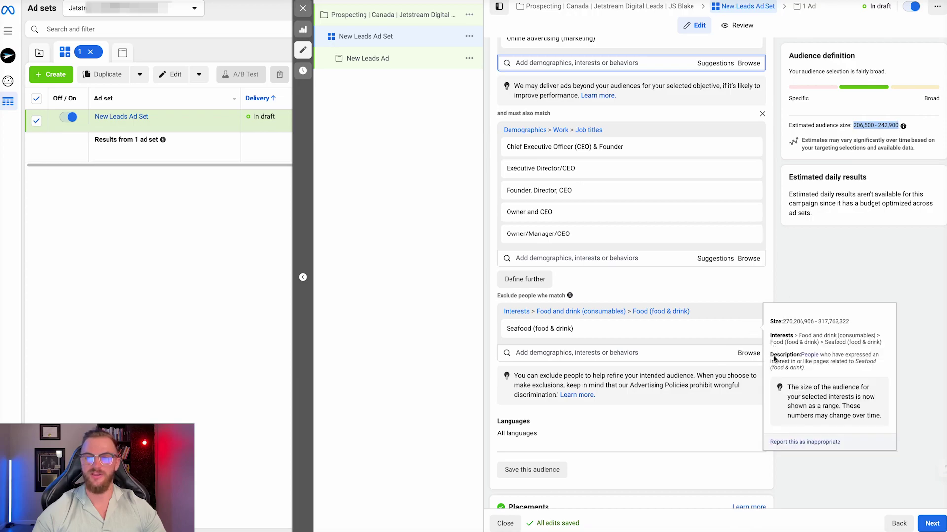
{"action": "left_click", "coordinate": [826, 267]}
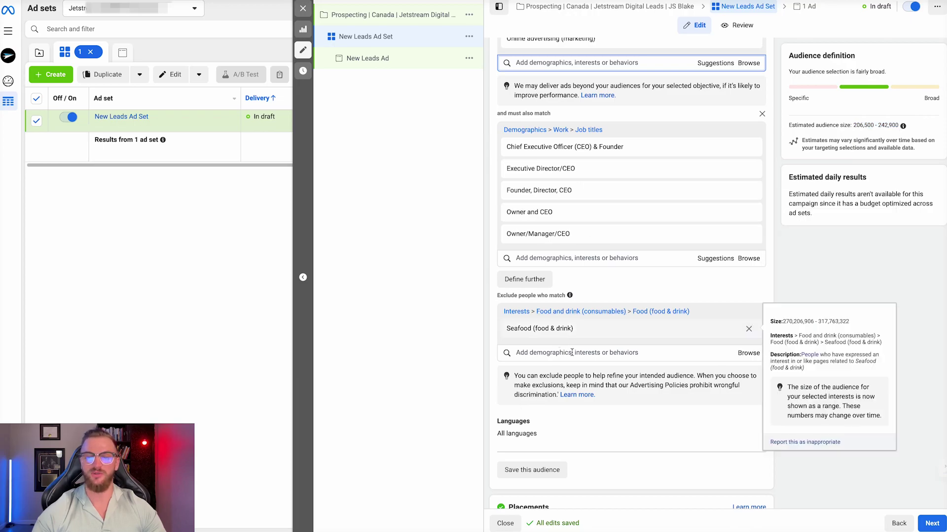
{"action": "scroll", "coordinate": [596, 314], "scroll_direction": "up", "scroll_amount": 1}
{"action": "scroll", "coordinate": [596, 314], "scroll_direction": "up", "scroll_amount": 1}
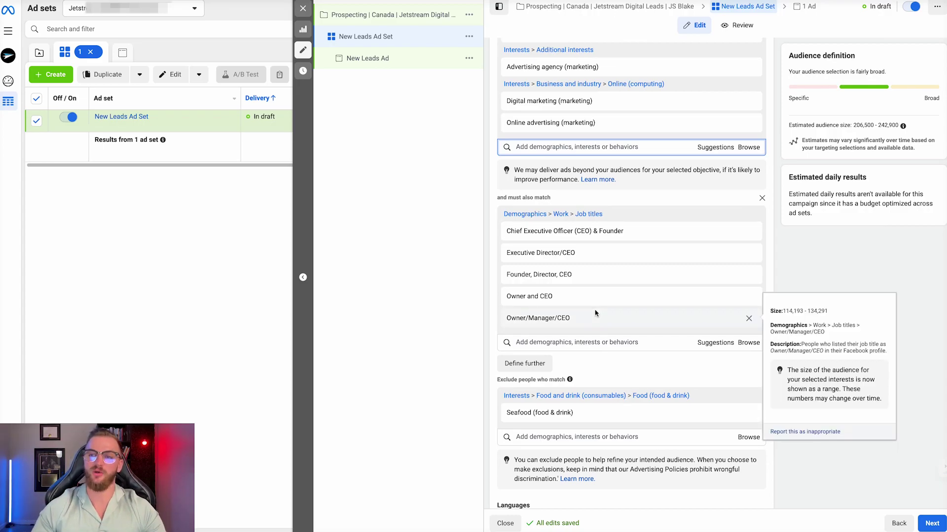
{"action": "left_click_drag", "start_coordinate": [854, 124], "coordinate": [900, 127]}
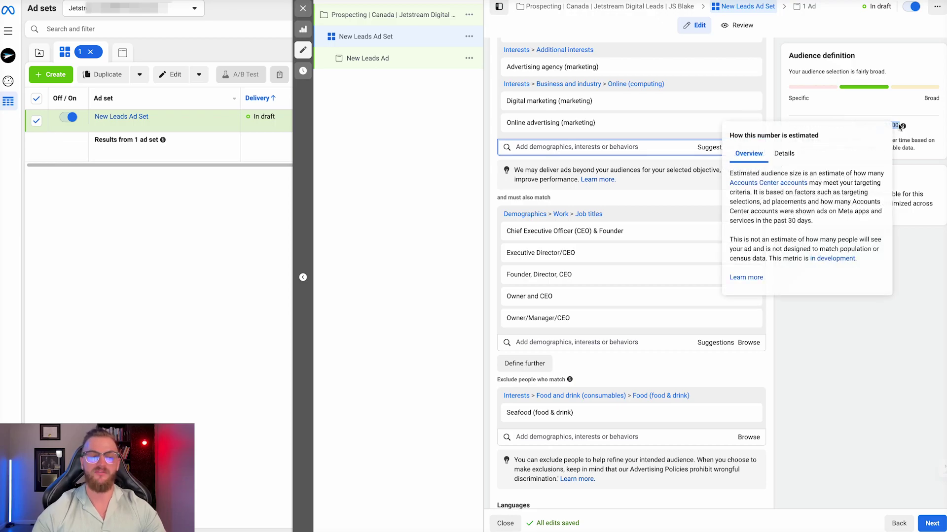
{"action": "left_click", "coordinate": [895, 125]}
{"action": "left_click", "coordinate": [899, 107]}
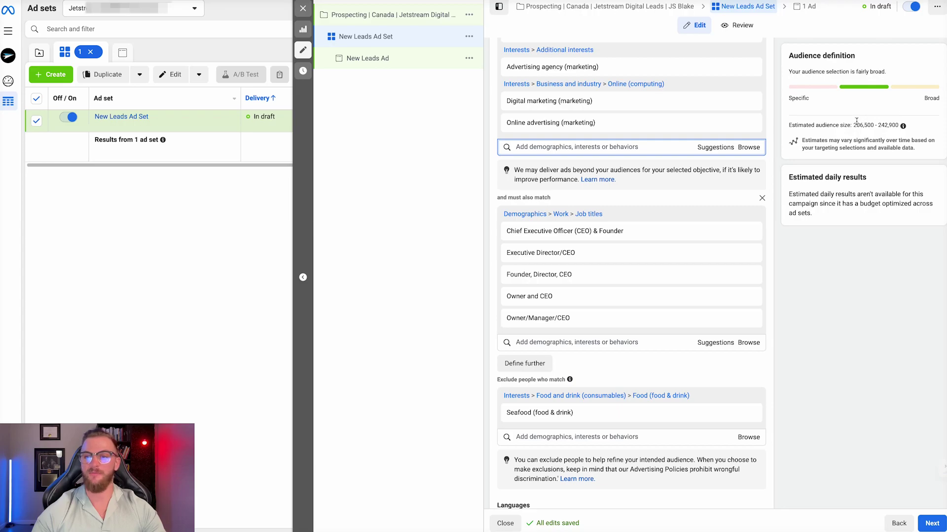
{"action": "left_click_drag", "start_coordinate": [853, 124], "coordinate": [897, 125]}
{"action": "scroll", "coordinate": [726, 259], "scroll_direction": "down", "scroll_amount": 2}
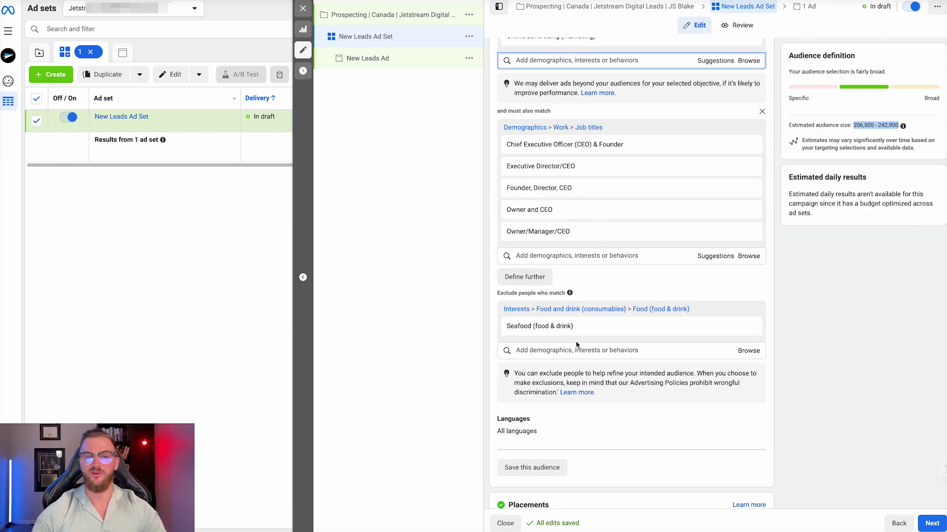
{"action": "scroll", "coordinate": [584, 345], "scroll_direction": "up", "scroll_amount": 3}
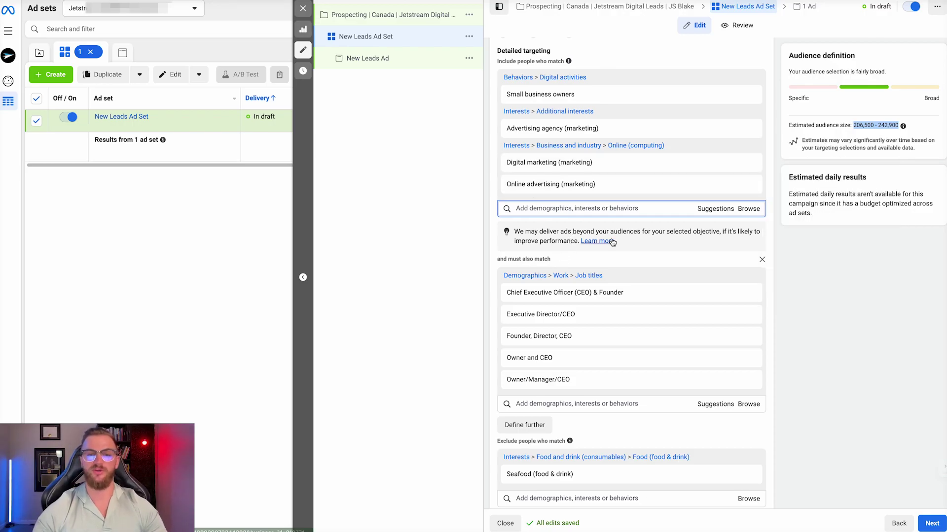
{"action": "scroll", "coordinate": [612, 241], "scroll_direction": "down", "scroll_amount": 5}
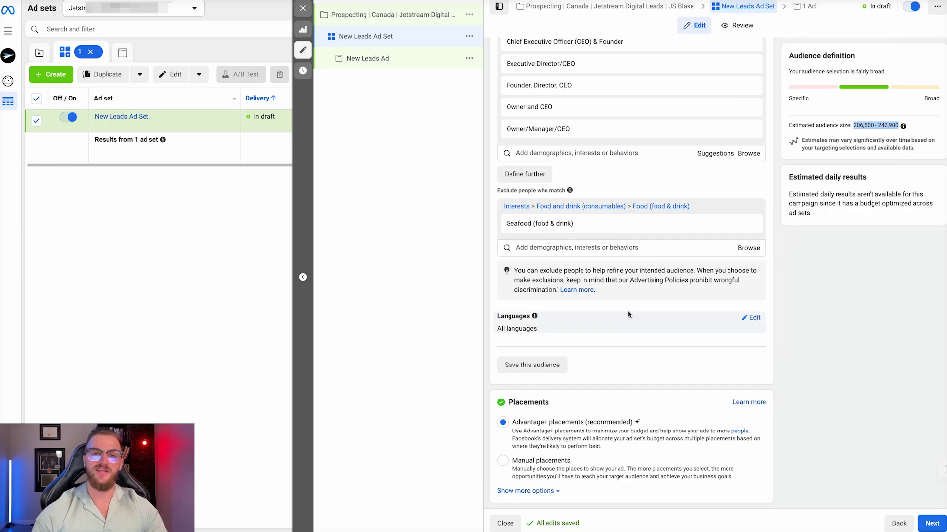
Step: Try English (All) as the audience language and remove it from the language selection
{"action": "scroll", "coordinate": [628, 315], "scroll_direction": "up", "scroll_amount": 4}
{"action": "scroll", "coordinate": [628, 314], "scroll_direction": "down", "scroll_amount": 4}
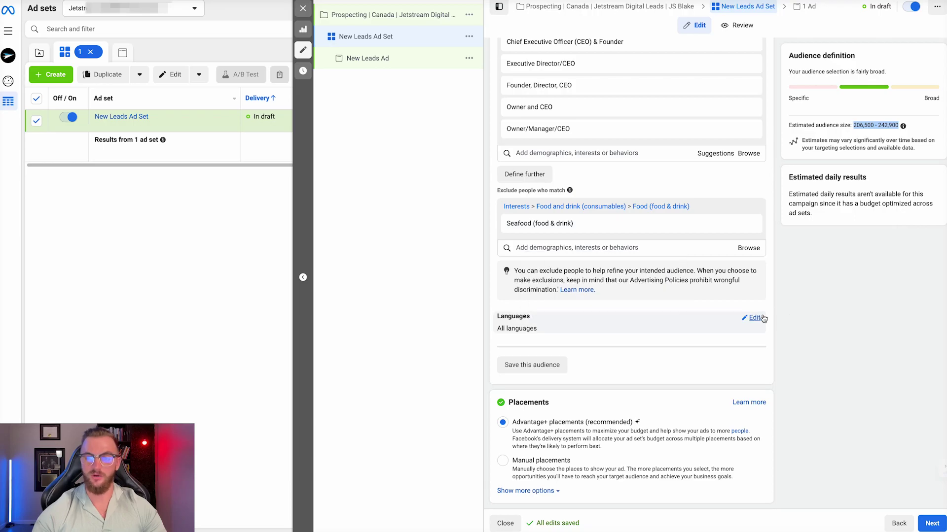
{"action": "left_click", "coordinate": [754, 318]}
{"action": "type", "text": "engl"}
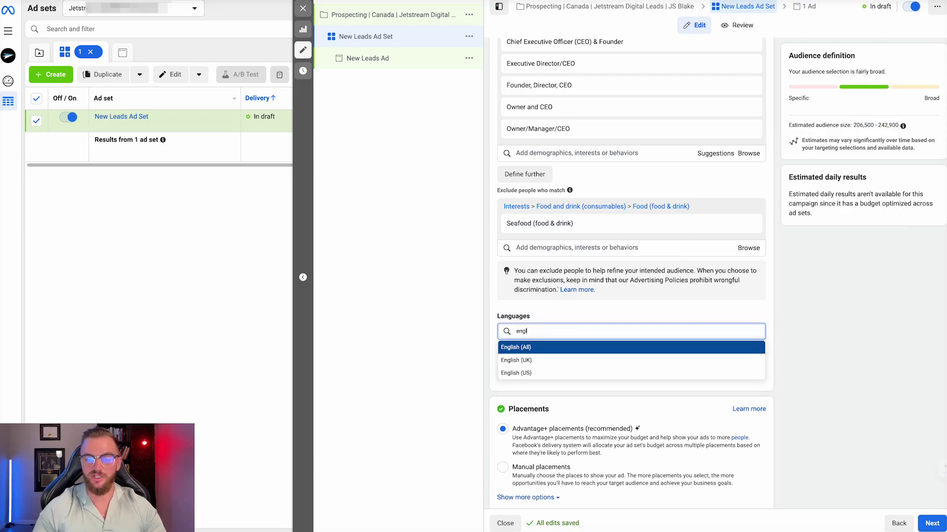
{"action": "left_click", "coordinate": [527, 348]}
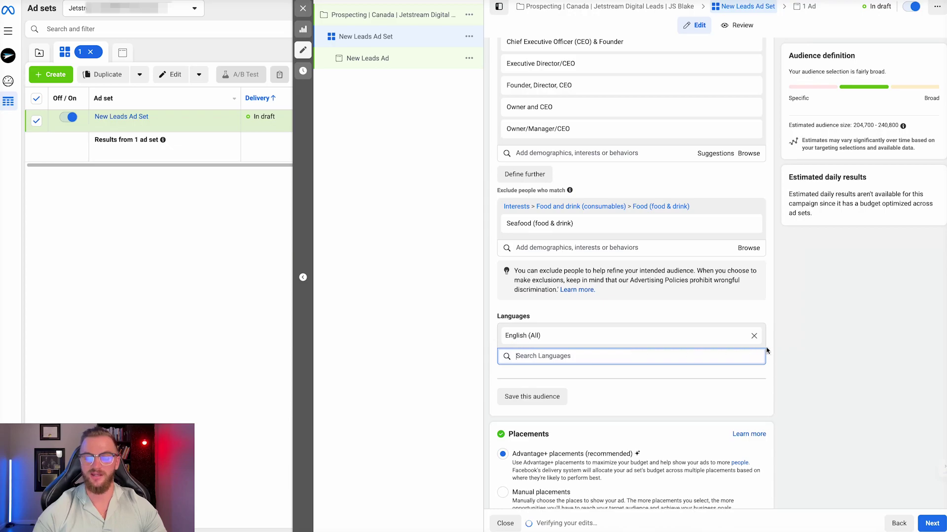
{"action": "left_click", "coordinate": [751, 338]}
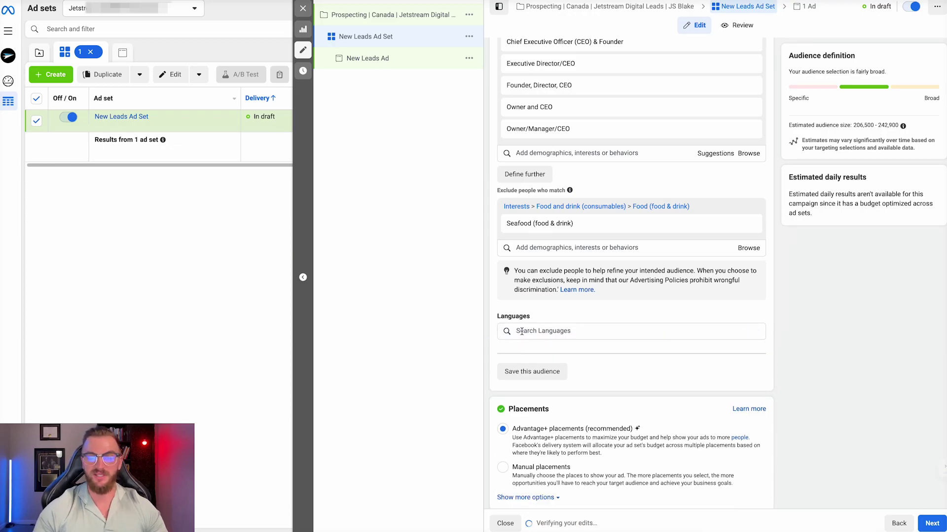
{"action": "left_click", "coordinate": [522, 331]}
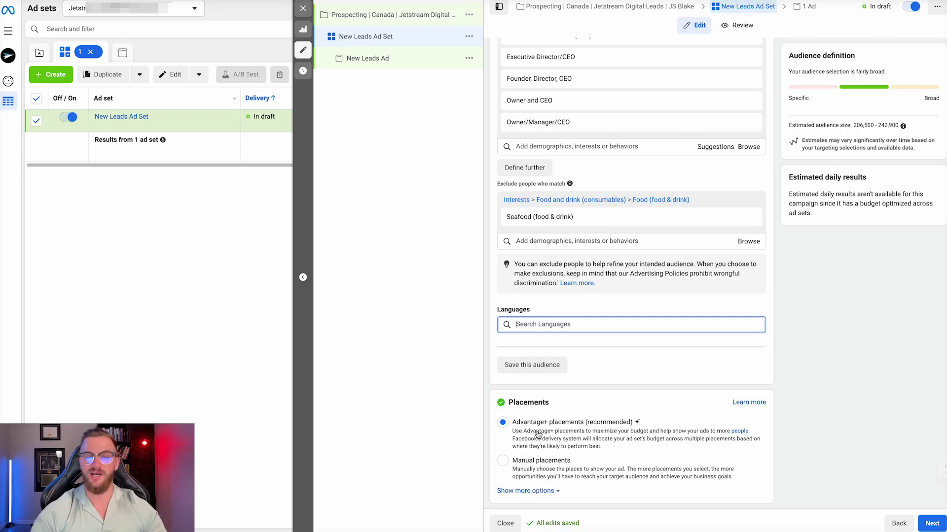
Step: Switch the ad set to manual placements and review the available devices, platforms and placement groups
{"action": "left_click", "coordinate": [502, 461]}
{"action": "scroll", "coordinate": [591, 431], "scroll_direction": "down", "scroll_amount": 7}
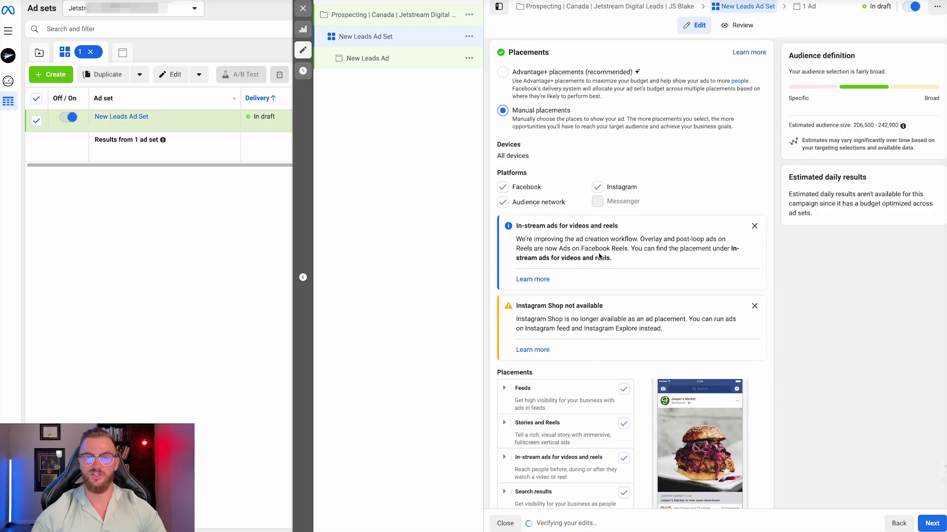
{"action": "scroll", "coordinate": [523, 143], "scroll_direction": "up", "scroll_amount": 1}
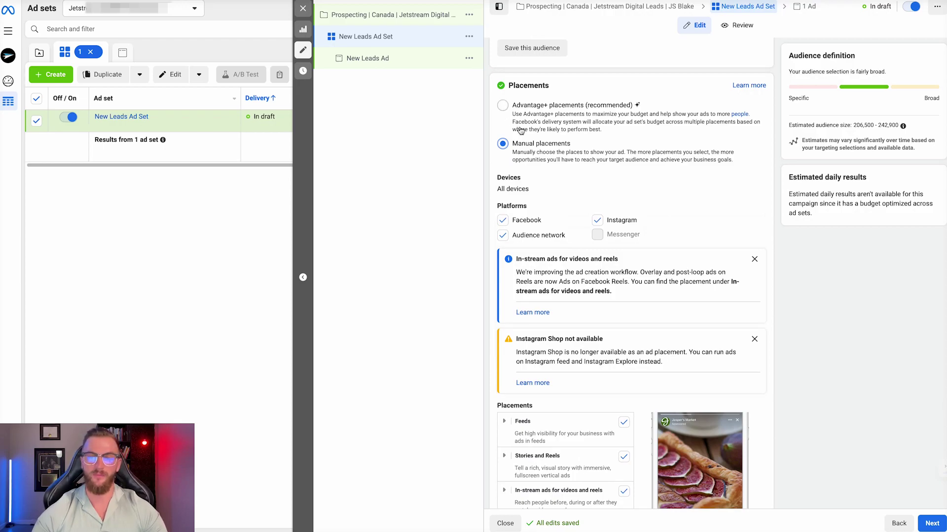
{"action": "scroll", "coordinate": [593, 230], "scroll_direction": "down", "scroll_amount": 4}
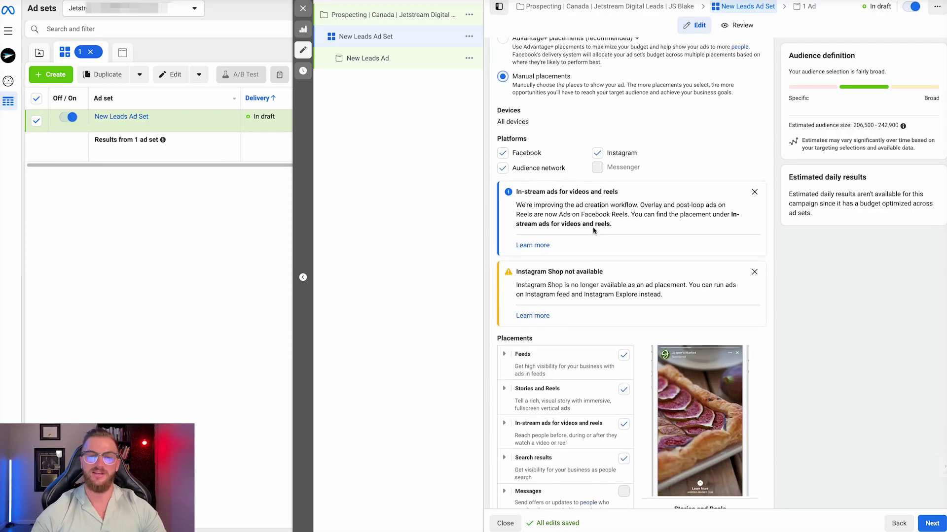
{"action": "scroll", "coordinate": [593, 231], "scroll_direction": "up", "scroll_amount": 4}
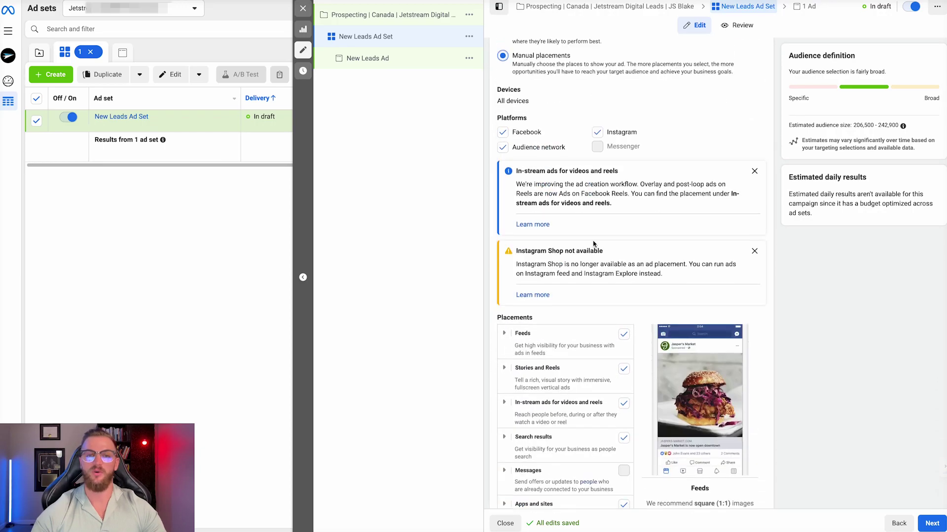
{"action": "scroll", "coordinate": [599, 267], "scroll_direction": "down", "scroll_amount": 3}
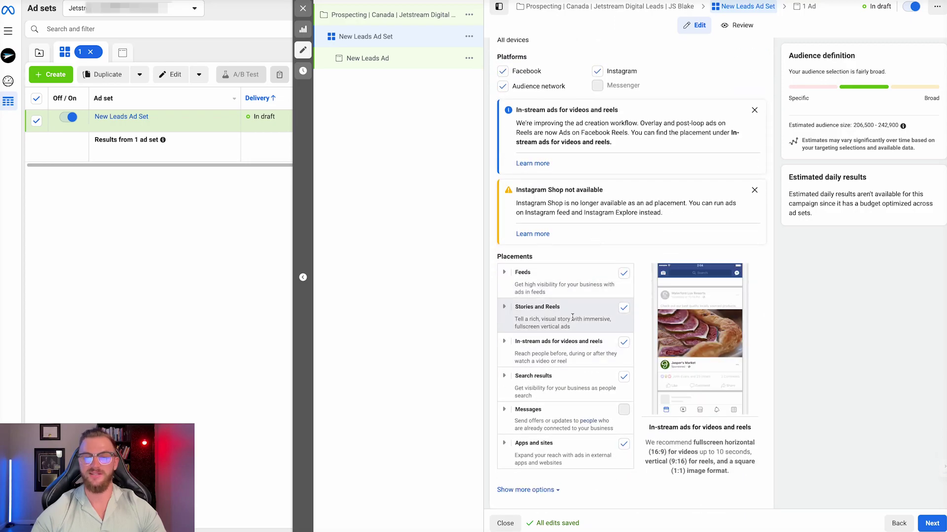
{"action": "scroll", "coordinate": [574, 321], "scroll_direction": "down", "scroll_amount": 1}
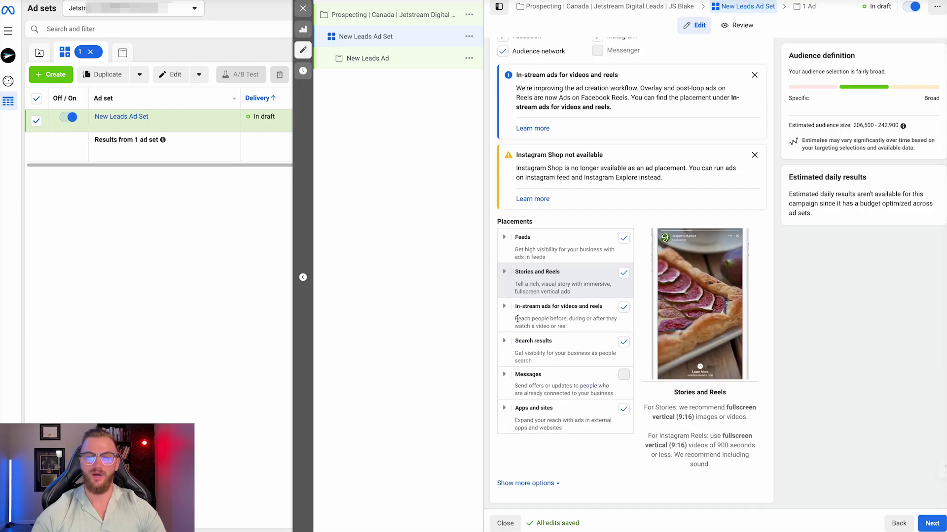
{"action": "scroll", "coordinate": [552, 276], "scroll_direction": "up", "scroll_amount": 1}
{"action": "scroll", "coordinate": [566, 296], "scroll_direction": "up", "scroll_amount": 2}
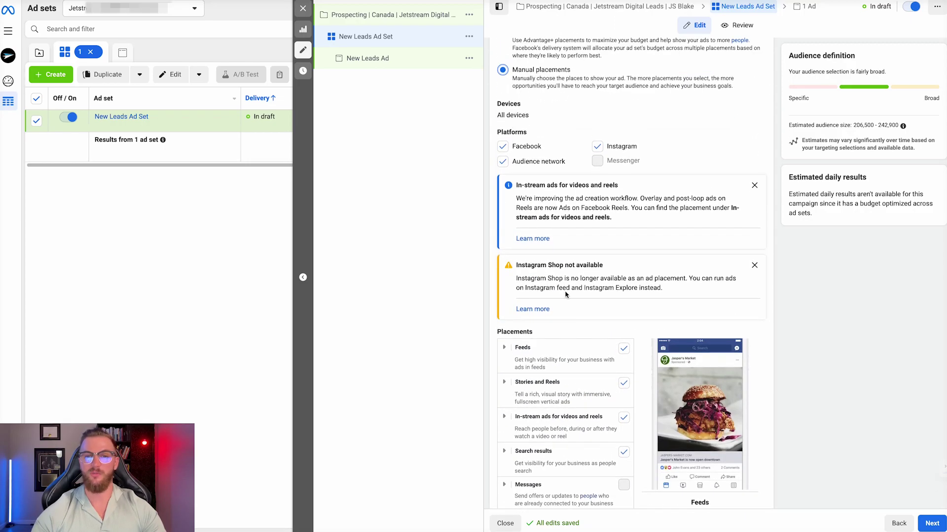
{"action": "scroll", "coordinate": [541, 371], "scroll_direction": "down", "scroll_amount": 2}
Step: Expand the placement groups, including Feeds, Stories and Reels, In-stream ads for videos and reels, and Search results, to examine their individual placements
{"action": "left_click", "coordinate": [504, 272]}
{"action": "scroll", "coordinate": [503, 271], "scroll_direction": "down", "scroll_amount": 2}
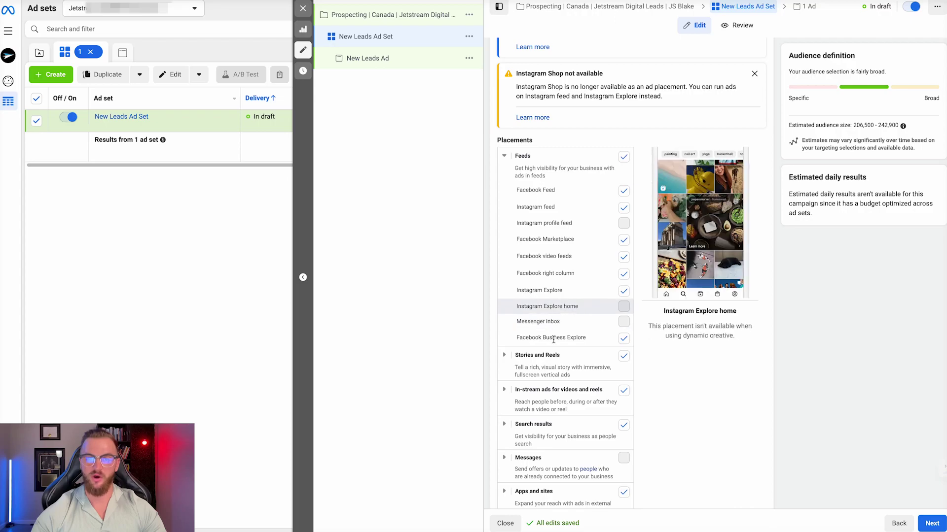
{"action": "scroll", "coordinate": [551, 334], "scroll_direction": "down", "scroll_amount": 1}
{"action": "left_click", "coordinate": [504, 306]}
{"action": "scroll", "coordinate": [543, 317], "scroll_direction": "down", "scroll_amount": 2}
{"action": "left_click", "coordinate": [503, 341]}
{"action": "scroll", "coordinate": [504, 345], "scroll_direction": "down", "scroll_amount": 1}
{"action": "left_click", "coordinate": [504, 376]}
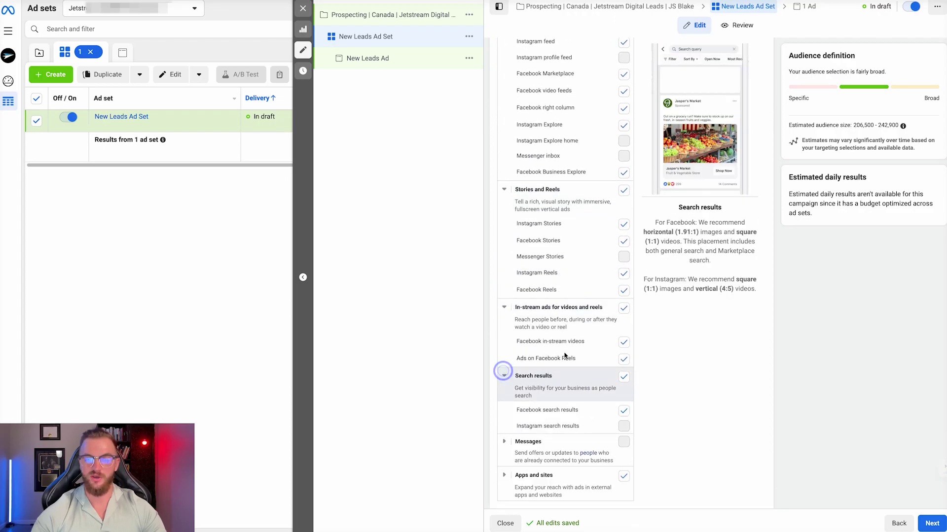
{"action": "scroll", "coordinate": [543, 375], "scroll_direction": "down", "scroll_amount": 1}
{"action": "left_click", "coordinate": [503, 405]}
{"action": "left_click", "coordinate": [502, 443]}
{"action": "scroll", "coordinate": [543, 474], "scroll_direction": "down", "scroll_amount": 1}
{"action": "left_click", "coordinate": [543, 484]}
Step: Deselect the Facebook right column and Facebook video feeds placements, and turn off the Instagram and Audience network platforms
{"action": "scroll", "coordinate": [648, 323], "scroll_direction": "up", "scroll_amount": 2}
{"action": "scroll", "coordinate": [621, 310], "scroll_direction": "up", "scroll_amount": 3}
{"action": "left_click", "coordinate": [624, 181]}
{"action": "left_click", "coordinate": [624, 163]}
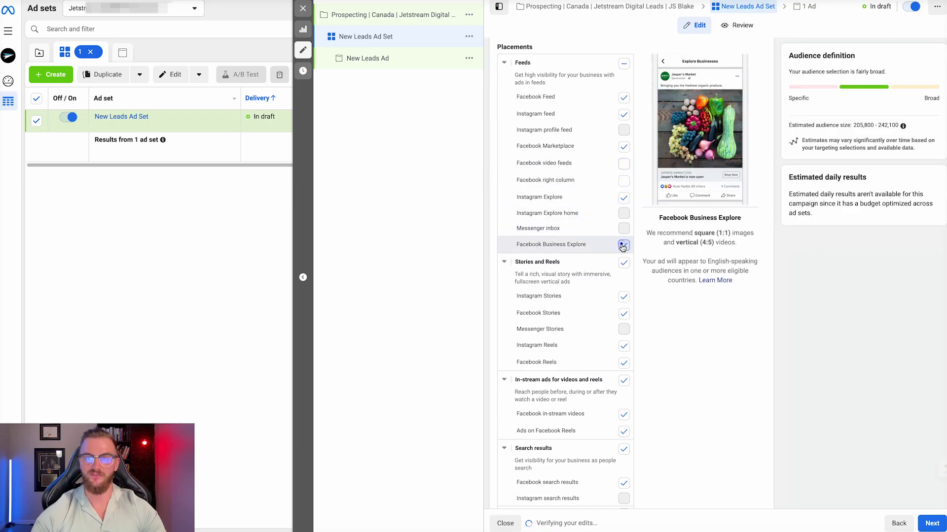
{"action": "scroll", "coordinate": [622, 247], "scroll_direction": "up", "scroll_amount": 7}
{"action": "left_click", "coordinate": [594, 194]}
{"action": "left_click", "coordinate": [503, 204]}
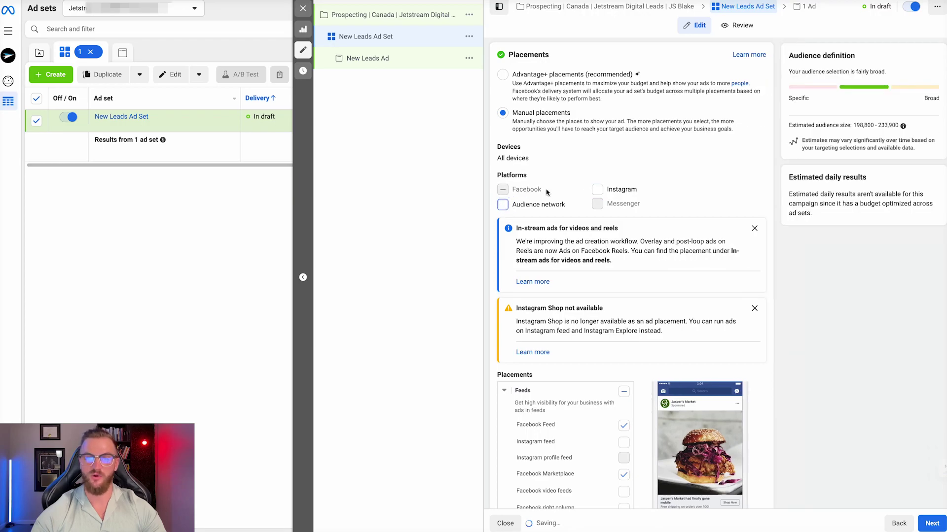
Step: Switch the ad set back to Advantage+ placements
{"action": "scroll", "coordinate": [537, 188], "scroll_direction": "down", "scroll_amount": 2}
{"action": "scroll", "coordinate": [539, 170], "scroll_direction": "up", "scroll_amount": 3}
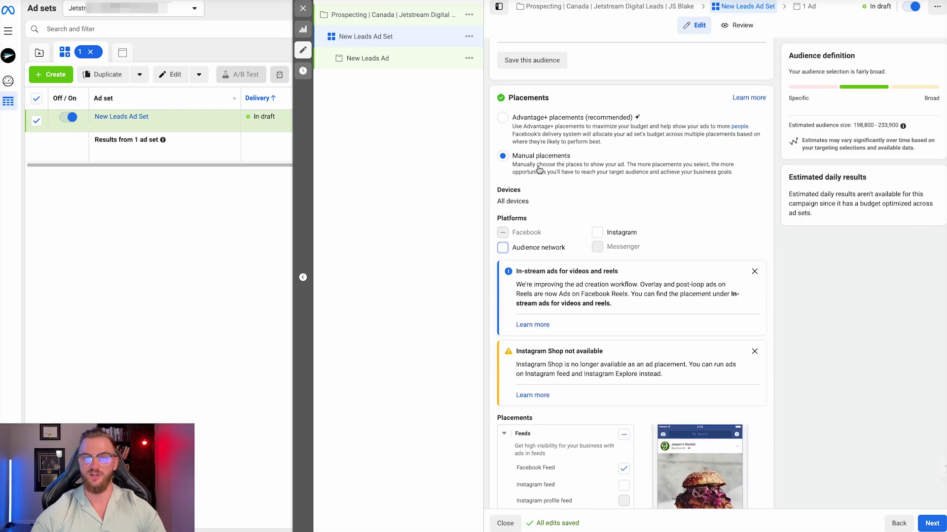
{"action": "scroll", "coordinate": [538, 170], "scroll_direction": "up", "scroll_amount": 1}
{"action": "left_click", "coordinate": [504, 149]}
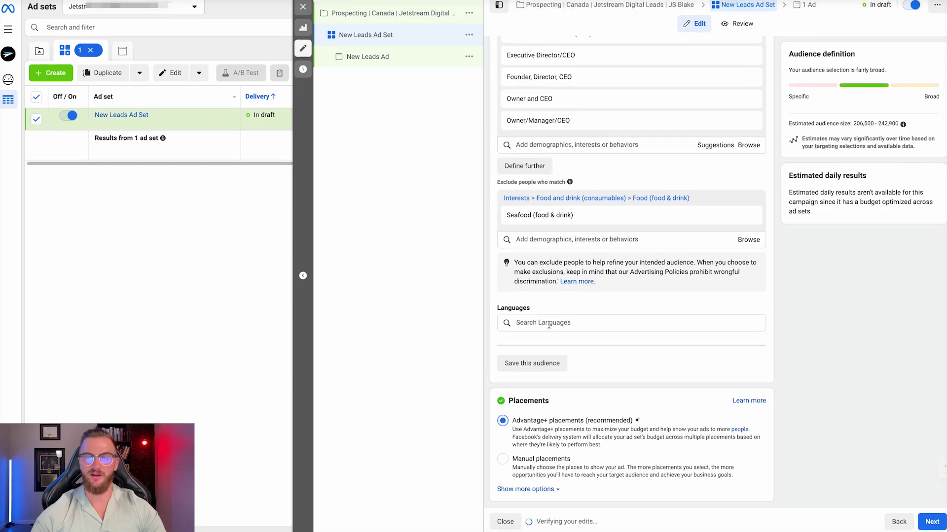
Step: Expand the brand safety inventory filter for Facebook in-stream videos and Reels, try Limited inventory and restore Standard inventory
{"action": "left_click", "coordinate": [543, 490]}
{"action": "scroll", "coordinate": [552, 444], "scroll_direction": "down", "scroll_amount": 3}
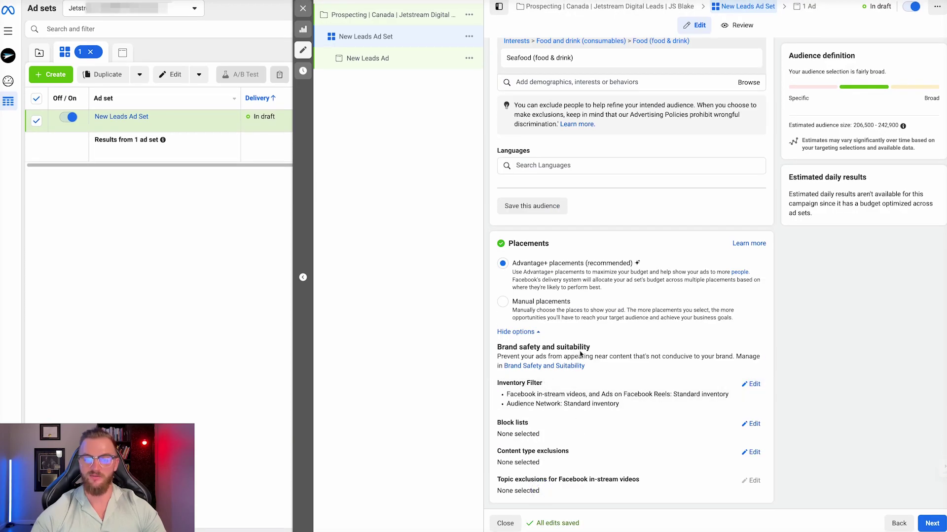
{"action": "left_click", "coordinate": [754, 385]}
{"action": "scroll", "coordinate": [752, 387], "scroll_direction": "down", "scroll_amount": 4}
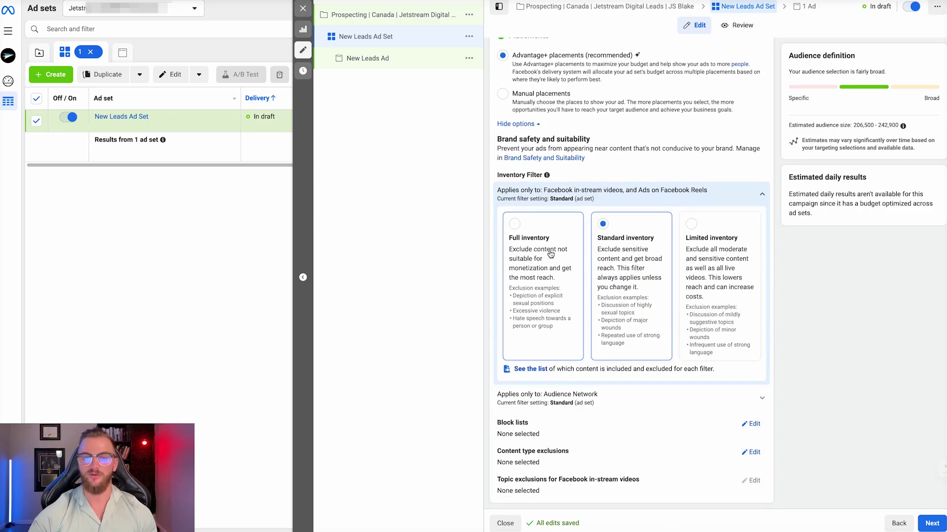
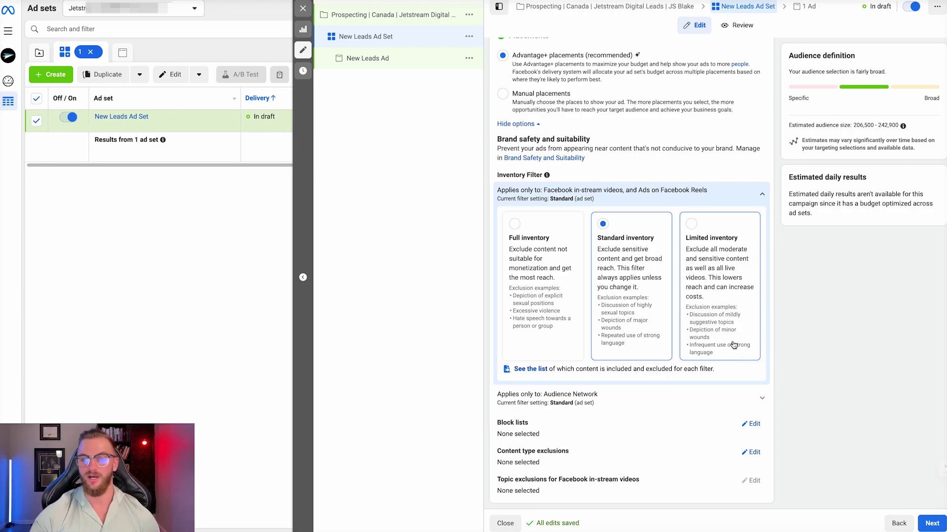
{"action": "left_click", "coordinate": [720, 244]}
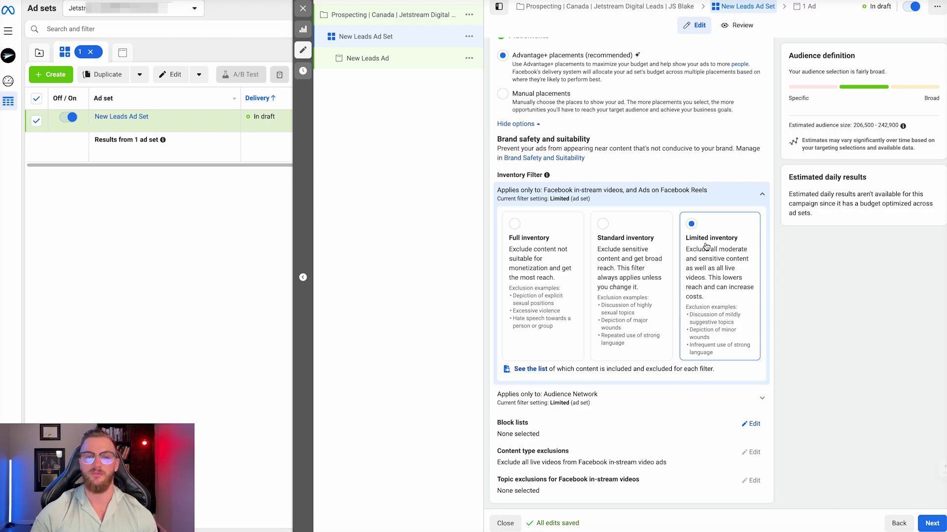
{"action": "left_click", "coordinate": [642, 263]}
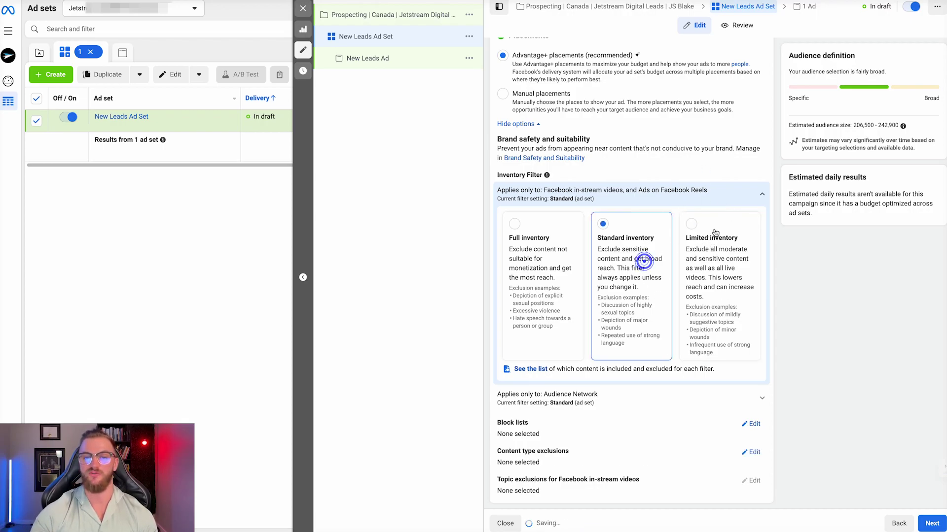
{"action": "left_click", "coordinate": [753, 197]}
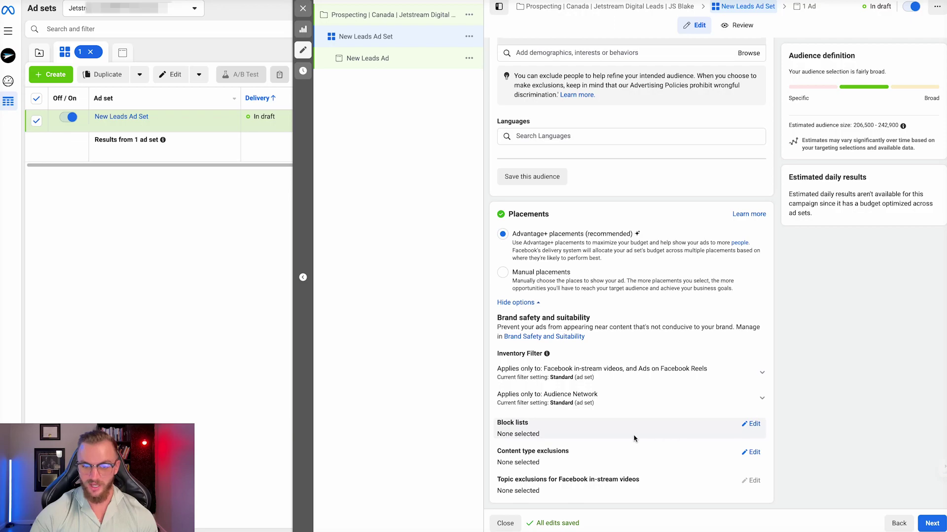
Step: Open the block lists setting and check the content type and topic exclusions
{"action": "left_click", "coordinate": [751, 425]}
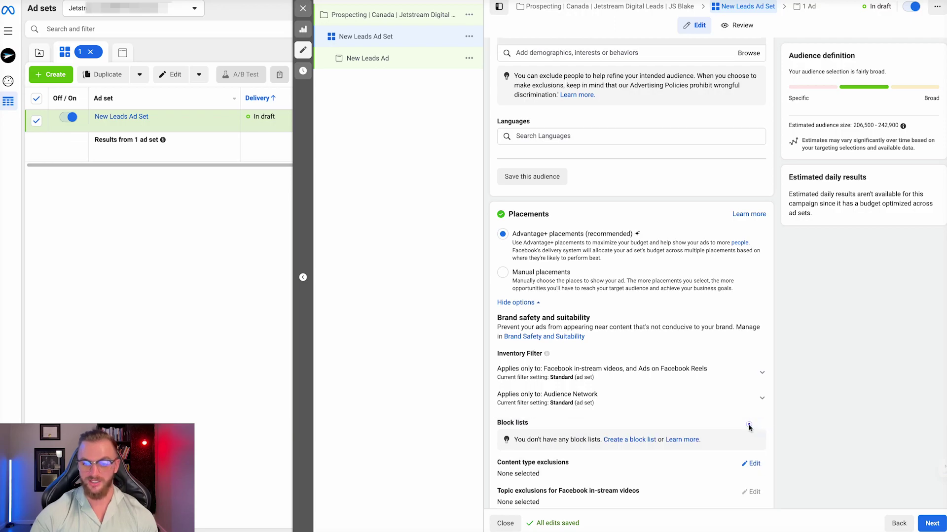
{"action": "scroll", "coordinate": [667, 438], "scroll_direction": "down", "scroll_amount": 1}
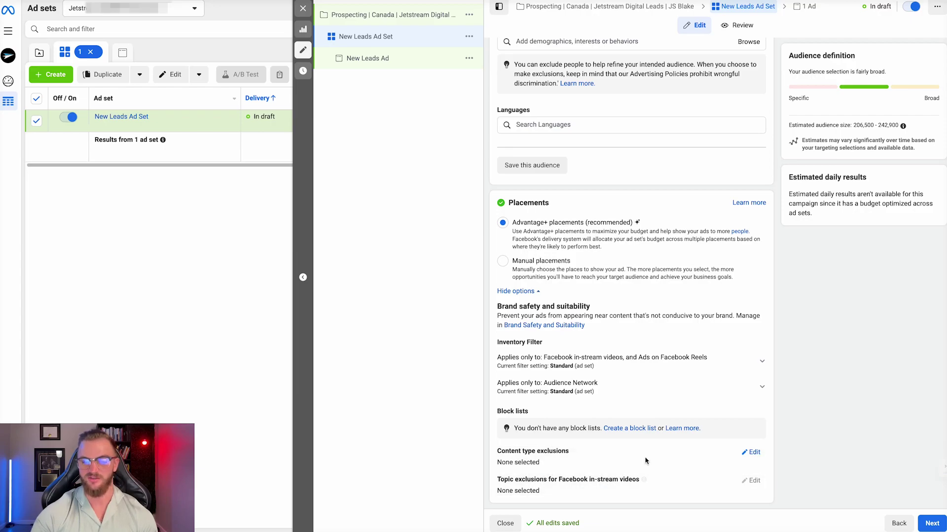
Step: Rename the ad set as "USA | Market + CEOS | 18+ | M&W"
{"action": "scroll", "coordinate": [611, 318], "scroll_direction": "up", "scroll_amount": 20}
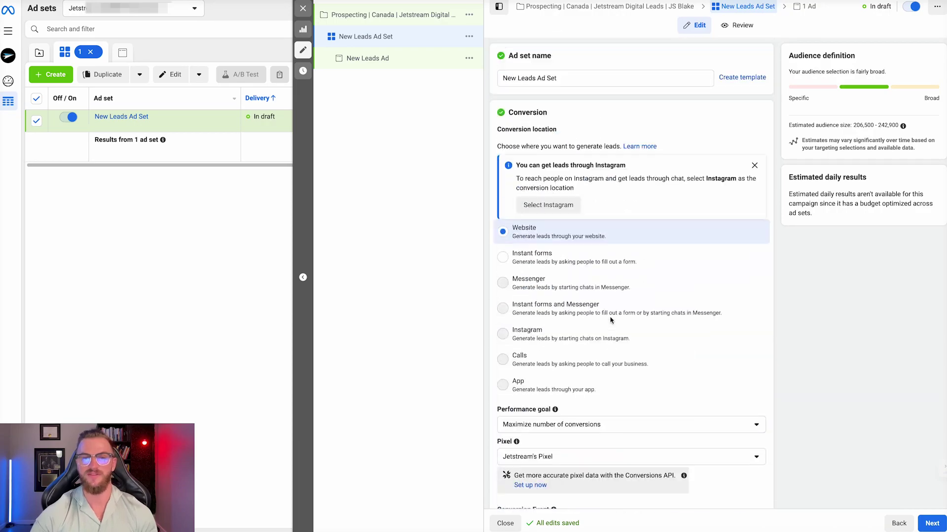
{"action": "scroll", "coordinate": [610, 269], "scroll_direction": "down", "scroll_amount": 10}
{"action": "scroll", "coordinate": [609, 268], "scroll_direction": "up", "scroll_amount": 10}
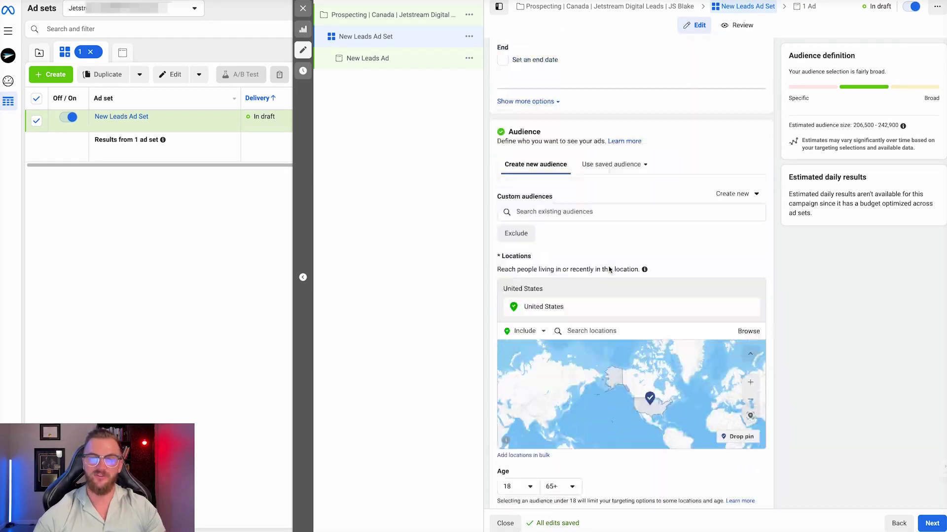
{"action": "scroll", "coordinate": [554, 151], "scroll_direction": "down", "scroll_amount": 10}
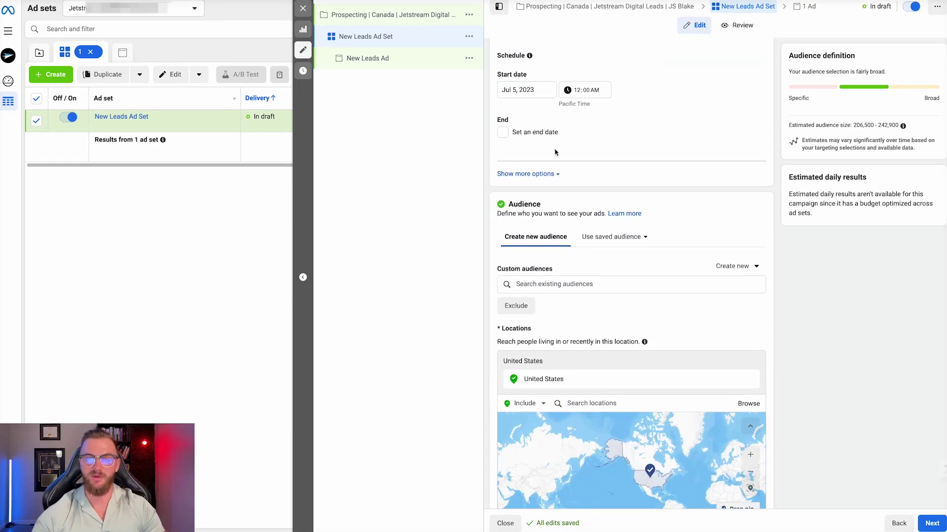
{"action": "scroll", "coordinate": [554, 152], "scroll_direction": "up", "scroll_amount": 10}
{"action": "left_click", "coordinate": [567, 78]}
{"action": "key", "text": "ctrl+a"}
{"action": "type", "text": "USA |"}
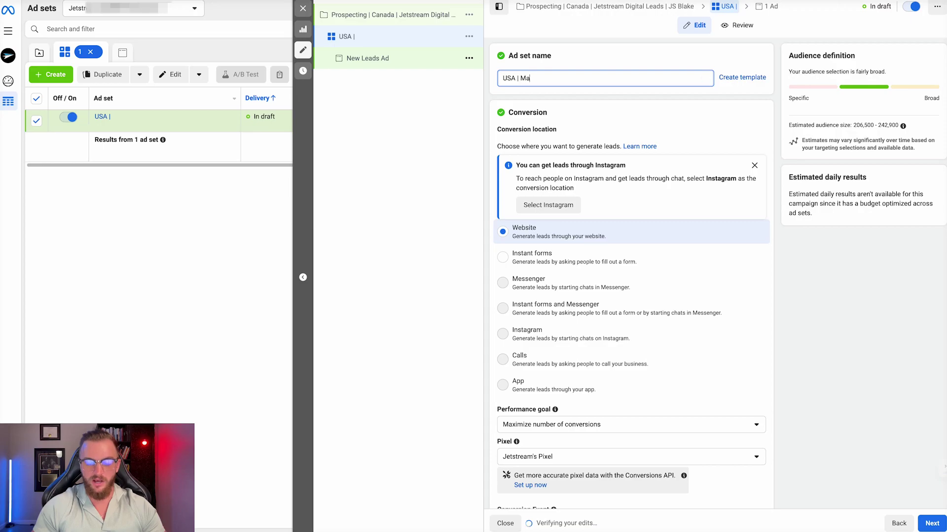
{"action": "type", "text": " Market + CEO"}
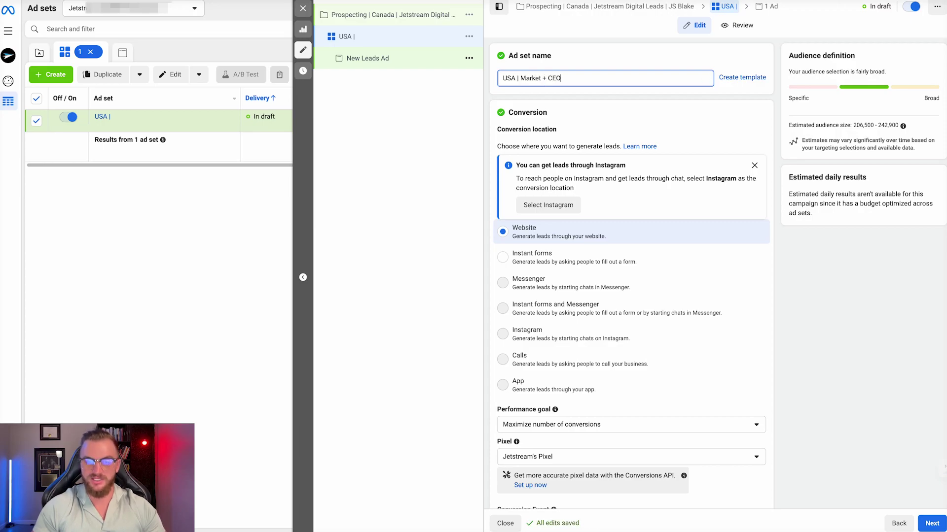
{"action": "type", "text": "S | 18"}
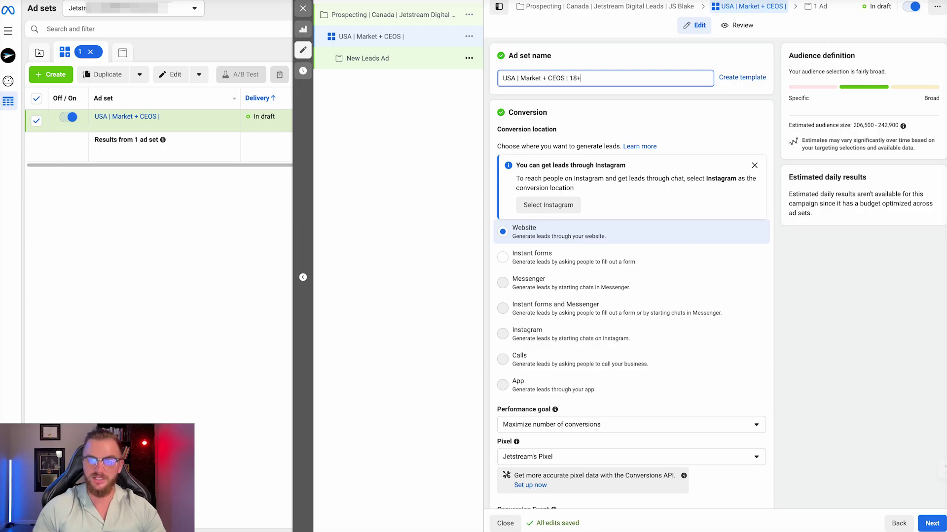
{"action": "type", "text": "+ | M&"}
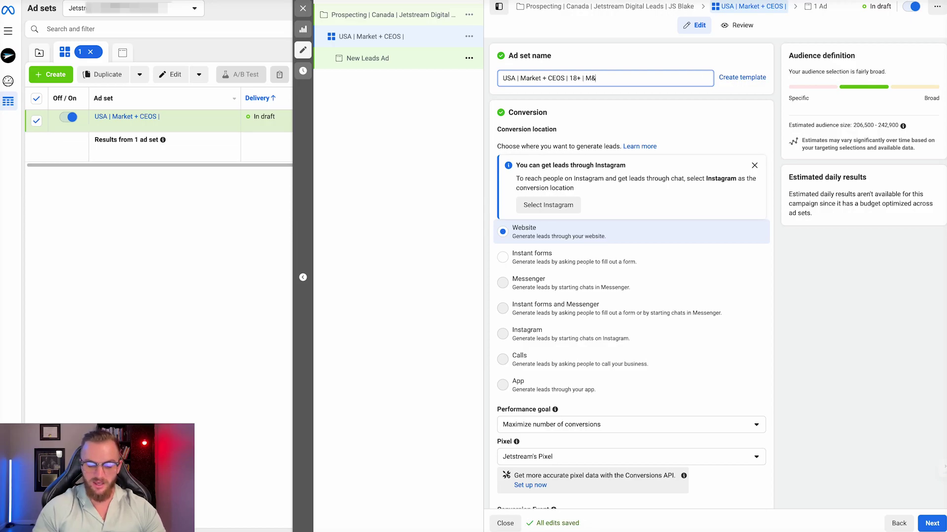
{"action": "type", "text": "W"}
{"action": "scroll", "coordinate": [528, 170], "scroll_direction": "down", "scroll_amount": 15}
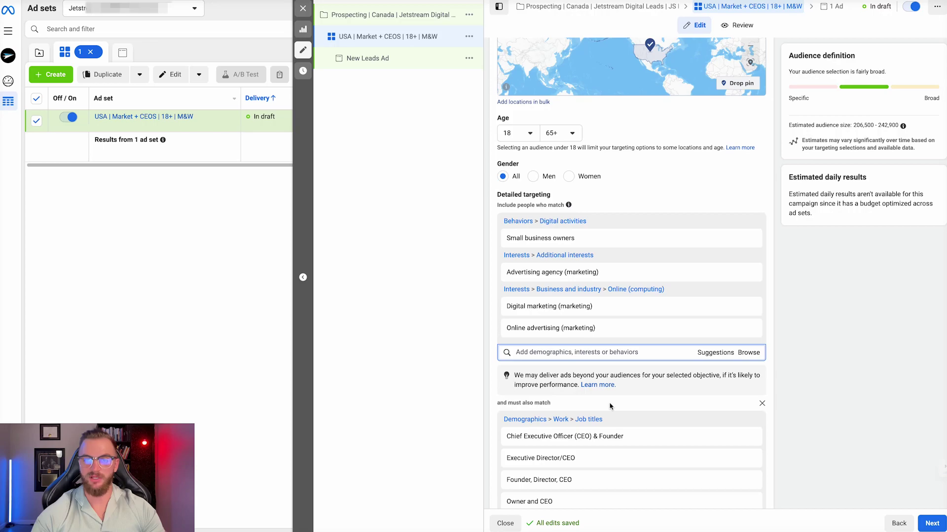
{"action": "scroll", "coordinate": [610, 406], "scroll_direction": "down", "scroll_amount": 6}
{"action": "scroll", "coordinate": [580, 315], "scroll_direction": "up", "scroll_amount": 20}
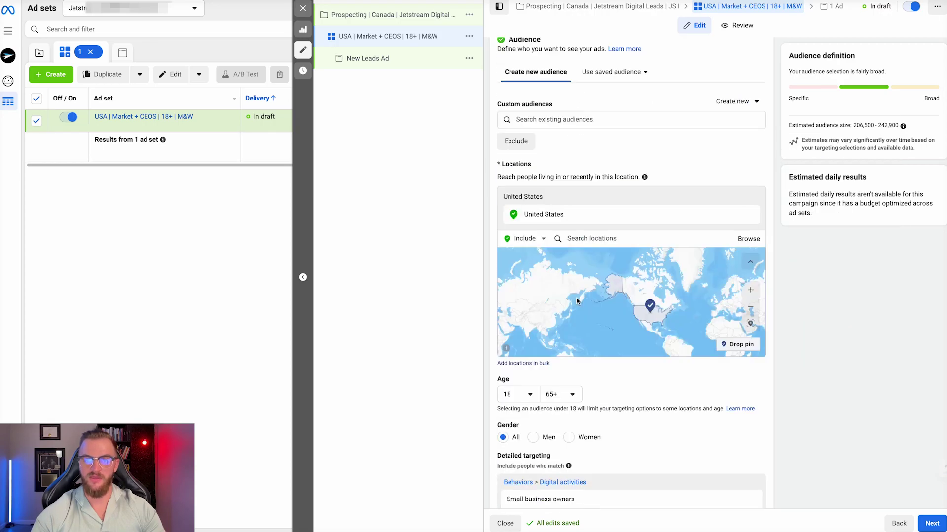
Step: Append "| All Placements" to the ad set name so it reads "USA | Market + CEOS | 18+ | M&W | All Placements"
{"action": "type", "text": "| Auto"}
{"action": "key", "text": "BackSpace"}
{"action": "key", "text": "BackSpace"}
{"action": "key", "text": "BackSpace"}
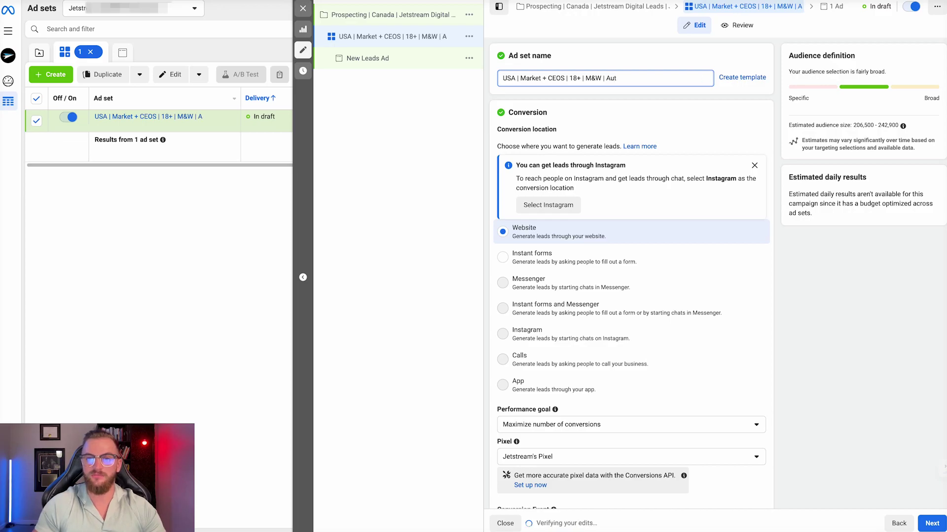
{"action": "type", "text": "ll Placem"}
{"action": "key", "text": "BackSpace"}
{"action": "key", "text": "BackSpace"}
{"action": "key", "text": "BackSpace"}
{"action": "key", "text": "BackSpace"}
{"action": "type", "text": "acement"}
{"action": "key", "text": "BackSpace"}
{"action": "type", "text": "nts"}
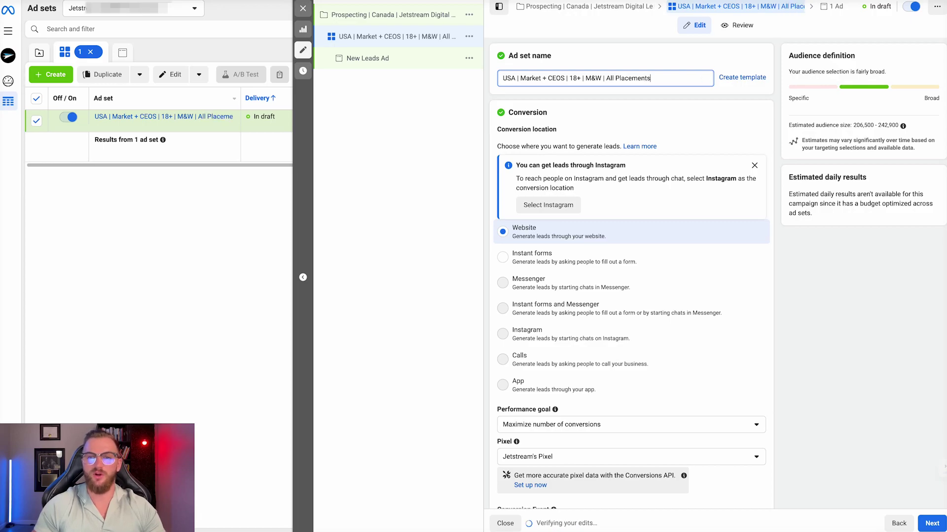
{"action": "triple_click", "coordinate": [660, 77]}
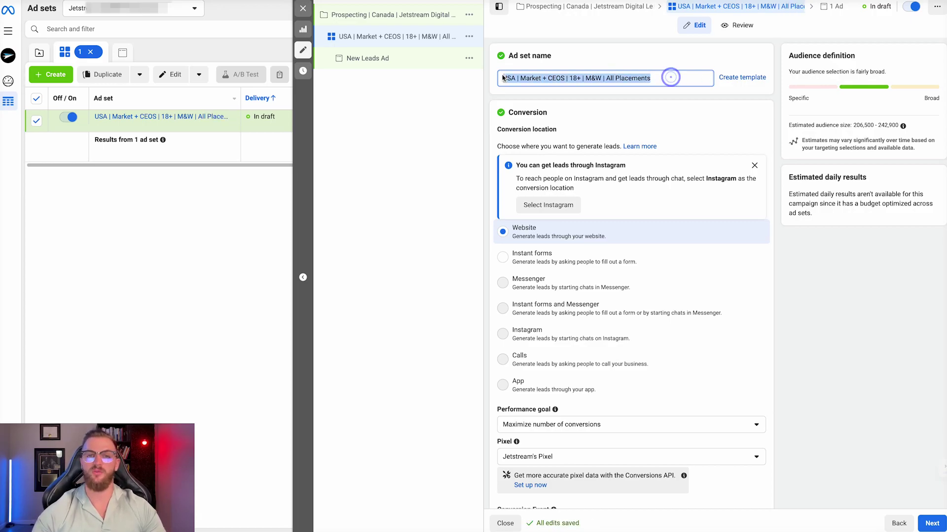
Step: Open the New Leads Ad for editing and rename it as "Ad Unit 1"
{"action": "scroll", "coordinate": [628, 326], "scroll_direction": "down", "scroll_amount": 10}
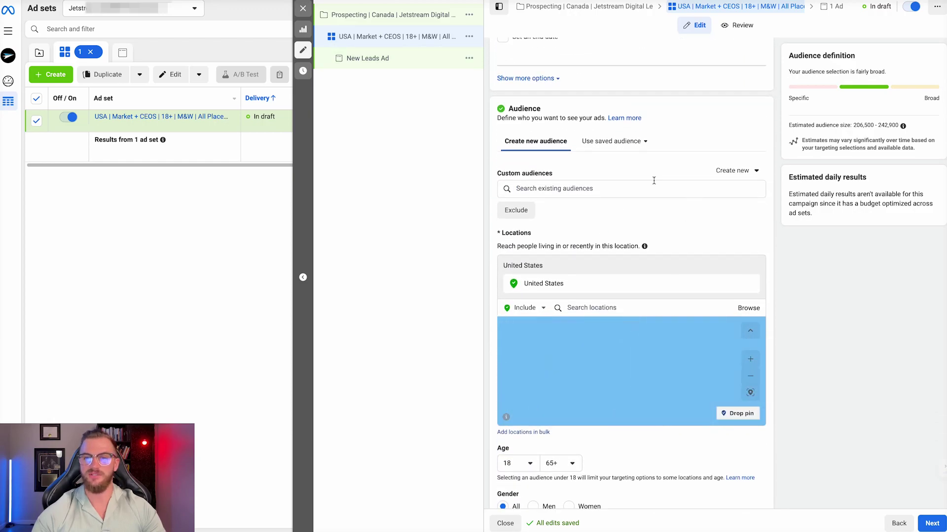
{"action": "scroll", "coordinate": [654, 180], "scroll_direction": "up", "scroll_amount": 15}
{"action": "left_click", "coordinate": [415, 63]}
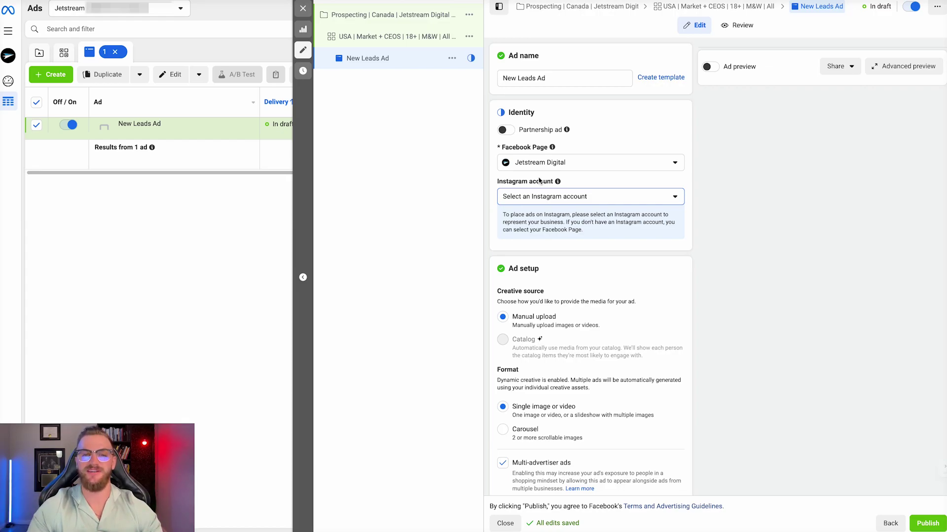
{"action": "left_click", "coordinate": [554, 77]}
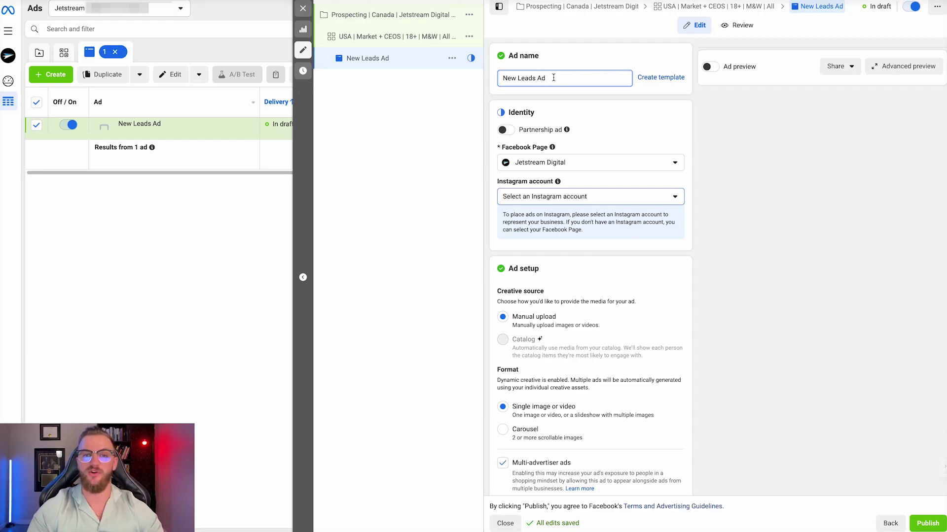
{"action": "left_click_drag", "start_coordinate": [553, 78], "coordinate": [483, 79]}
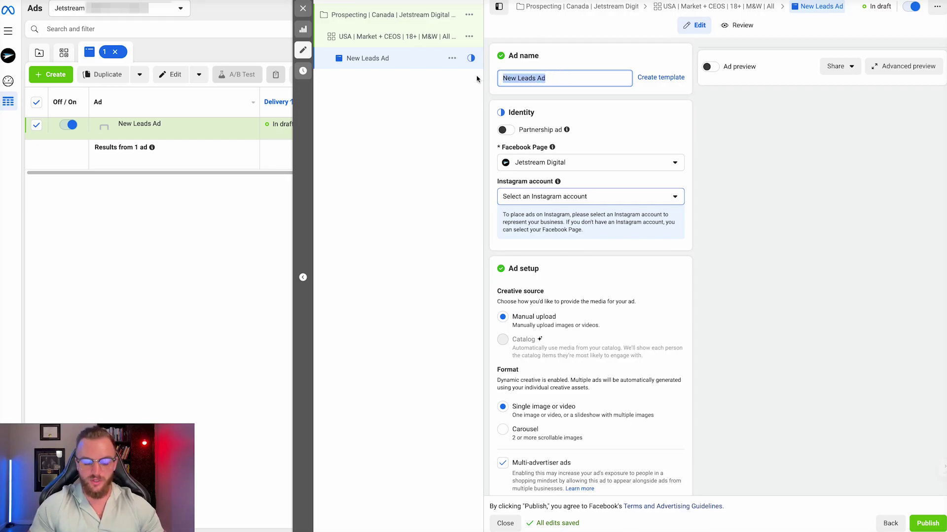
{"action": "type", "text": "Unit"}
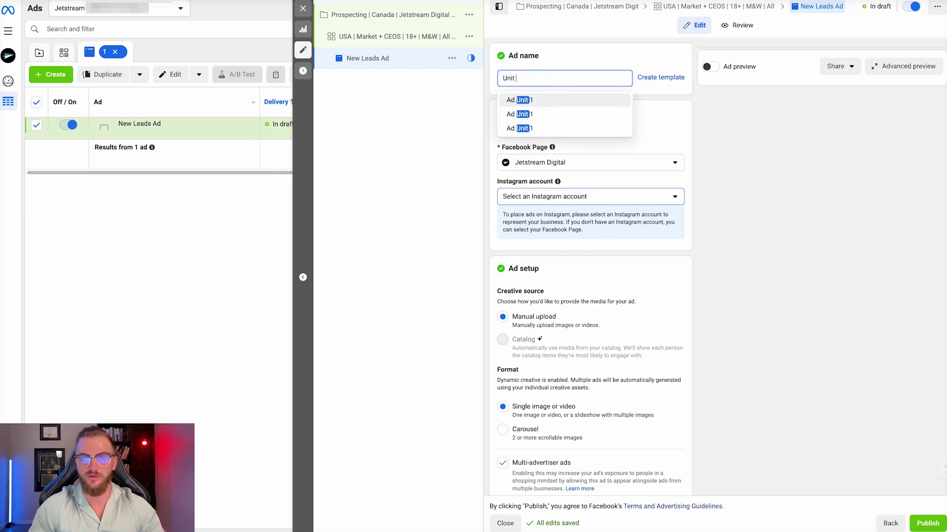
{"action": "key", "text": "BackSpace"}
{"action": "key", "text": "BackSpace"}
{"action": "key", "text": "BackSpace"}
{"action": "key", "text": "BackSpace"}
{"action": "type", "text": "Ad"}
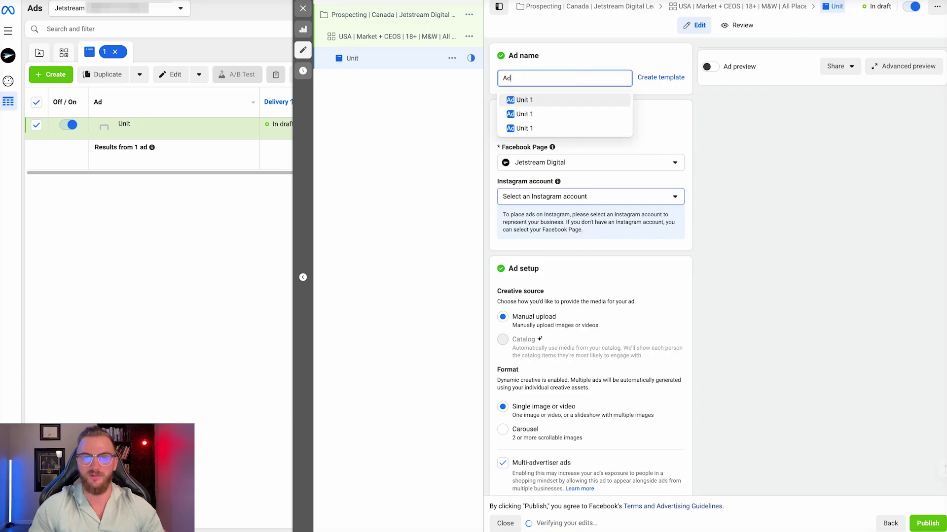
{"action": "left_click", "coordinate": [561, 129]}
Step: Try the partnership ad option, look through its primary identity selection without choosing an account, and switch the option off again
{"action": "mouse_move", "coordinate": [567, 131]}
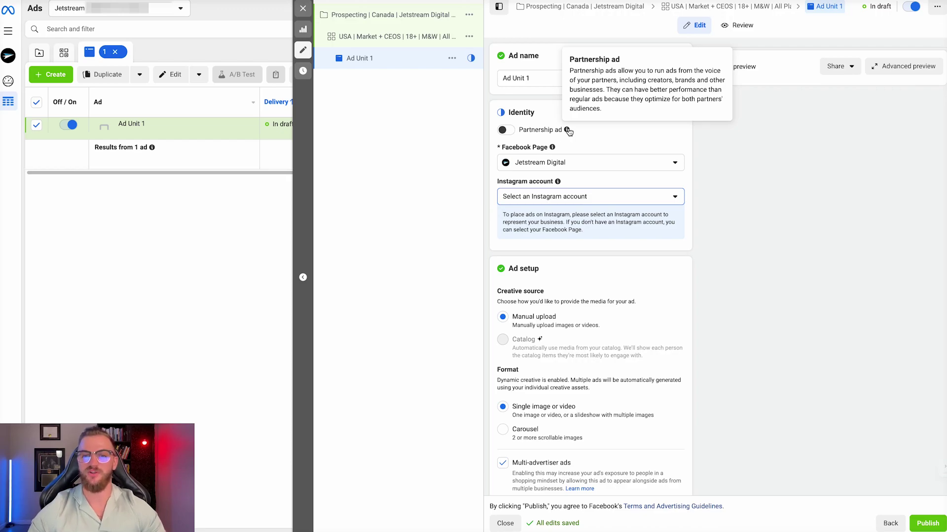
{"action": "left_click", "coordinate": [506, 131]}
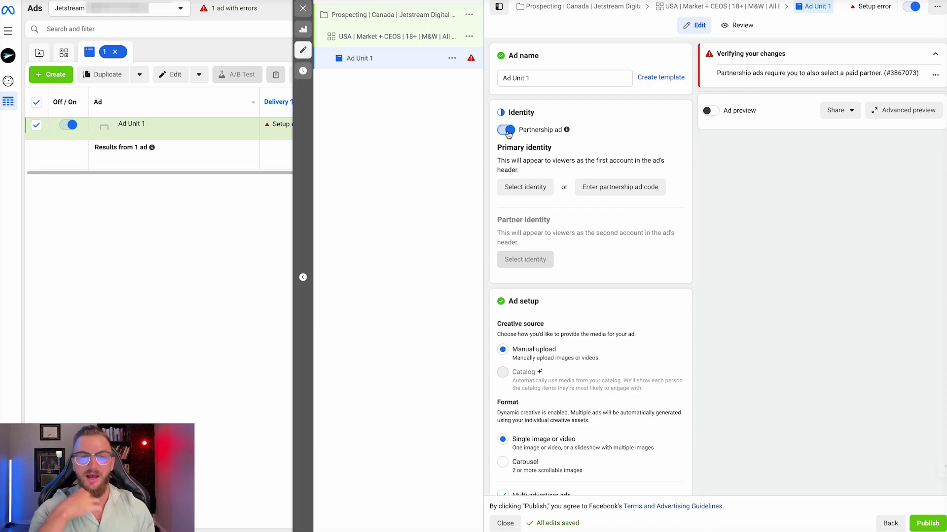
{"action": "left_click", "coordinate": [526, 187]}
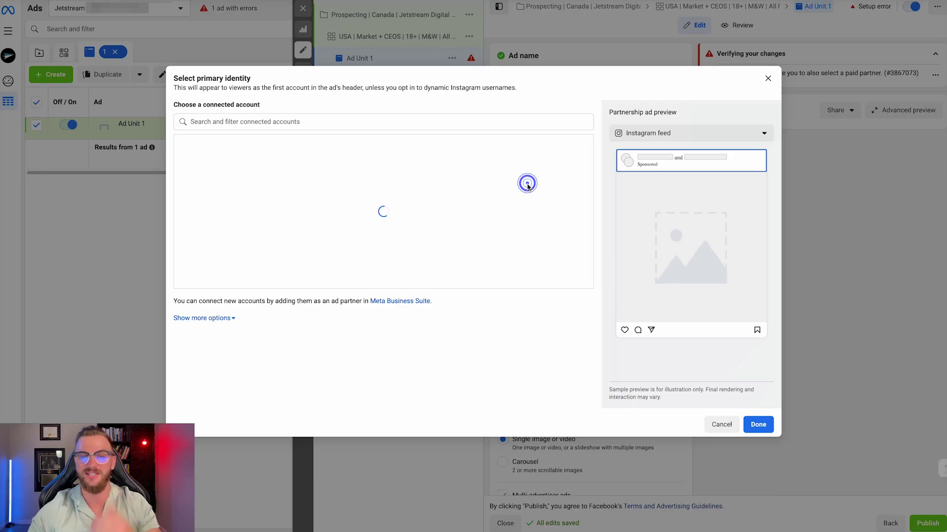
{"action": "left_click", "coordinate": [267, 123]}
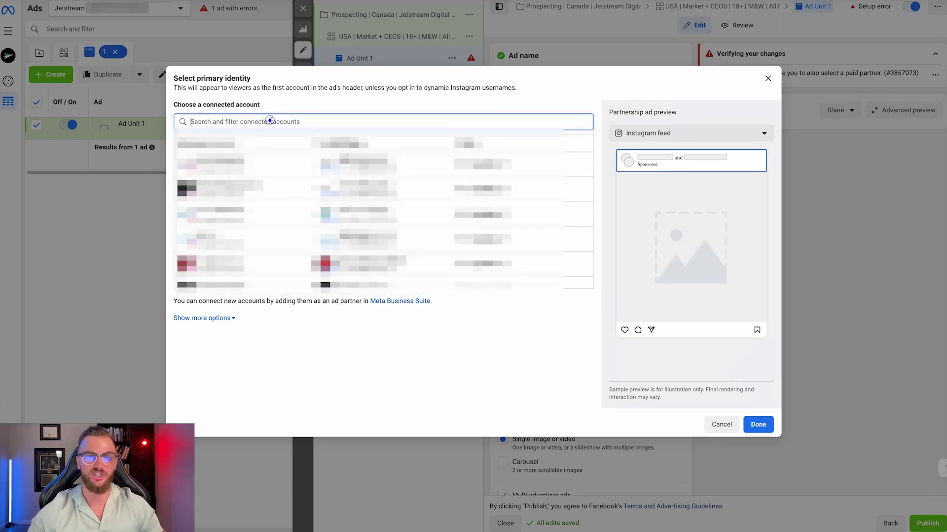
{"action": "left_click", "coordinate": [672, 168]}
{"action": "left_click_drag", "start_coordinate": [673, 168], "coordinate": [627, 160]}
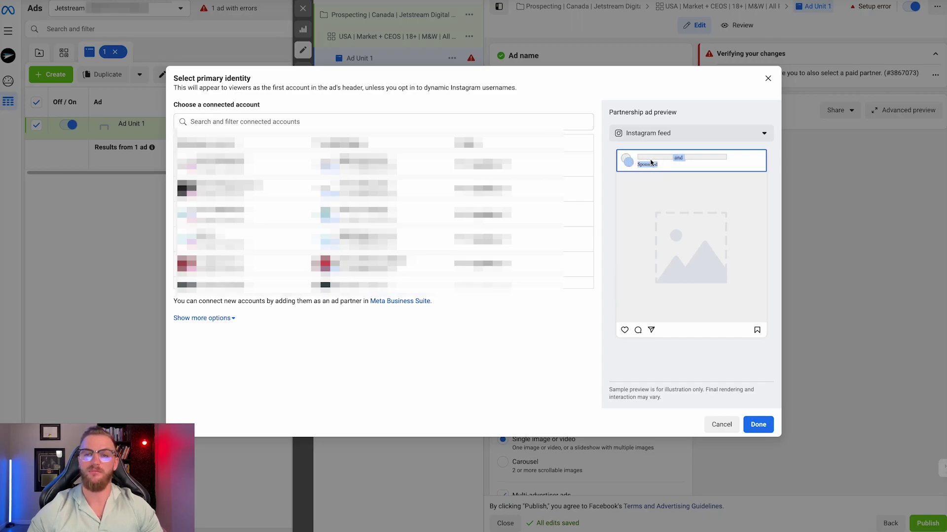
{"action": "left_click", "coordinate": [667, 167]}
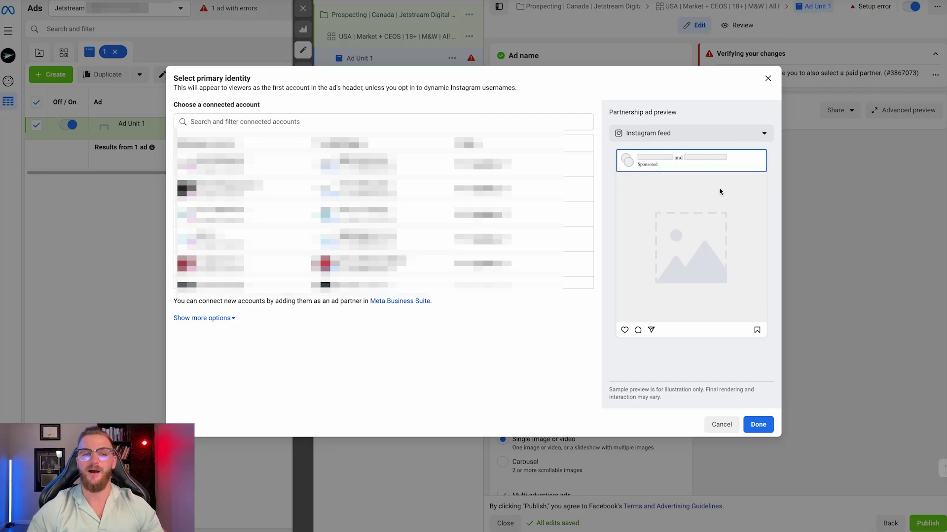
{"action": "left_click", "coordinate": [765, 79]}
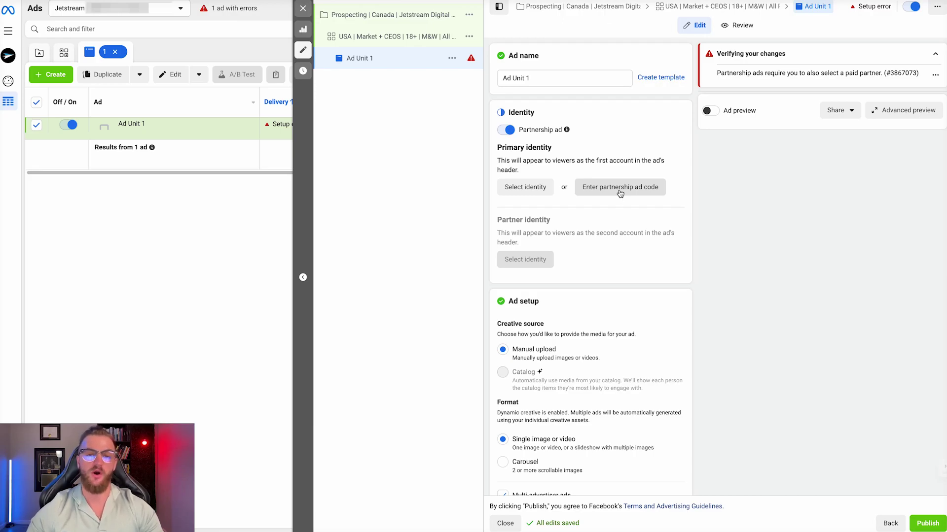
{"action": "left_click", "coordinate": [505, 132]}
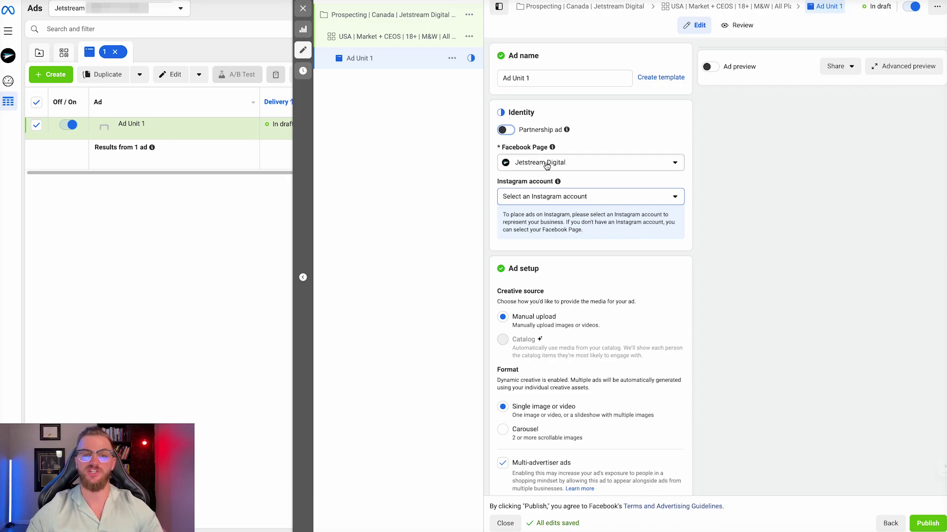
Step: Set the ad's Instagram account to jetstreamagency and review the creative source and format options in the ad setup
{"action": "left_click", "coordinate": [570, 196]}
{"action": "left_click", "coordinate": [566, 234]}
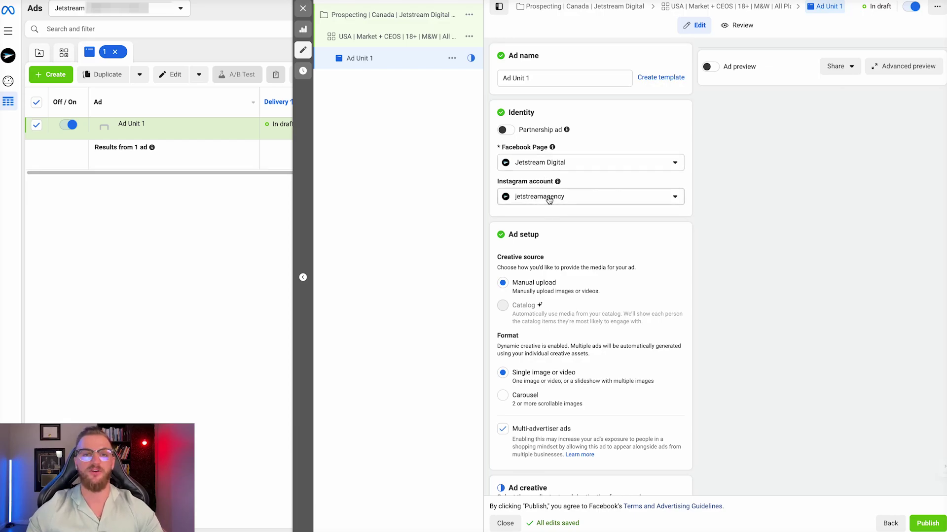
{"action": "scroll", "coordinate": [549, 200], "scroll_direction": "down", "scroll_amount": 2}
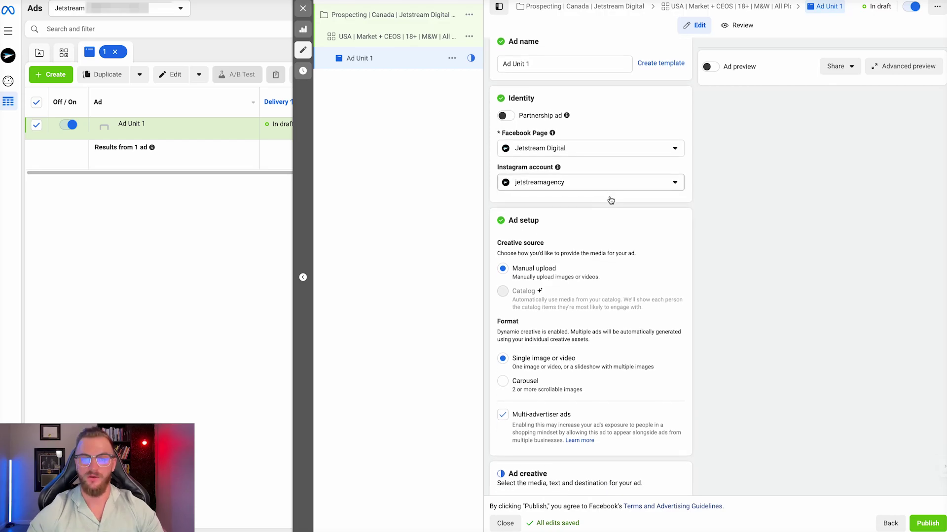
{"action": "left_click_drag", "start_coordinate": [543, 176], "coordinate": [508, 177]}
{"action": "scroll", "coordinate": [553, 201], "scroll_direction": "down", "scroll_amount": 1}
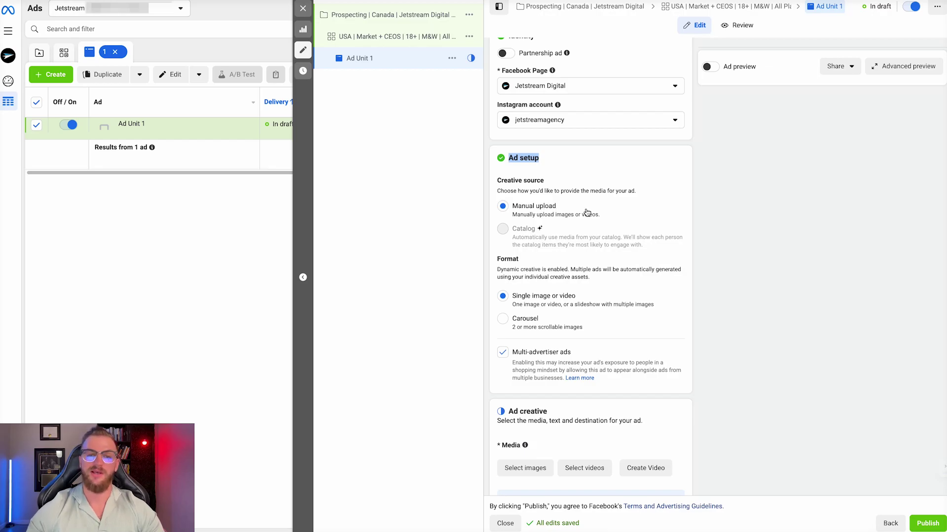
{"action": "mouse_move", "coordinate": [554, 226]}
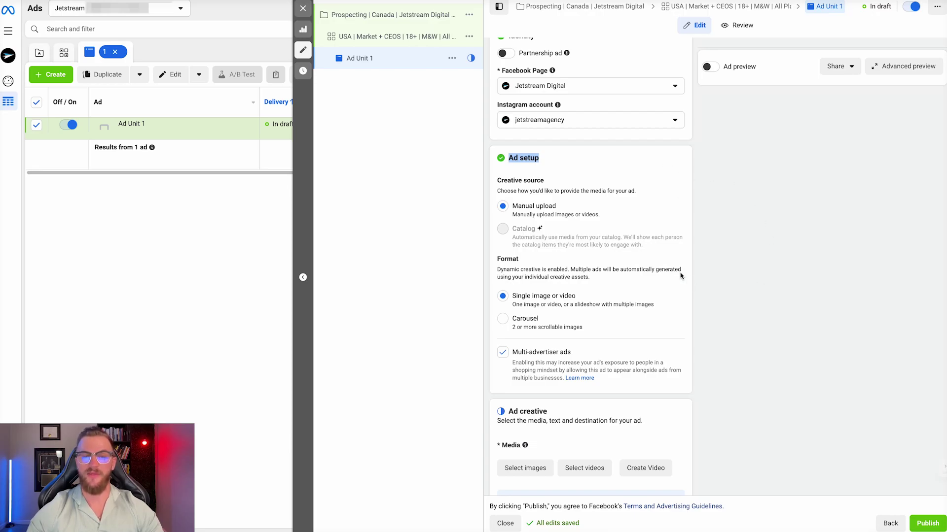
{"action": "scroll", "coordinate": [680, 274], "scroll_direction": "down", "scroll_amount": 1}
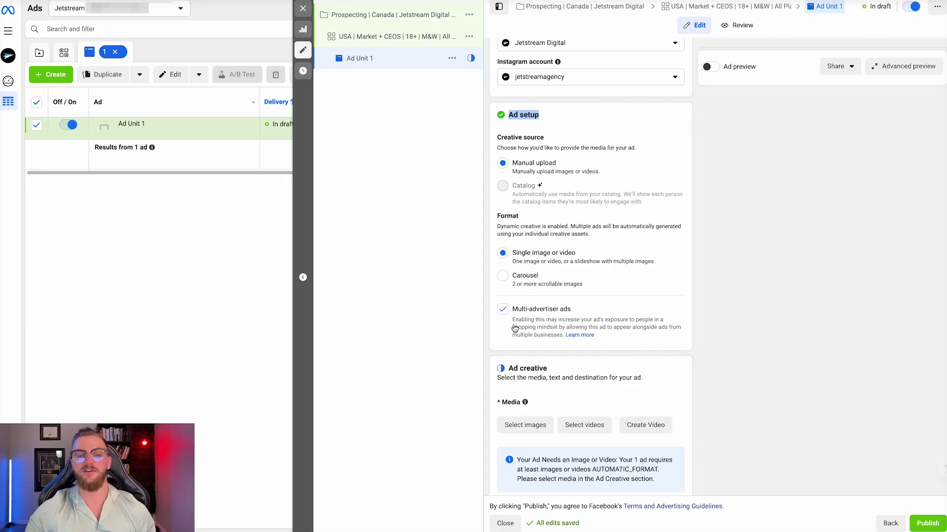
Step: Read the help article about multi-advertiser ads and disable that option for the ad
{"action": "scroll", "coordinate": [518, 321], "scroll_direction": "down", "scroll_amount": 1}
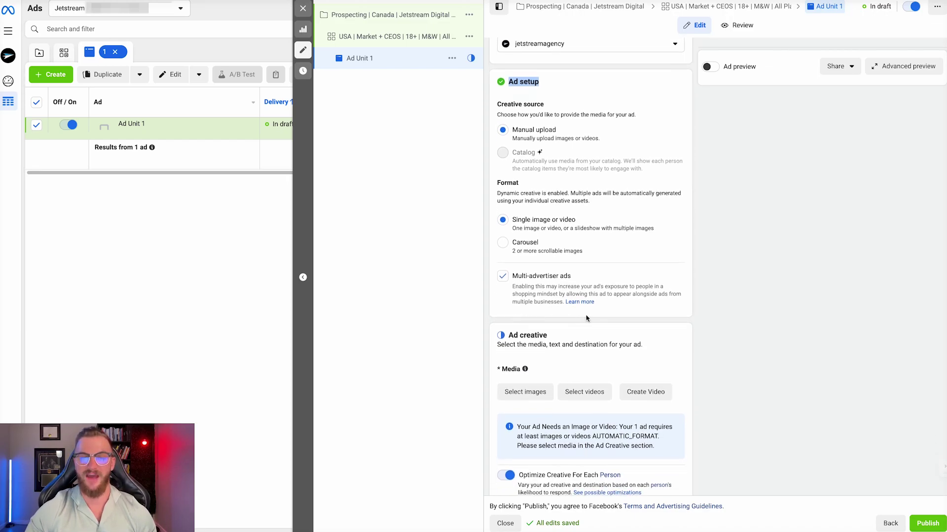
{"action": "left_click", "coordinate": [573, 303]}
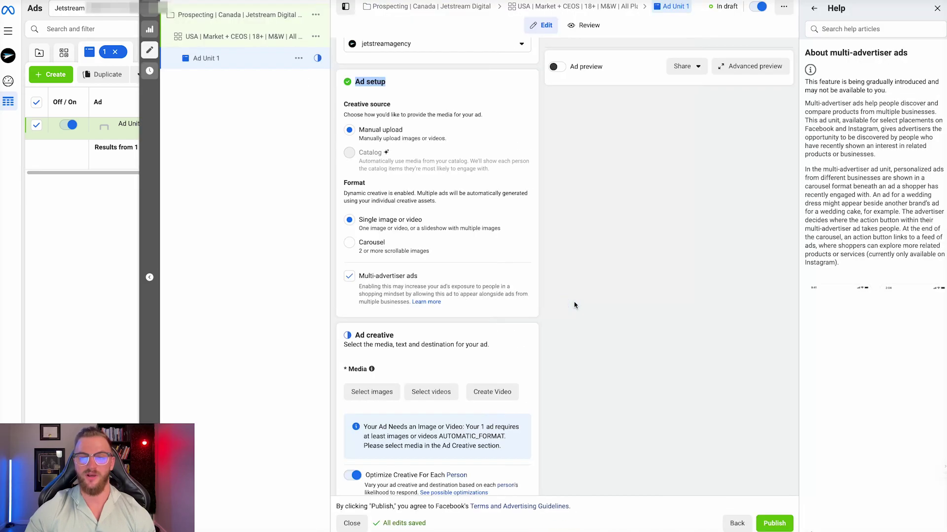
{"action": "scroll", "coordinate": [869, 327], "scroll_direction": "down", "scroll_amount": 1}
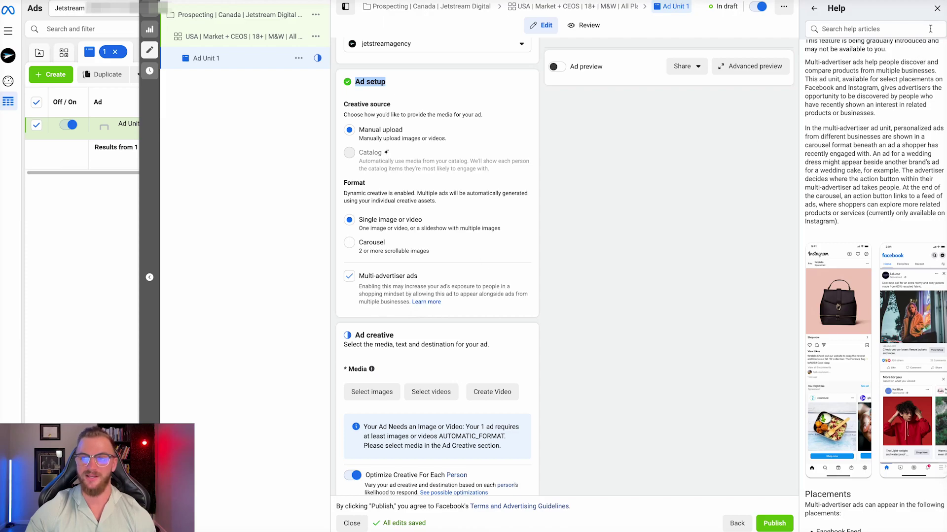
{"action": "left_click", "coordinate": [938, 12]}
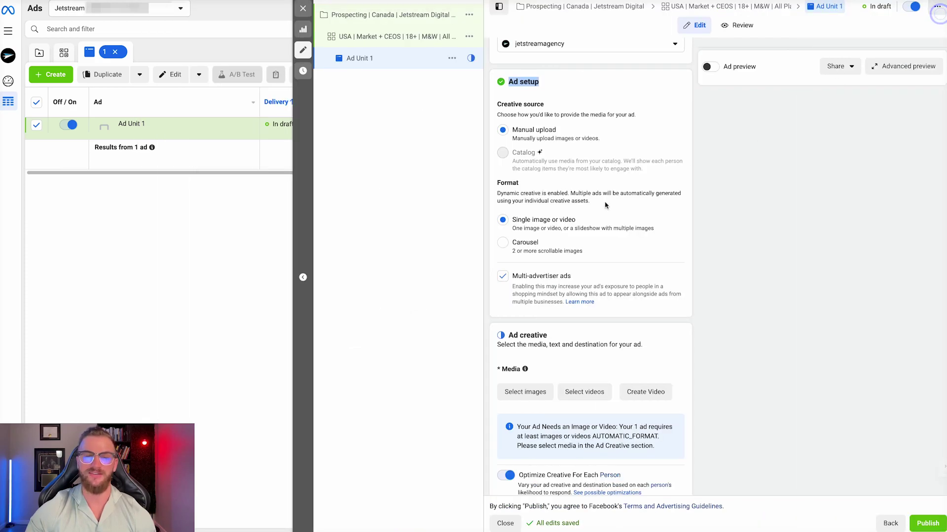
{"action": "left_click", "coordinate": [503, 275]}
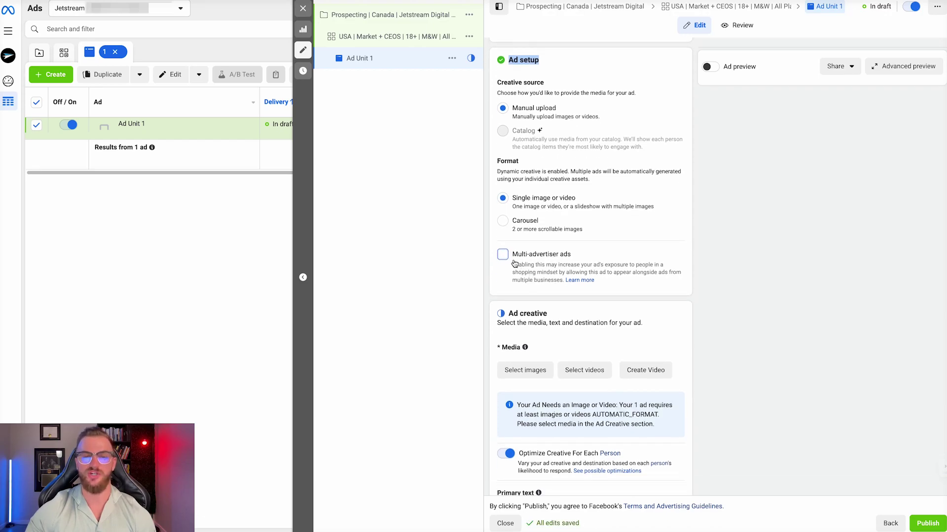
{"action": "left_click", "coordinate": [503, 255]}
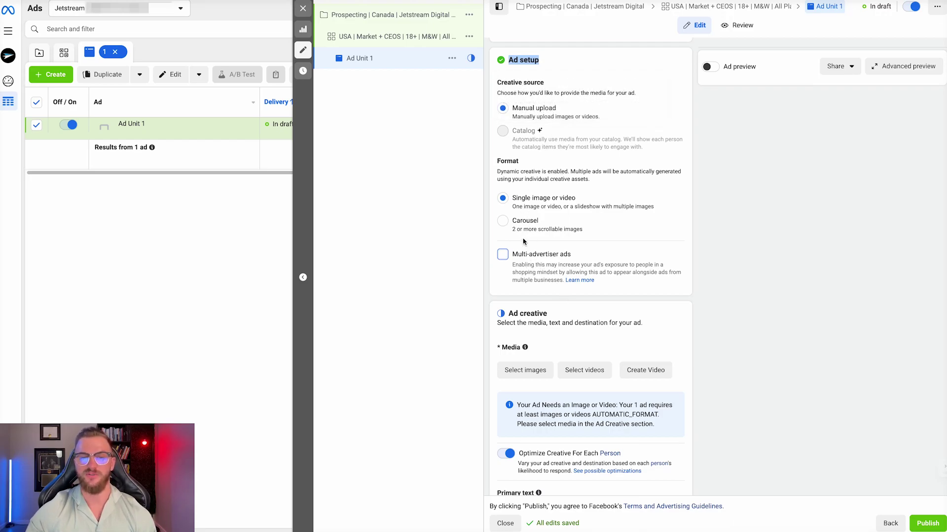
Step: Add four account images to the ad's media: two "Scale Your Ecommerce Sales" graphics, the "We're Hiring!" graphic and the 500 × 500 logo
{"action": "scroll", "coordinate": [548, 246], "scroll_direction": "down", "scroll_amount": 4}
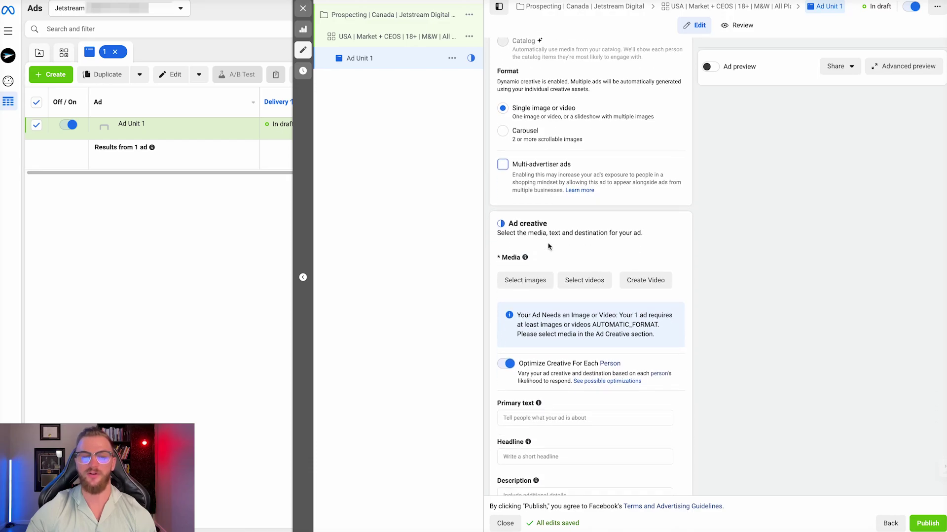
{"action": "left_click_drag", "start_coordinate": [566, 154], "coordinate": [477, 153]}
{"action": "scroll", "coordinate": [559, 210], "scroll_direction": "down", "scroll_amount": 1}
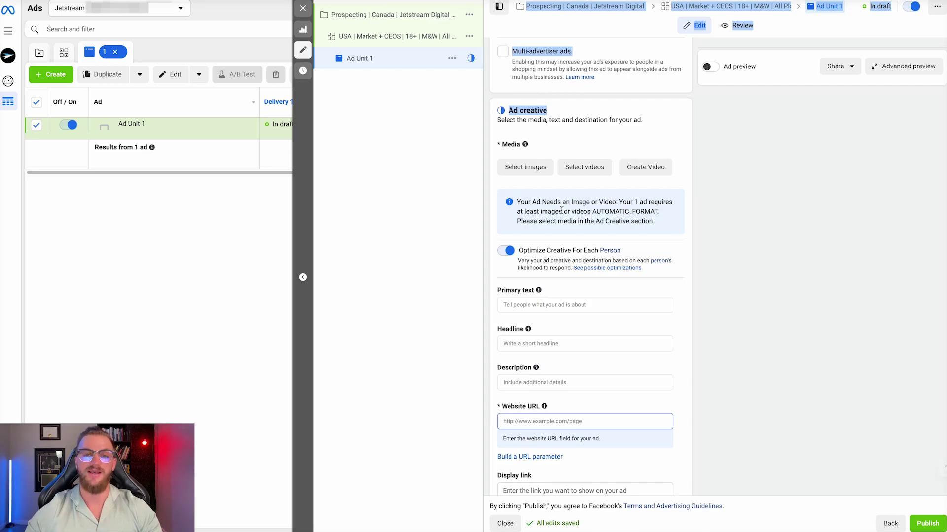
{"action": "left_click", "coordinate": [534, 171]}
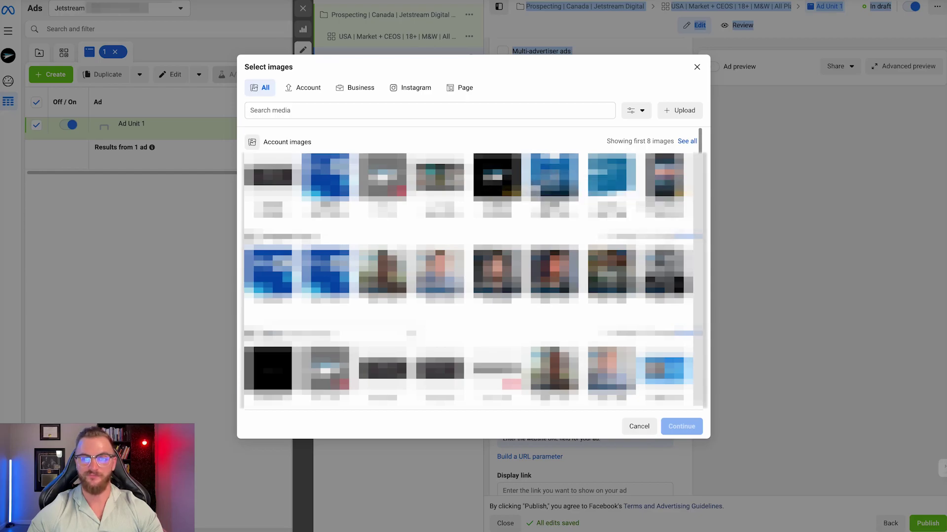
{"action": "left_click", "coordinate": [554, 176]}
{"action": "left_click", "coordinate": [611, 177]}
{"action": "scroll", "coordinate": [473, 256], "scroll_direction": "down", "scroll_amount": 1}
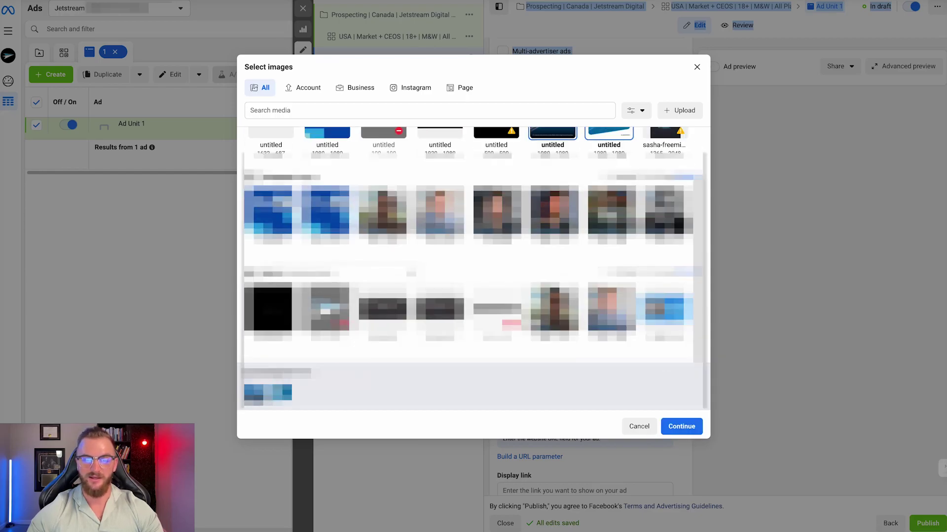
{"action": "scroll", "coordinate": [473, 247], "scroll_direction": "up", "scroll_amount": 1}
{"action": "scroll", "coordinate": [473, 246], "scroll_direction": "up", "scroll_amount": 1}
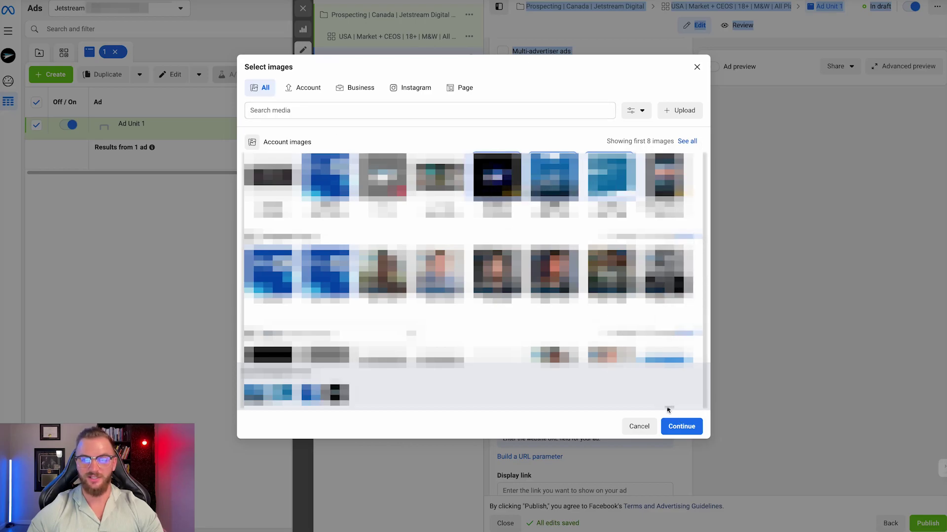
{"action": "left_click", "coordinate": [675, 427]}
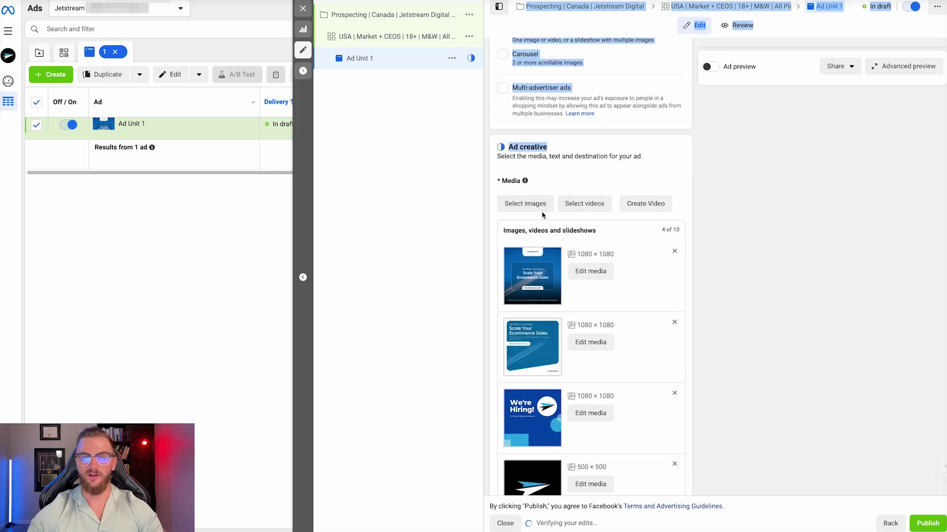
Step: Add the account's 1920 × 1080 Jetstream video to the ad's media and show the ad preview for the Instagram feed
{"action": "left_click", "coordinate": [579, 205]}
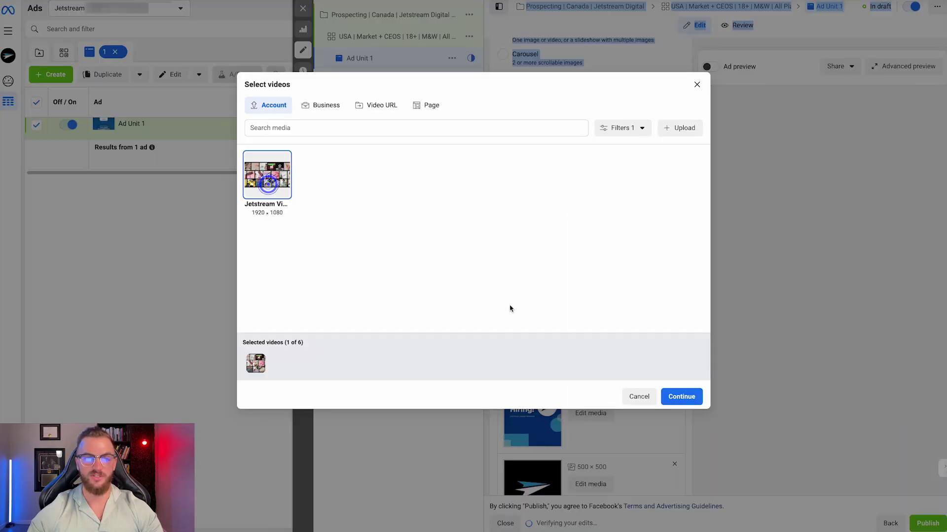
{"action": "left_click", "coordinate": [674, 397]}
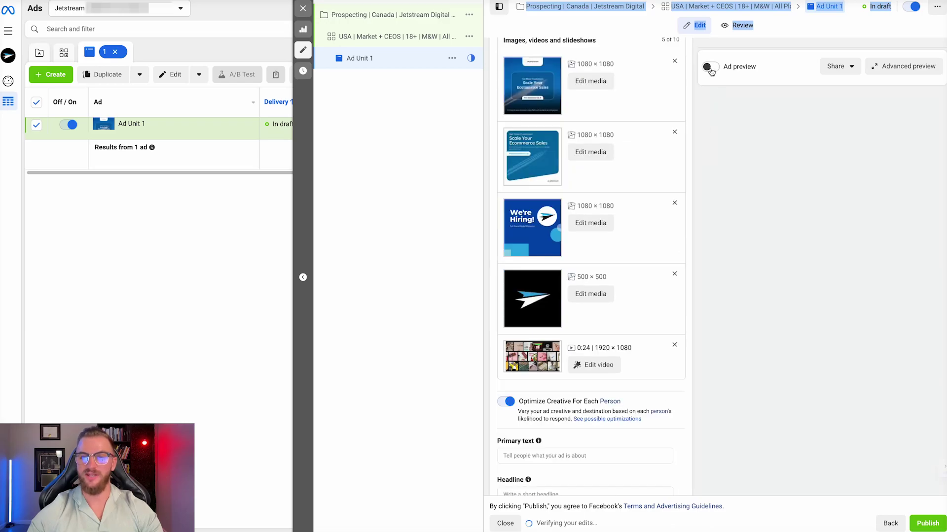
{"action": "left_click", "coordinate": [710, 68]}
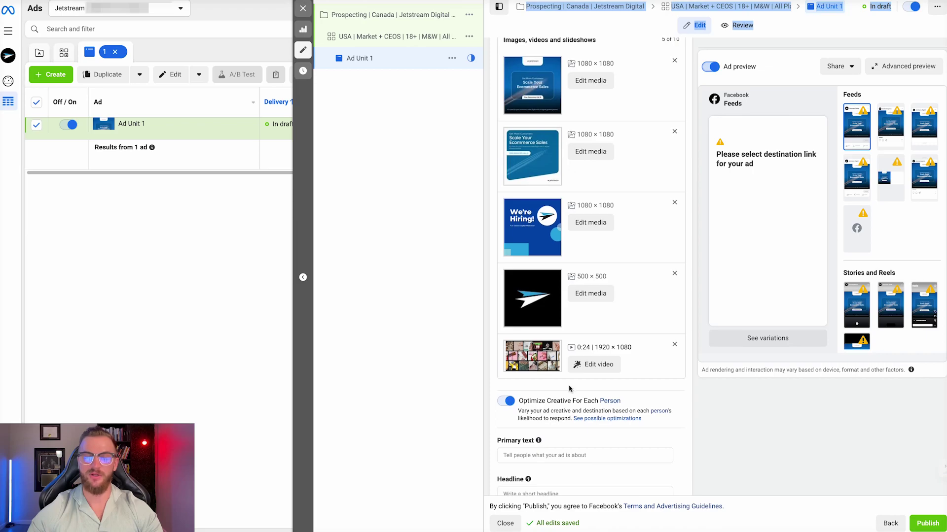
{"action": "scroll", "coordinate": [526, 340], "scroll_direction": "down", "scroll_amount": 2}
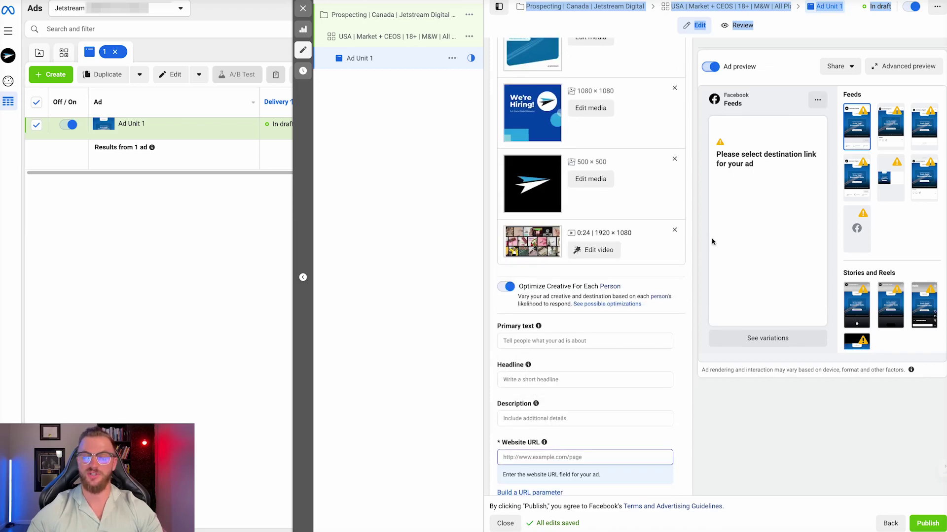
{"action": "scroll", "coordinate": [511, 405], "scroll_direction": "down", "scroll_amount": 1}
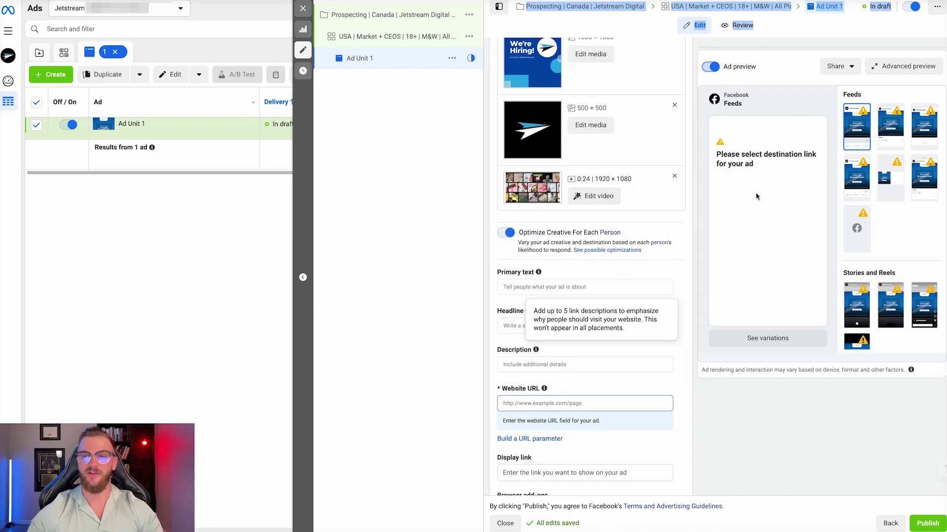
{"action": "left_click", "coordinate": [893, 128]}
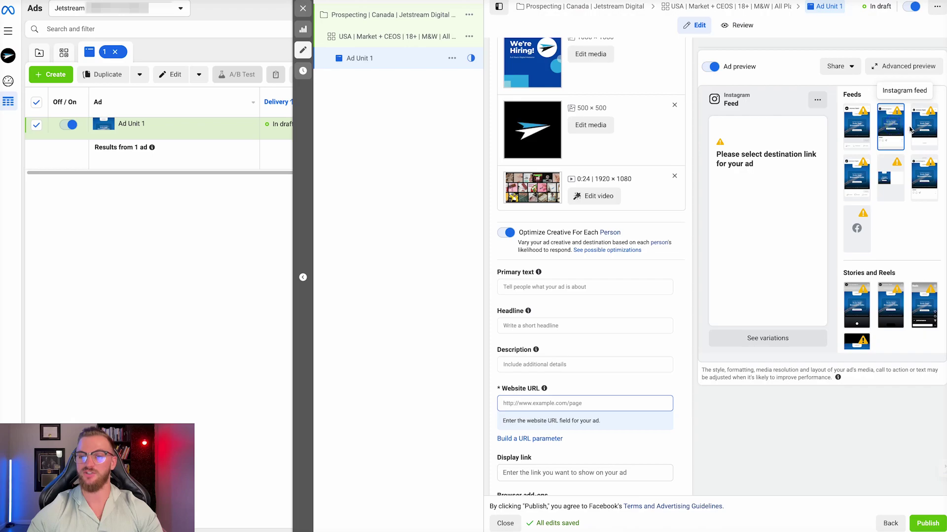
{"action": "scroll", "coordinate": [552, 363], "scroll_direction": "down", "scroll_amount": 1}
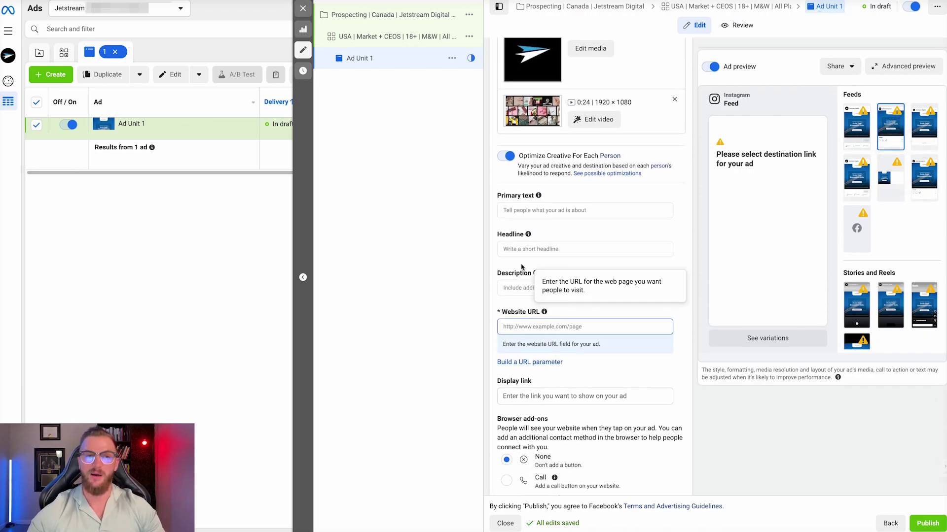
{"action": "key", "text": "ctrl+t"}
{"action": "type", "text": "jet"}
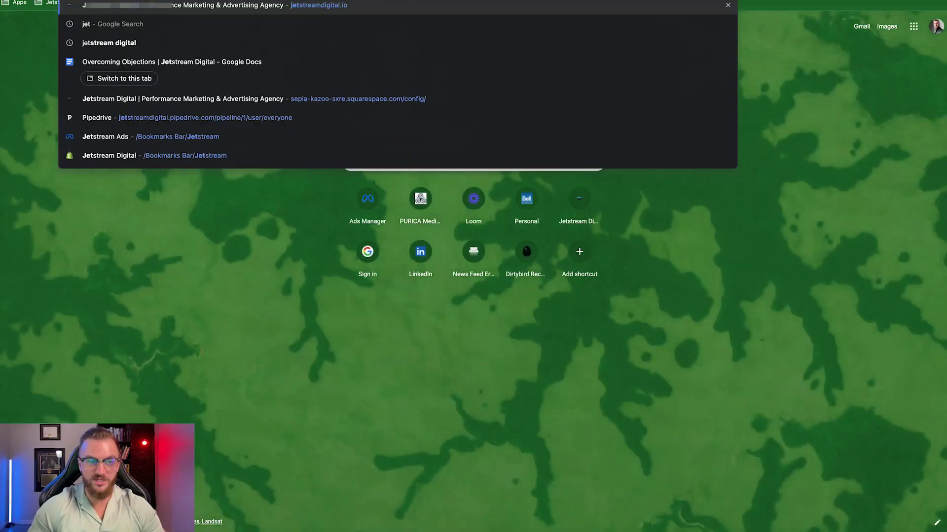
{"action": "key", "text": "Return"}
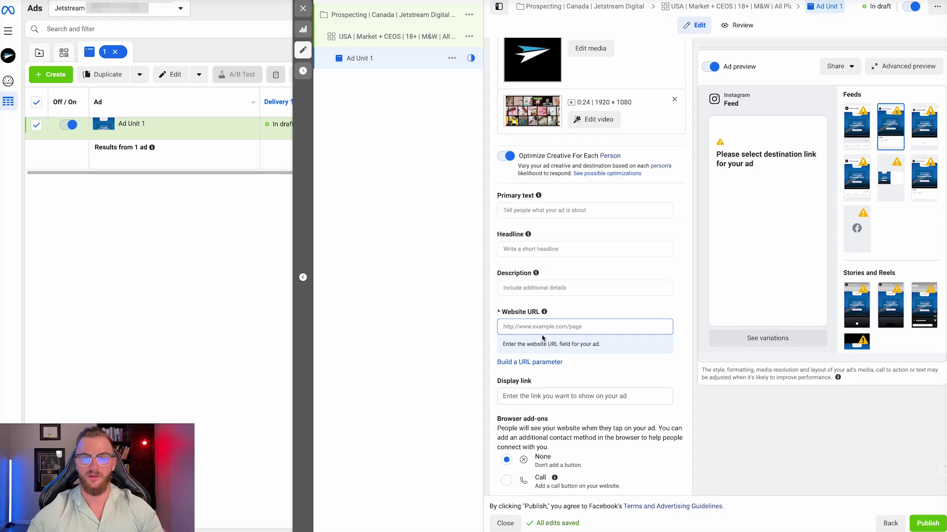
{"action": "type", "text": "https://jetstreamdigital.io/"}
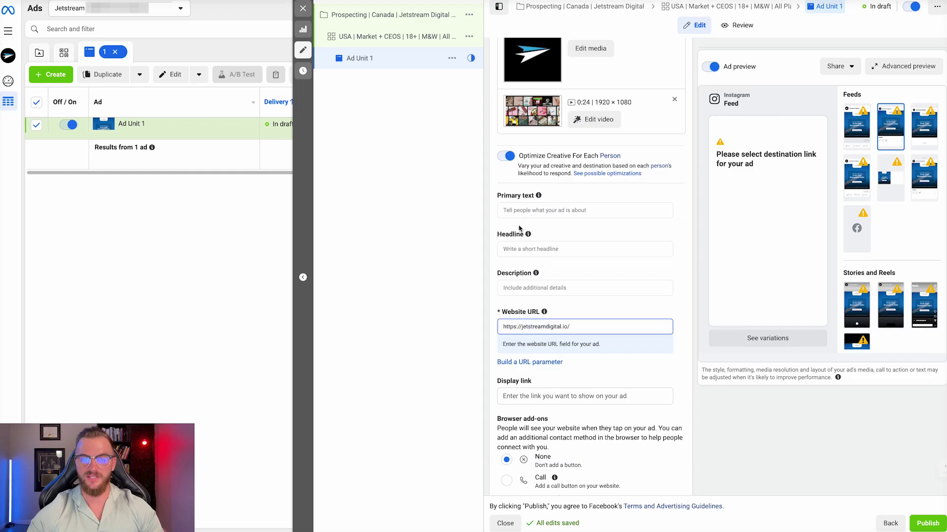
{"action": "left_click", "coordinate": [506, 207]}
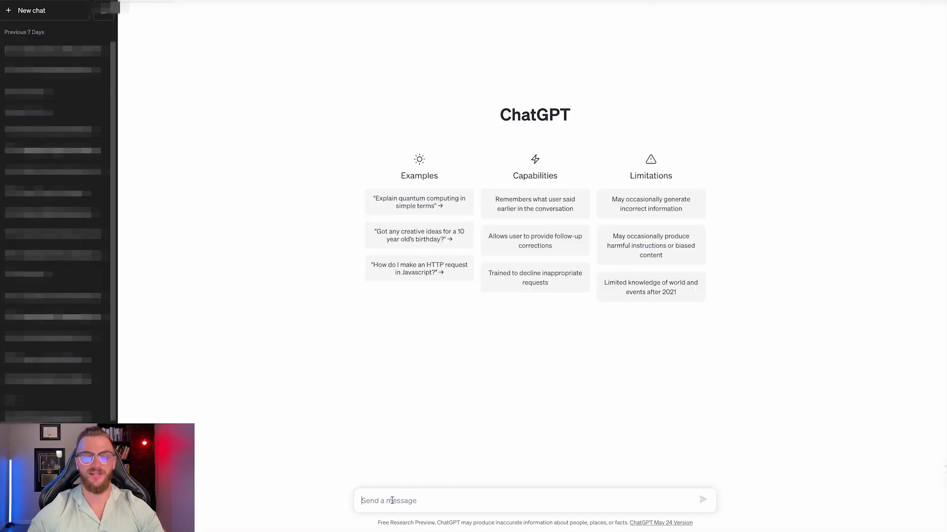
{"action": "left_click", "coordinate": [392, 500]}
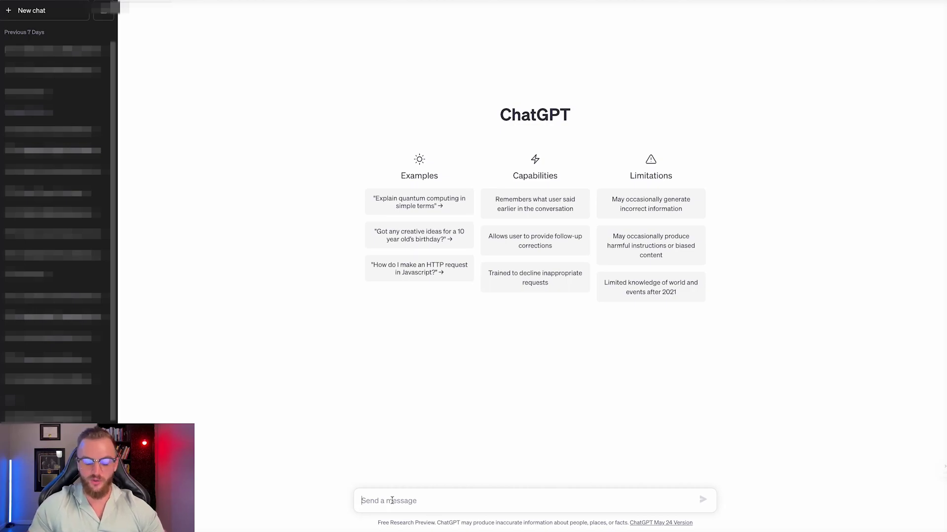
{"action": "type", "text": "Give me"}
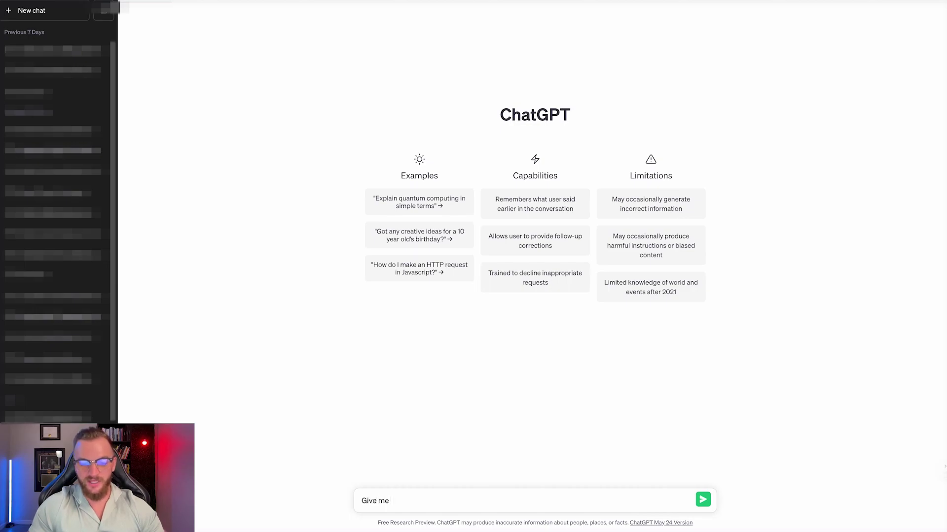
{"action": "type", "text": " 3 varations of pr"}
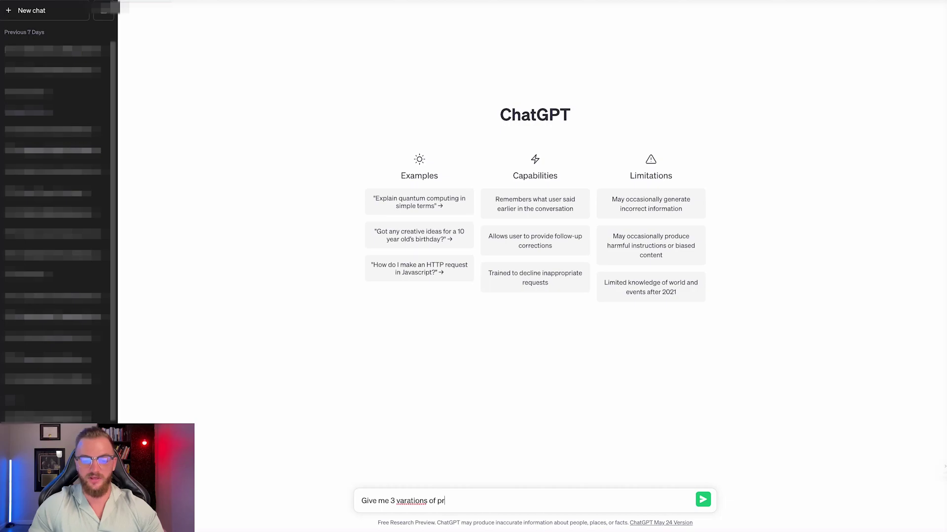
{"action": "type", "text": "imaty text for facebook ads for"}
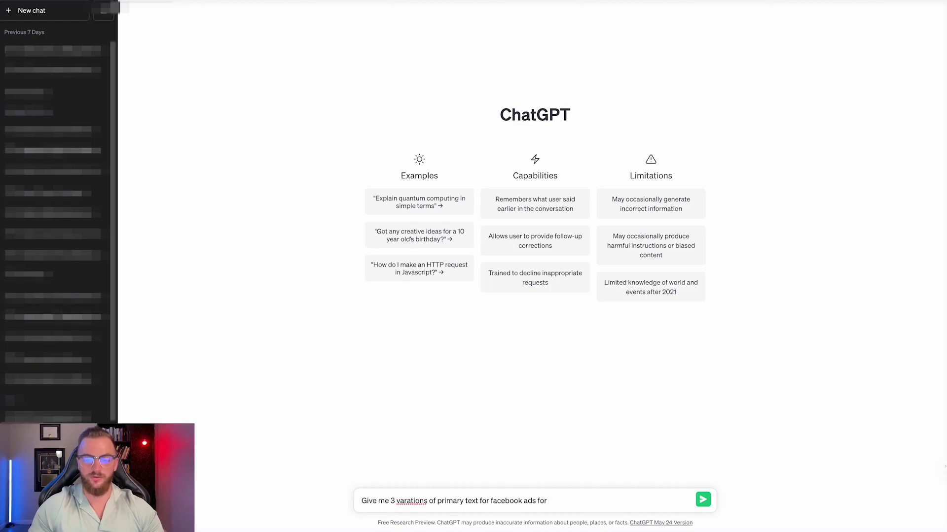
{"action": "type", "text": "https://jetstreamdigital.io/"}
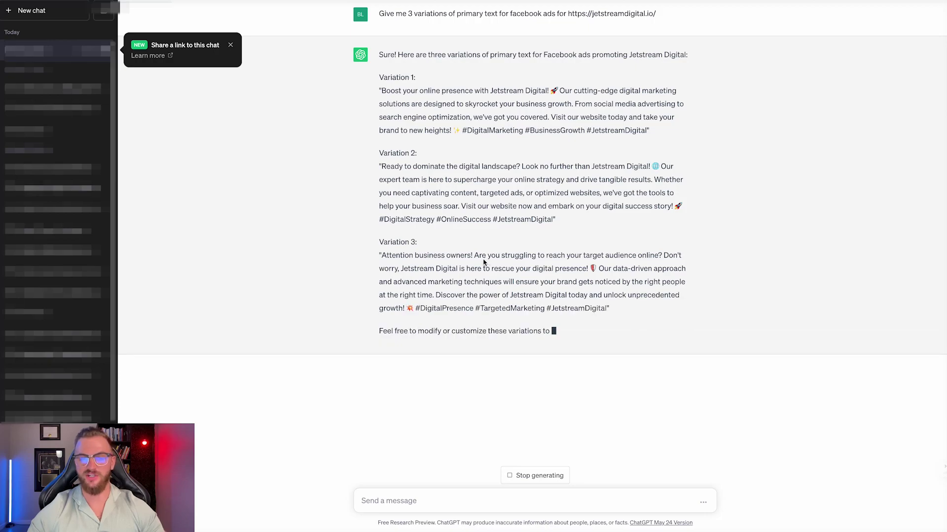
Step: Copy the Variation 1 text without its quotation marks and insert it as the ad's primary text in Ads Manager
{"action": "left_click_drag", "start_coordinate": [381, 90], "coordinate": [648, 126]}
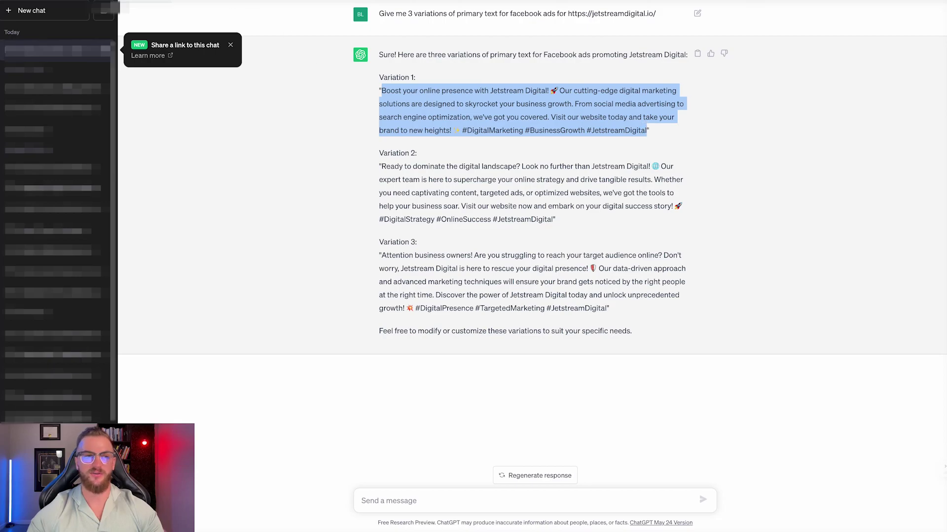
{"action": "key", "text": "ctrl+c"}
{"action": "key", "text": "alt+Tab"}
{"action": "key", "text": "ctrl+v"}
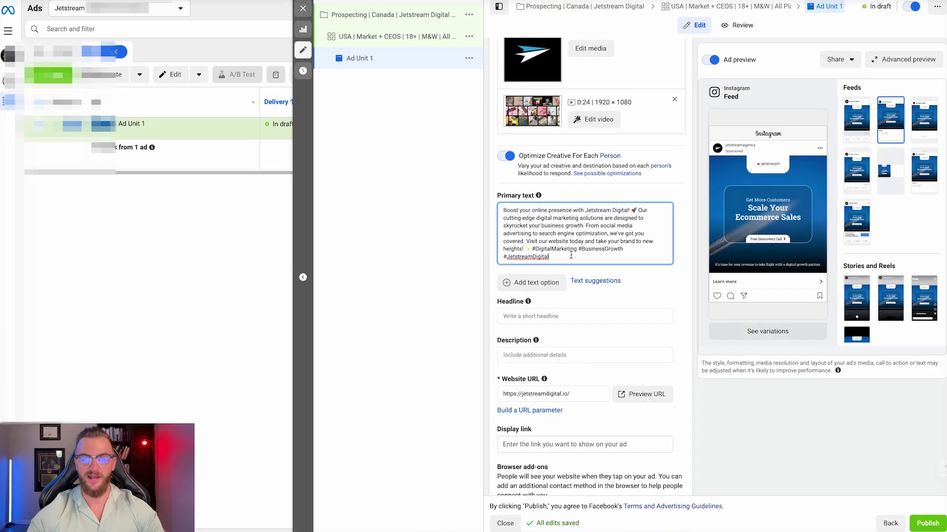
Step: Copy the Variation 2 text from ChatGPT and insert it as the second primary text option in Ads Manager
{"action": "key", "text": "alt+Tab"}
{"action": "left_click_drag", "start_coordinate": [382, 164], "coordinate": [555, 219]}
{"action": "key", "text": "ctrl+c"}
{"action": "key", "text": "alt+Tab"}
{"action": "key", "text": "ctrl+v"}
Step: Copy the Variation 3 text from ChatGPT and insert it as the third primary text option in Ads Manager
{"action": "key", "text": "alt+Tab"}
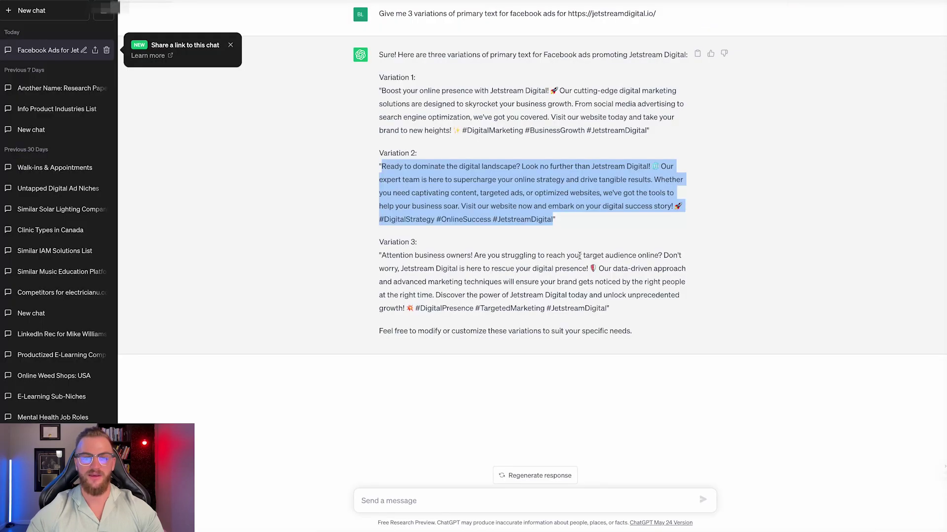
{"action": "left_click_drag", "start_coordinate": [383, 255], "coordinate": [607, 308]}
{"action": "key", "text": "ctrl+c"}
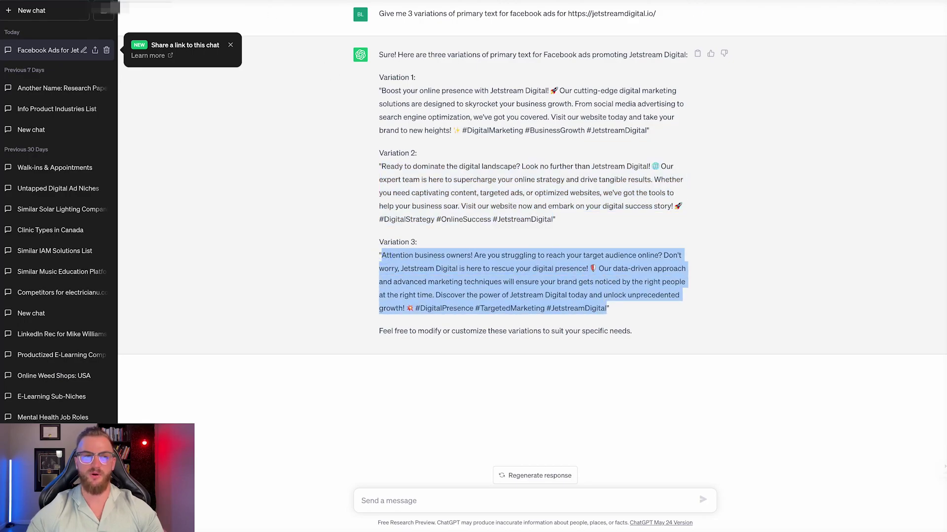
{"action": "key", "text": "alt+Tab"}
{"action": "left_click", "coordinate": [527, 356]}
{"action": "key", "text": "ctrl+v"}
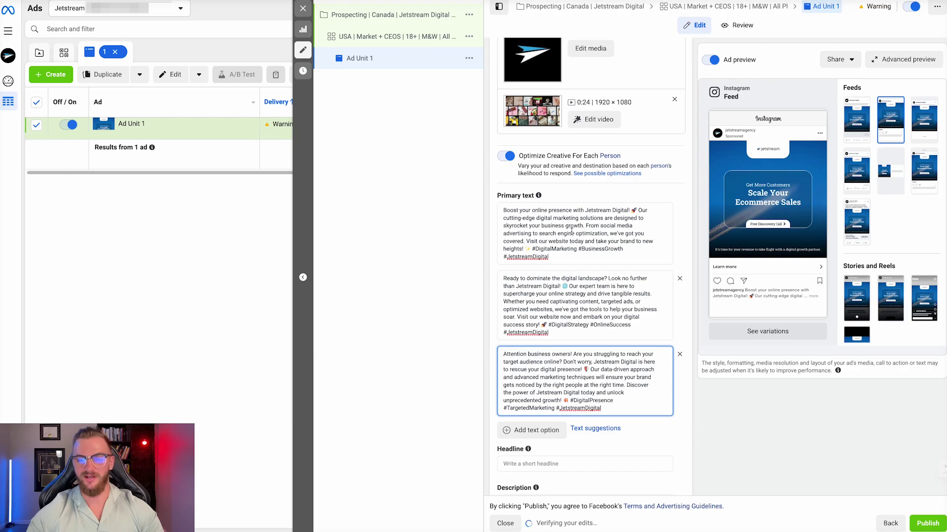
Step: Split the first primary text into paragraphs with blank lines before "Our cutting-edge", "From social media" and "Visit our website"
{"action": "left_click", "coordinate": [639, 210]}
{"action": "key", "text": "Return"}
{"action": "key", "text": "Return"}
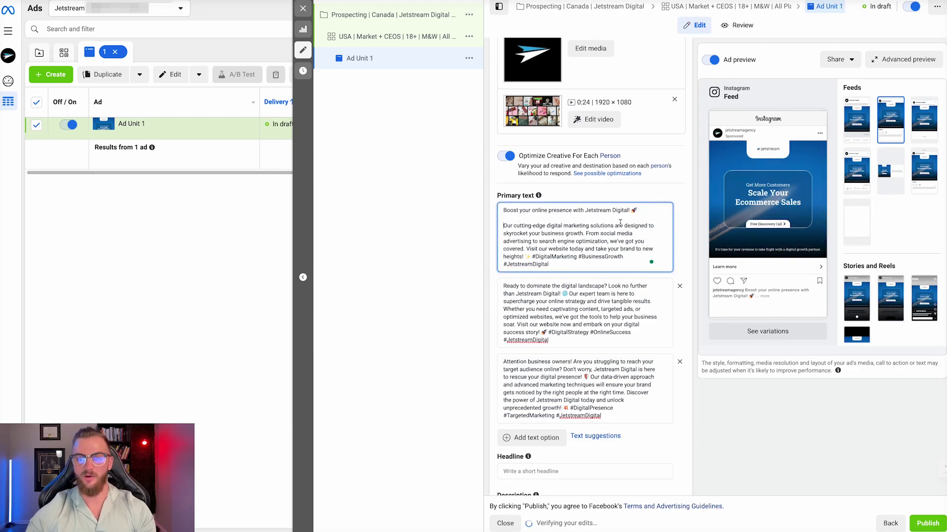
{"action": "left_click", "coordinate": [585, 234]}
{"action": "key", "text": "Return"}
{"action": "key", "text": "Return"}
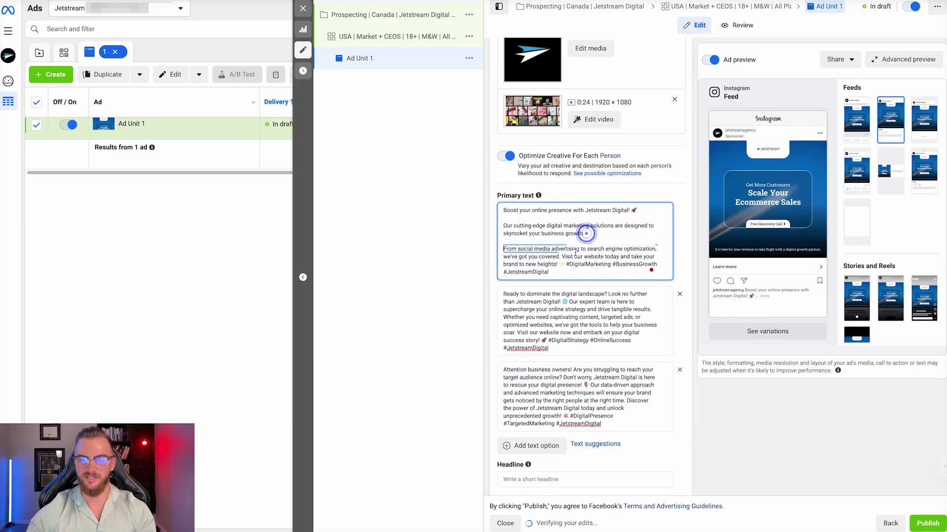
{"action": "mouse_move", "coordinate": [629, 240]}
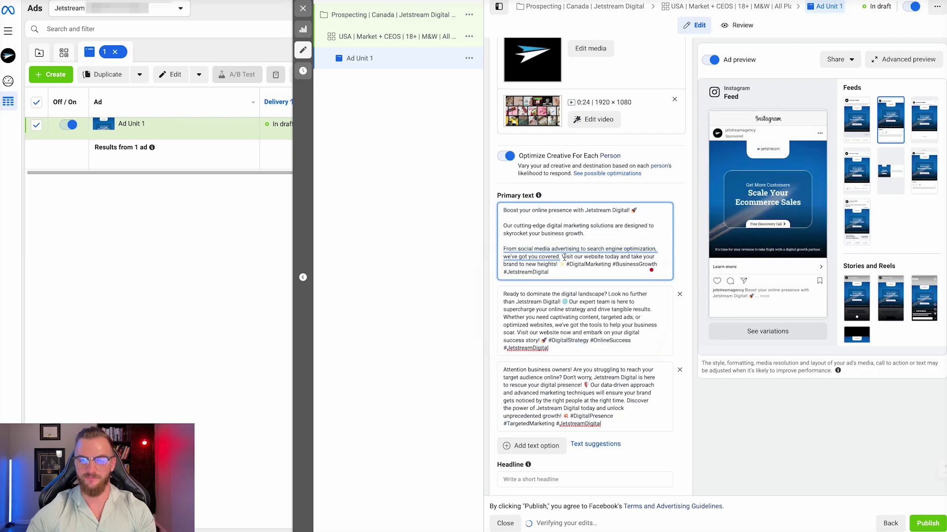
{"action": "left_click", "coordinate": [562, 257]}
{"action": "key", "text": "Return"}
{"action": "key", "text": "Return"}
Step: Split the second primary text into paragraphs with blank lines before "Our expert team", "Whether you need" and "Visit our website"
{"action": "scroll", "coordinate": [565, 256], "scroll_direction": "down", "scroll_amount": 1}
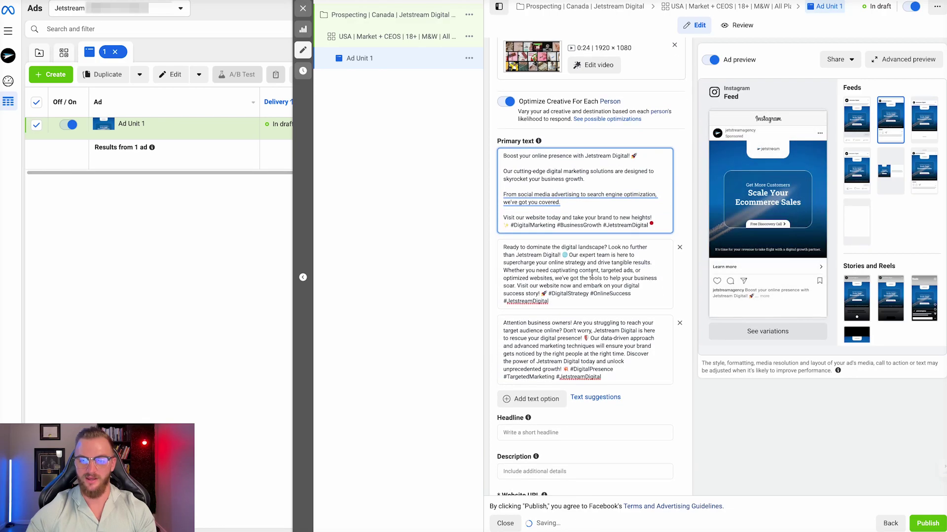
{"action": "left_click", "coordinate": [566, 256]}
{"action": "key", "text": "Return"}
{"action": "key", "text": "Return"}
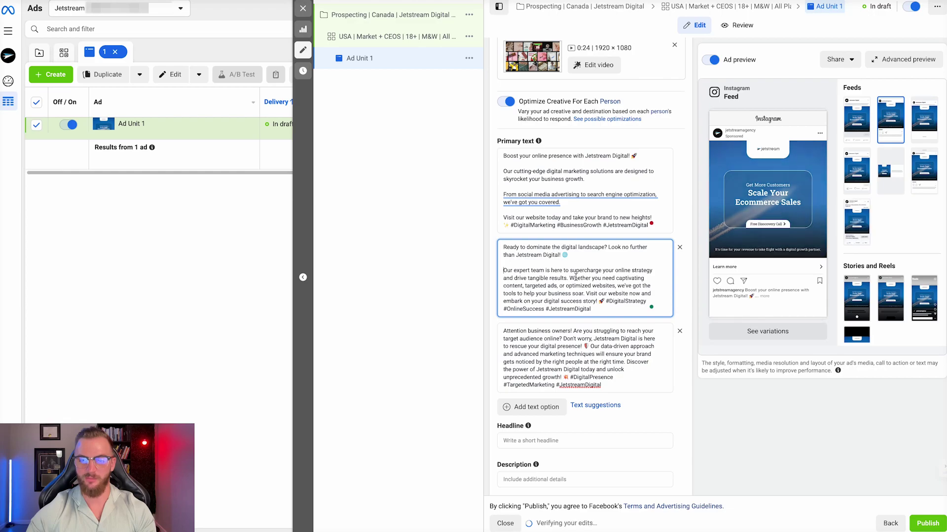
{"action": "left_click", "coordinate": [568, 279]}
{"action": "key", "text": "Return"}
{"action": "key", "text": "Return"}
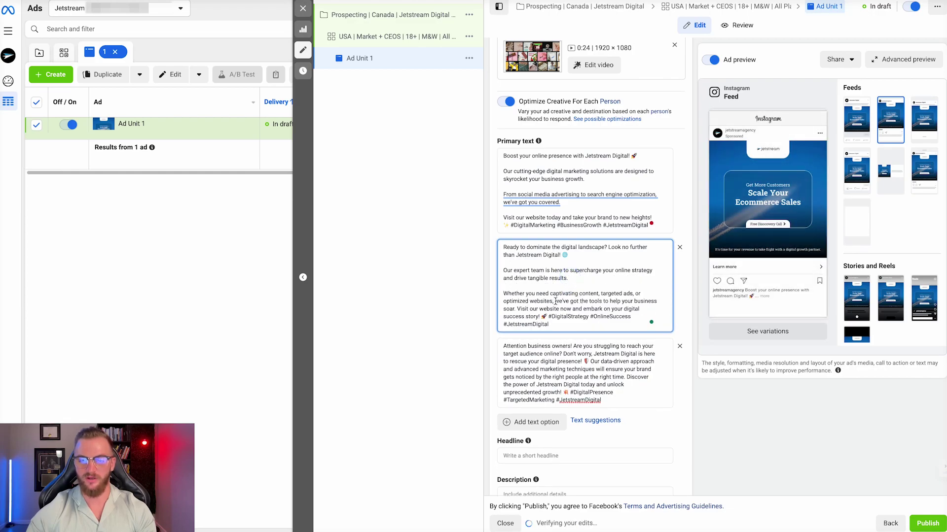
{"action": "left_click", "coordinate": [516, 309]}
{"action": "key", "text": "Return"}
{"action": "key", "text": "Return"}
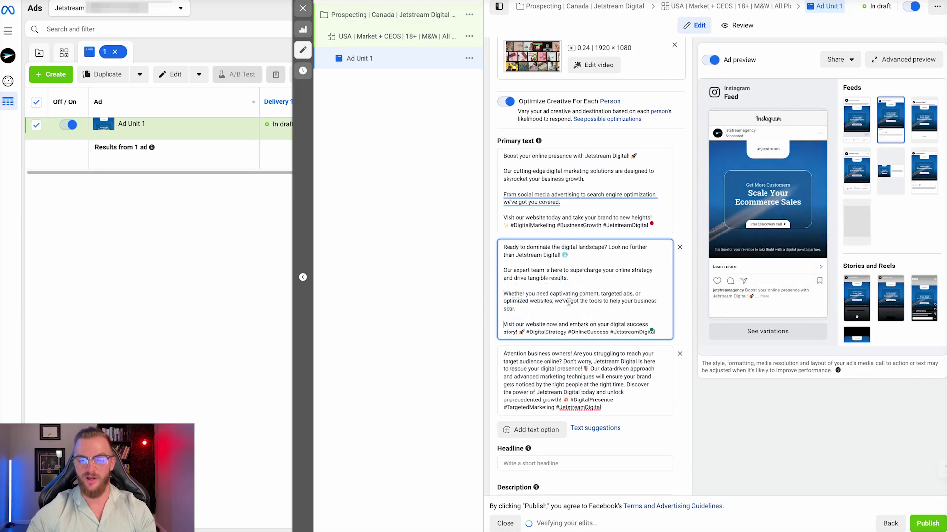
Step: Split the third primary text into paragraphs with blank lines before "Don't worry" and "Our data-driven approach"
{"action": "scroll", "coordinate": [568, 303], "scroll_direction": "down", "scroll_amount": 1}
{"action": "scroll", "coordinate": [568, 303], "scroll_direction": "down", "scroll_amount": 1}
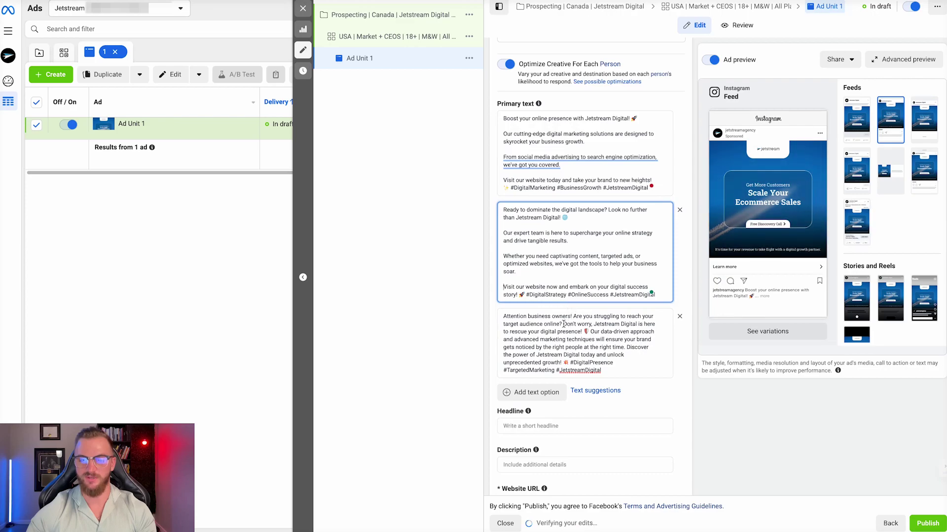
{"action": "left_click", "coordinate": [563, 324]}
{"action": "key", "text": "Return"}
{"action": "key", "text": "Return"}
{"action": "left_click", "coordinate": [536, 347]}
{"action": "key", "text": "Return"}
{"action": "key", "text": "Return"}
Step: Examine the full caption in the Instagram feed preview and the Facebook right column preview alongside the ad's media and primary texts
{"action": "left_click", "coordinate": [768, 295]}
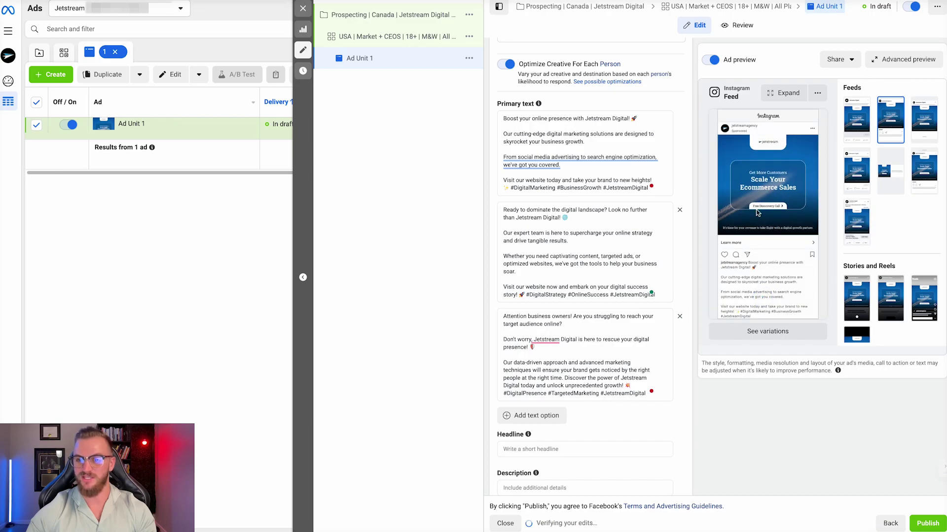
{"action": "scroll", "coordinate": [770, 226], "scroll_direction": "down", "scroll_amount": 4}
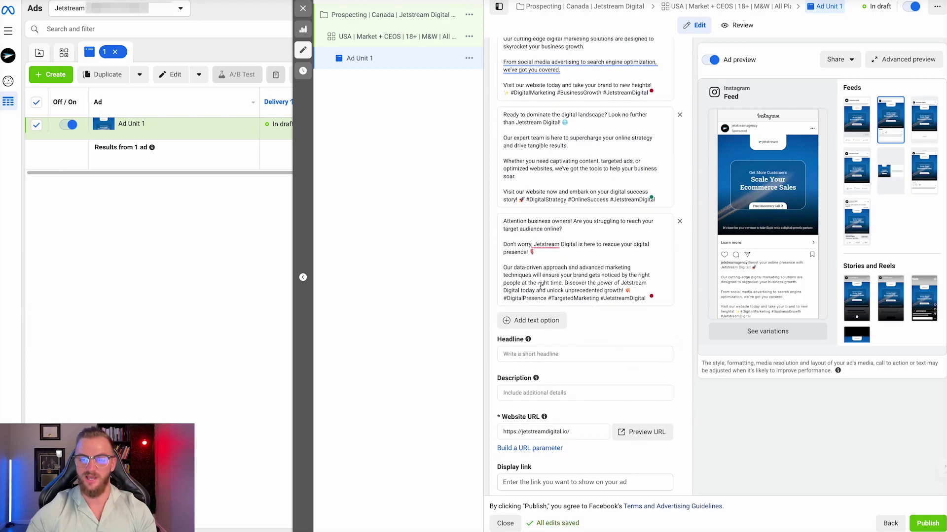
{"action": "left_click", "coordinate": [881, 179]}
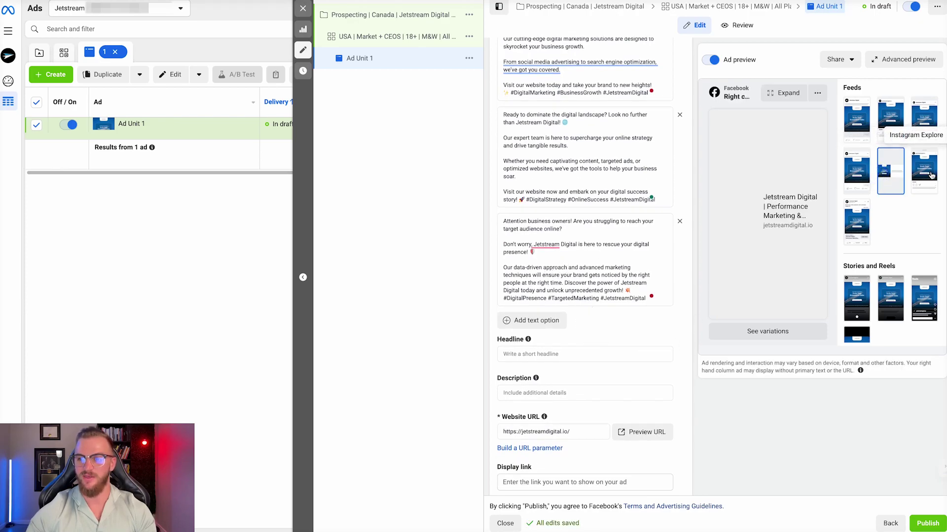
{"action": "scroll", "coordinate": [583, 158], "scroll_direction": "up", "scroll_amount": 9}
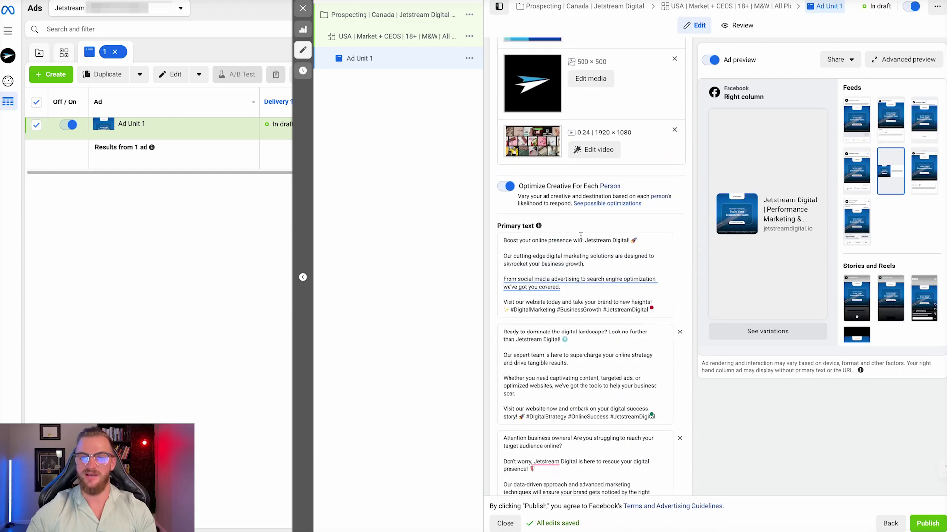
{"action": "scroll", "coordinate": [578, 246], "scroll_direction": "down", "scroll_amount": 6}
{"action": "scroll", "coordinate": [569, 381], "scroll_direction": "up", "scroll_amount": 1}
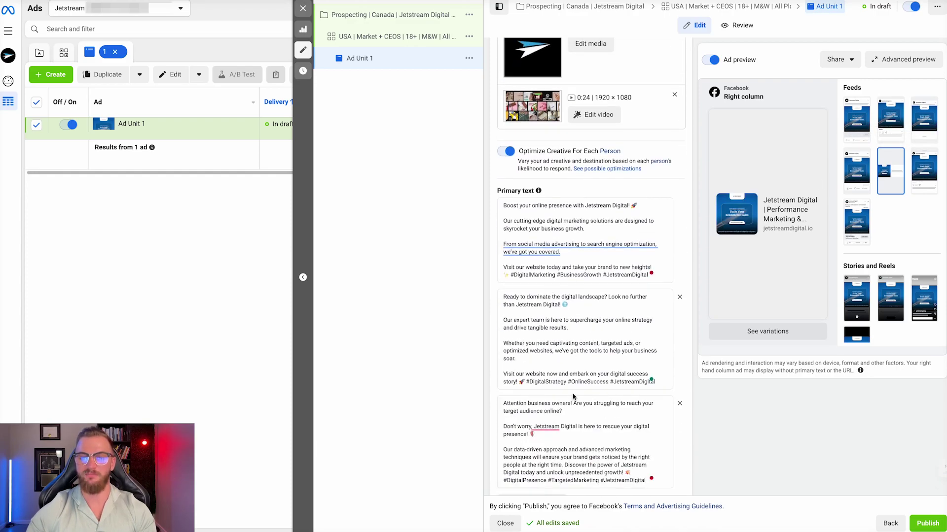
{"action": "scroll", "coordinate": [610, 299], "scroll_direction": "down", "scroll_amount": 2}
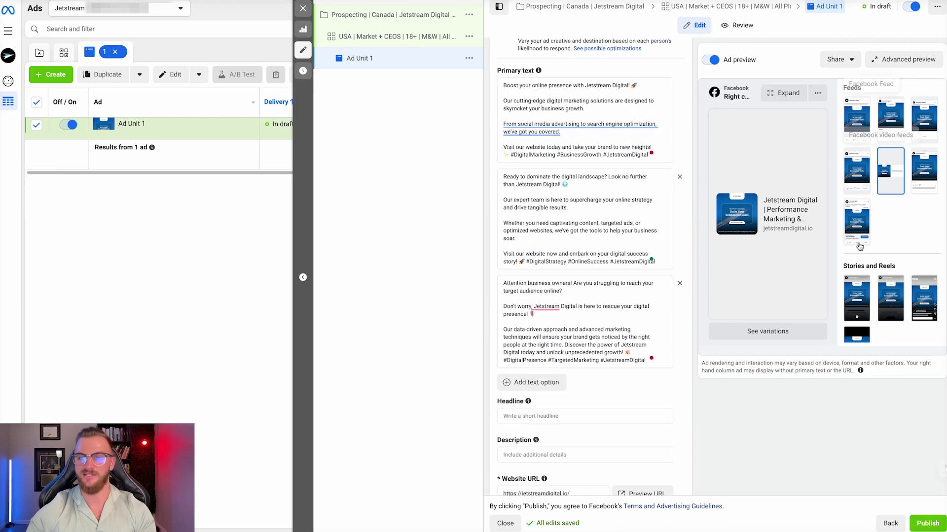
Step: Examine the ad's Stories and Reels placement previews, ending with the Instagram Stories preview
{"action": "left_click", "coordinate": [891, 298]}
{"action": "left_click", "coordinate": [920, 312]}
{"action": "left_click", "coordinate": [860, 296]}
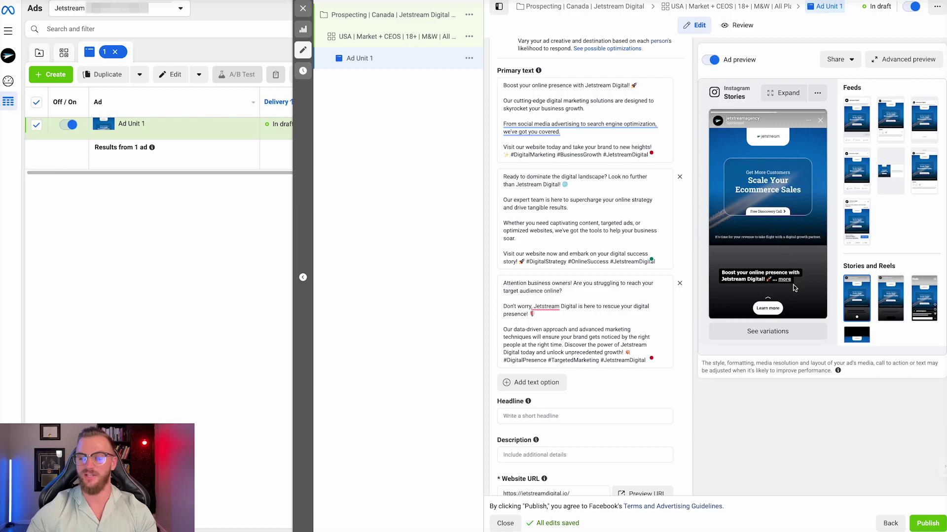
{"action": "scroll", "coordinate": [585, 266], "scroll_direction": "down", "scroll_amount": 2}
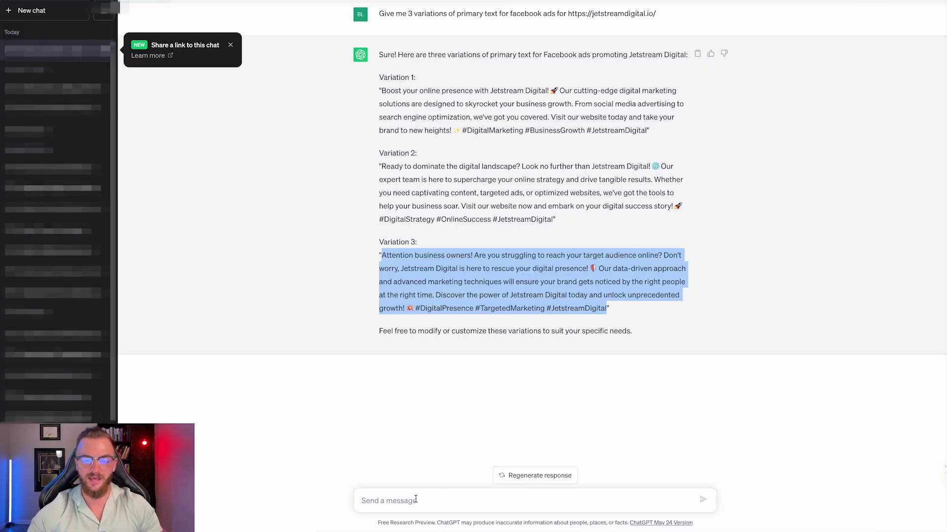
Step: Switch to ChatGPT and send the prompt "Give me 3 facebook ad headlines" in the same chat
{"action": "left_click", "coordinate": [416, 500]}
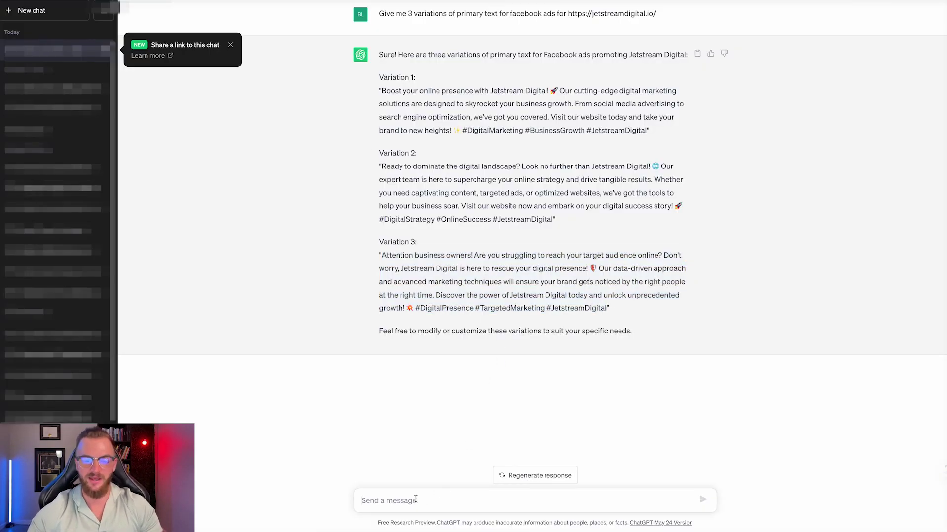
{"action": "type", "text": "Give me 3 faceboo"}
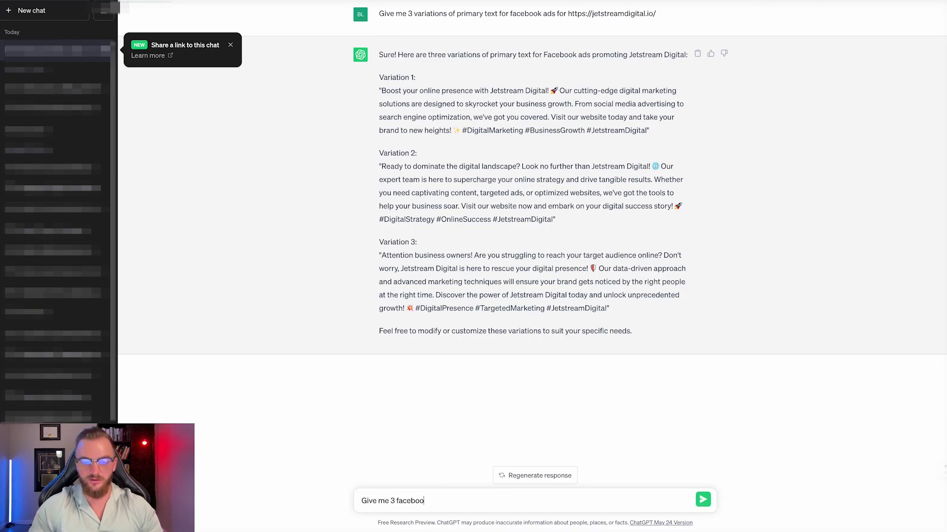
{"action": "type", "text": "k ad headlines"}
{"action": "key", "text": "Return"}
Step: Ask ChatGPT to shorten the headlines with the message "Make these less then 50 characters"
{"action": "type", "text": "Make these less"}
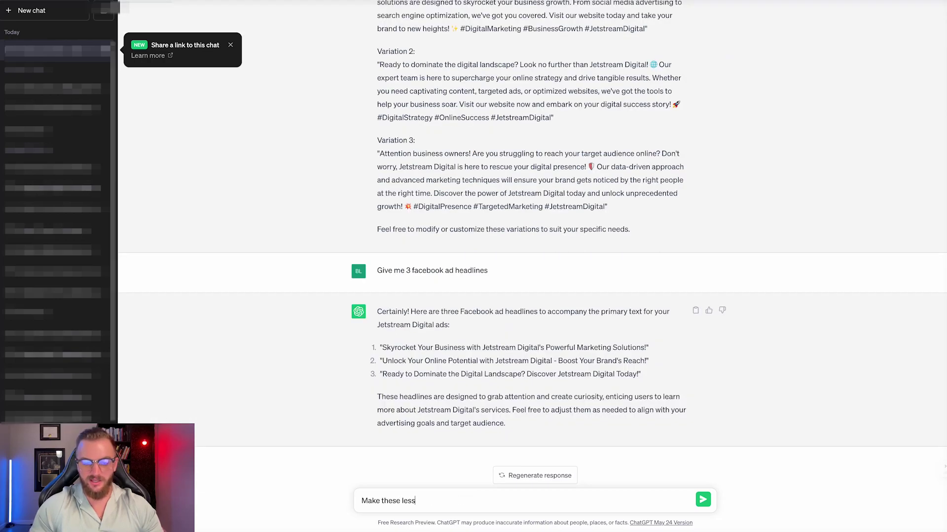
{"action": "type", "text": " then 50 characters"}
{"action": "key", "text": "Return"}
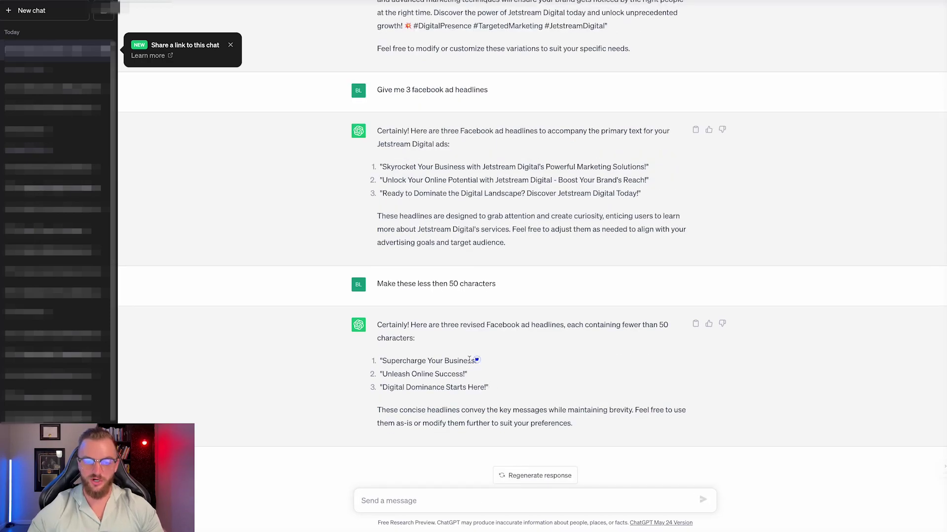
Step: Copy "Supercharge Your Business!" from the shortened ChatGPT headlines into the ad's first headline in Ads Manager
{"action": "left_click_drag", "start_coordinate": [477, 360], "coordinate": [384, 360]}
{"action": "key", "text": "alt+Tab"}
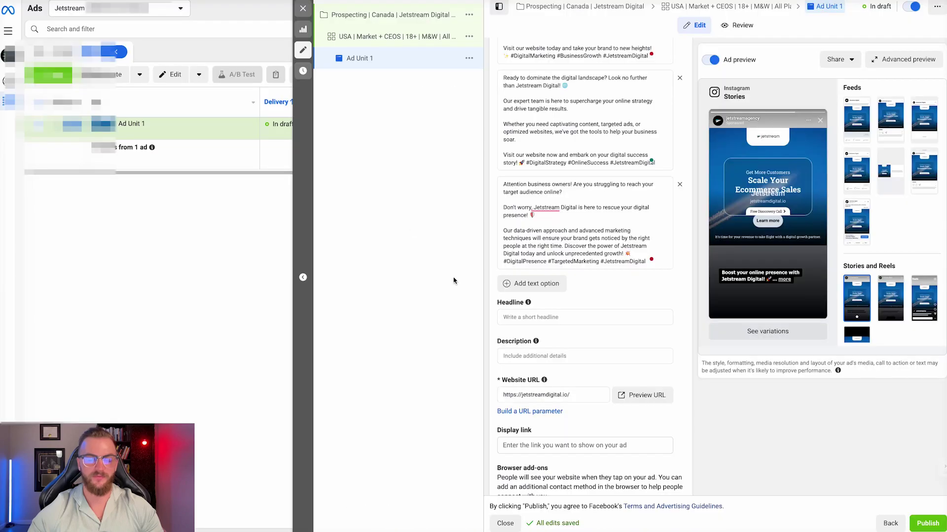
{"action": "left_click", "coordinate": [523, 317]}
{"action": "key", "text": "ctrl+v"}
{"action": "type", "text": "Supercharge Your Business!"}
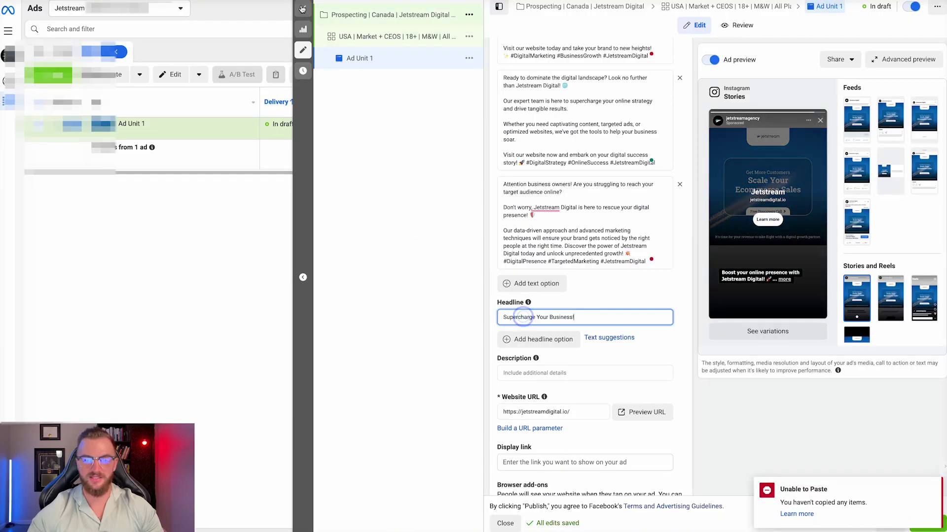
Step: Copy "Unleash Online Success!" from ChatGPT and add it in Ads Manager as the ad's second headline option
{"action": "key", "text": "alt+Tab"}
{"action": "left_click_drag", "start_coordinate": [466, 373], "coordinate": [392, 373]}
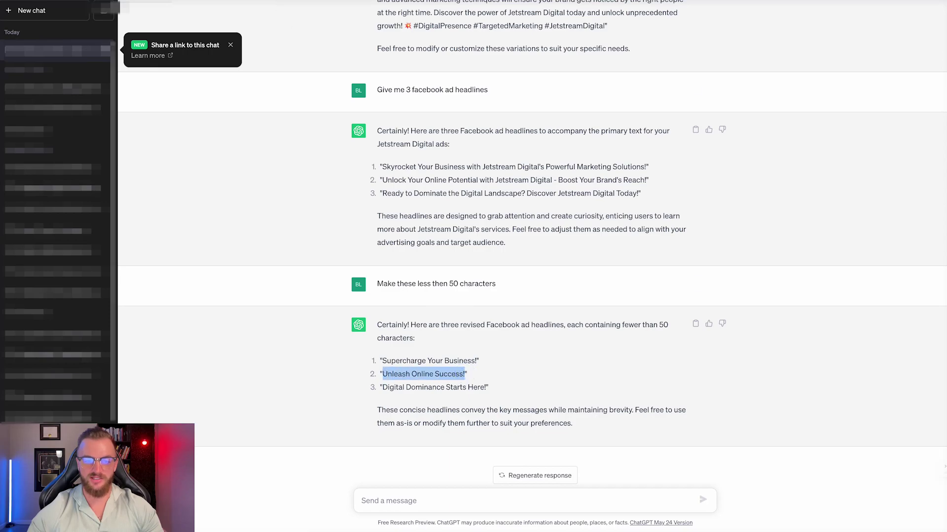
{"action": "key", "text": "alt+Tab"}
{"action": "left_click", "coordinate": [515, 340]}
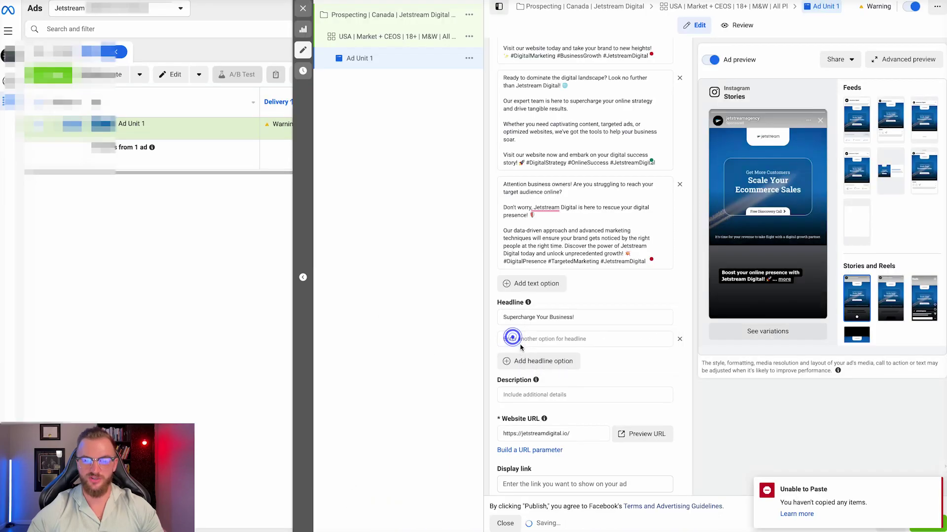
{"action": "type", "text": "Unleash Online Success!"}
Step: Add a third headline option reading "Schedule a free discovery call"
{"action": "left_click", "coordinate": [524, 361]}
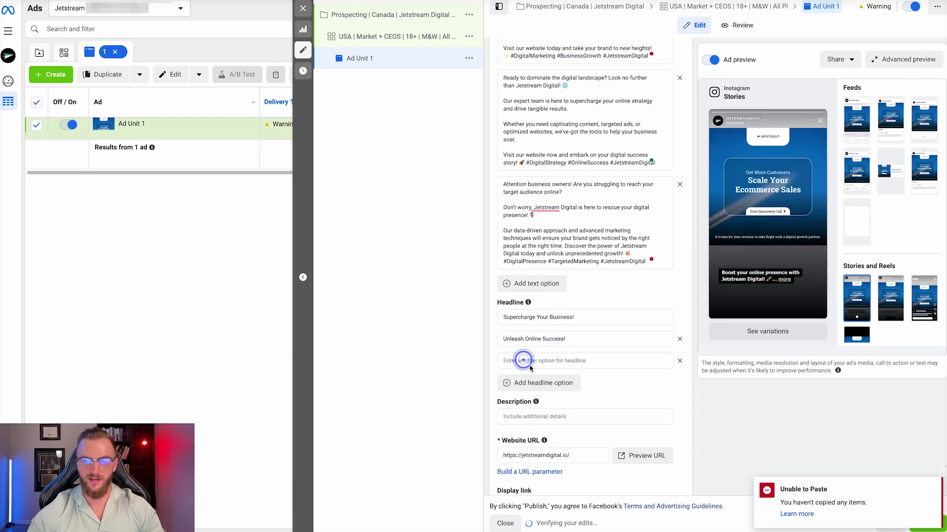
{"action": "left_click", "coordinate": [524, 361]}
{"action": "type", "text": "Schedu"}
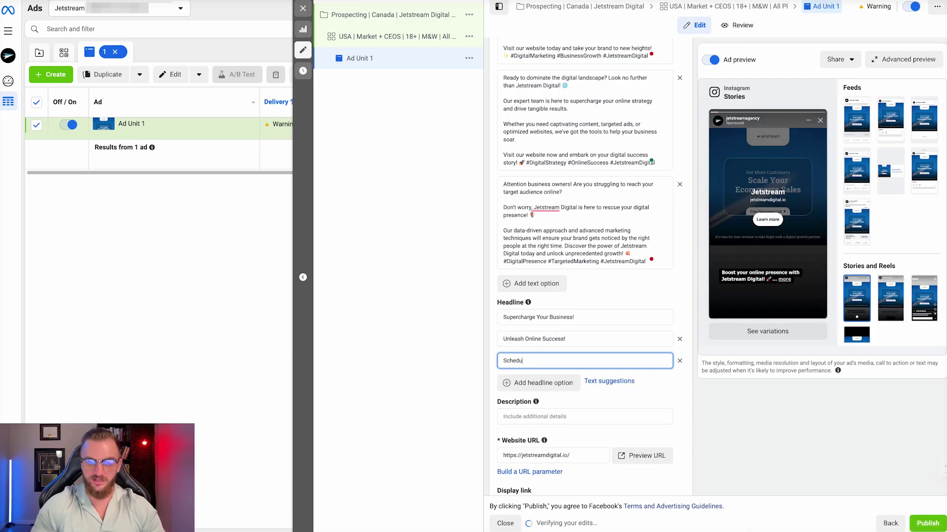
{"action": "type", "text": "le a free disc"}
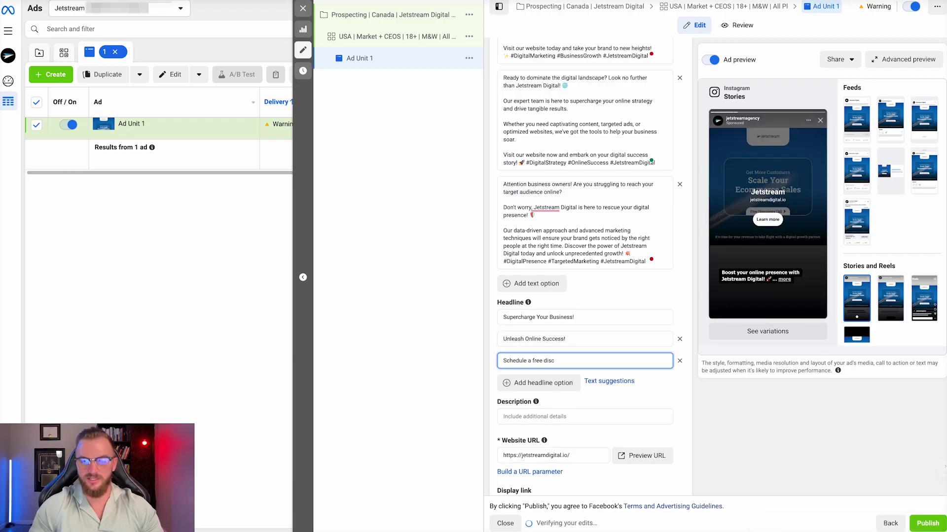
{"action": "type", "text": "overy call"}
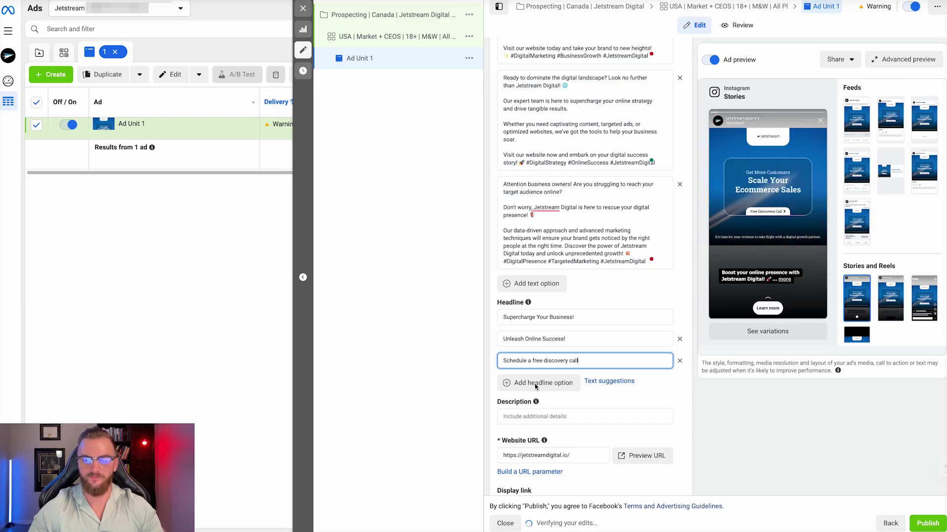
Step: Enter the ad description "Your Ecommerce Growth Partner", correcting the spelling of "Growth"
{"action": "left_click", "coordinate": [540, 414]}
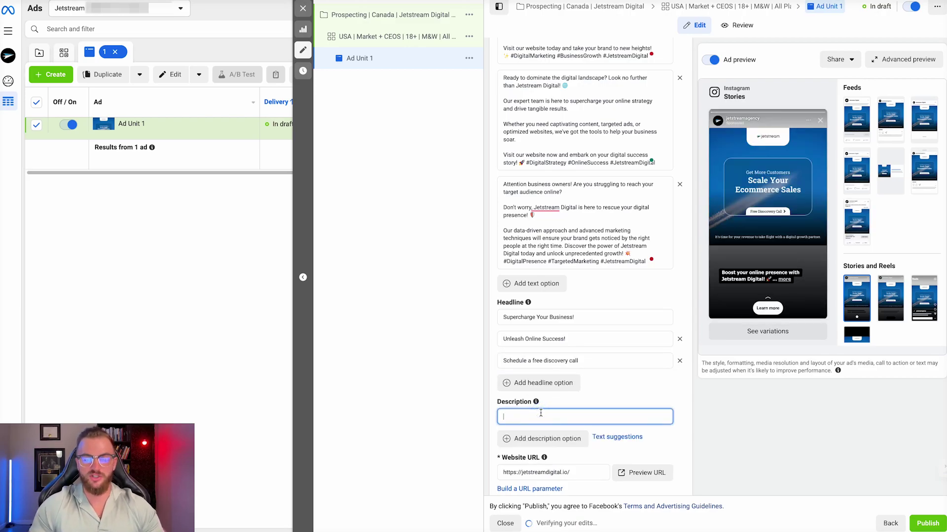
{"action": "type", "text": "Your Ecommerce Gerowth Partner"}
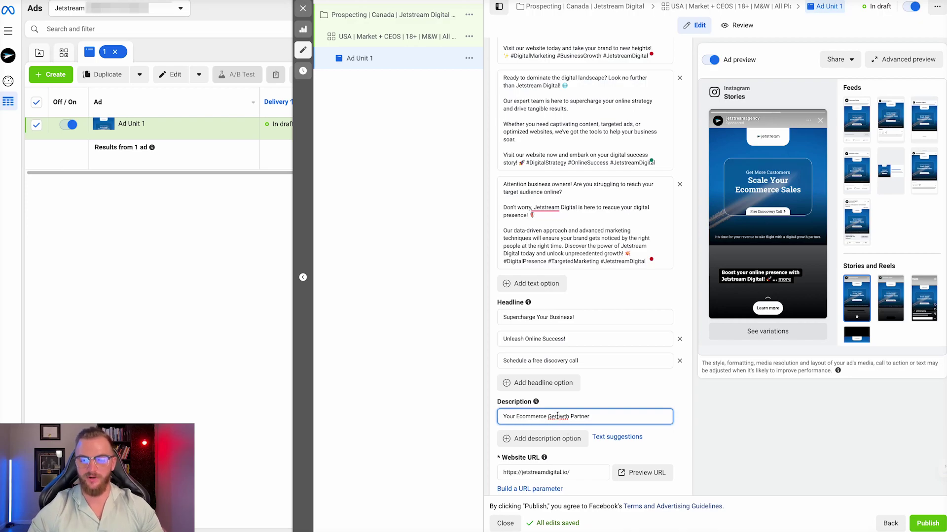
{"action": "right_click", "coordinate": [557, 415]}
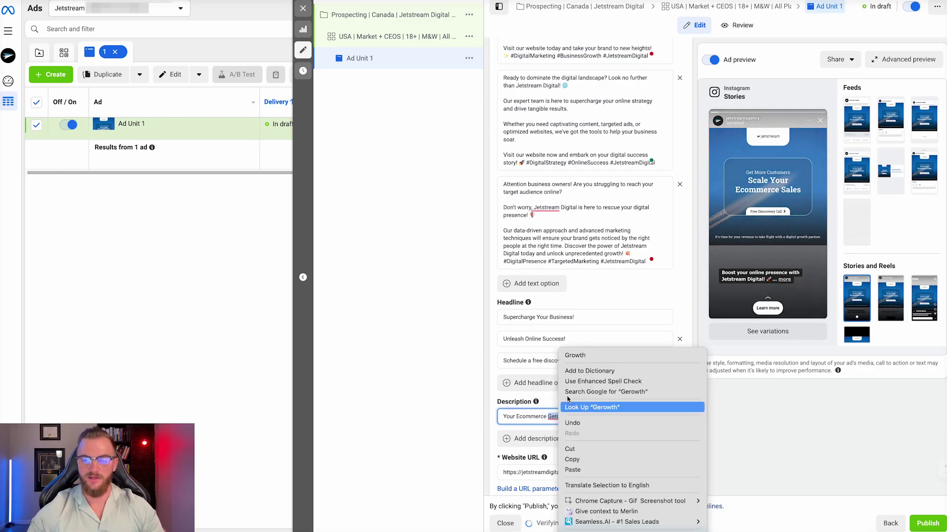
{"action": "left_click", "coordinate": [574, 354]}
Step: Review the description, Facebook feed preview, media, primary texts, headlines and website URL of Ad Unit 1
{"action": "left_click_drag", "start_coordinate": [600, 418], "coordinate": [499, 418]}
{"action": "mouse_move", "coordinate": [537, 402]}
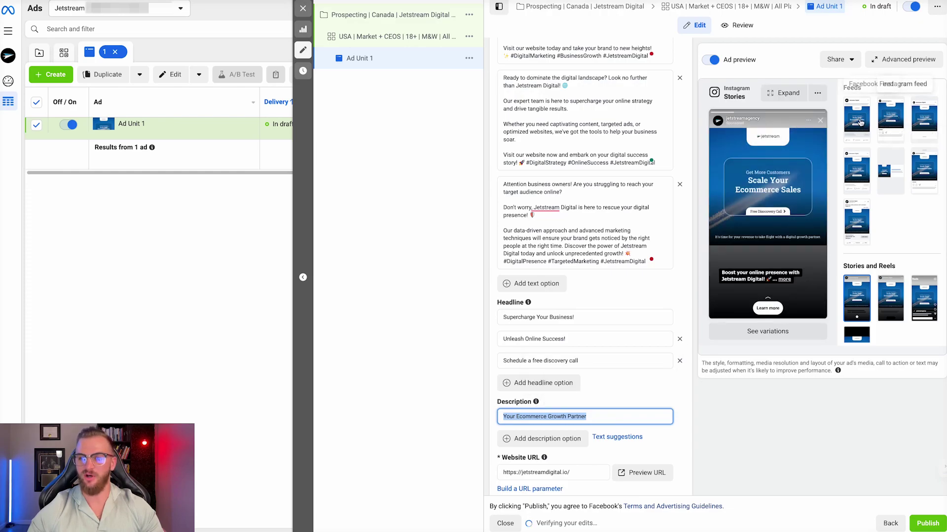
{"action": "left_click", "coordinate": [646, 356]}
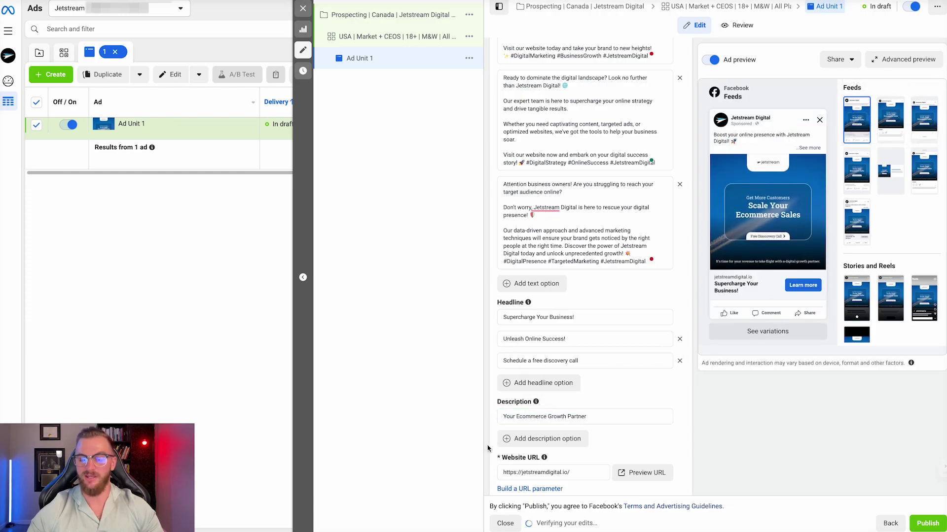
{"action": "scroll", "coordinate": [583, 389], "scroll_direction": "down", "scroll_amount": 2}
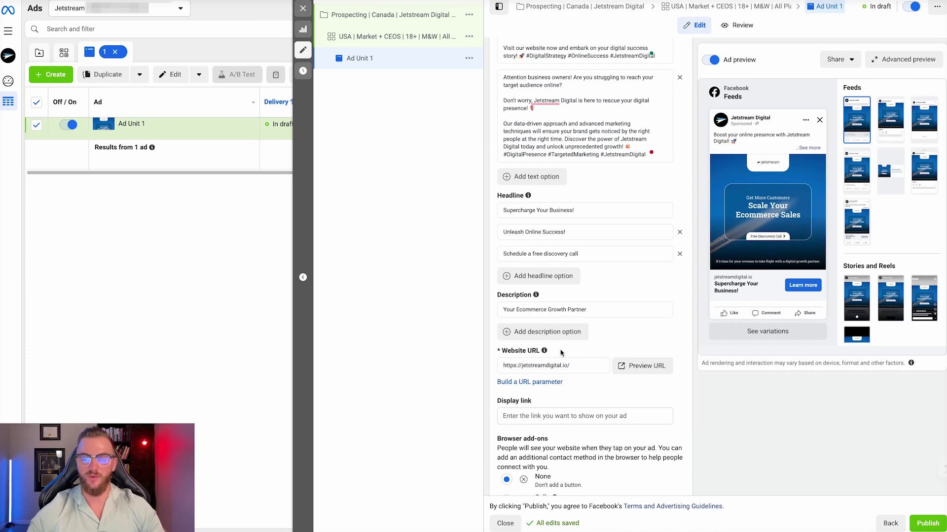
{"action": "scroll", "coordinate": [555, 261], "scroll_direction": "up", "scroll_amount": 7}
{"action": "scroll", "coordinate": [556, 242], "scroll_direction": "up", "scroll_amount": 3}
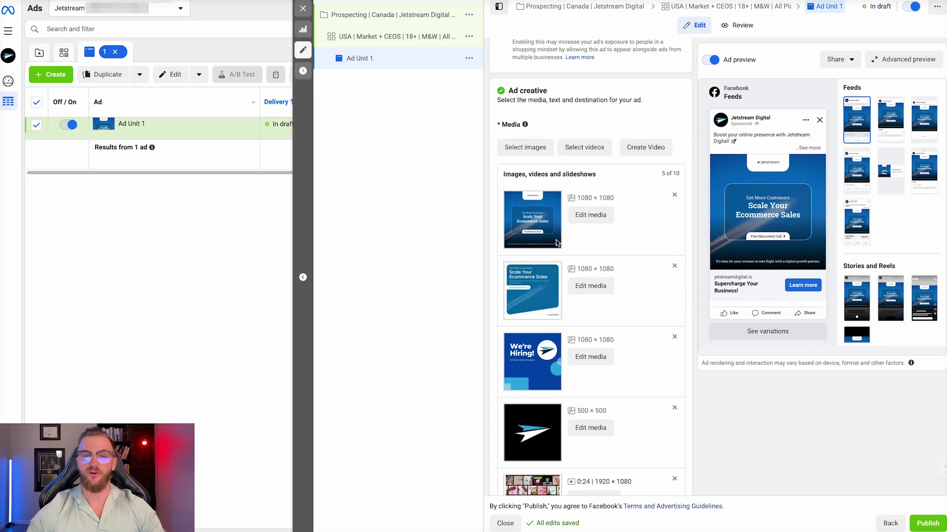
{"action": "scroll", "coordinate": [556, 240], "scroll_direction": "down", "scroll_amount": 5}
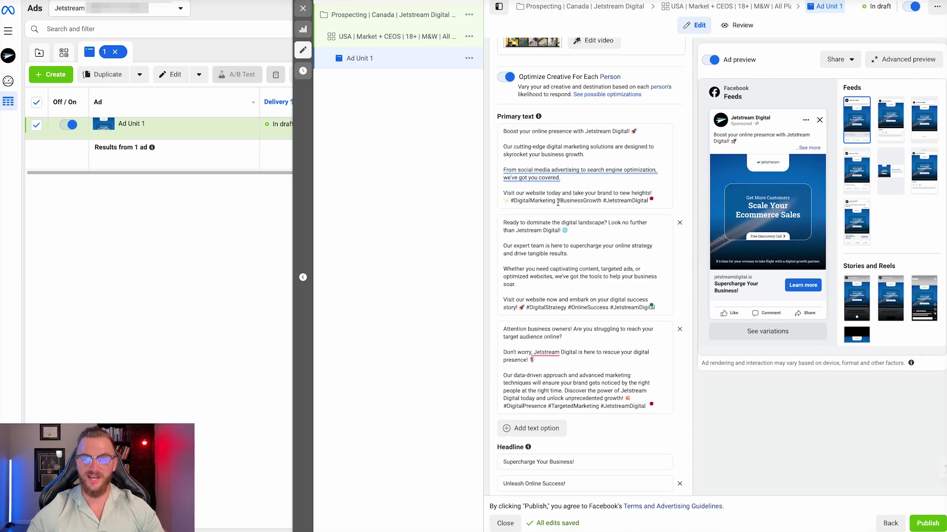
{"action": "scroll", "coordinate": [553, 299], "scroll_direction": "down", "scroll_amount": 4}
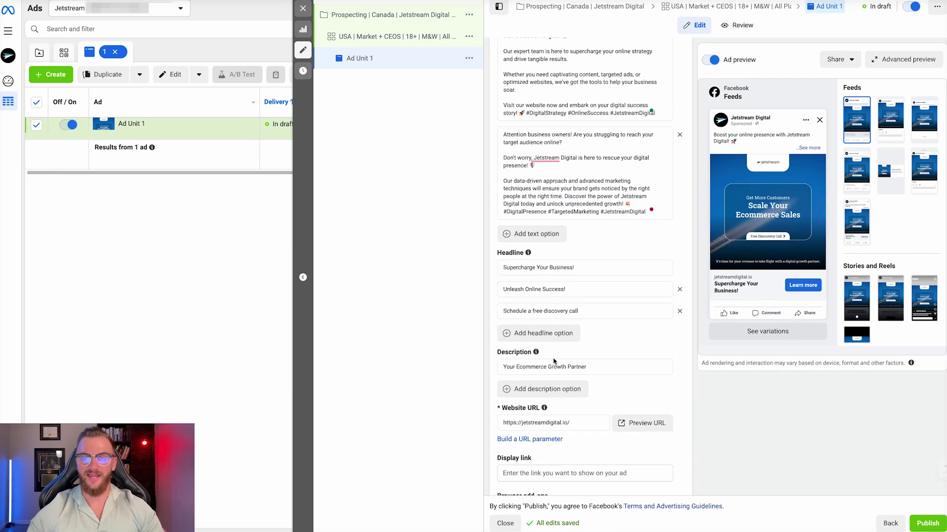
{"action": "scroll", "coordinate": [555, 375], "scroll_direction": "down", "scroll_amount": 2}
{"action": "triple_click", "coordinate": [569, 319]}
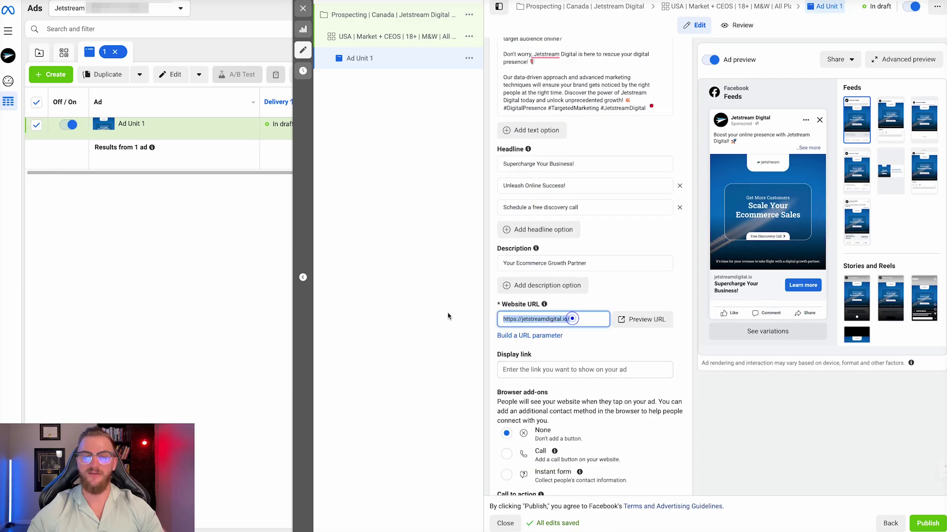
{"action": "scroll", "coordinate": [574, 354], "scroll_direction": "down", "scroll_amount": 2}
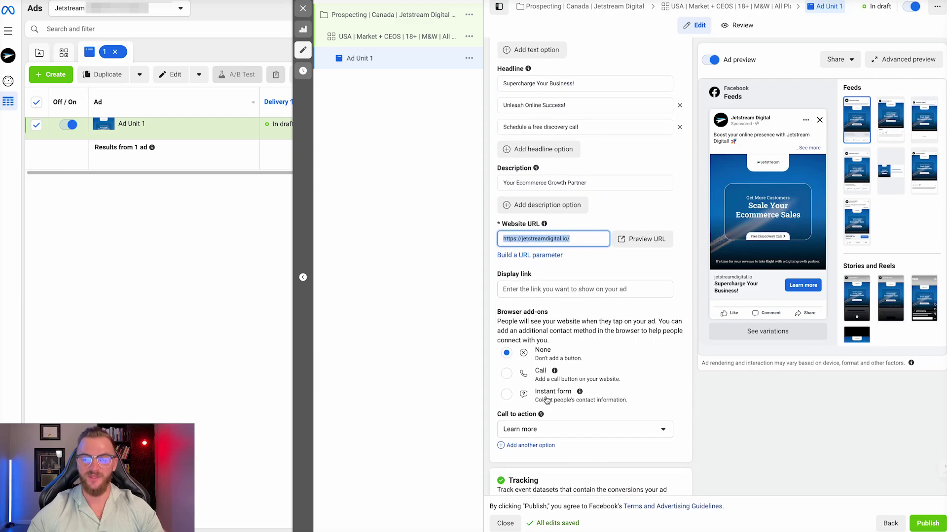
Step: Set the ad's display link to call.jetstreamdigital.io
{"action": "left_click", "coordinate": [532, 291]}
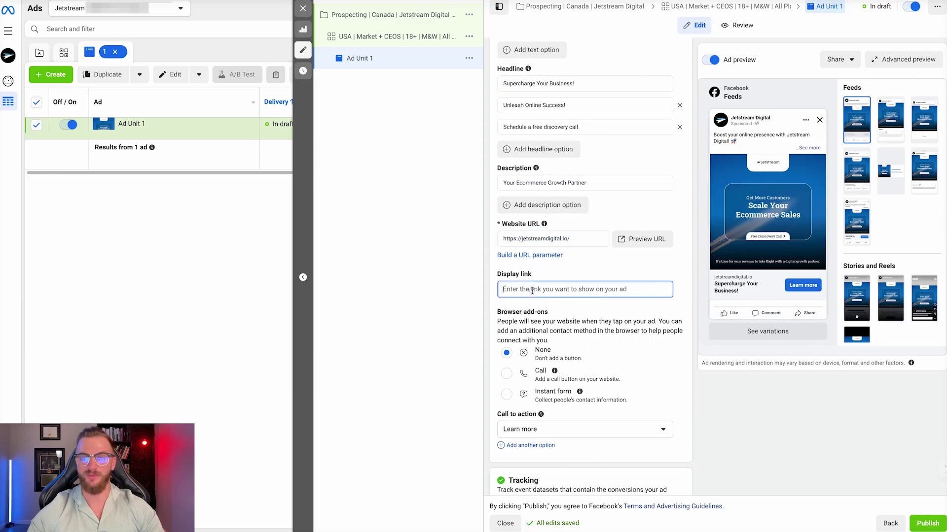
{"action": "mouse_move", "coordinate": [739, 279]}
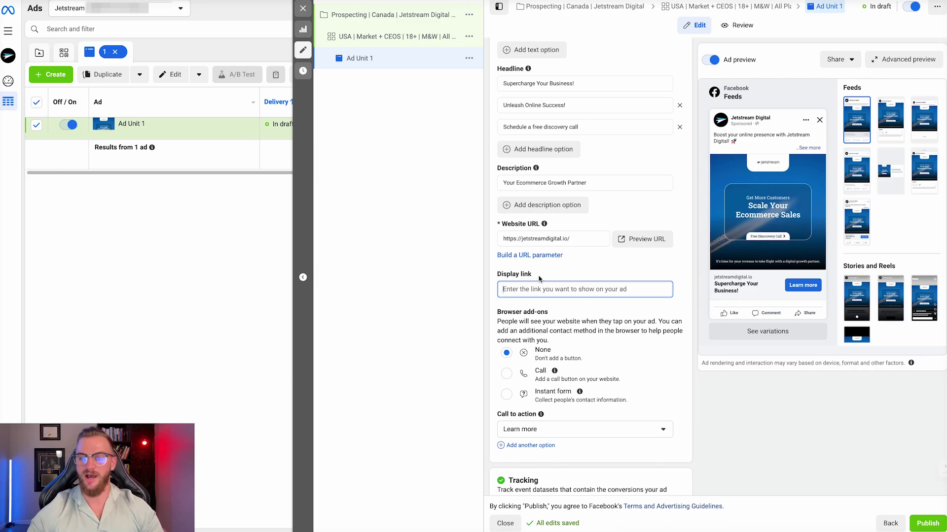
{"action": "type", "text": "call/"}
{"action": "key", "text": "BackSpace"}
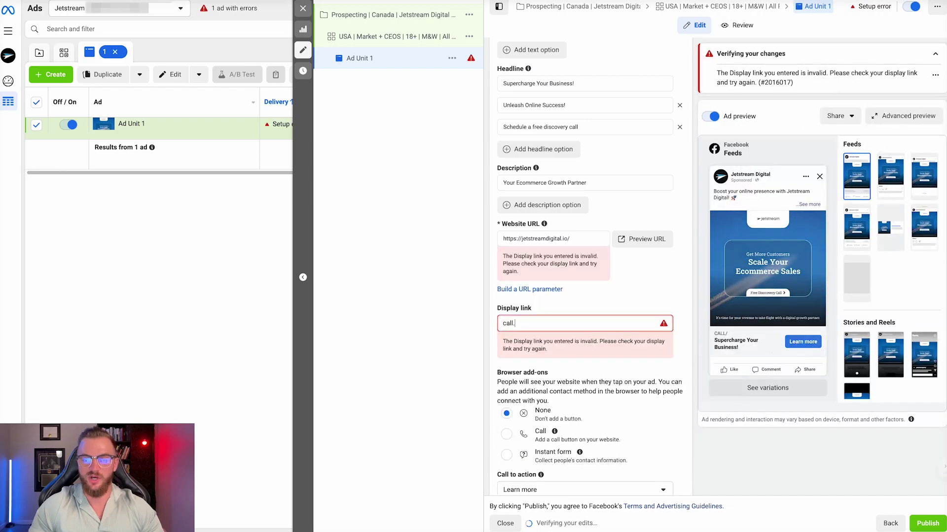
{"action": "type", "text": ".jetstreamdigita.io"}
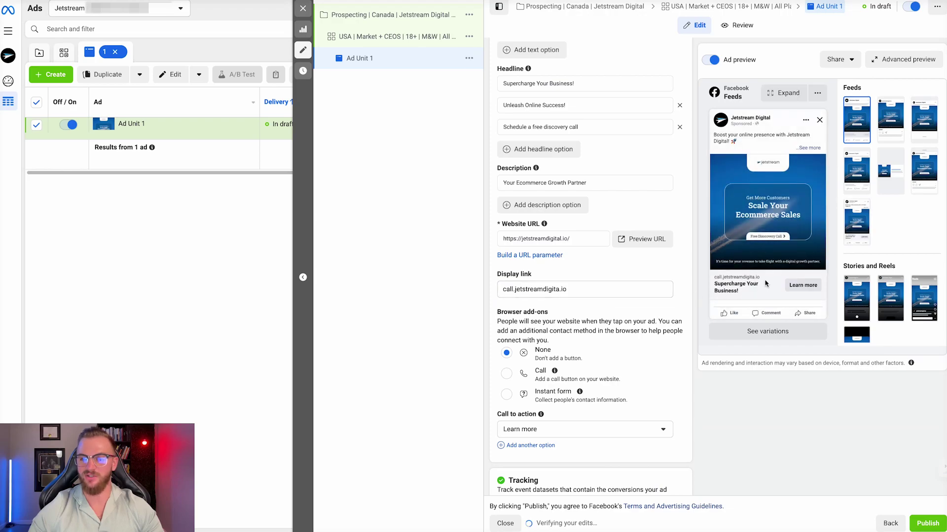
{"action": "left_click", "coordinate": [559, 291]}
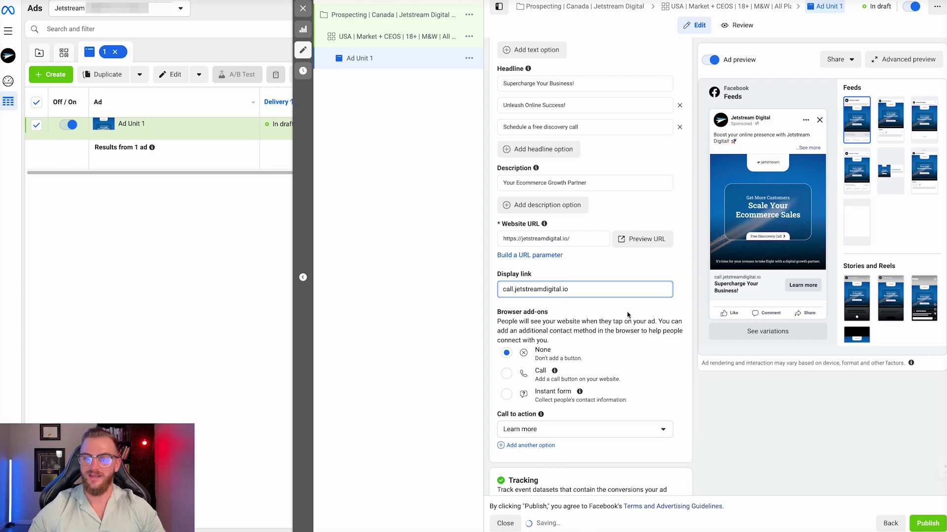
Step: Clear the ad's display link so the field is empty
{"action": "triple_click", "coordinate": [599, 288]}
{"action": "key", "text": "BackSpace"}
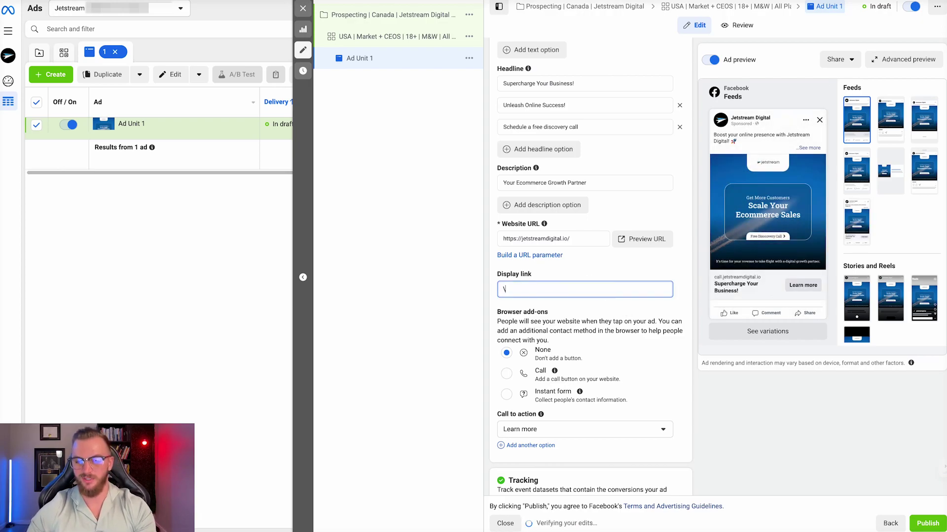
{"action": "left_click", "coordinate": [491, 307]}
Step: Change the ad's call to action to "Apply now"
{"action": "scroll", "coordinate": [493, 305], "scroll_direction": "down", "scroll_amount": 3}
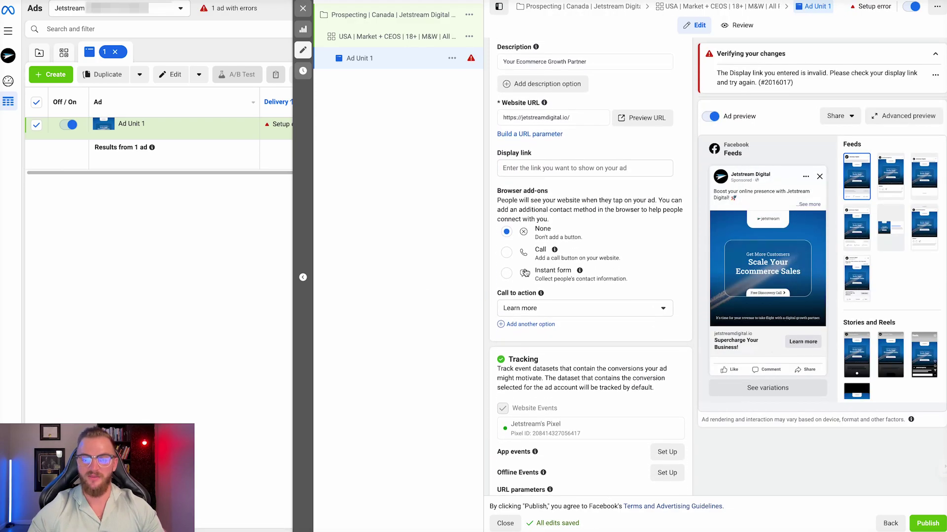
{"action": "left_click", "coordinate": [528, 307]}
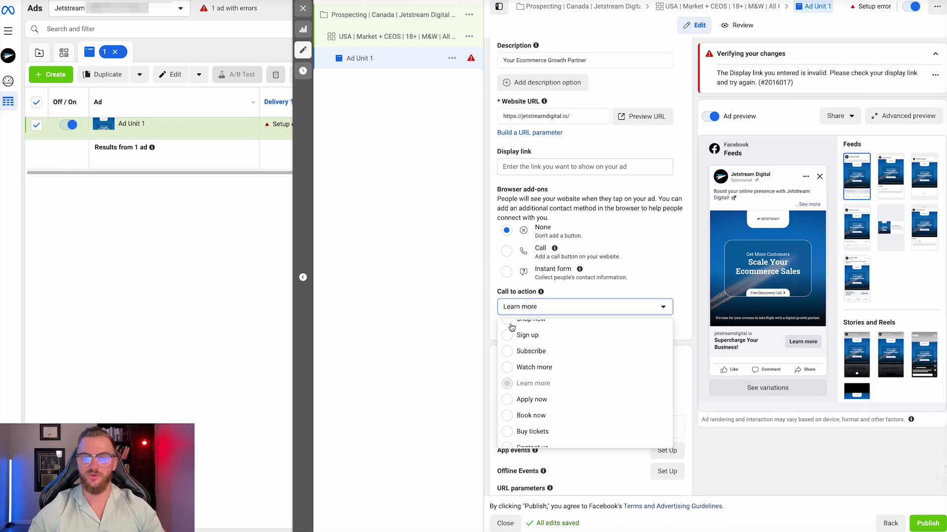
{"action": "scroll", "coordinate": [523, 367], "scroll_direction": "up", "scroll_amount": 2}
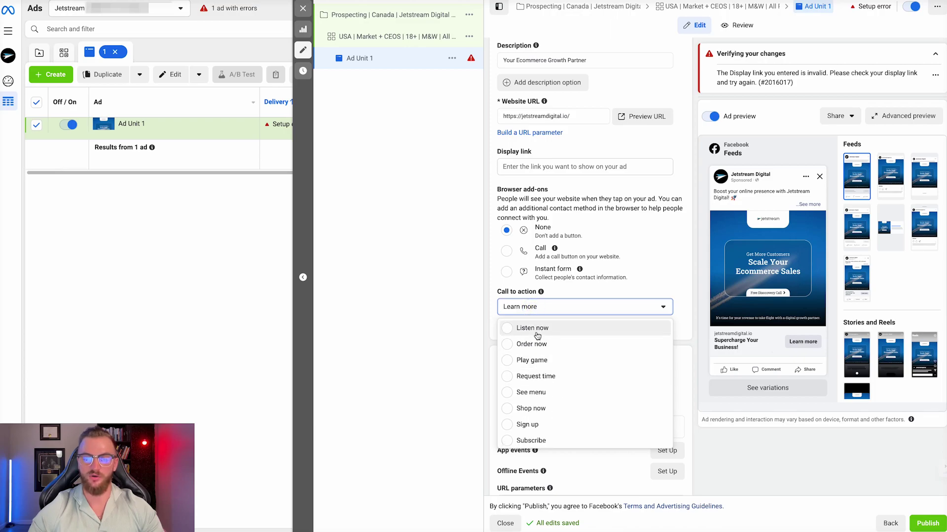
{"action": "scroll", "coordinate": [540, 345], "scroll_direction": "down", "scroll_amount": 1}
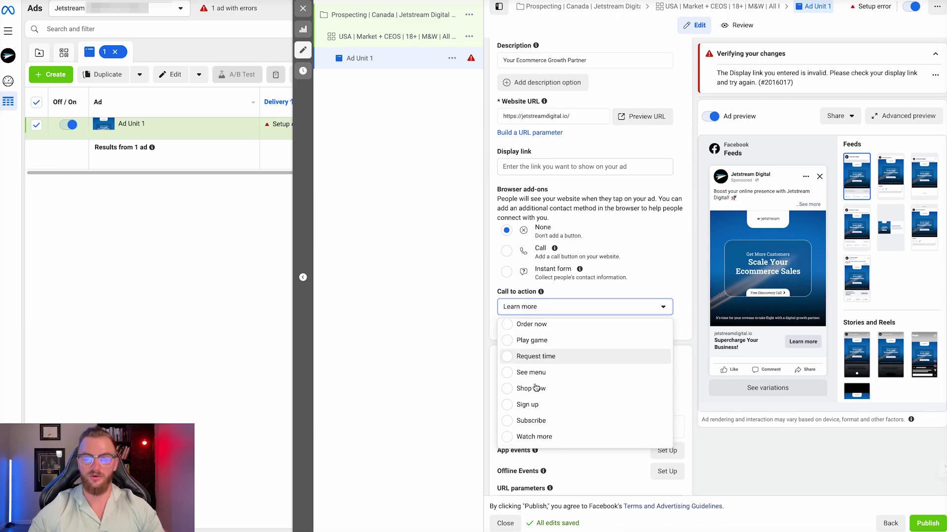
{"action": "scroll", "coordinate": [541, 393], "scroll_direction": "down", "scroll_amount": 4}
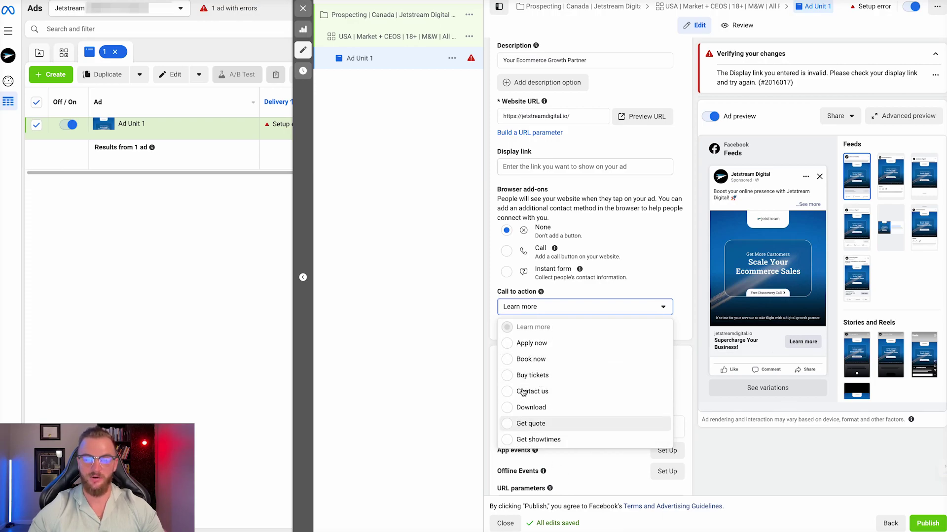
{"action": "left_click", "coordinate": [529, 343]}
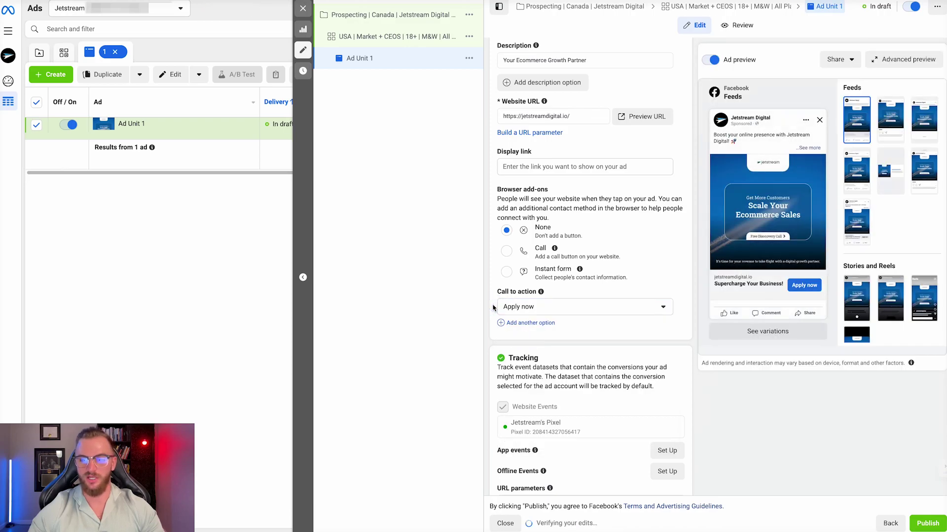
Step: Build a tracking URL parameter with campaign source "facebook-ads" and campaign medium {{placement}}
{"action": "scroll", "coordinate": [575, 371], "scroll_direction": "down", "scroll_amount": 1}
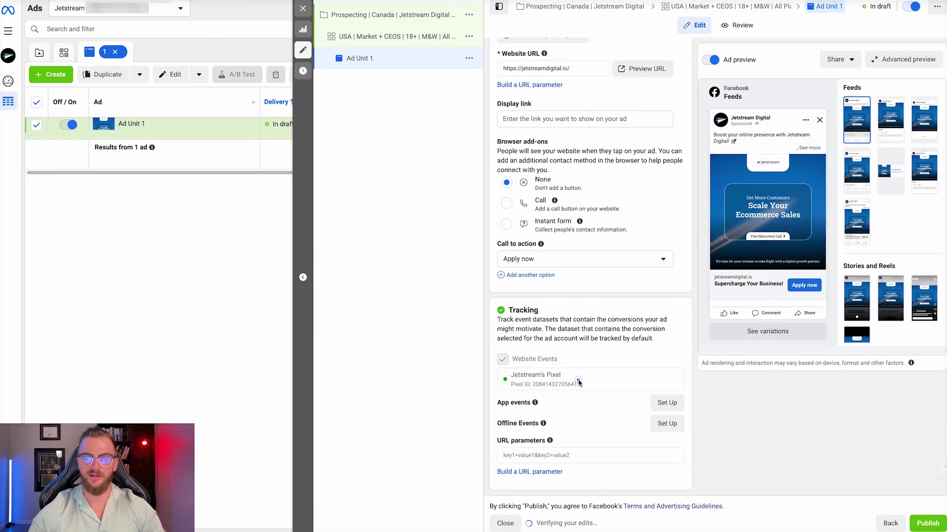
{"action": "triple_click", "coordinate": [579, 383]}
{"action": "left_click", "coordinate": [572, 379]}
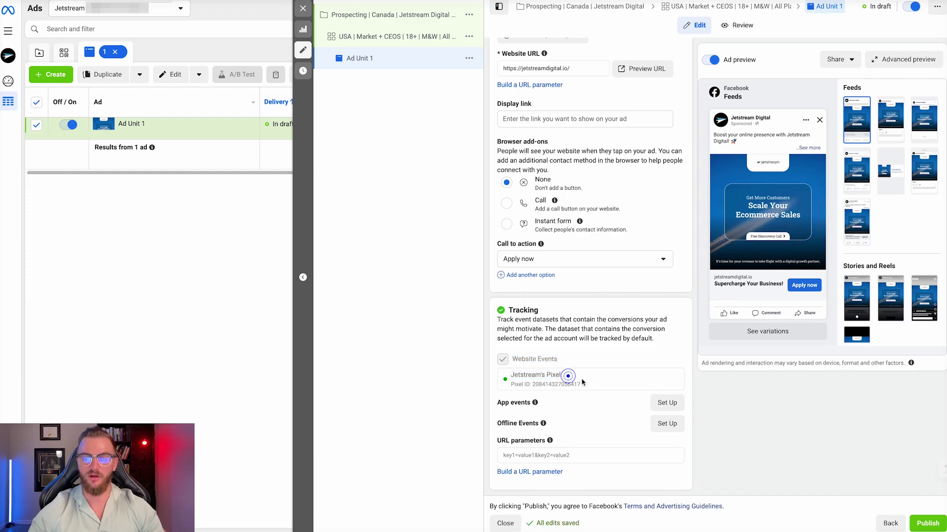
{"action": "left_click", "coordinate": [527, 473]}
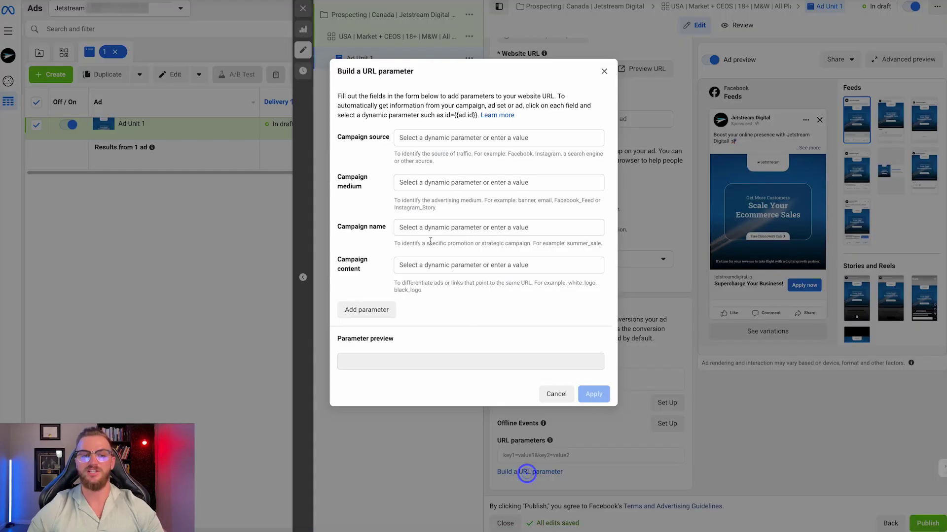
{"action": "left_click", "coordinate": [426, 137]}
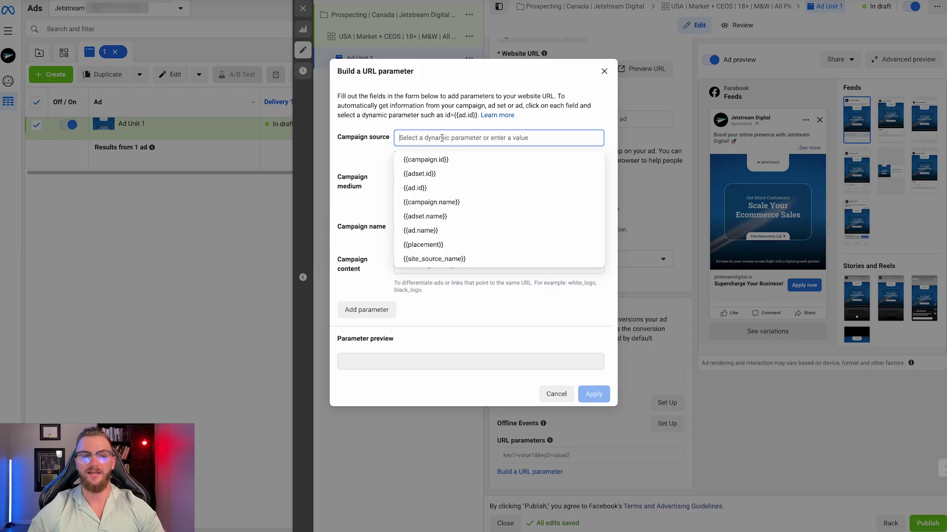
{"action": "type", "text": "facebook-ads"}
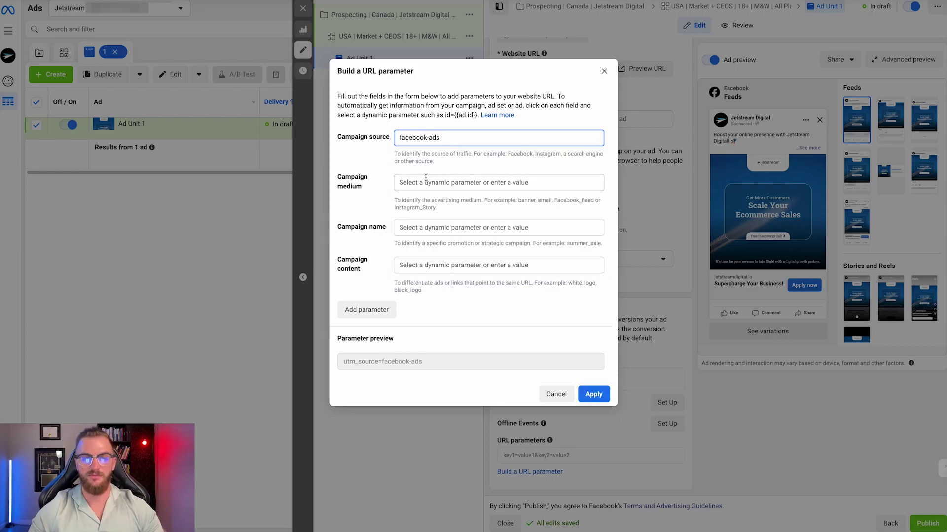
{"action": "left_click", "coordinate": [426, 182]}
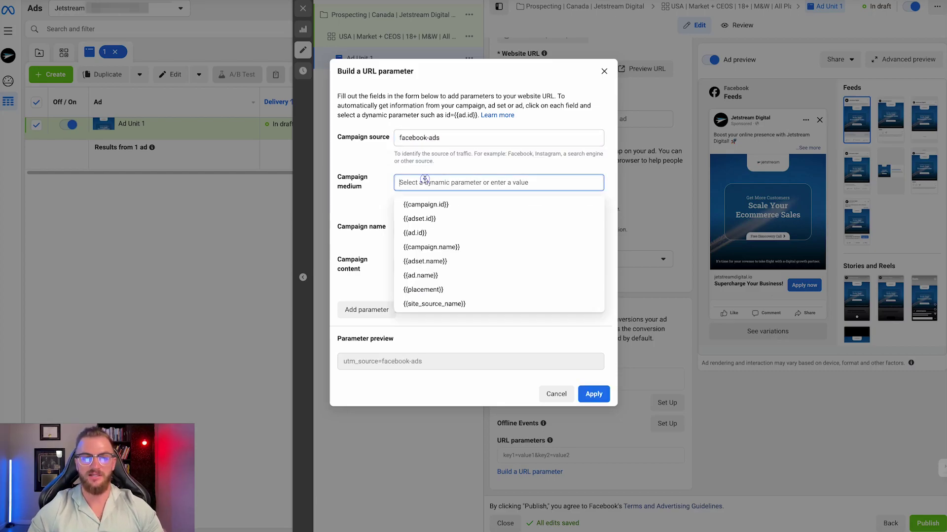
{"action": "left_click", "coordinate": [439, 289]}
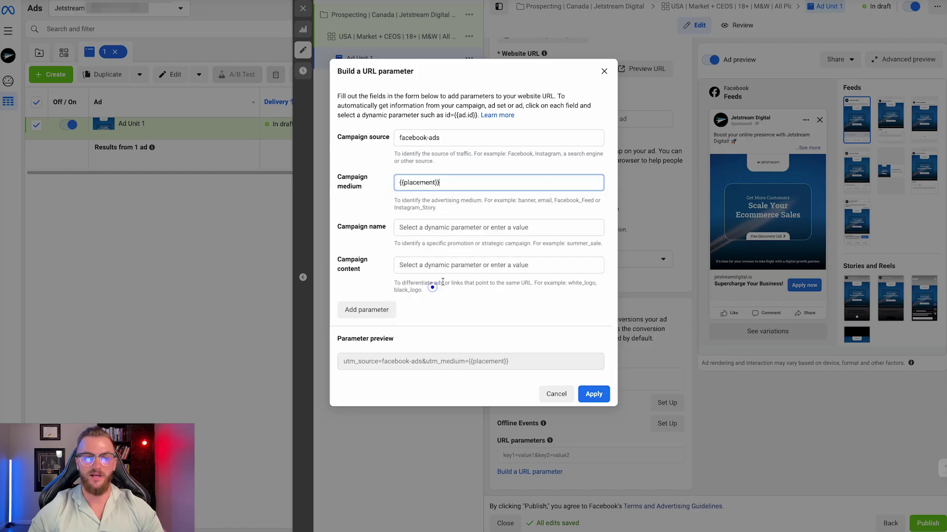
Step: Set the URL parameter's campaign name to {{campaign.name}} and its campaign content to {{adset.name}}
{"action": "left_click", "coordinate": [423, 225]}
{"action": "left_click", "coordinate": [441, 288]}
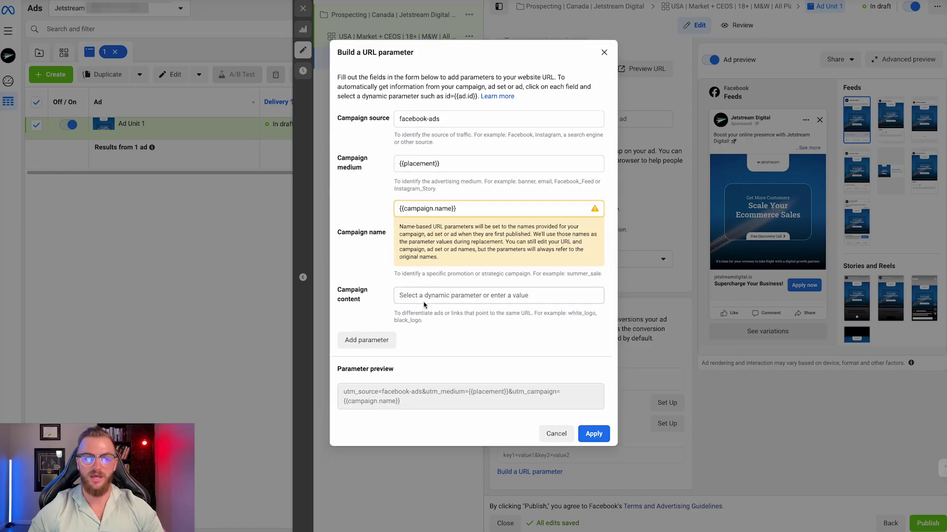
{"action": "left_click", "coordinate": [423, 301]}
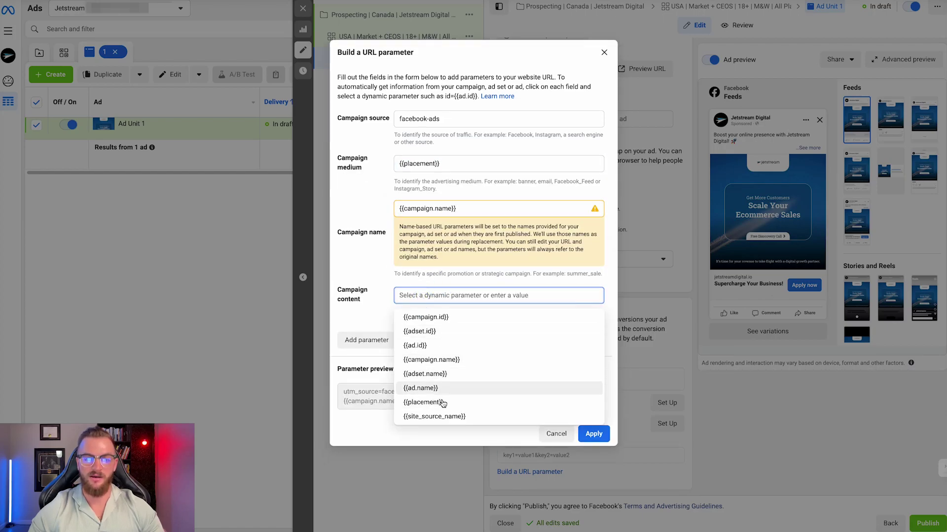
{"action": "left_click", "coordinate": [425, 374]}
Step: Add a custom parameter named "Ad" with the value {{adset.name}} and apply the URL parameters to the ad
{"action": "left_click", "coordinate": [367, 371]}
{"action": "type", "text": "Ad"}
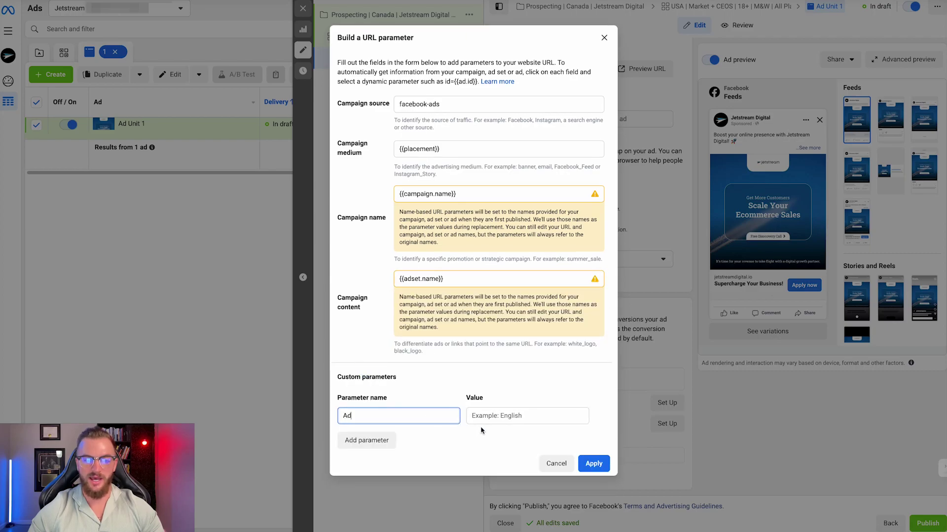
{"action": "left_click", "coordinate": [493, 417]}
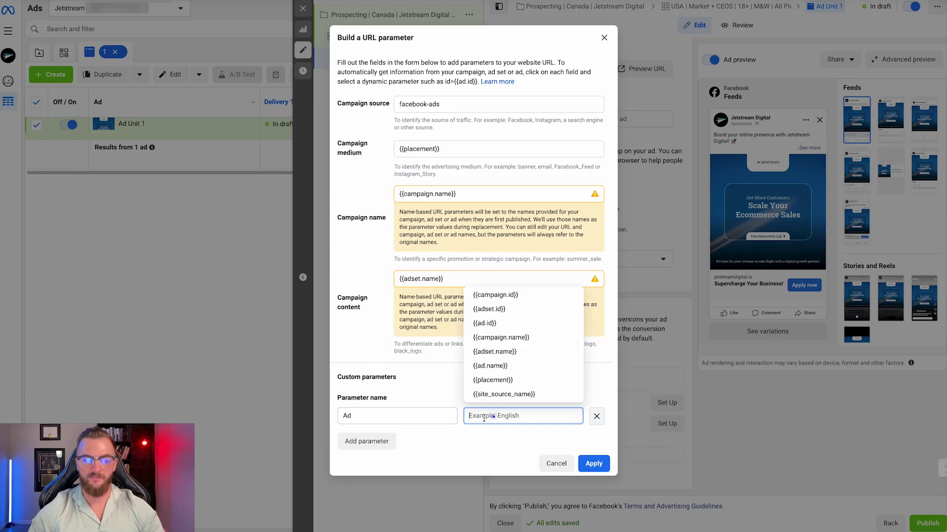
{"action": "left_click", "coordinate": [506, 352]}
{"action": "scroll", "coordinate": [542, 394], "scroll_direction": "down", "scroll_amount": 3}
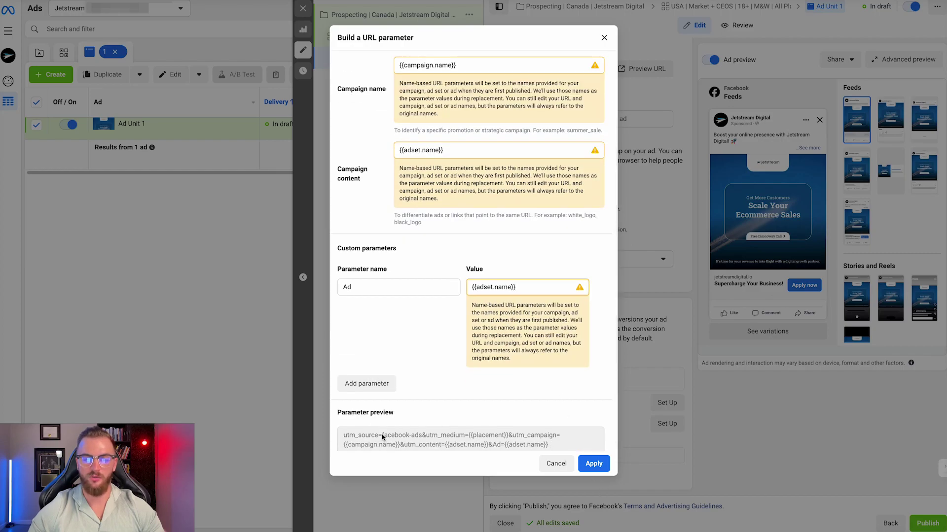
{"action": "scroll", "coordinate": [389, 439], "scroll_direction": "down", "scroll_amount": 1}
{"action": "left_click", "coordinate": [592, 464]}
{"action": "scroll", "coordinate": [572, 395], "scroll_direction": "down", "scroll_amount": 2}
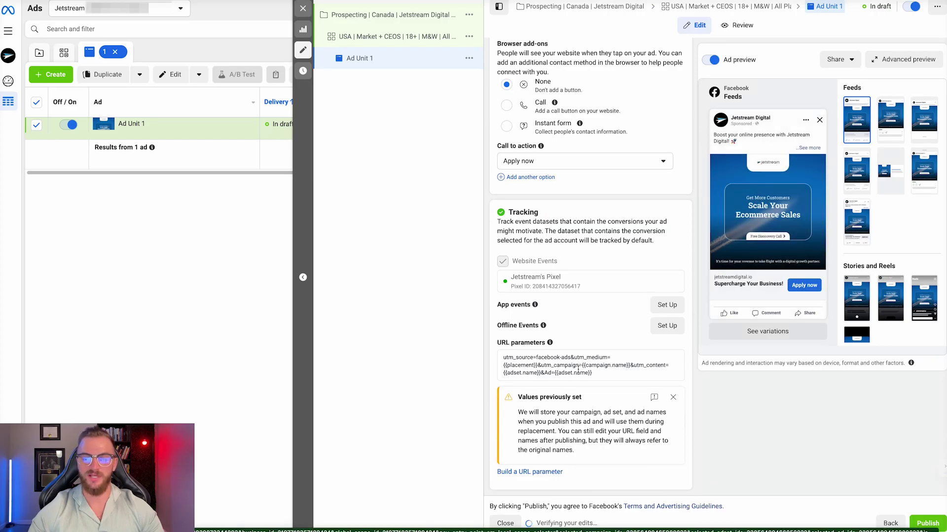
Step: Review the URL parameters, website URL, format, media, creative optimization, primary texts and tracking settings of Ad Unit 1
{"action": "triple_click", "coordinate": [592, 365]}
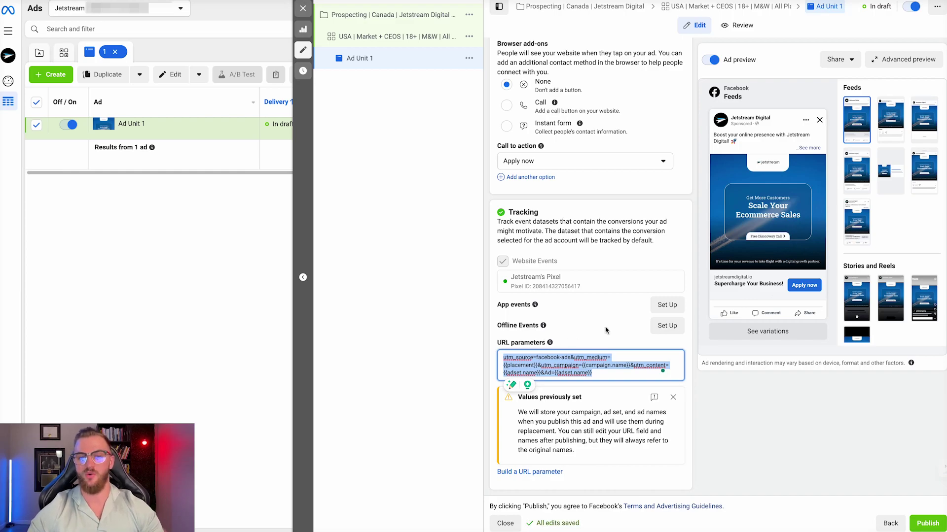
{"action": "scroll", "coordinate": [578, 321], "scroll_direction": "up", "scroll_amount": 2}
{"action": "scroll", "coordinate": [579, 321], "scroll_direction": "up", "scroll_amount": 4}
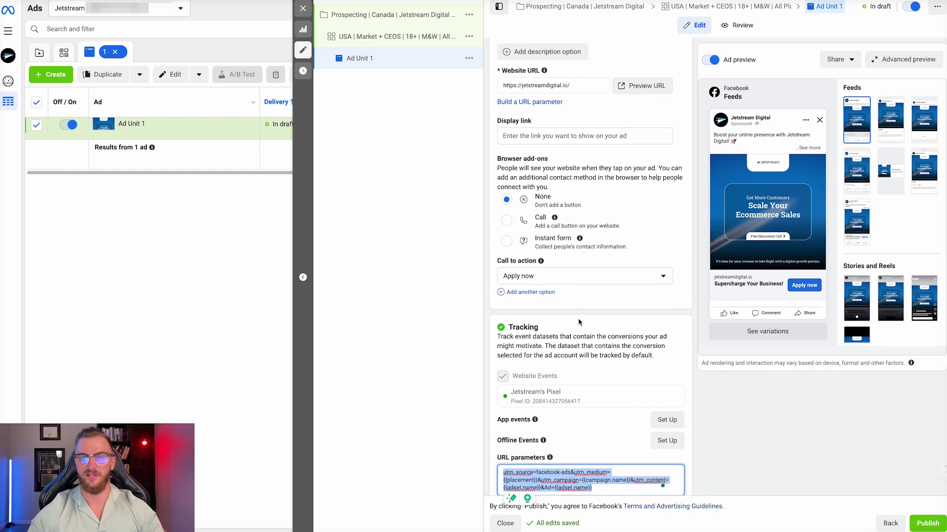
{"action": "scroll", "coordinate": [578, 328], "scroll_direction": "up", "scroll_amount": 2}
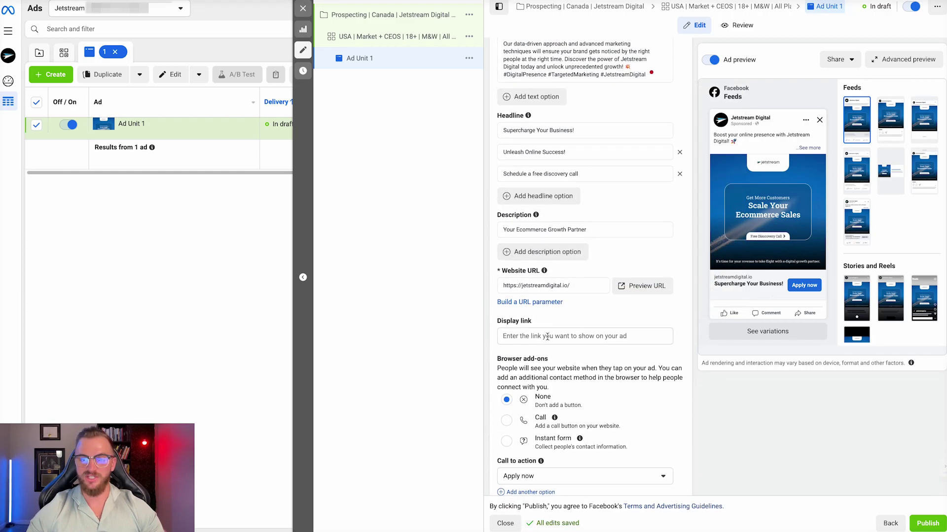
{"action": "left_click", "coordinate": [622, 304]}
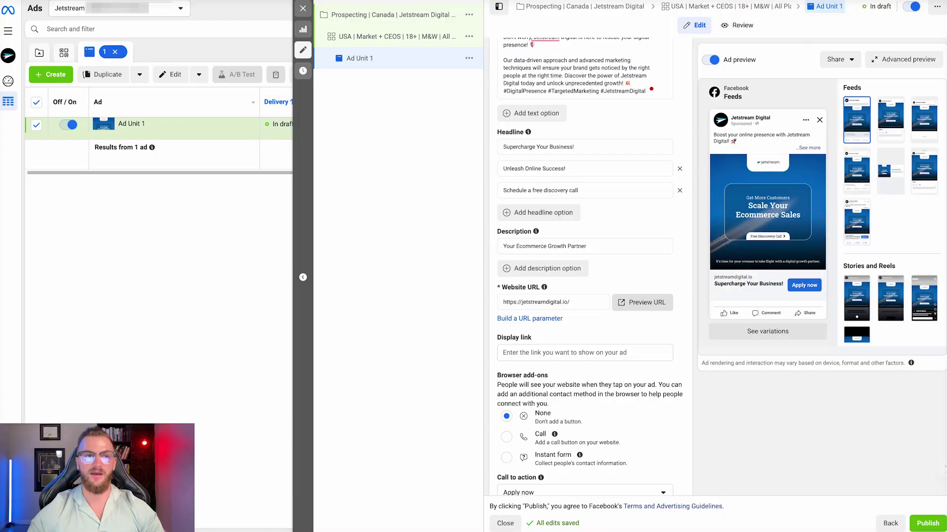
{"action": "scroll", "coordinate": [583, 267], "scroll_direction": "up", "scroll_amount": 4}
{"action": "scroll", "coordinate": [583, 268], "scroll_direction": "up", "scroll_amount": 10}
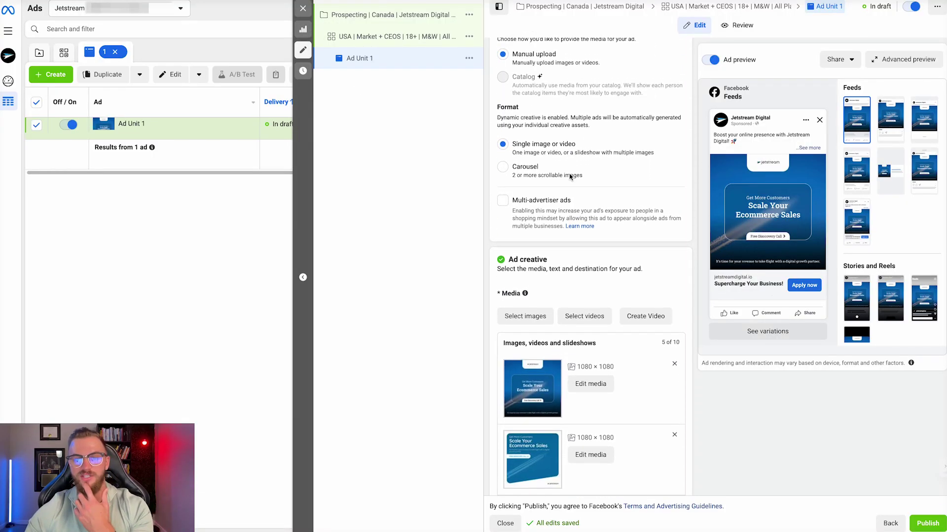
{"action": "scroll", "coordinate": [571, 177], "scroll_direction": "down", "scroll_amount": 10}
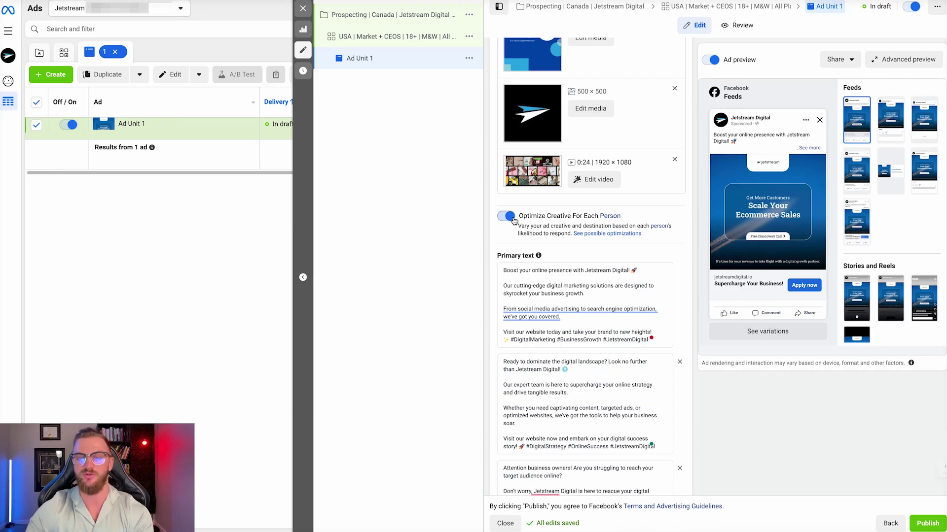
{"action": "scroll", "coordinate": [537, 220], "scroll_direction": "down", "scroll_amount": 15}
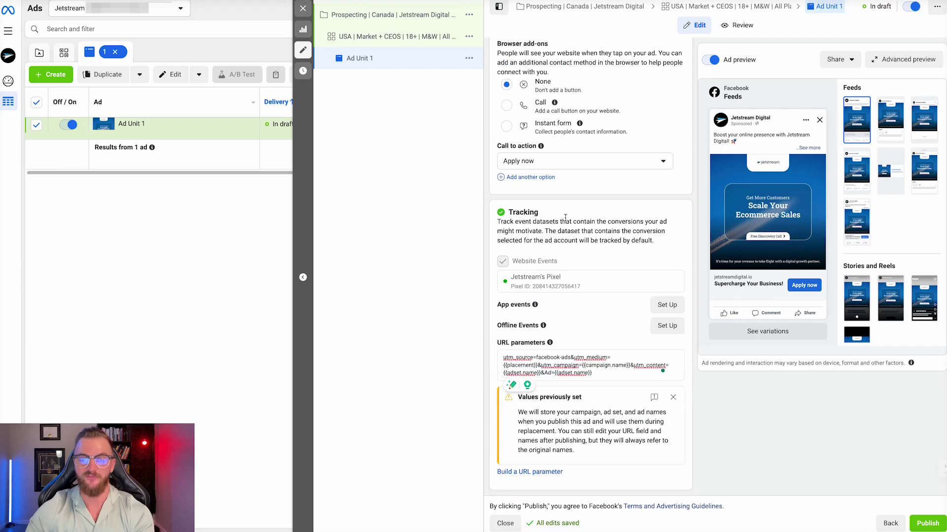
Step: Publish the campaign, its ad set and Ad Unit 1, and close the editor
{"action": "left_click", "coordinate": [914, 522]}
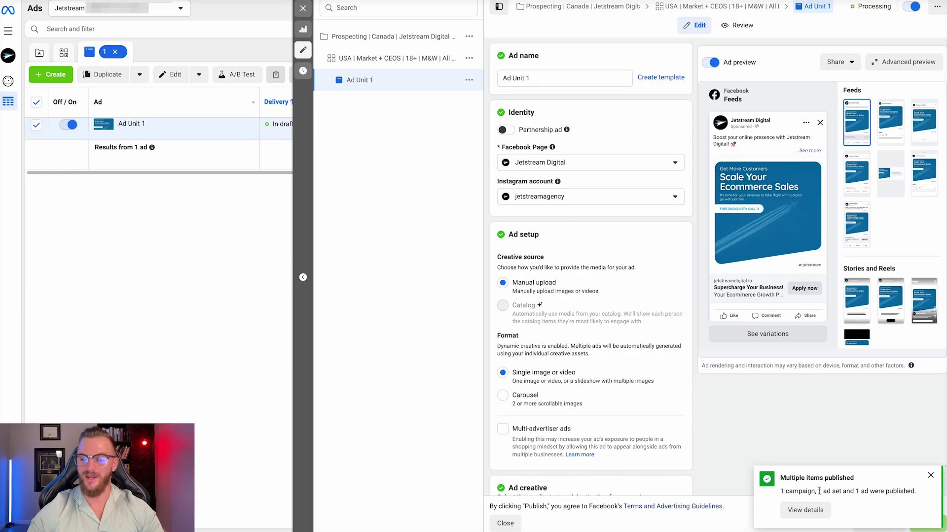
{"action": "left_click", "coordinate": [930, 475]}
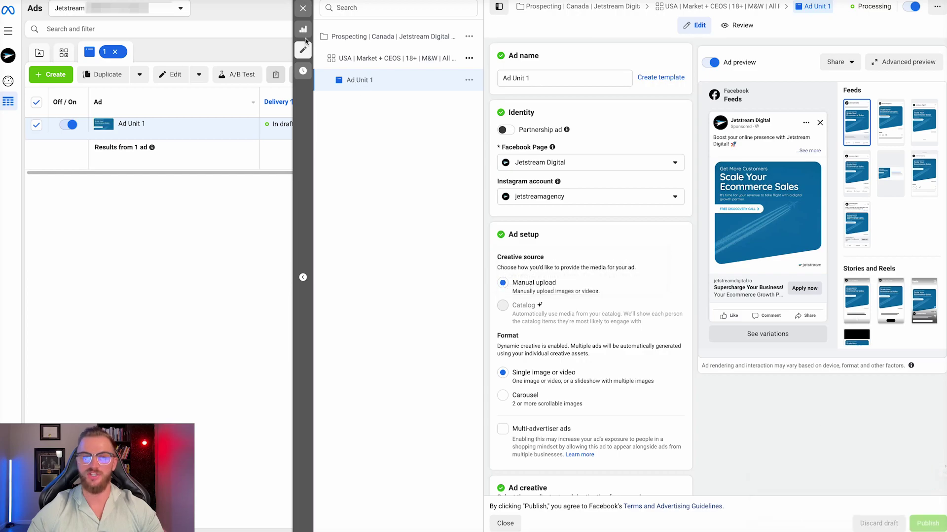
{"action": "left_click", "coordinate": [301, 9]}
Step: Turn off the Prospecting | Canada campaign in the campaign list and clear its selection
{"action": "left_click", "coordinate": [236, 55]}
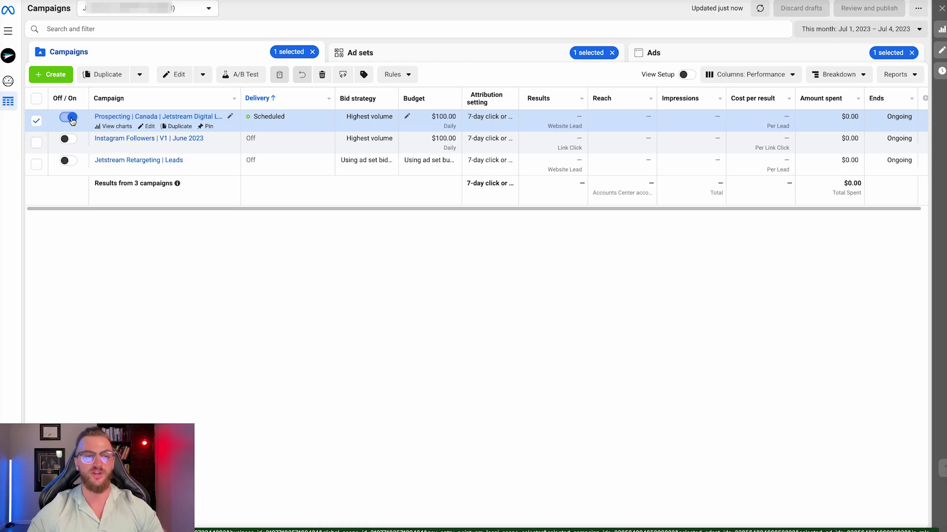
{"action": "left_click", "coordinate": [70, 119]}
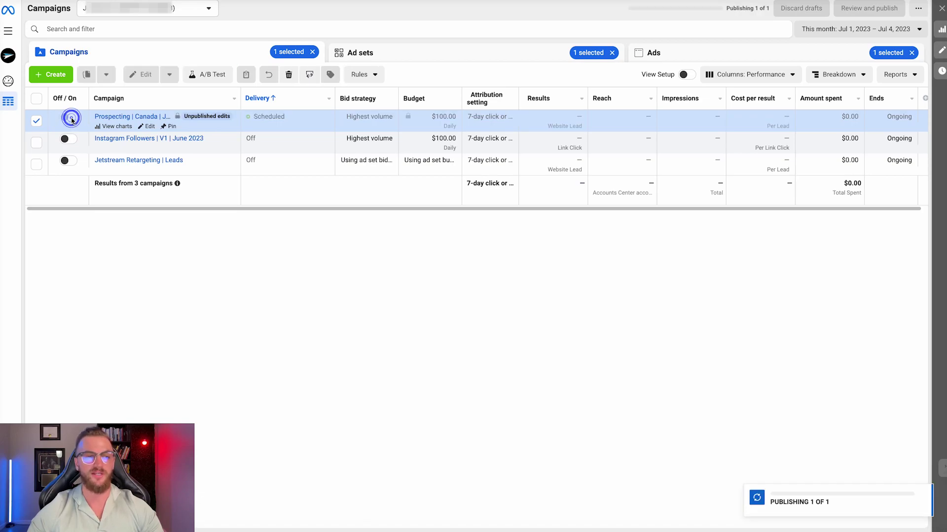
{"action": "left_click", "coordinate": [36, 121]}
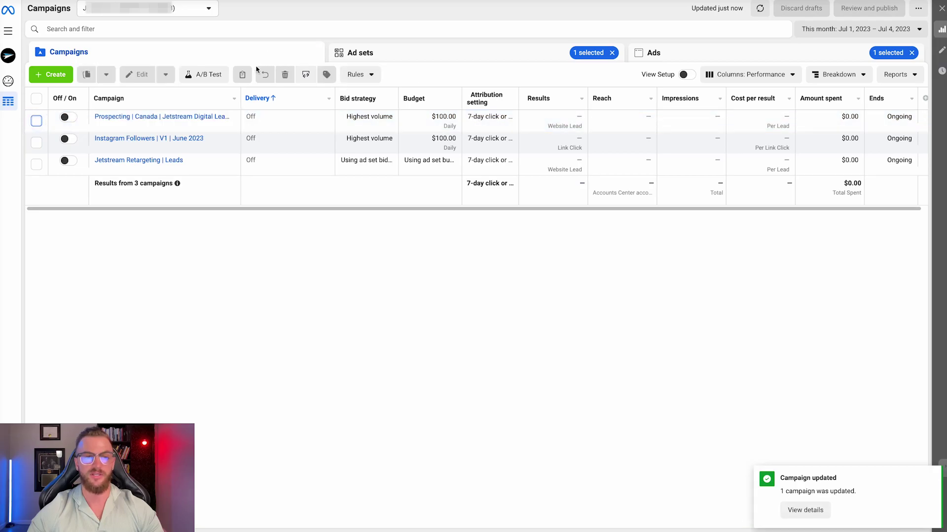
Step: Look through the Prospecting campaign's ad set and its ad, and return to the ad set list with the ad set deselected
{"action": "left_click", "coordinate": [157, 117]}
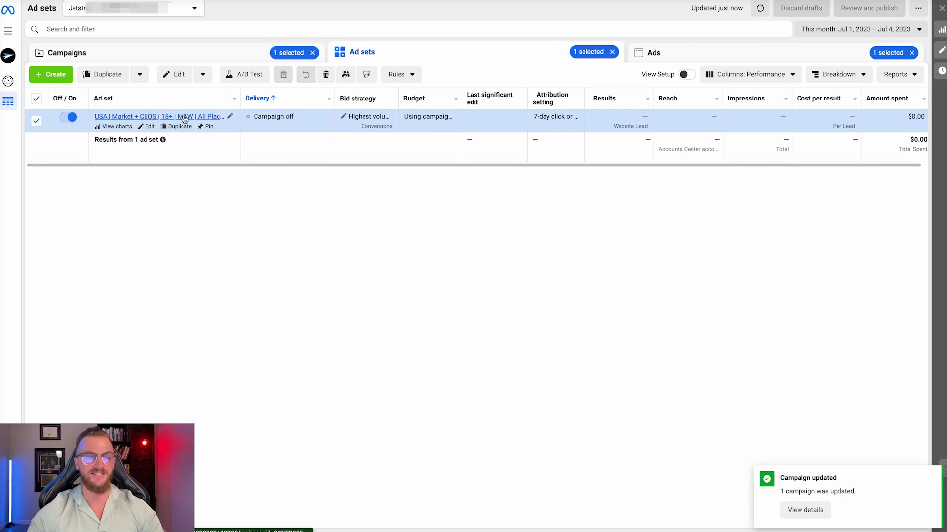
{"action": "left_click", "coordinate": [147, 116]}
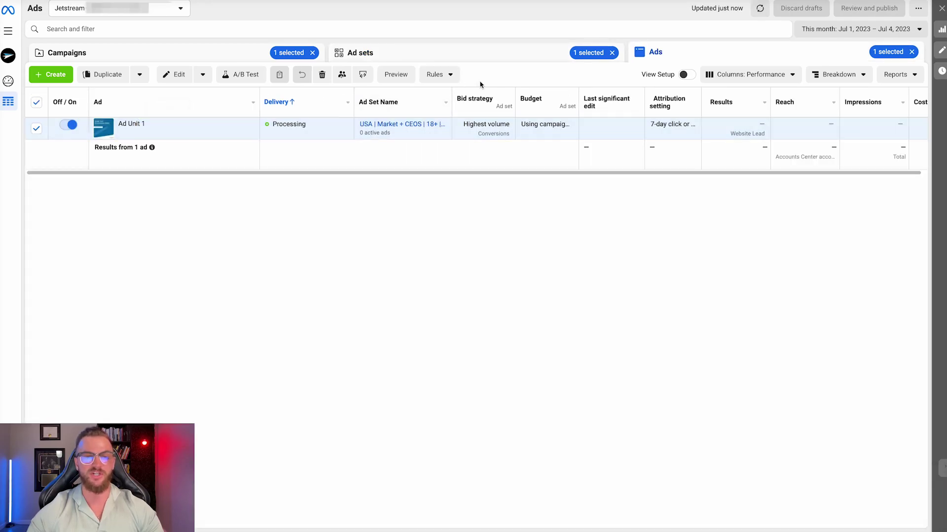
{"action": "left_click", "coordinate": [486, 59]}
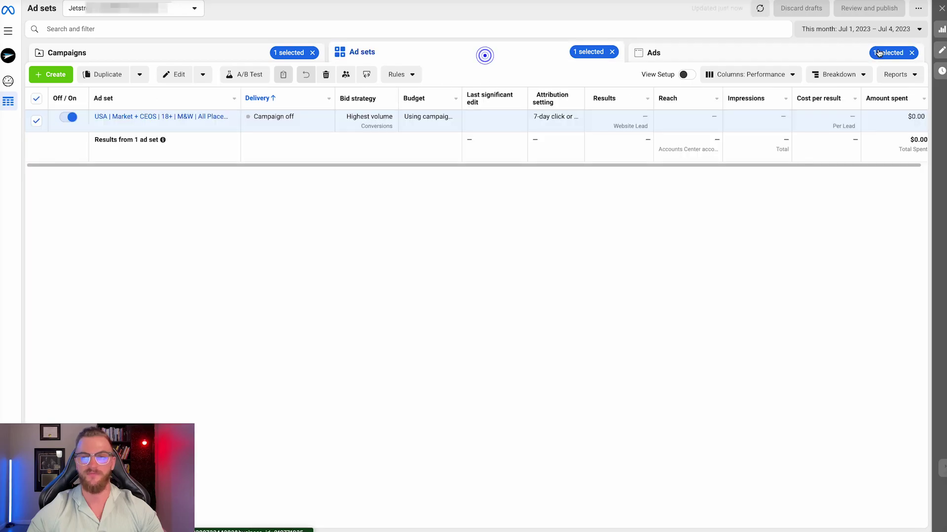
{"action": "left_click", "coordinate": [612, 52]}
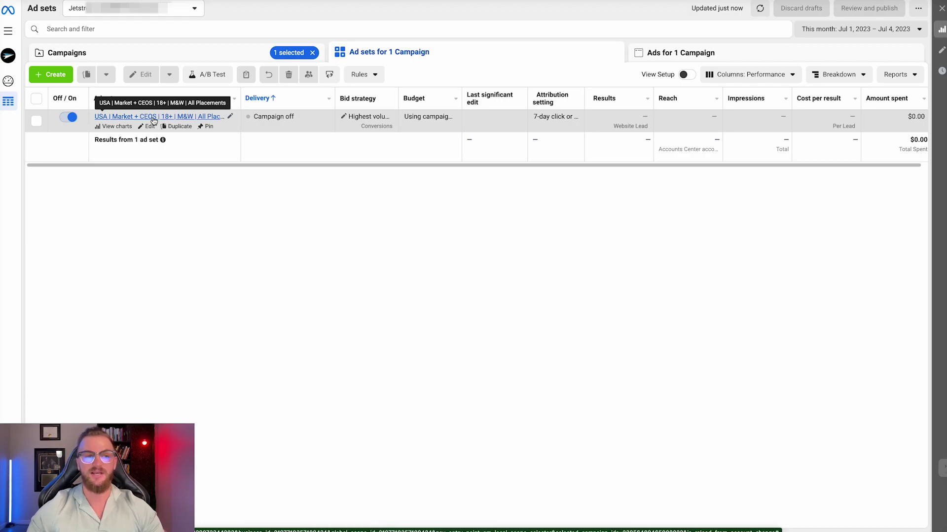
Step: Duplicate the USA | Market + CEOS ad set once within its original campaign, keeping existing reactions, comments and shares on the new ads
{"action": "left_click", "coordinate": [181, 127]}
{"action": "left_click", "coordinate": [362, 250]}
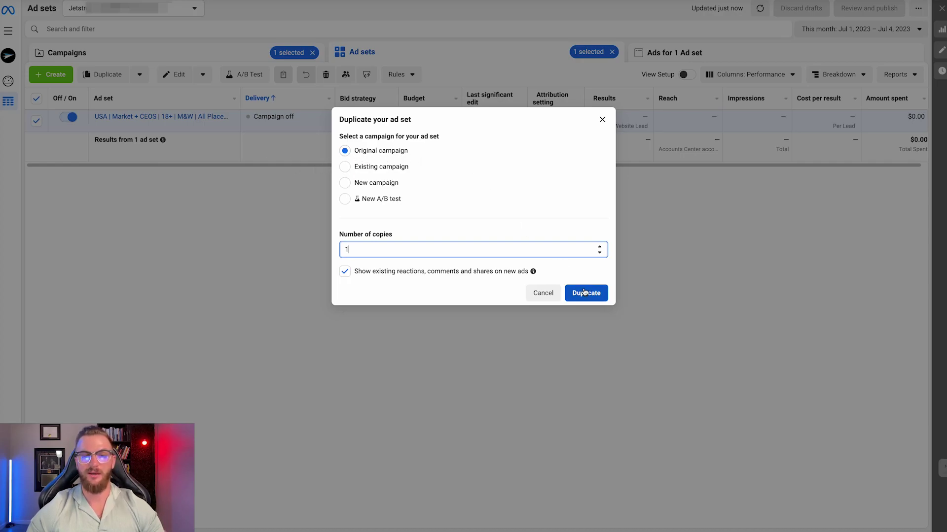
{"action": "left_click", "coordinate": [593, 300]}
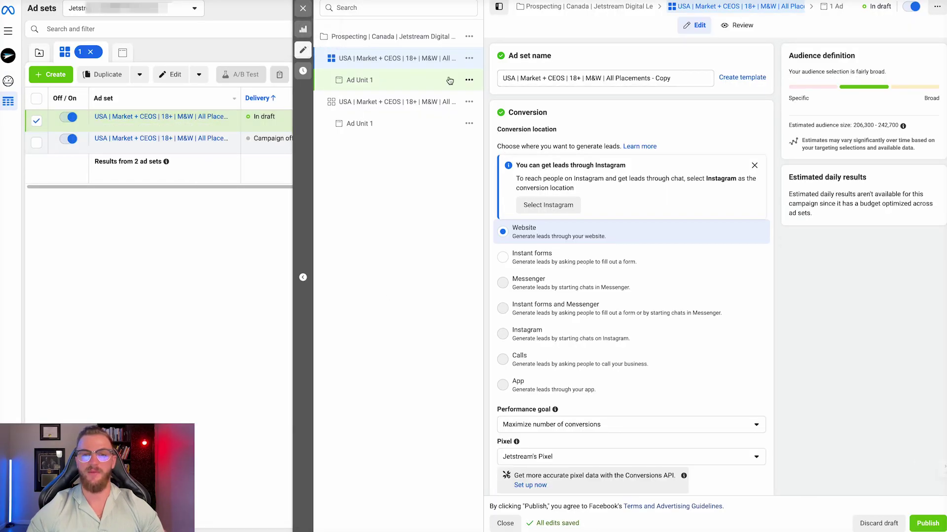
Step: Rename the duplicated ad set as USA | Nike | 18+ | M&W | All Placements
{"action": "left_click_drag", "start_coordinate": [685, 78], "coordinate": [651, 77]}
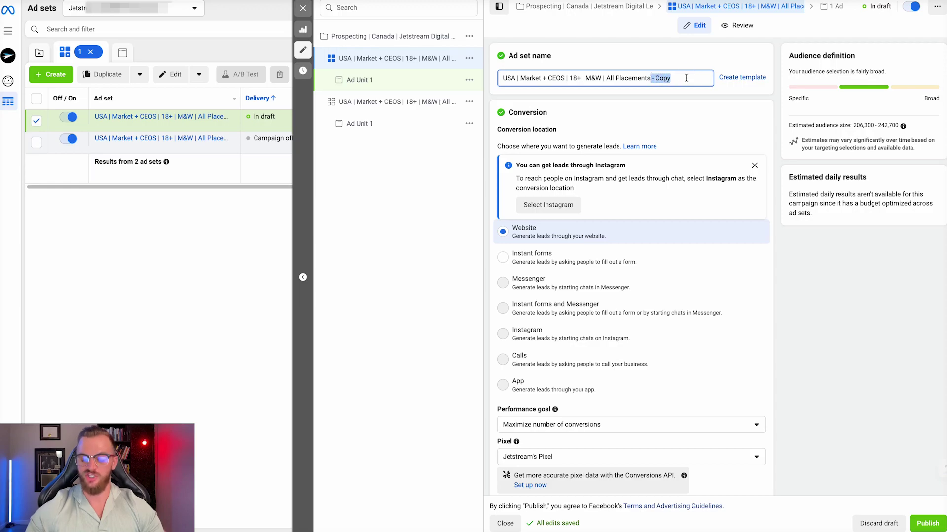
{"action": "key", "text": "BackSpace"}
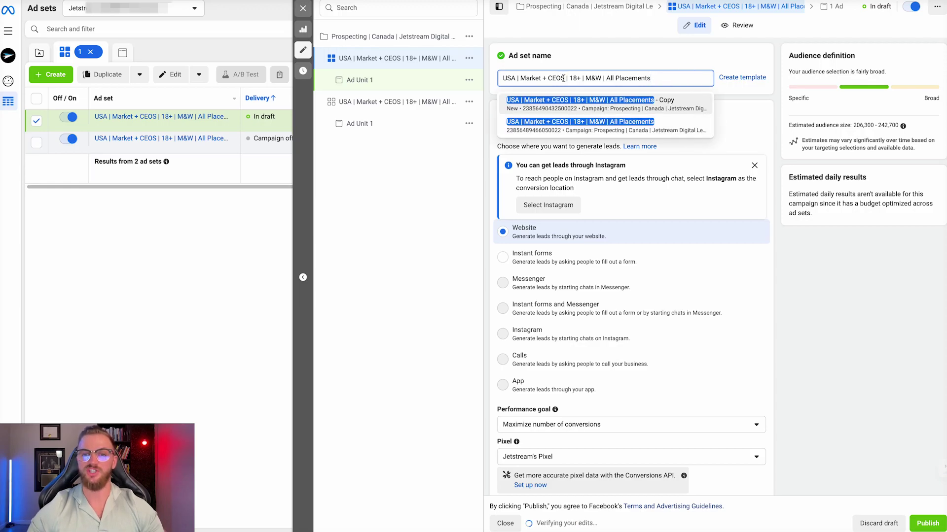
{"action": "left_click_drag", "start_coordinate": [562, 78], "coordinate": [522, 79]}
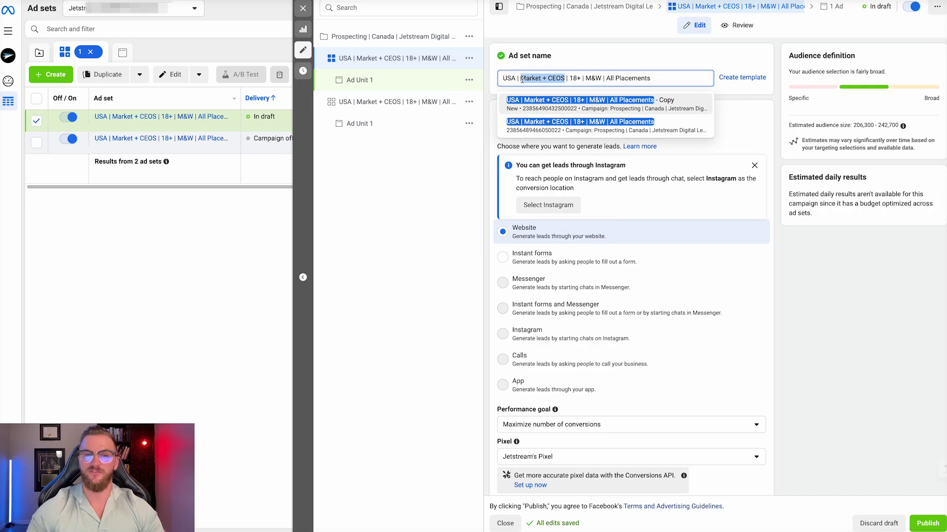
{"action": "key", "text": "BackSpace"}
{"action": "type", "text": "| "}
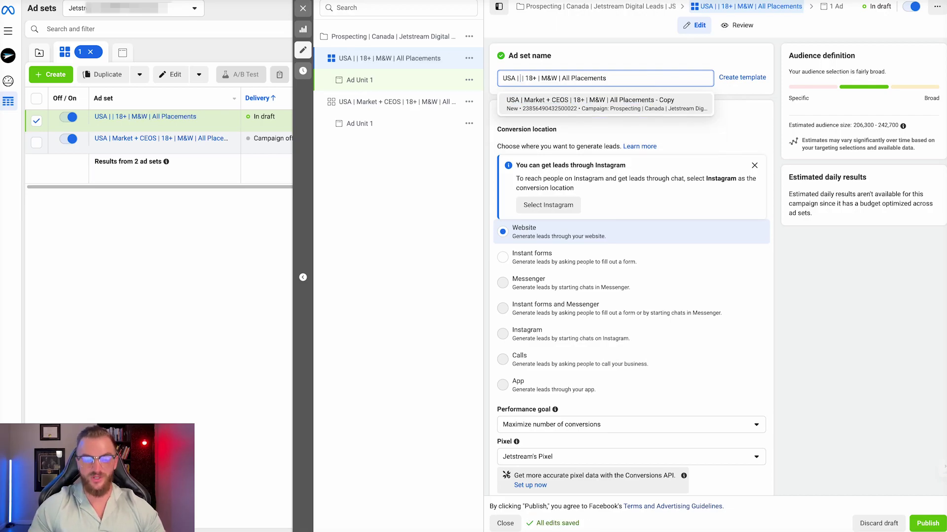
{"action": "type", "text": "Nike"}
{"action": "left_click", "coordinate": [771, 163]}
Step: Remove all included interests, behaviors and job titles and the Seafood exclusion from the Nike ad set's detailed targeting
{"action": "scroll", "coordinate": [772, 184], "scroll_direction": "down", "scroll_amount": 10}
{"action": "scroll", "coordinate": [772, 184], "scroll_direction": "down", "scroll_amount": 8}
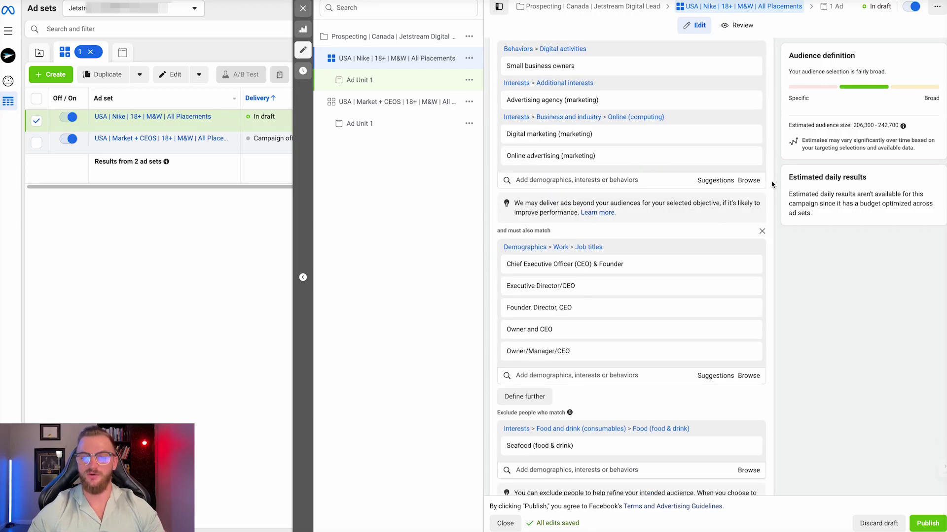
{"action": "left_click", "coordinate": [749, 128]}
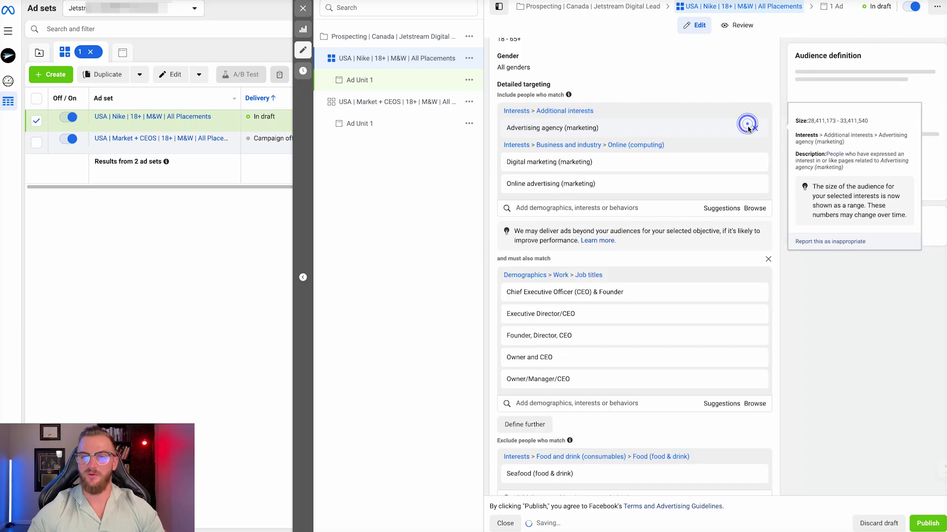
{"action": "left_click", "coordinate": [749, 128]}
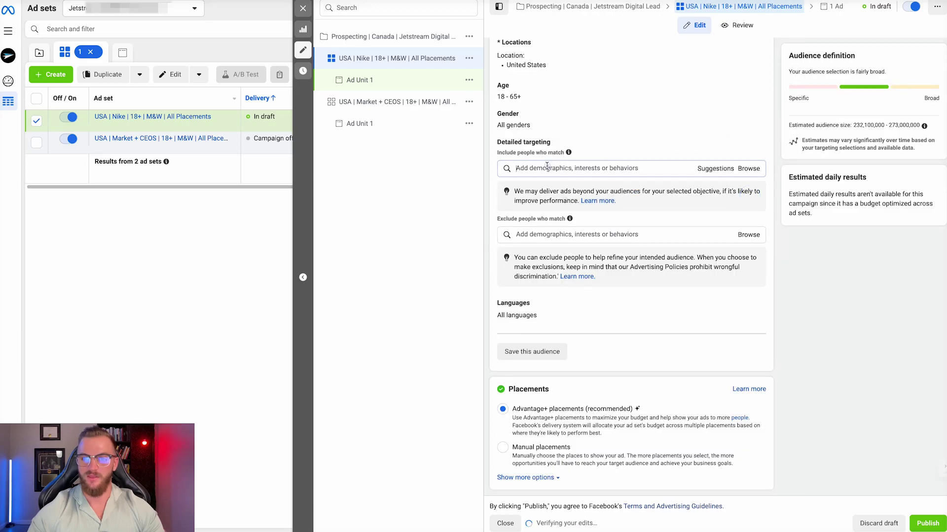
Step: Add the Nike, Inc. (footwear) interest to the Nike ad set's detailed targeting and check the estimated audience size
{"action": "left_click", "coordinate": [545, 170]}
{"action": "type", "text": "nike"}
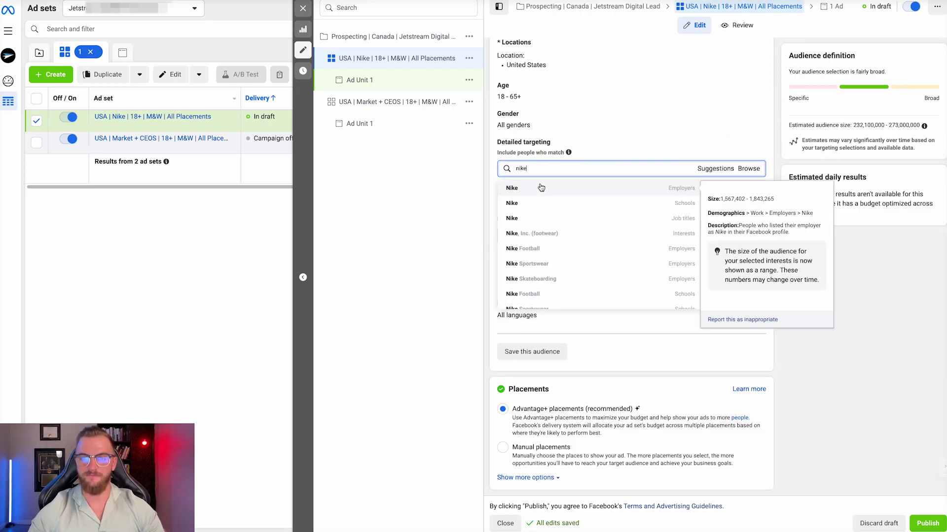
{"action": "left_click", "coordinate": [555, 236]}
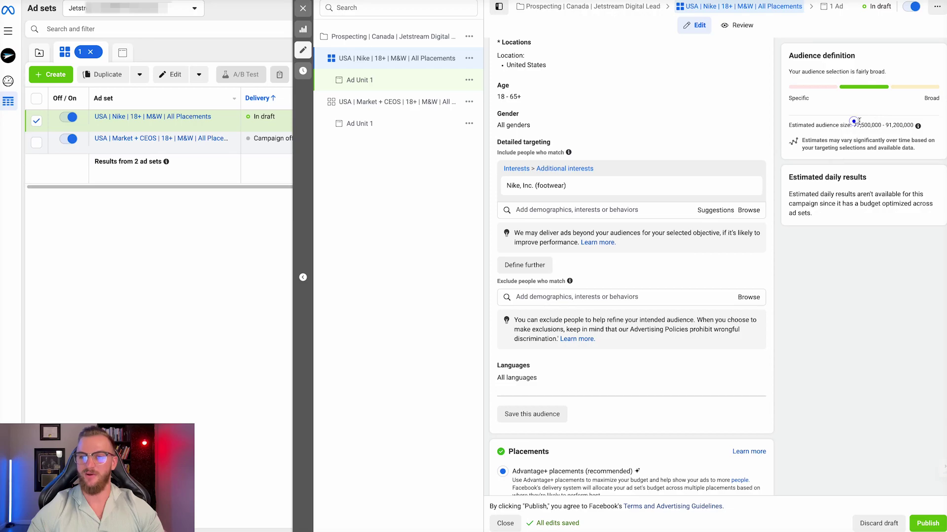
{"action": "left_click_drag", "start_coordinate": [853, 124], "coordinate": [911, 125]}
{"action": "left_click", "coordinate": [778, 174]}
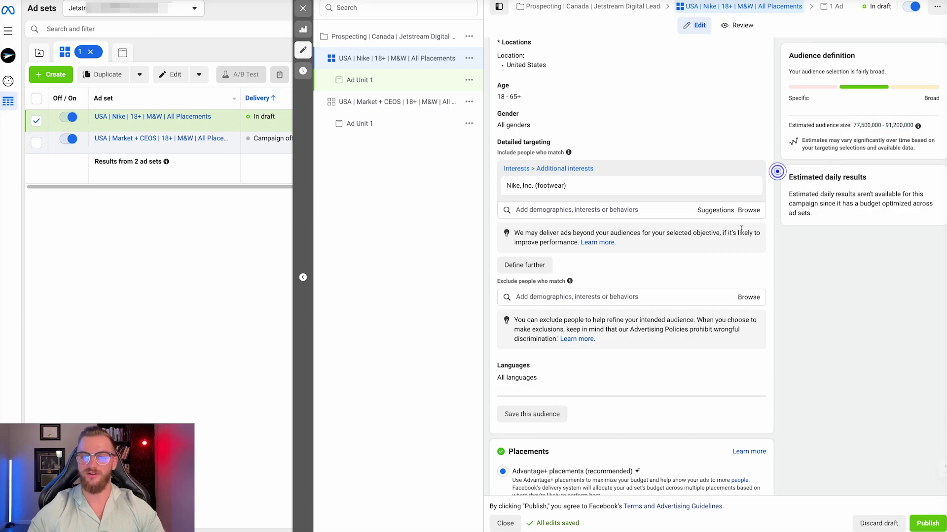
{"action": "scroll", "coordinate": [754, 217], "scroll_direction": "down", "scroll_amount": 1}
{"action": "scroll", "coordinate": [735, 269], "scroll_direction": "up", "scroll_amount": 1}
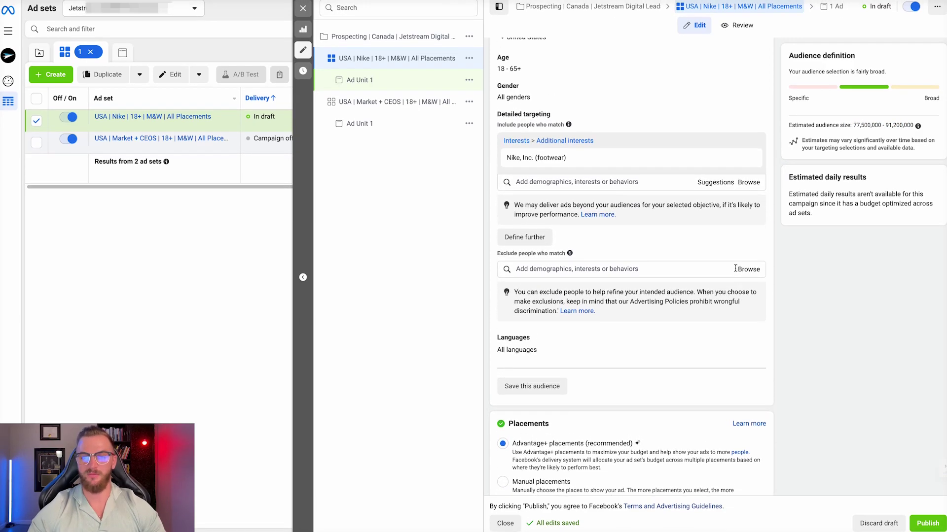
Step: Rename the ad in the Nike ad set as Ad Unit 2
{"action": "left_click", "coordinate": [351, 81]}
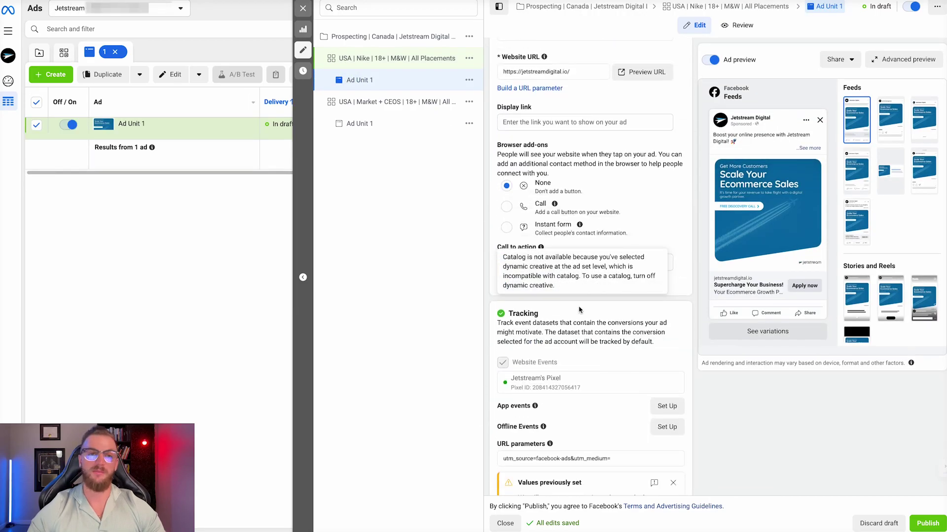
{"action": "left_click", "coordinate": [539, 75]}
{"action": "key", "text": "BackSpace"}
{"action": "type", "text": "2"}
Step: Replace all existing images and the video of Ad Unit 2 with different images from the media library
{"action": "scroll", "coordinate": [545, 229], "scroll_direction": "down", "scroll_amount": 7}
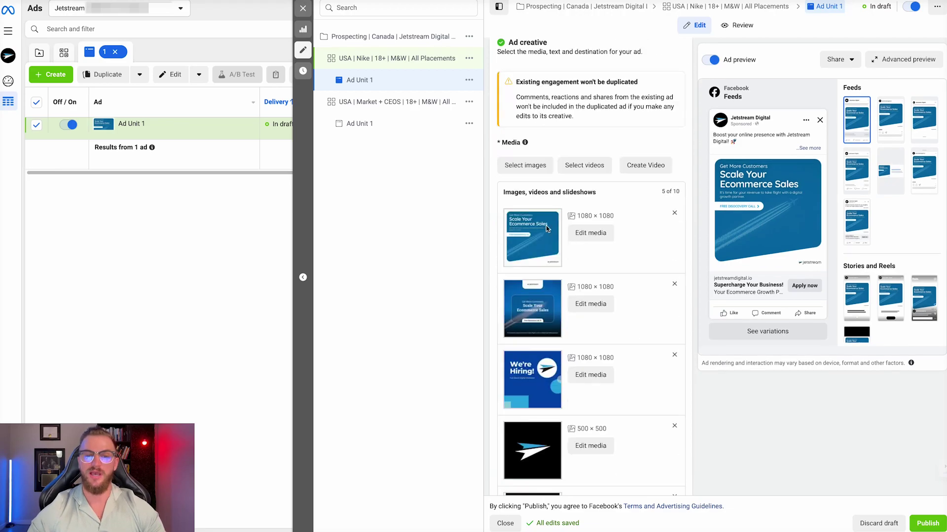
{"action": "left_click", "coordinate": [672, 283]}
{"action": "left_click", "coordinate": [674, 147]}
{"action": "left_click", "coordinate": [674, 147]}
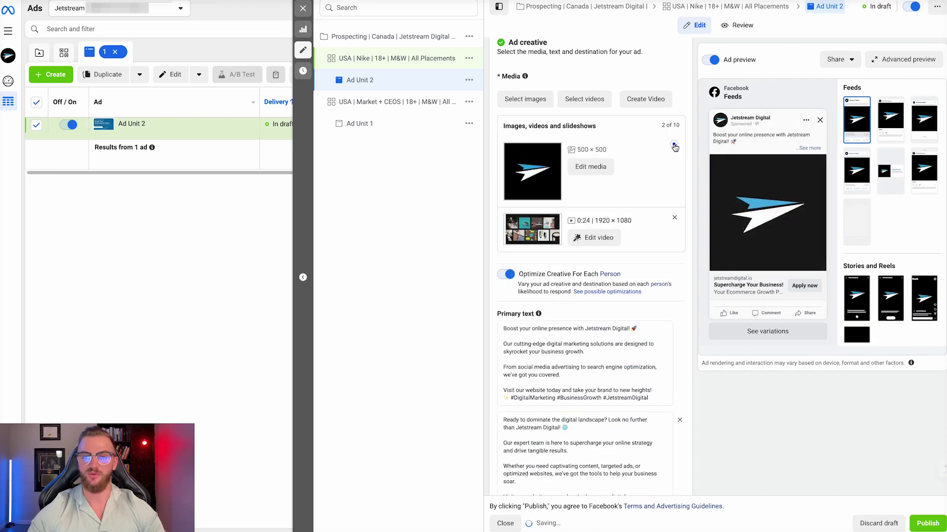
{"action": "left_click", "coordinate": [675, 147]}
{"action": "left_click", "coordinate": [675, 147]}
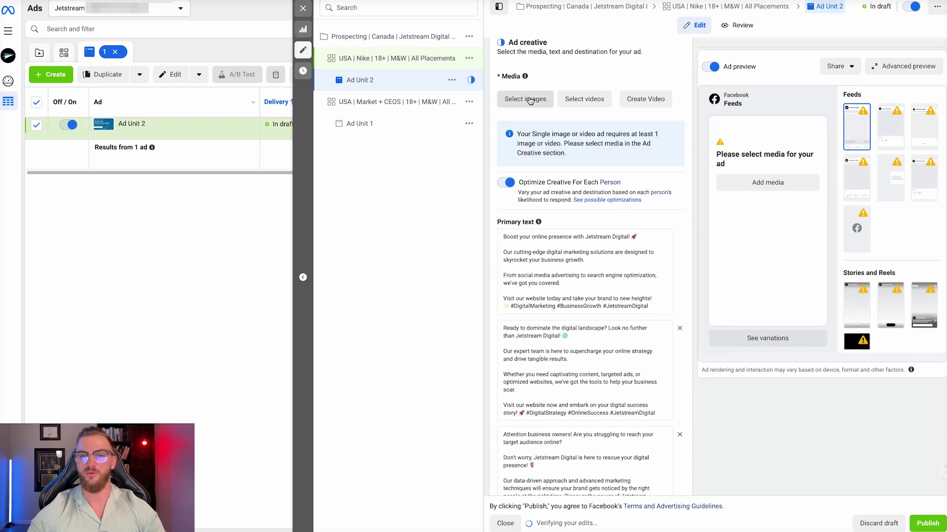
{"action": "left_click", "coordinate": [526, 100]}
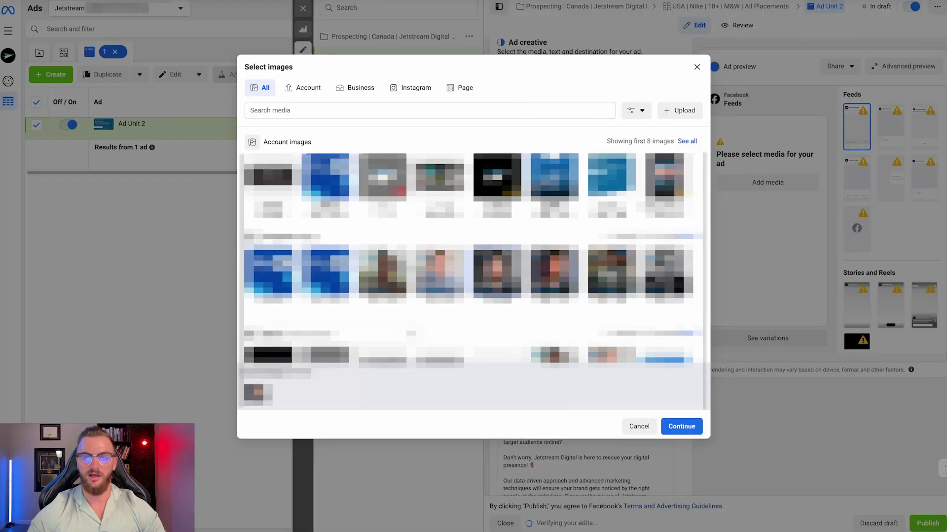
{"action": "left_click", "coordinate": [670, 426]}
Step: Review Ad Unit 2's texts and setup, publish it with the Nike ad set, and return to the ad set list
{"action": "scroll", "coordinate": [565, 355], "scroll_direction": "down", "scroll_amount": 6}
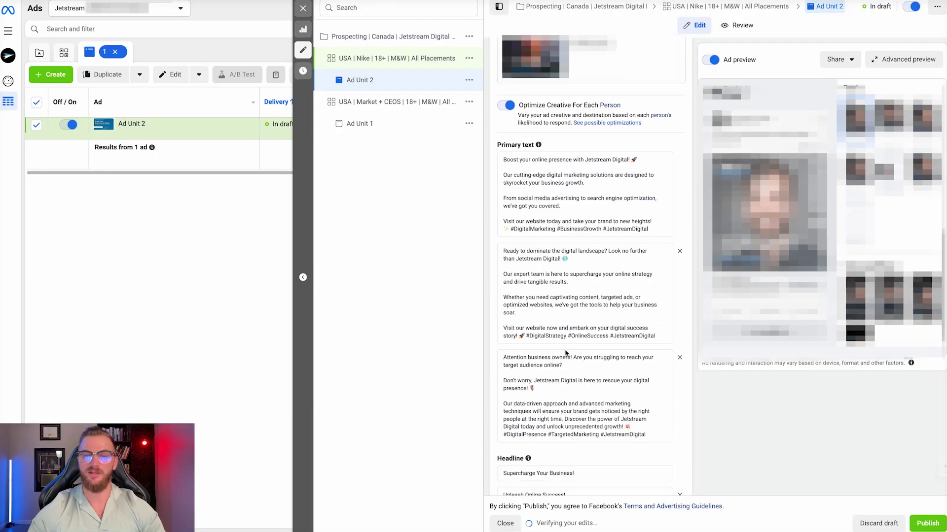
{"action": "scroll", "coordinate": [566, 355], "scroll_direction": "down", "scroll_amount": 4}
{"action": "scroll", "coordinate": [565, 420], "scroll_direction": "up", "scroll_amount": 10}
{"action": "scroll", "coordinate": [552, 210], "scroll_direction": "down", "scroll_amount": 15}
{"action": "scroll", "coordinate": [552, 209], "scroll_direction": "up", "scroll_amount": 15}
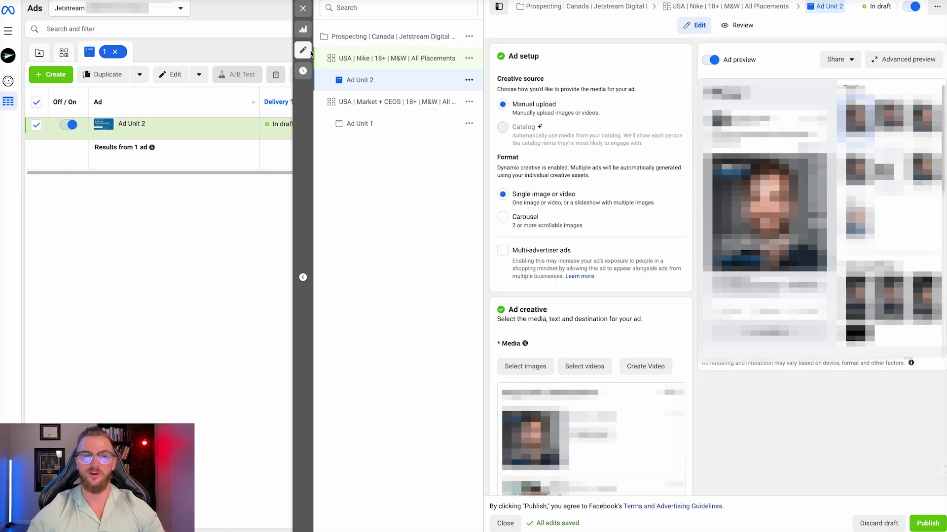
{"action": "left_click", "coordinate": [927, 524]}
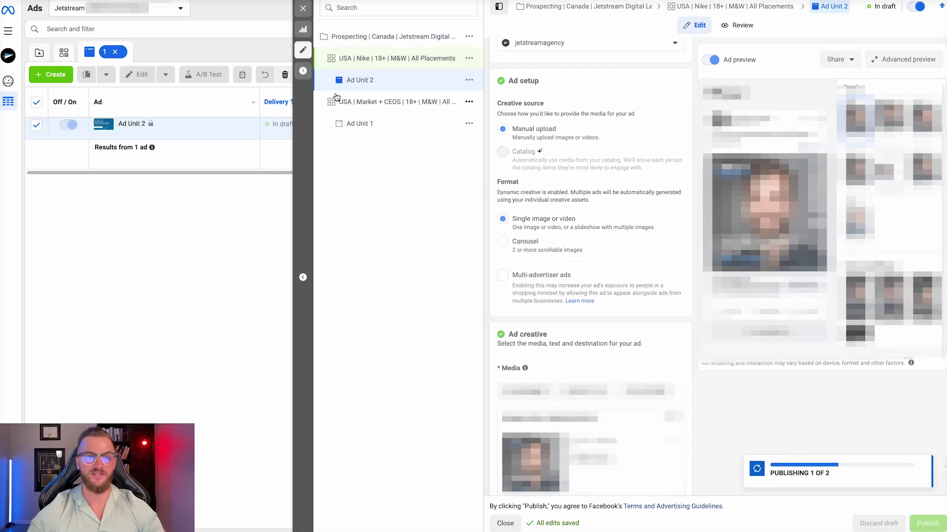
{"action": "left_click", "coordinate": [440, 51]}
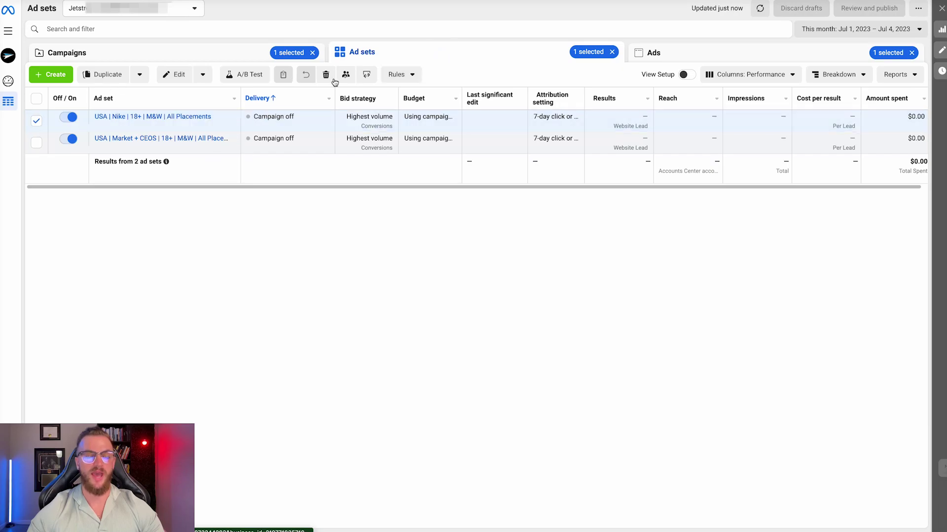
Step: View the Nike ad set's ad, return to the campaign list, and clear the ad, ad set and campaign selections
{"action": "left_click", "coordinate": [173, 116]}
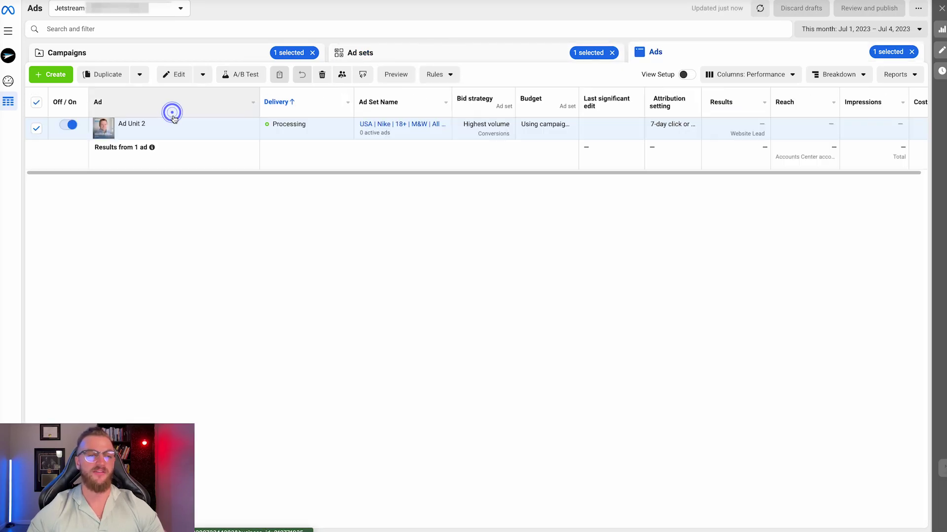
{"action": "left_click", "coordinate": [419, 50]}
{"action": "left_click", "coordinate": [234, 56]}
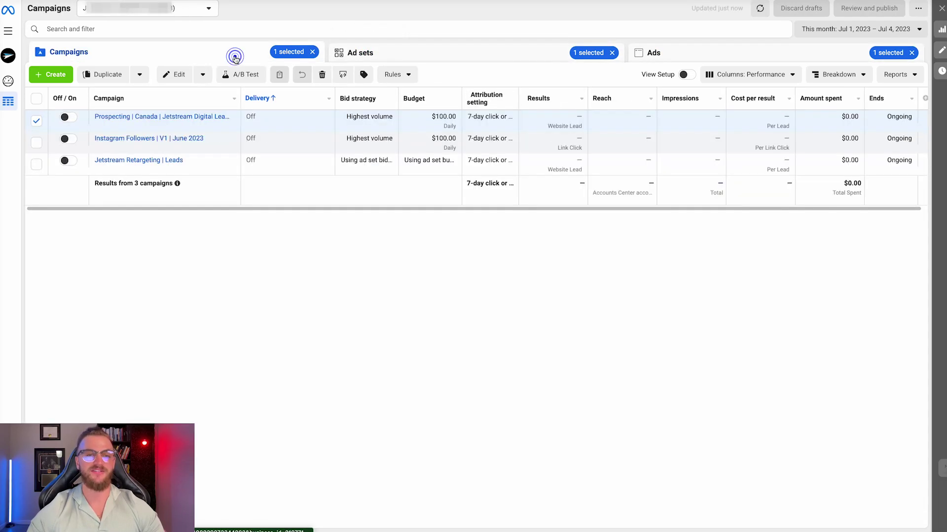
{"action": "left_click", "coordinate": [911, 53]}
{"action": "left_click", "coordinate": [612, 52]}
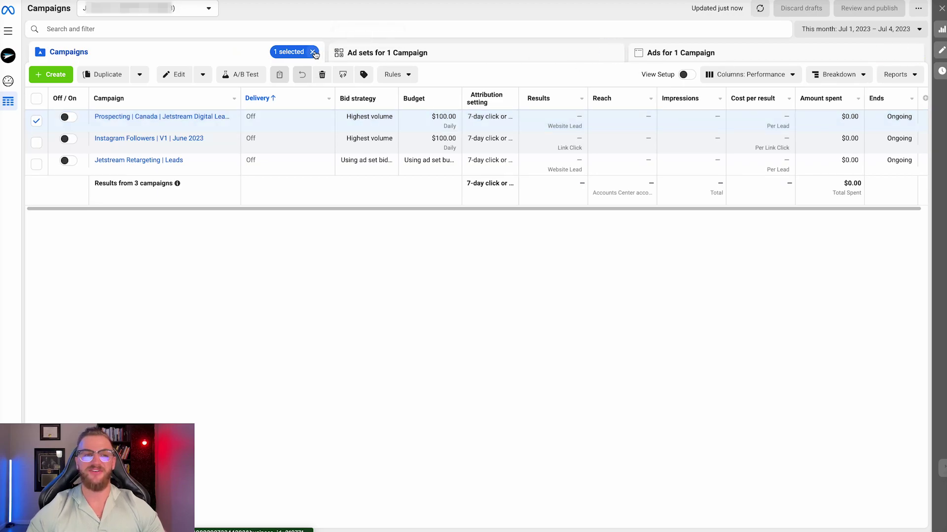
{"action": "left_click", "coordinate": [313, 52]}
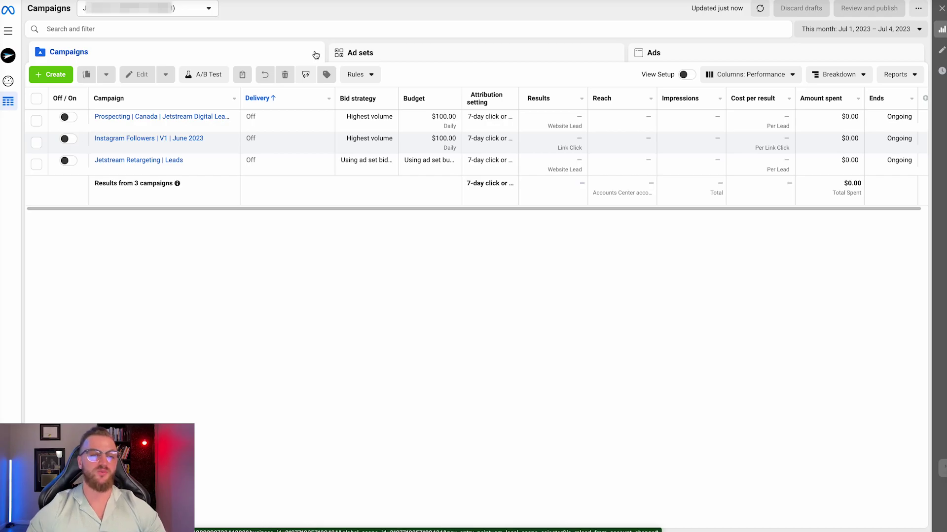
Step: View the ad sets of the Prospecting | Canada campaign, and turn the campaign on in the campaign list
{"action": "left_click", "coordinate": [157, 115]}
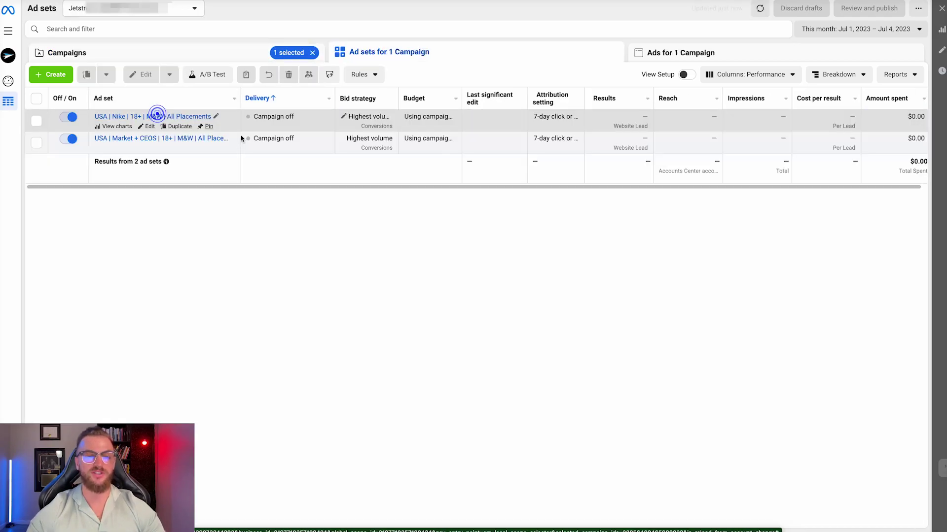
{"action": "left_click", "coordinate": [187, 54]}
{"action": "left_click", "coordinate": [63, 116]}
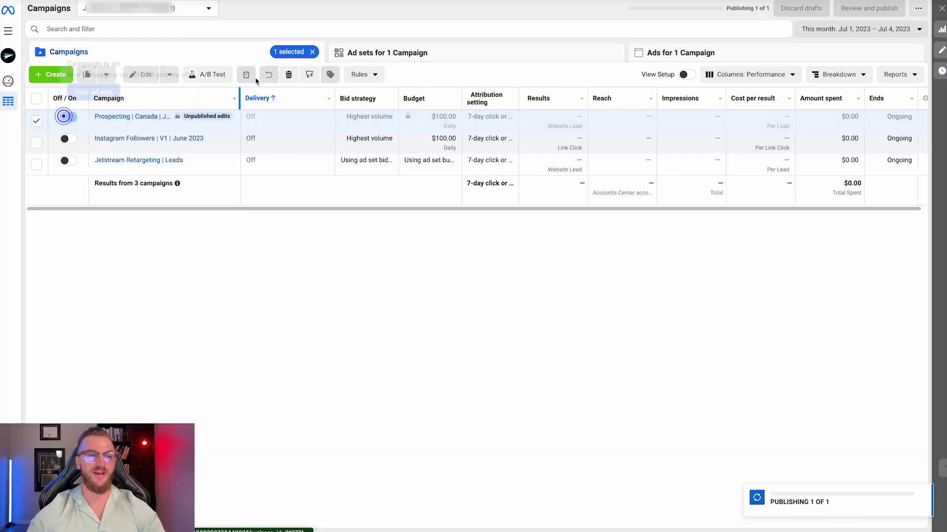
Step: Check the delivery status of the Prospecting campaign's ad sets and of Ad Unit 1, and return to the campaign list
{"action": "left_click", "coordinate": [351, 55]}
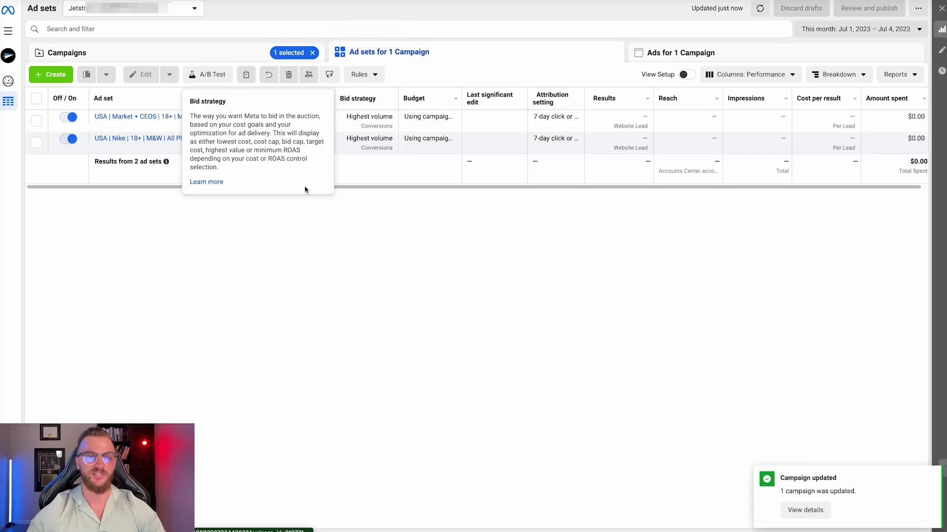
{"action": "left_click", "coordinate": [164, 116]}
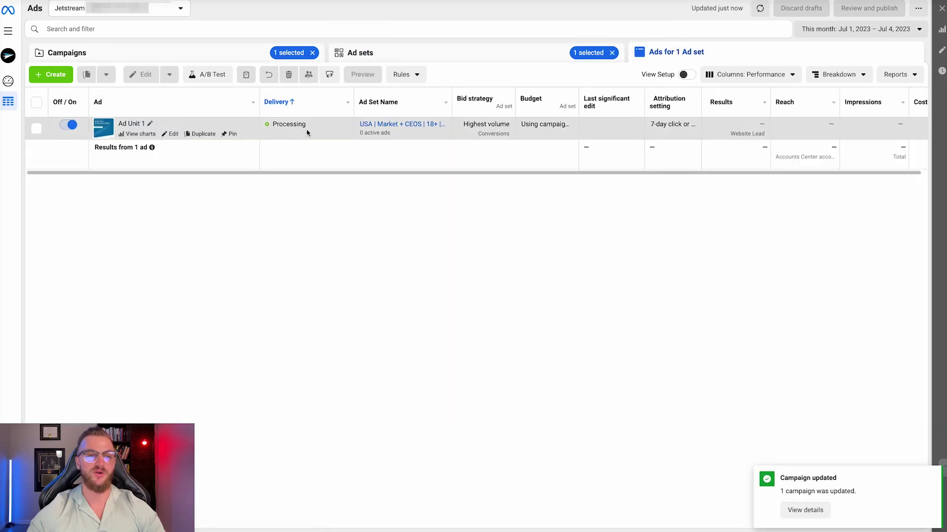
{"action": "double_click", "coordinate": [318, 128]}
{"action": "left_click", "coordinate": [309, 217]}
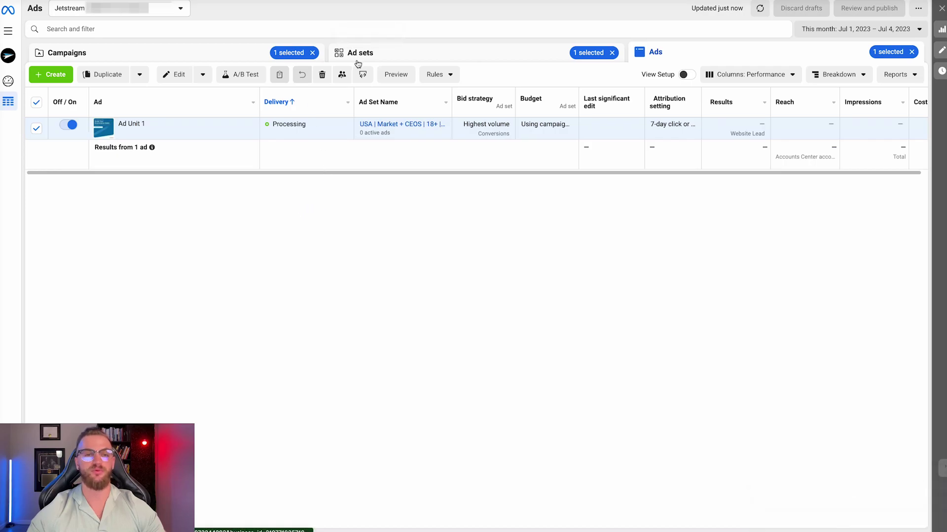
{"action": "left_click", "coordinate": [458, 52]}
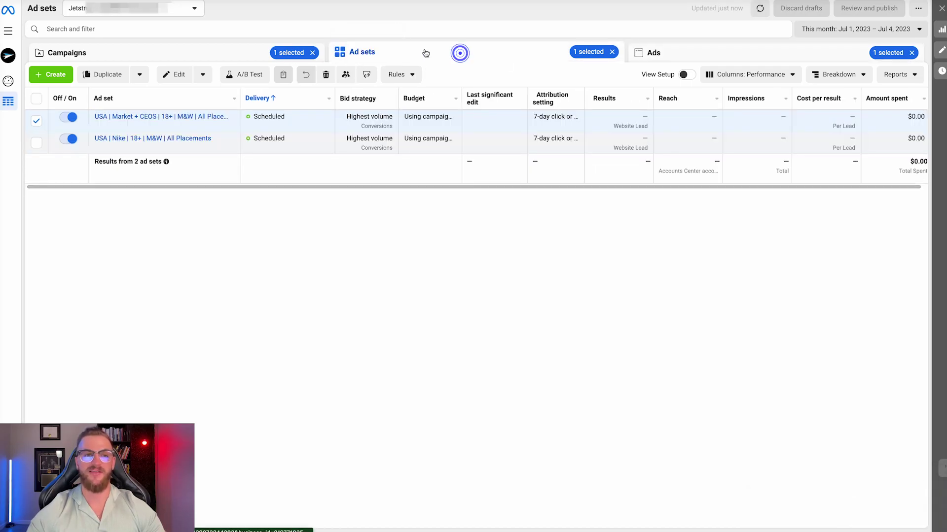
{"action": "left_click", "coordinate": [243, 53]}
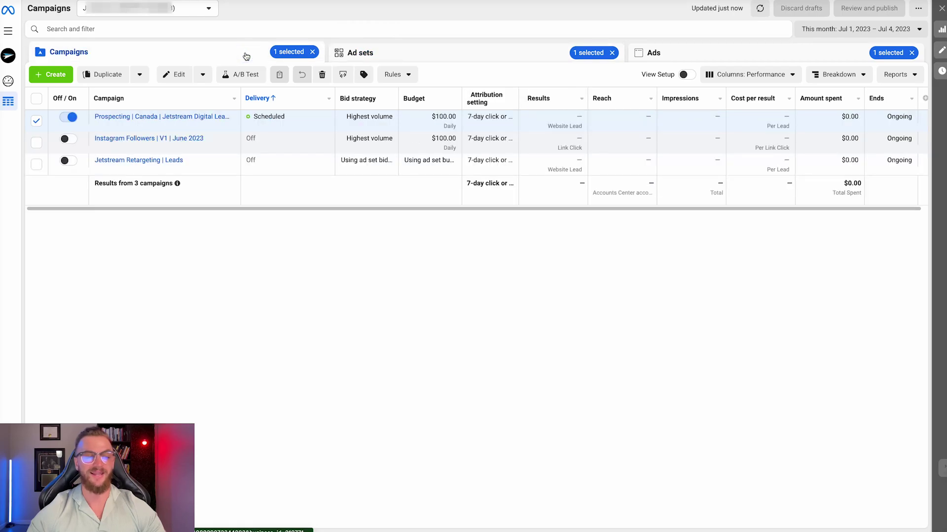
Step: Turn off the Prospecting | Canada campaign and clear the campaign and ad set selections
{"action": "left_click", "coordinate": [63, 117]}
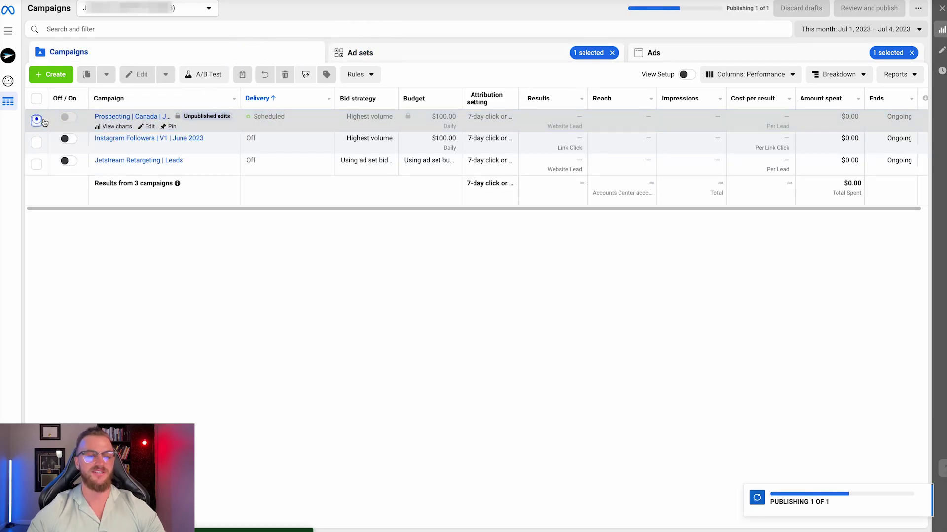
{"action": "left_click", "coordinate": [467, 53]}
{"action": "left_click", "coordinate": [611, 52]}
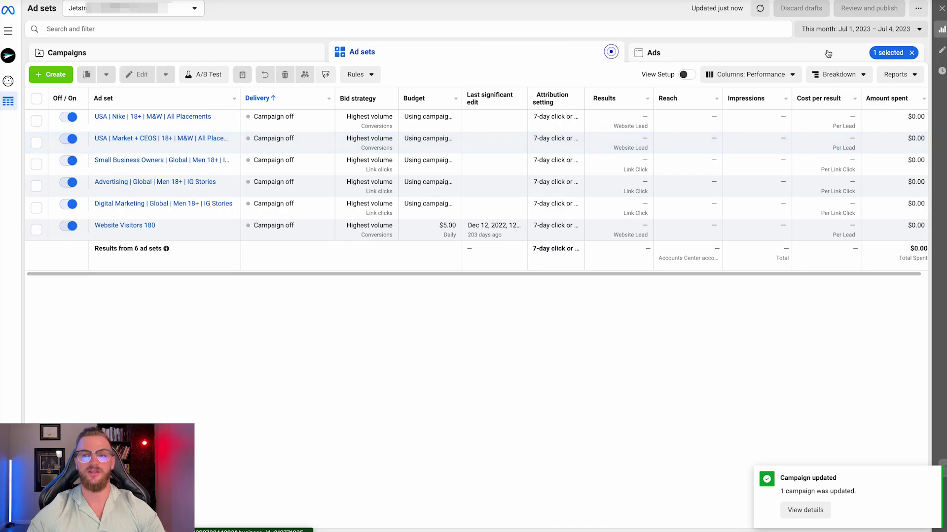
Step: View the ad sets of the Prospecting | Canada campaign and look over their default Performance columns
{"action": "left_click", "coordinate": [249, 51]}
{"action": "left_click", "coordinate": [127, 117]}
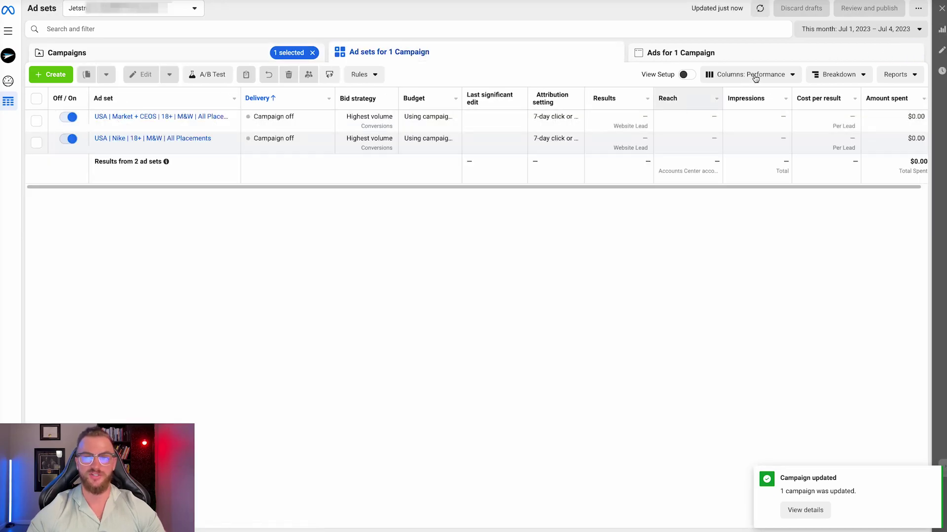
{"action": "left_click", "coordinate": [759, 75]}
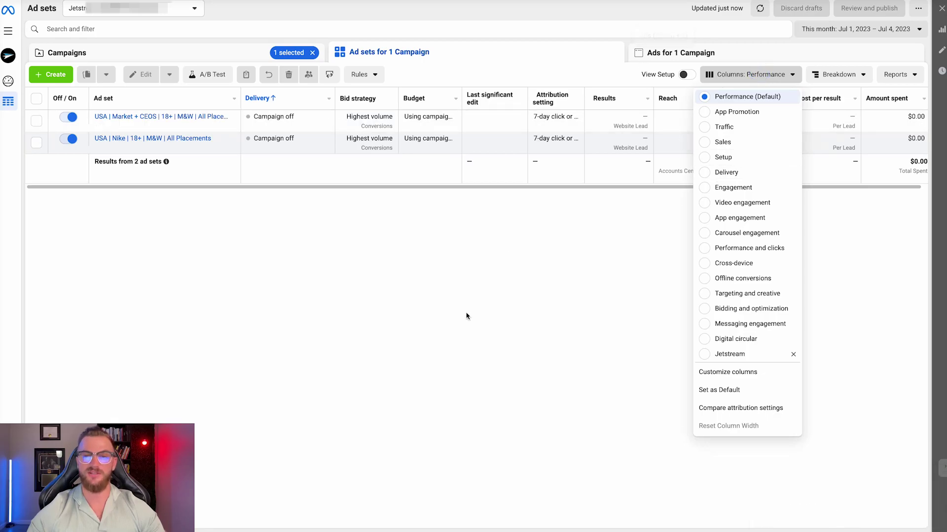
{"action": "left_click", "coordinate": [486, 307]}
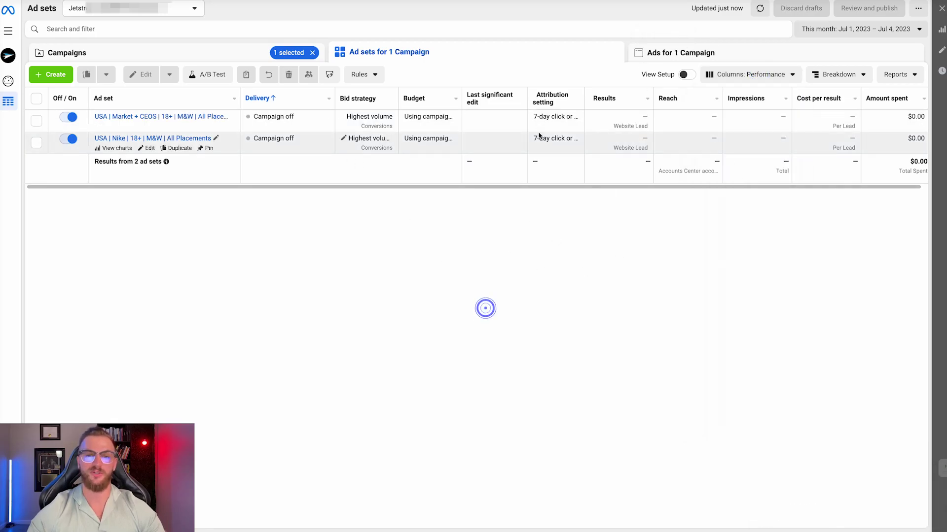
{"action": "scroll", "coordinate": [538, 135], "scroll_direction": "right", "scroll_amount": 5}
{"action": "scroll", "coordinate": [678, 147], "scroll_direction": "left", "scroll_amount": 5}
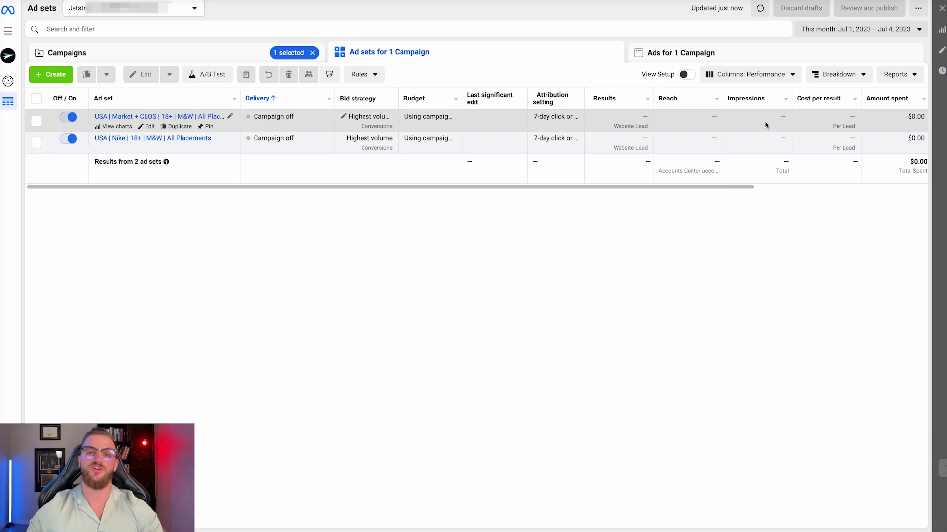
Step: Switch the ad set table to the Jetstream column preset and review its metrics from amount spent through frequency
{"action": "left_click", "coordinate": [762, 76]}
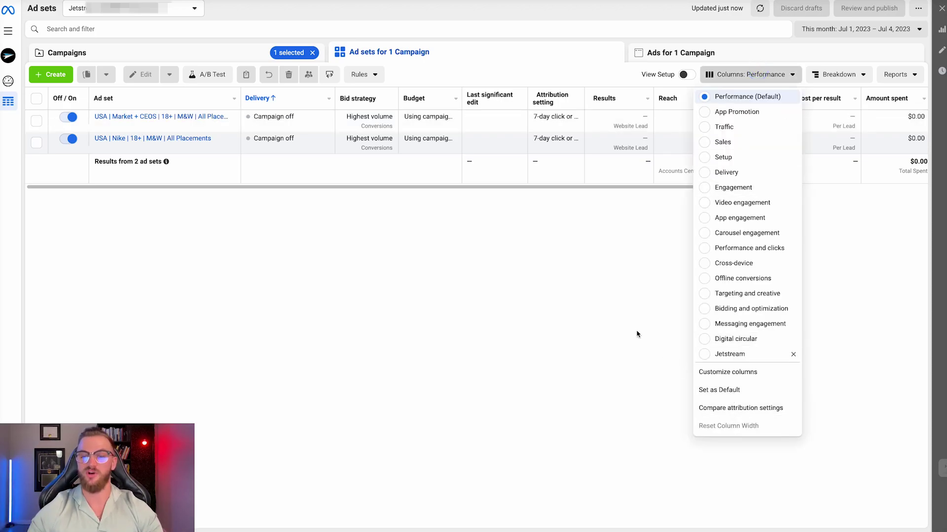
{"action": "left_click", "coordinate": [725, 354]}
{"action": "scroll", "coordinate": [513, 143], "scroll_direction": "right", "scroll_amount": 5}
{"action": "scroll", "coordinate": [512, 144], "scroll_direction": "right", "scroll_amount": 4}
{"action": "scroll", "coordinate": [444, 143], "scroll_direction": "left", "scroll_amount": 6}
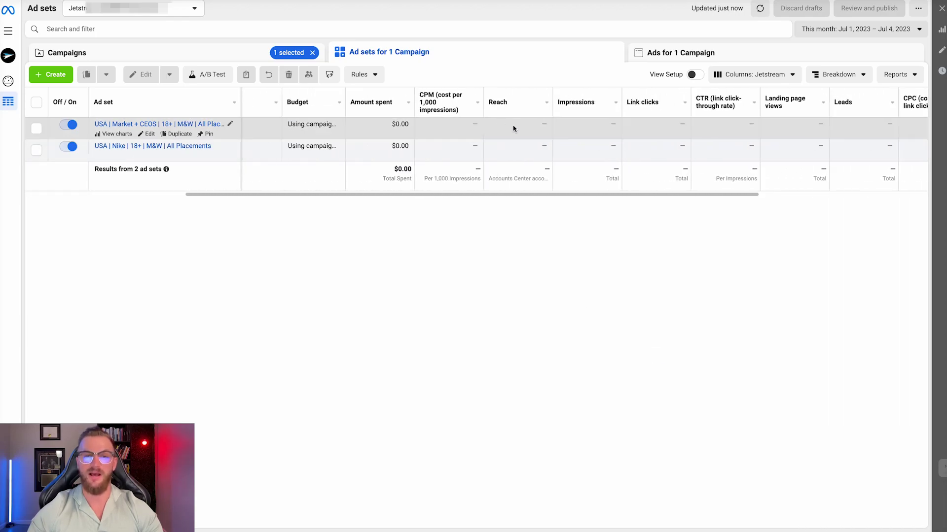
{"action": "scroll", "coordinate": [513, 129], "scroll_direction": "right", "scroll_amount": 5}
{"action": "mouse_move", "coordinate": [547, 118]}
{"action": "scroll", "coordinate": [542, 120], "scroll_direction": "right", "scroll_amount": 3}
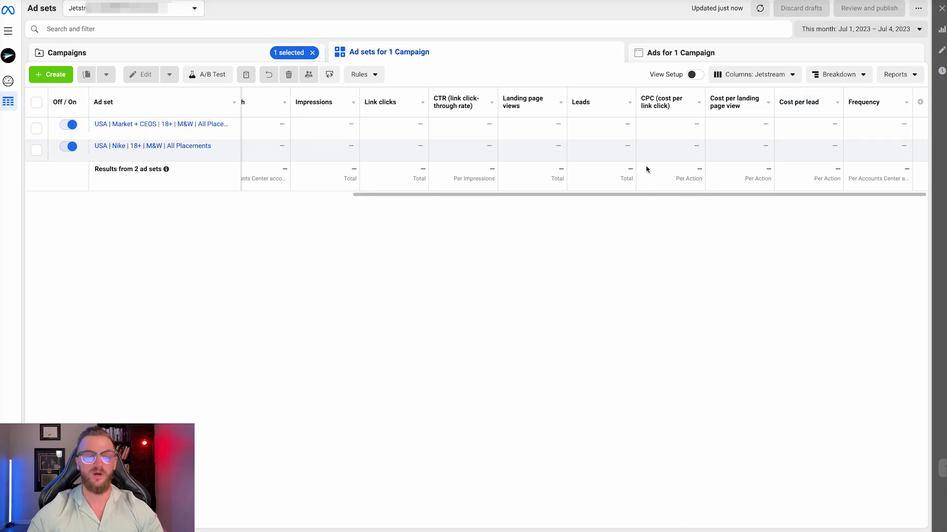
{"action": "mouse_move", "coordinate": [148, 155]}
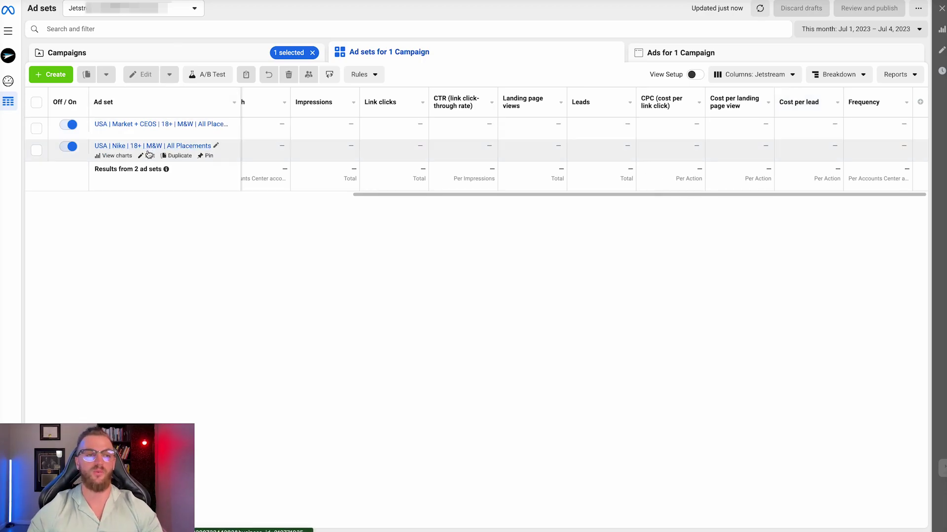